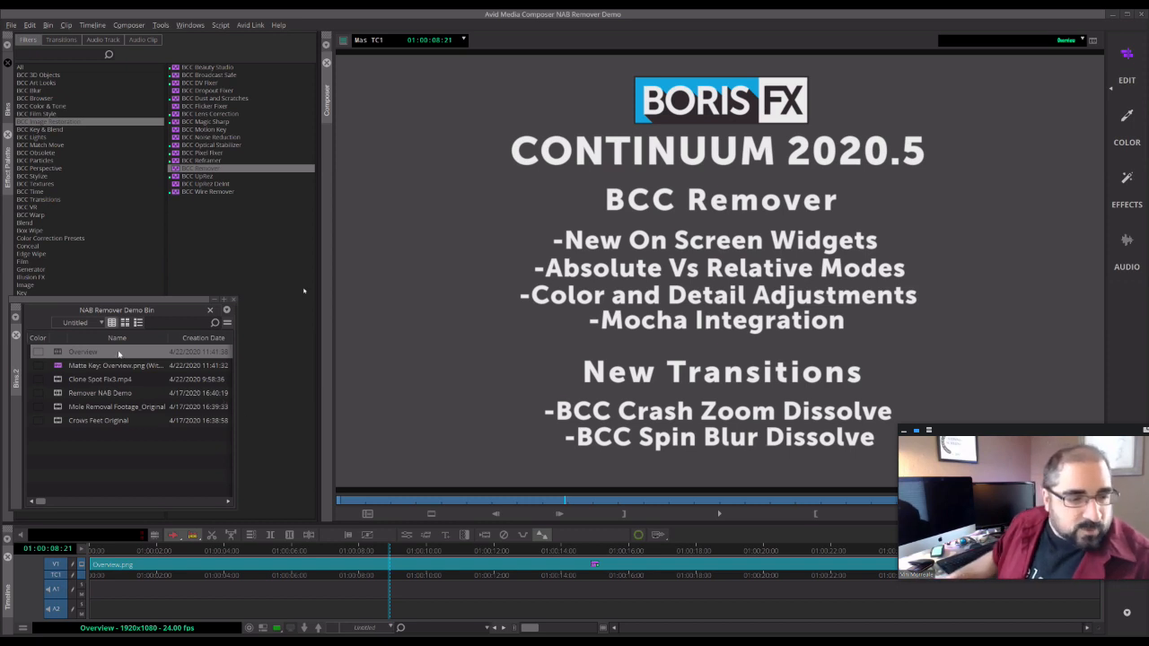
- Load the Remover NAB Demo sequence into the timeline
double_click(57, 396)
left_click(114, 549)
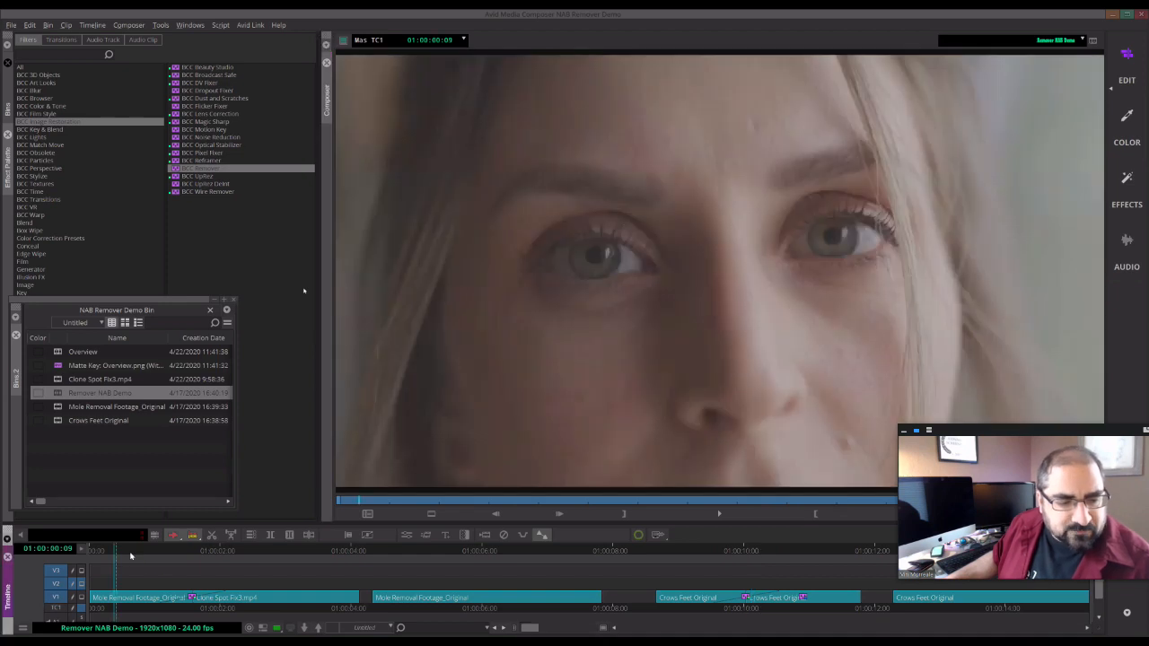
mouse_move(118, 552)
left_mouse_down()
mouse_move(167, 555)
mouse_move(124, 559)
left_mouse_up()
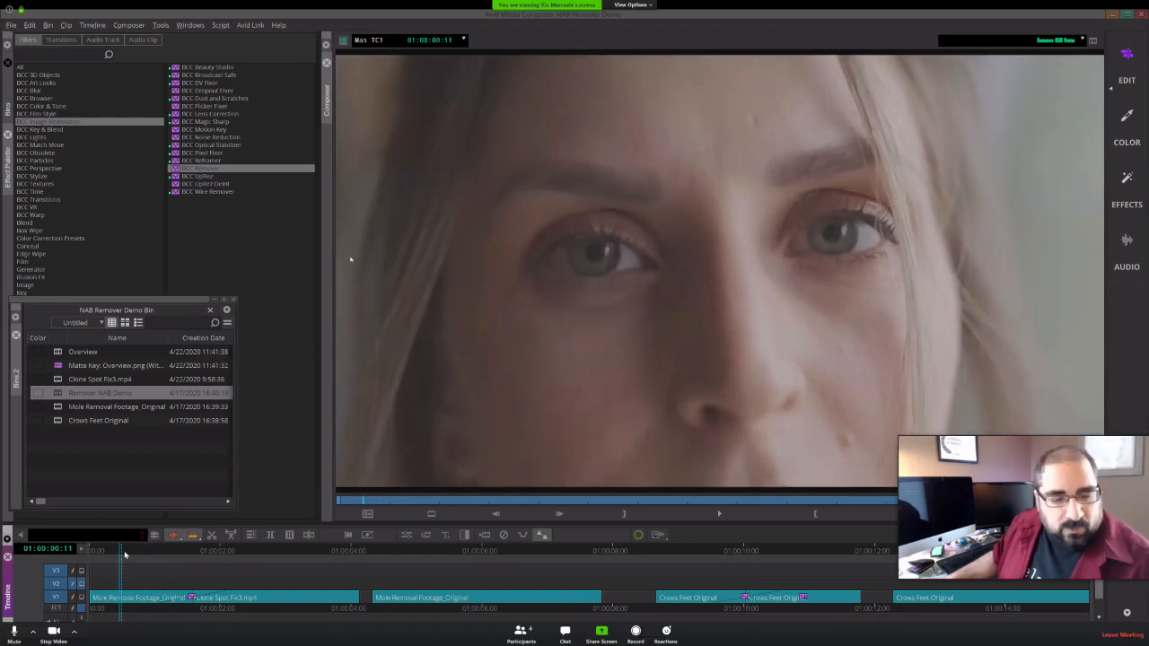
- Scrub and play through the sequence to review the close-up face footage
left_click_drag(123, 550, 183, 563)
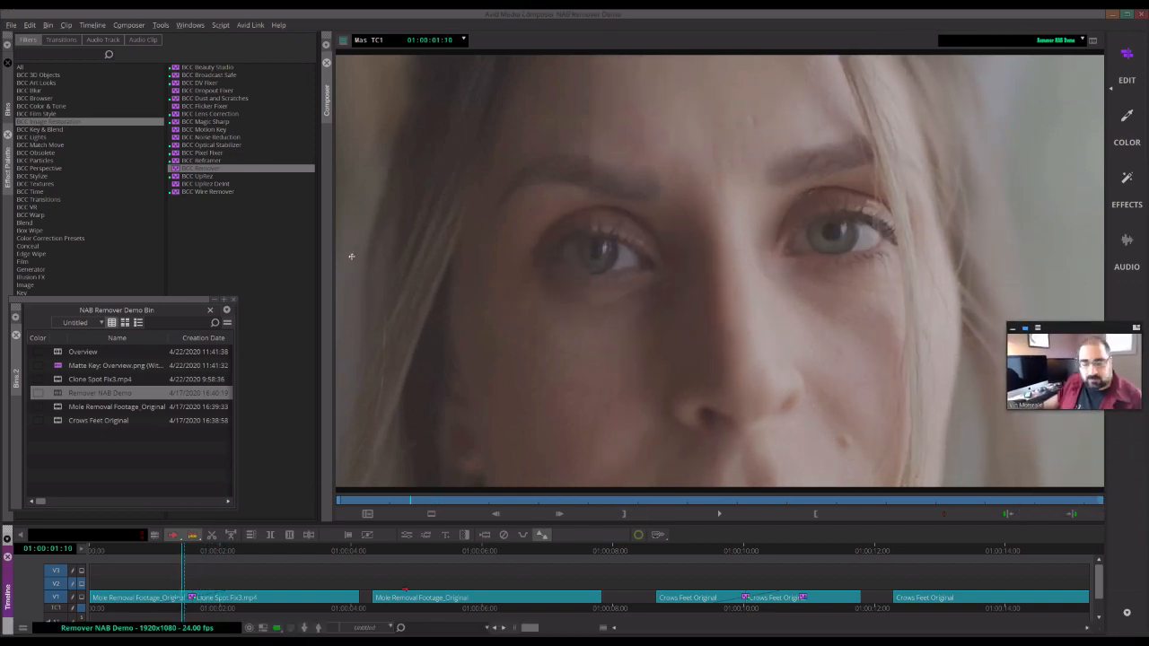
left_click_drag(194, 554, 245, 549)
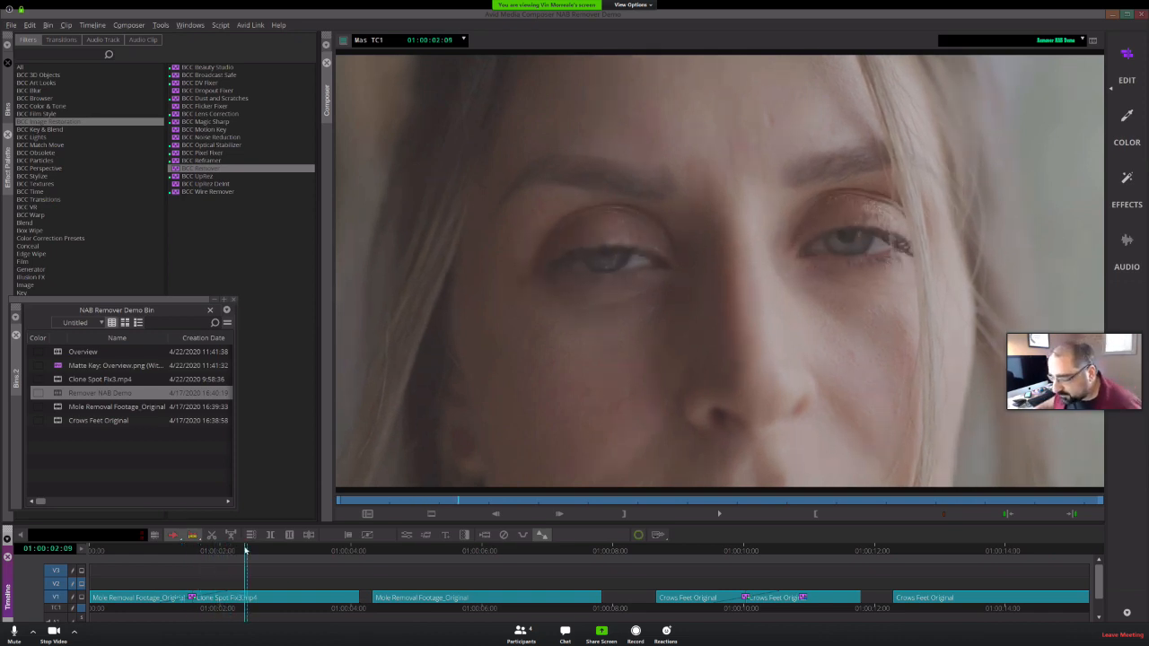
left_click(148, 550)
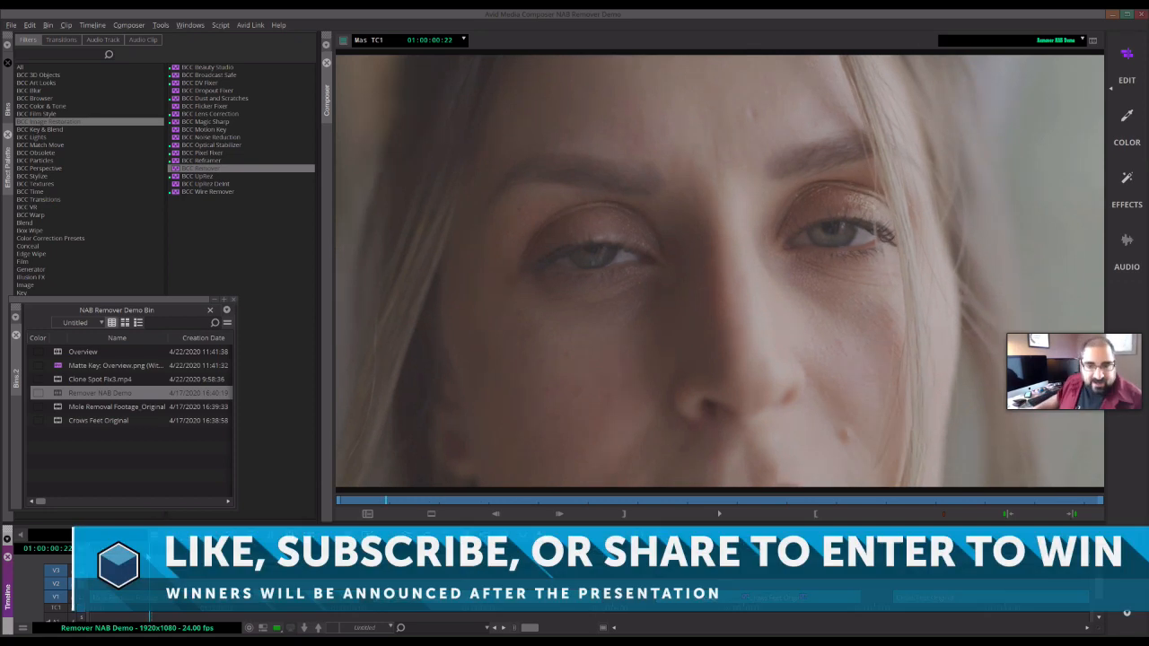
left_click_drag(149, 552, 117, 551)
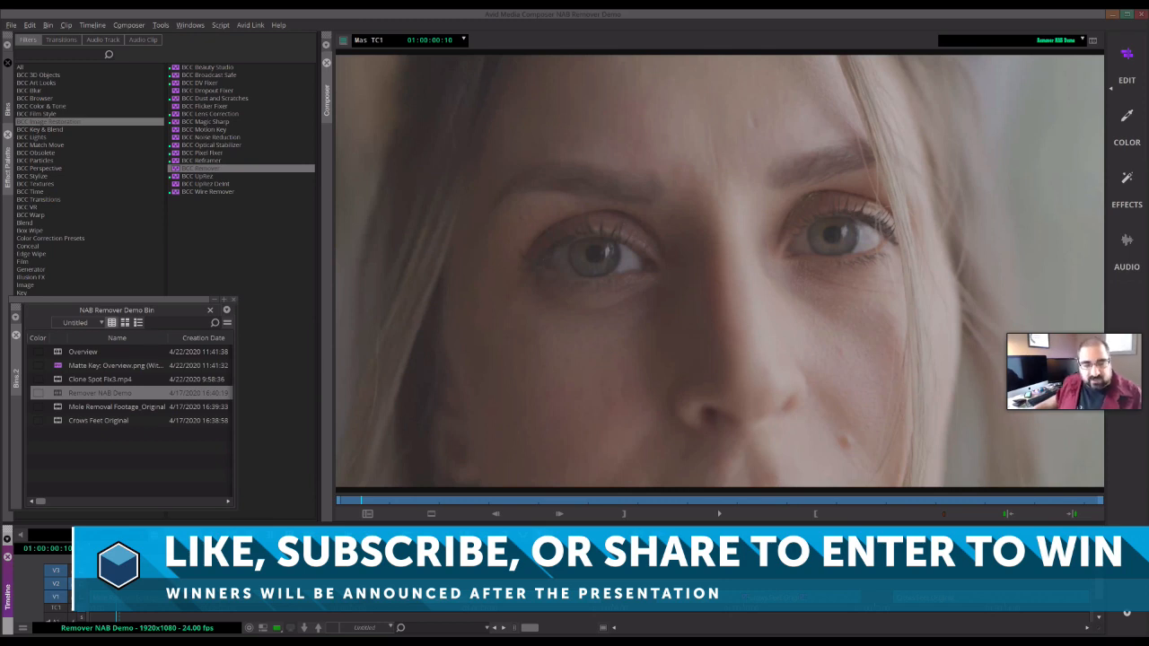
left_click_drag(117, 551, 138, 550)
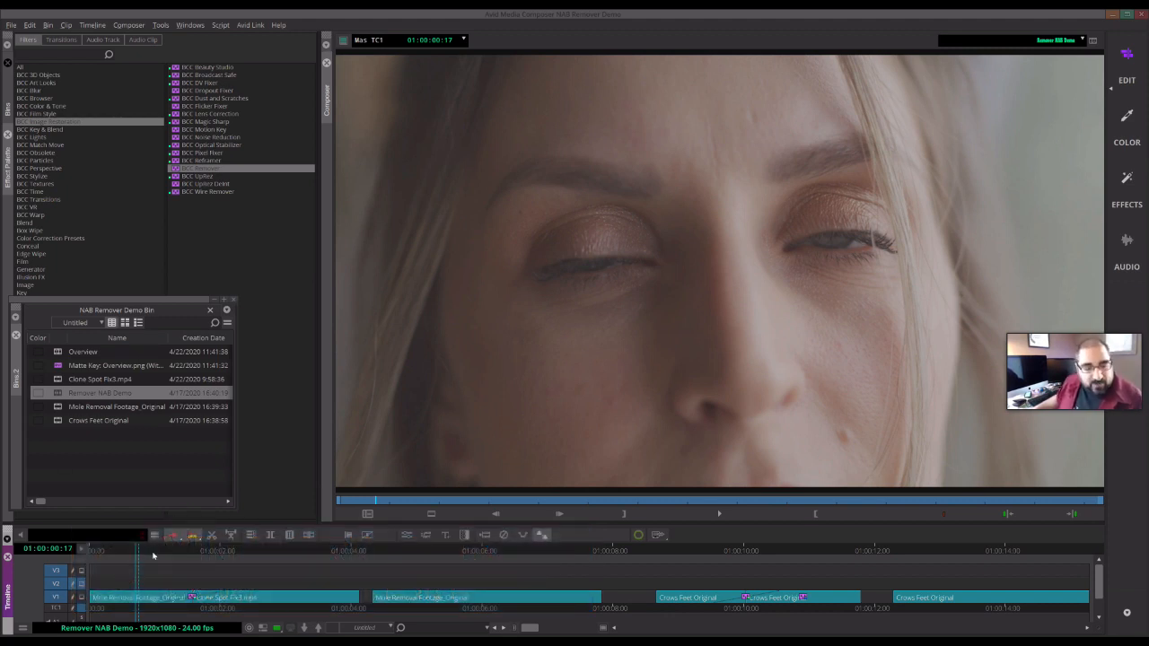
left_click_drag(149, 551, 256, 558)
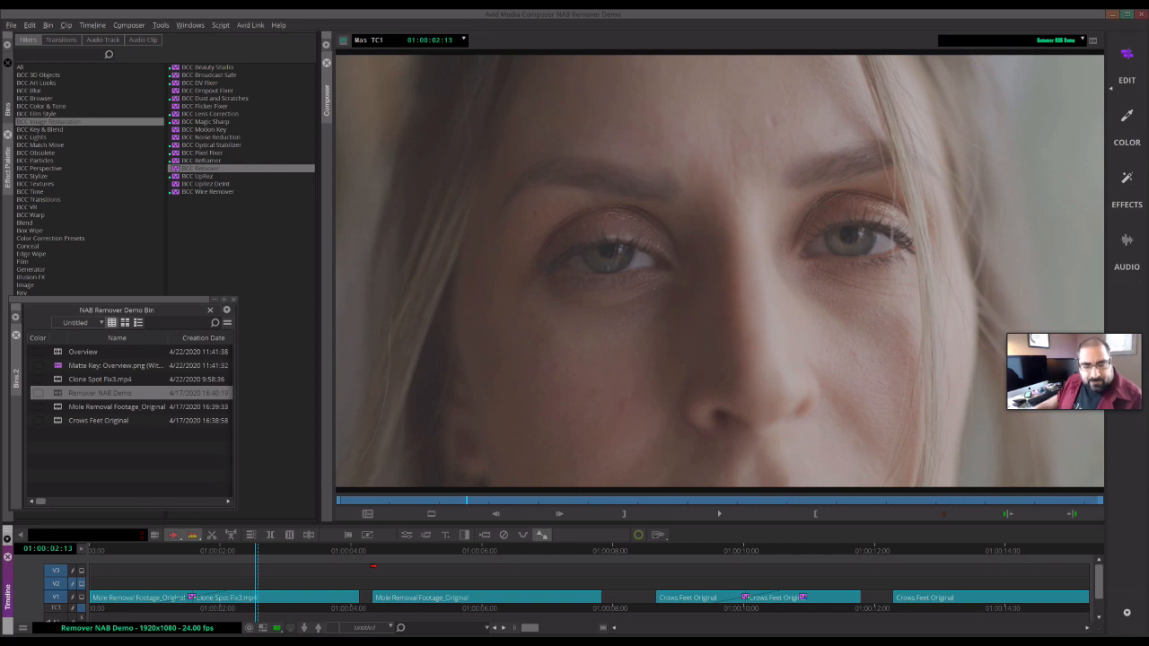
left_click_drag(168, 557, 163, 557)
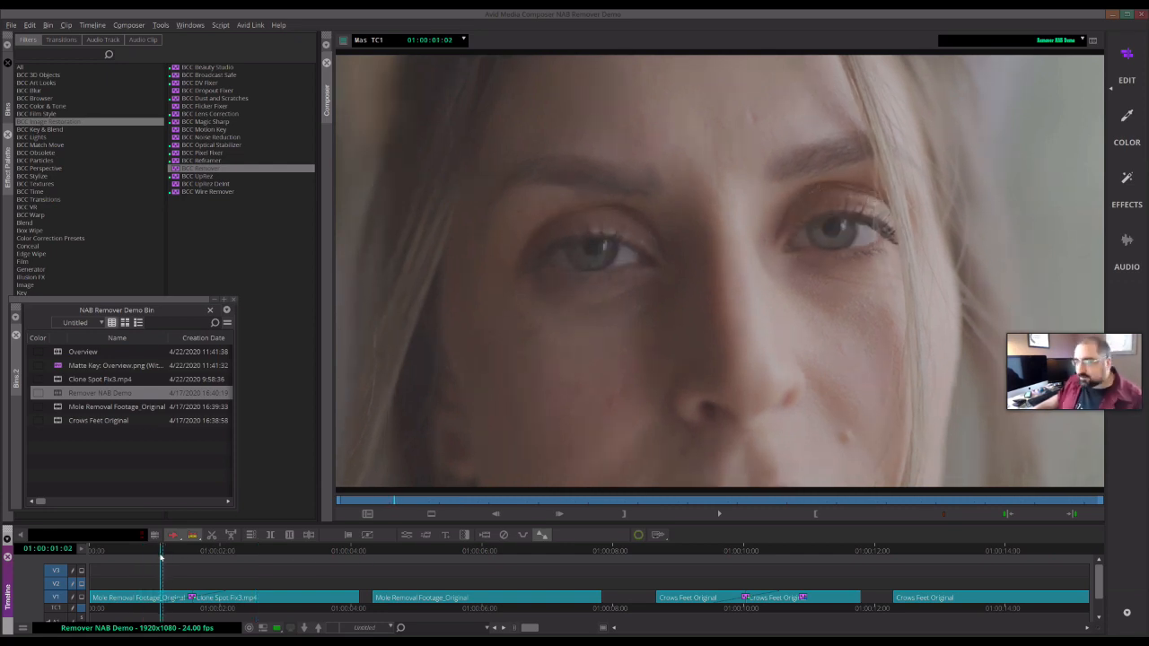
key("space")
left_click_drag(189, 566, 170, 583)
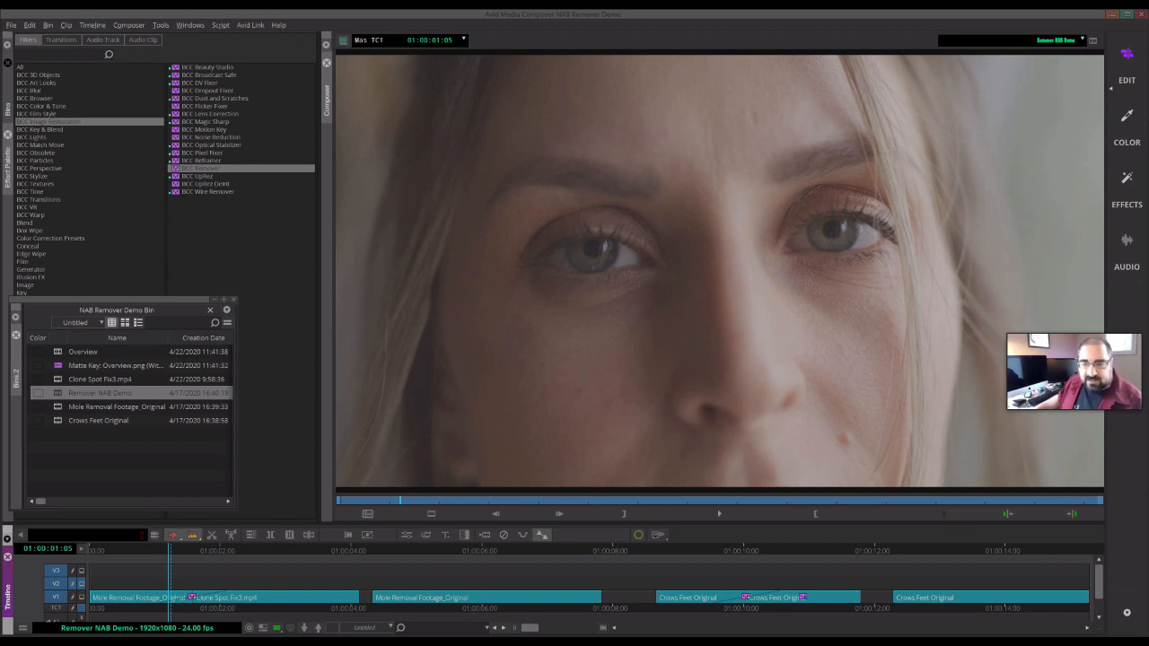
left_click_drag(131, 550, 178, 557)
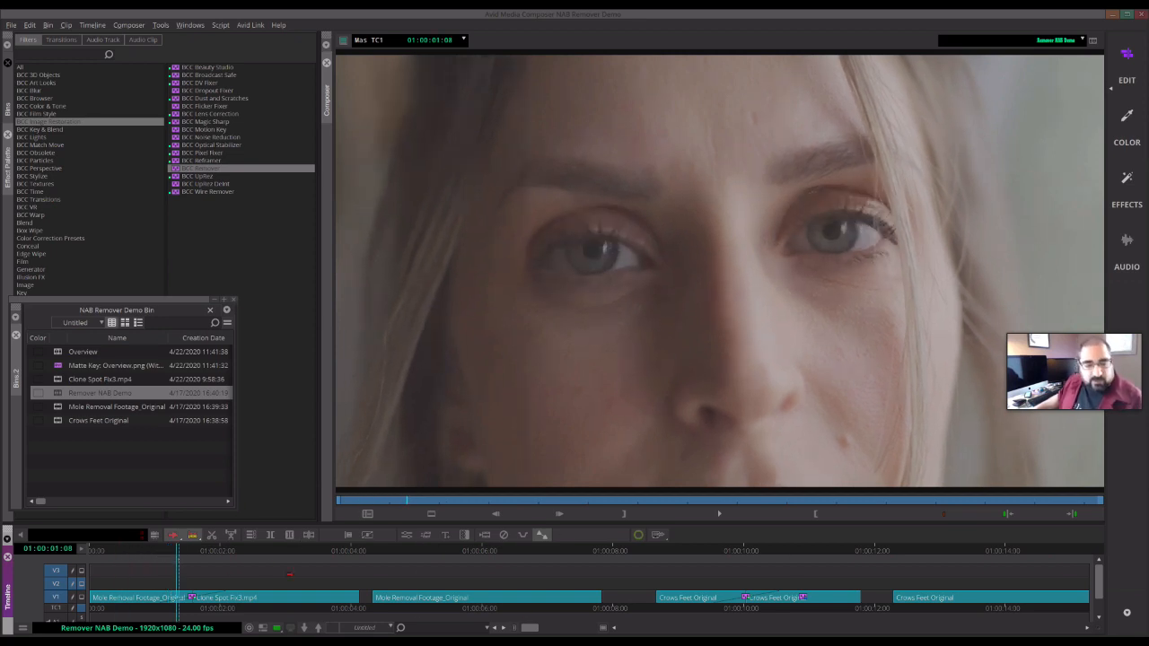
left_click(309, 555)
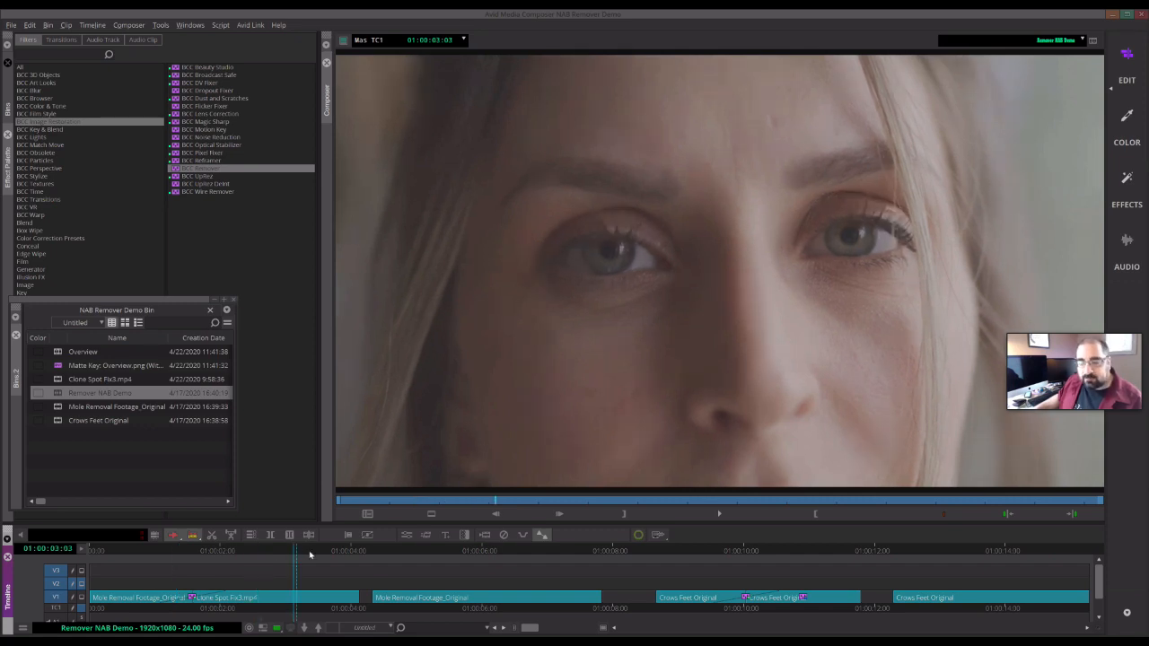
left_click(431, 552)
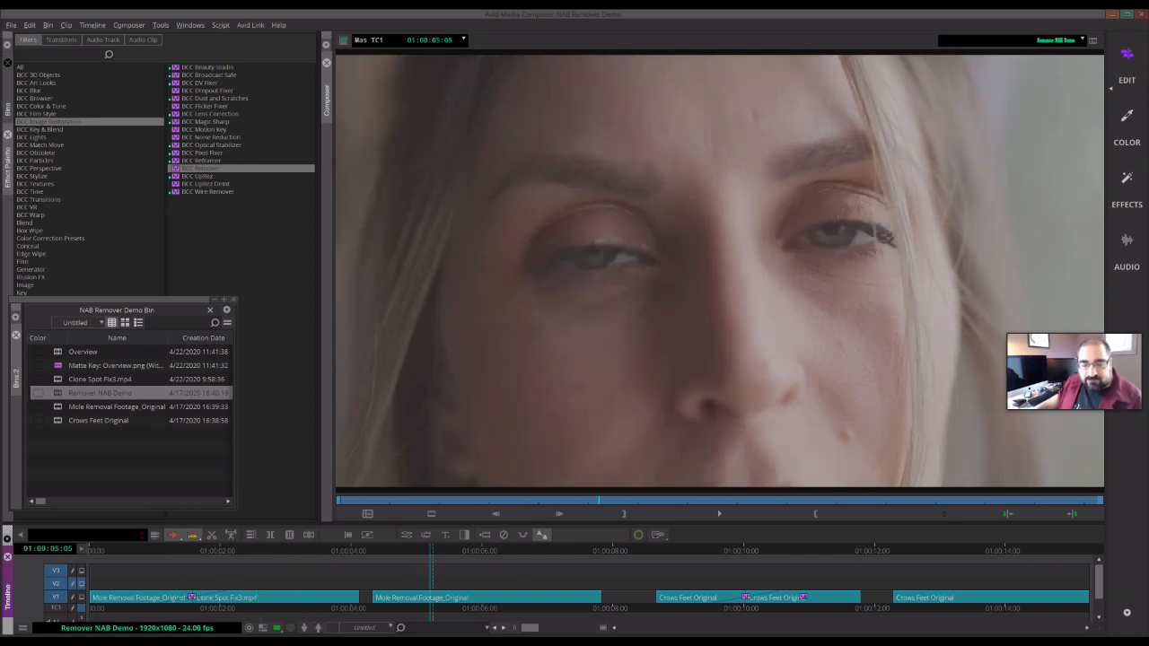
left_click(480, 553)
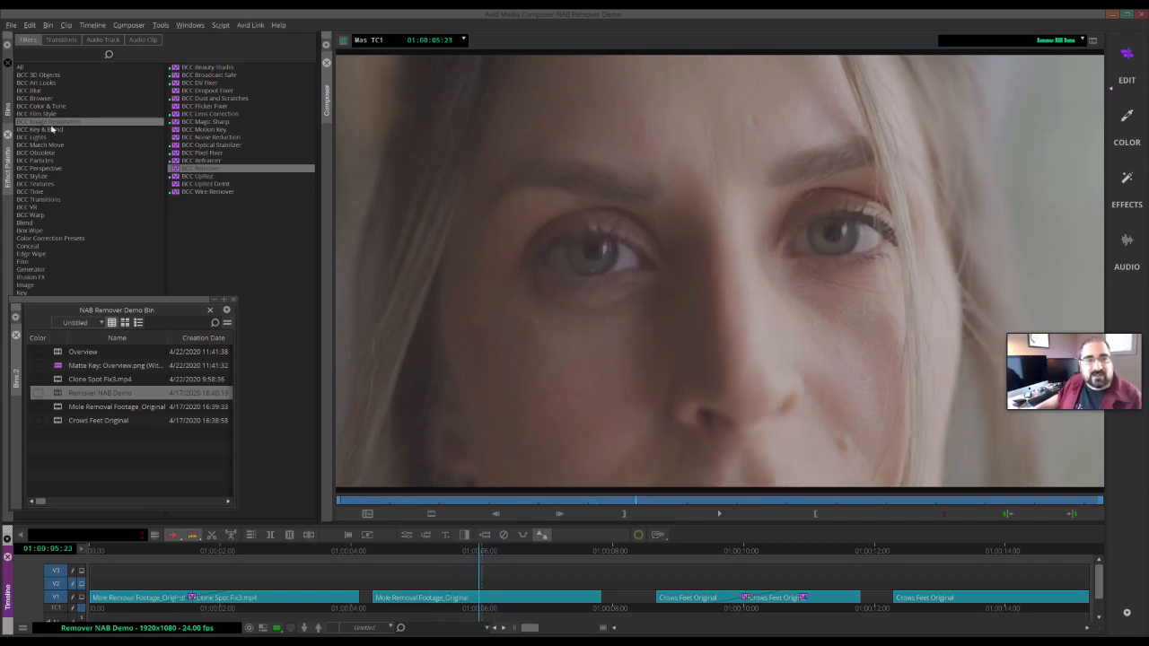
- Apply BCC Remover from the BCC Image Restoration category to the Mole Removal Footage_Original clip and open its effect controls
left_click(46, 122)
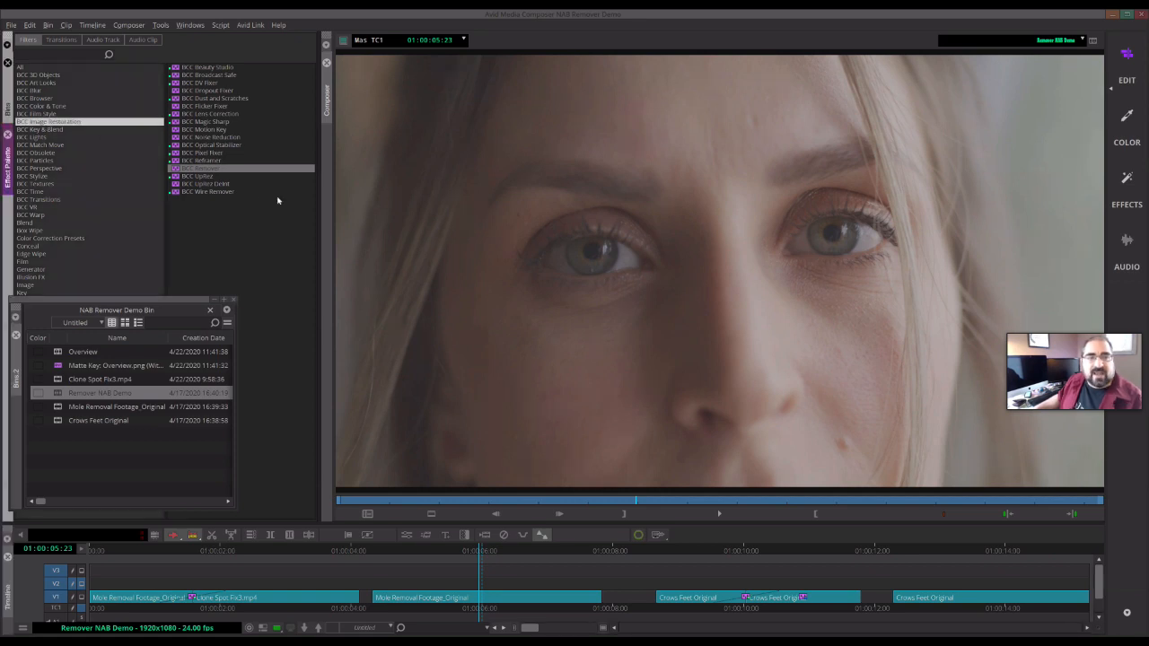
left_click_drag(203, 174, 492, 604)
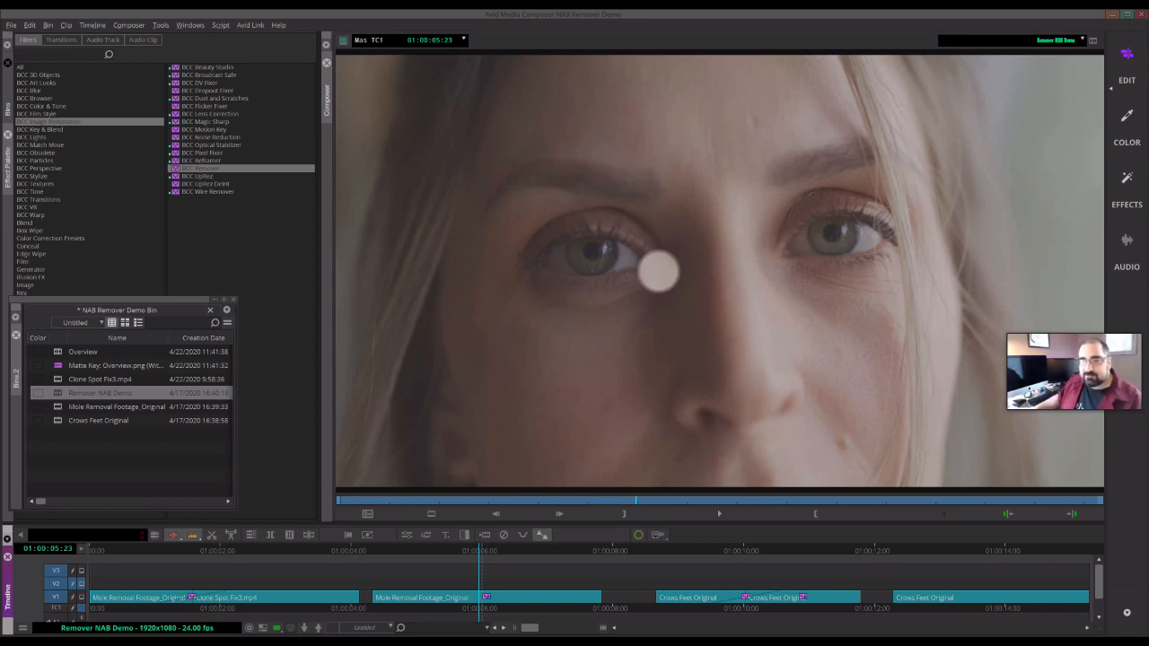
left_click(406, 535)
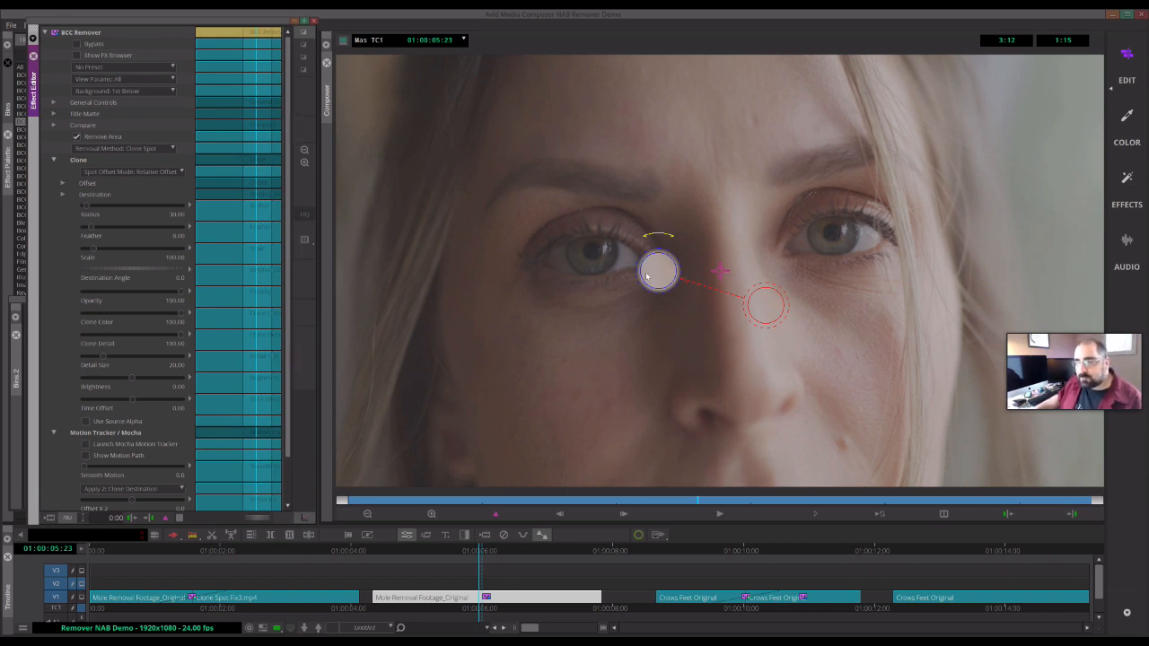
- Move the clone spot widget onto the mole on the cheek, with the source circle placed above it
mouse_move(658, 273)
left_mouse_down()
mouse_move(672, 325)
mouse_move(756, 265)
mouse_move(736, 268)
left_mouse_up()
left_click_drag(847, 310, 846, 322)
left_click_drag(732, 272, 841, 444)
left_click_drag(946, 492, 823, 358)
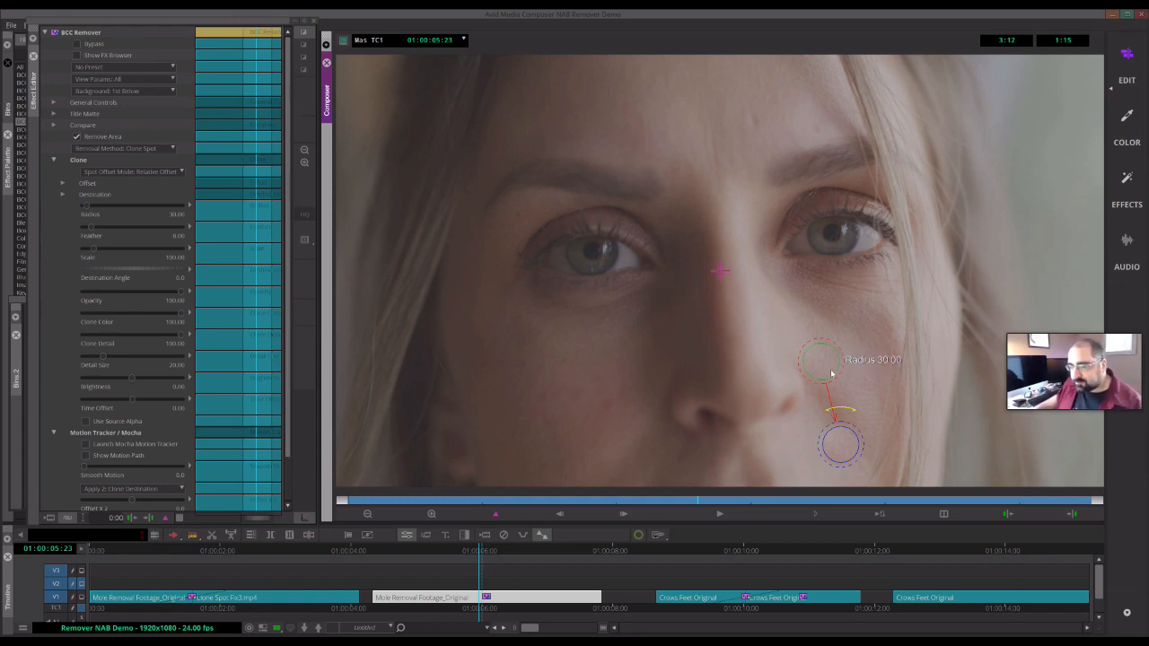
left_click(845, 427)
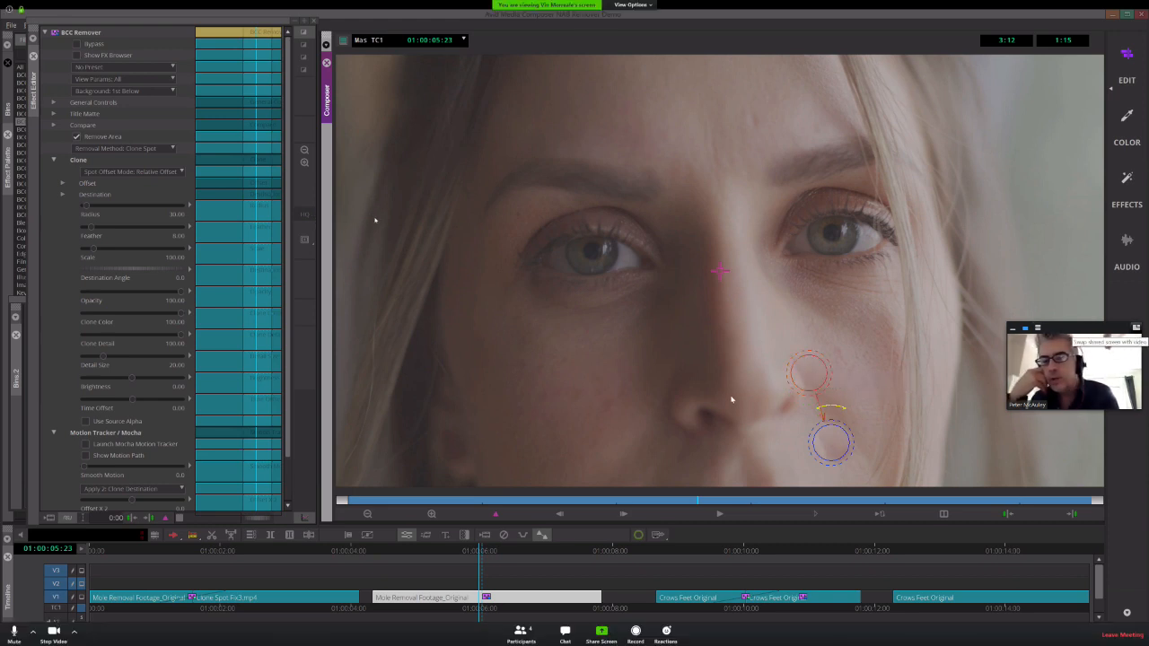
- Nudge the source circle and resize the spot's radius to about 17.8 and feather to about 22.8
left_click(1137, 328)
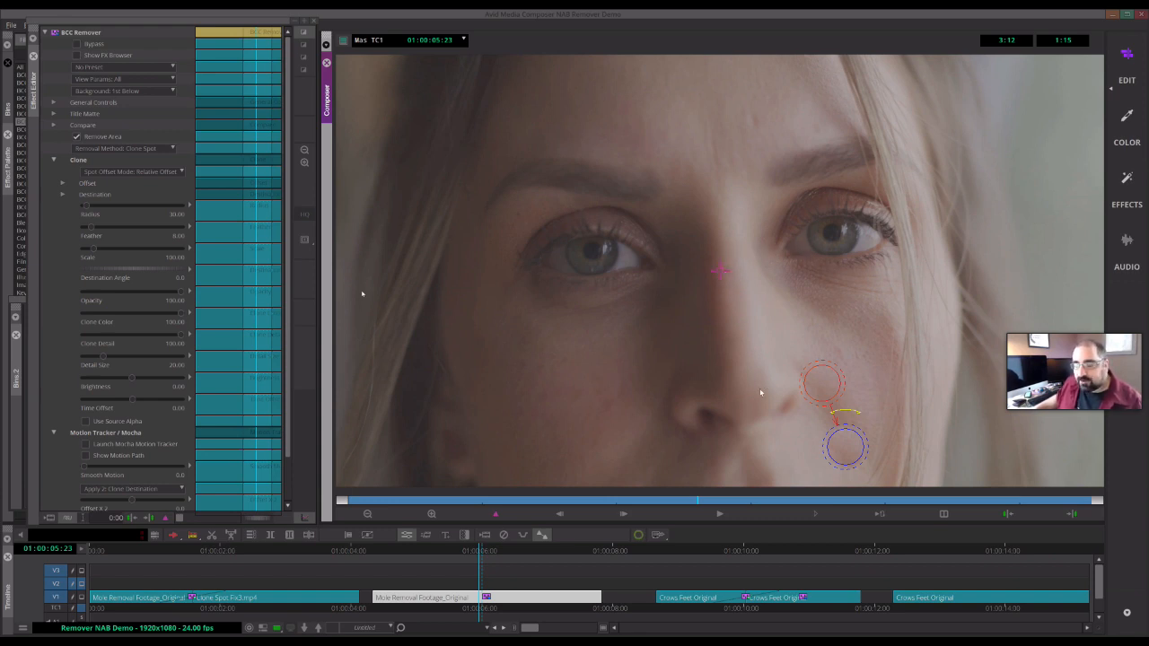
left_click_drag(803, 383, 822, 366)
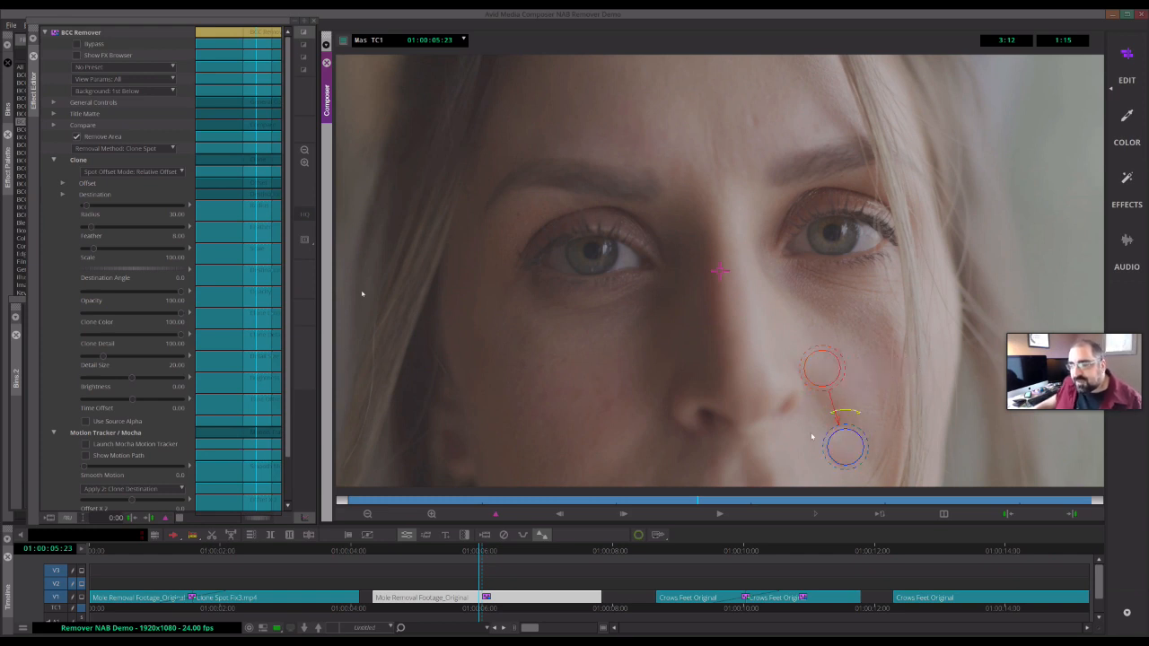
left_click_drag(860, 444, 853, 448)
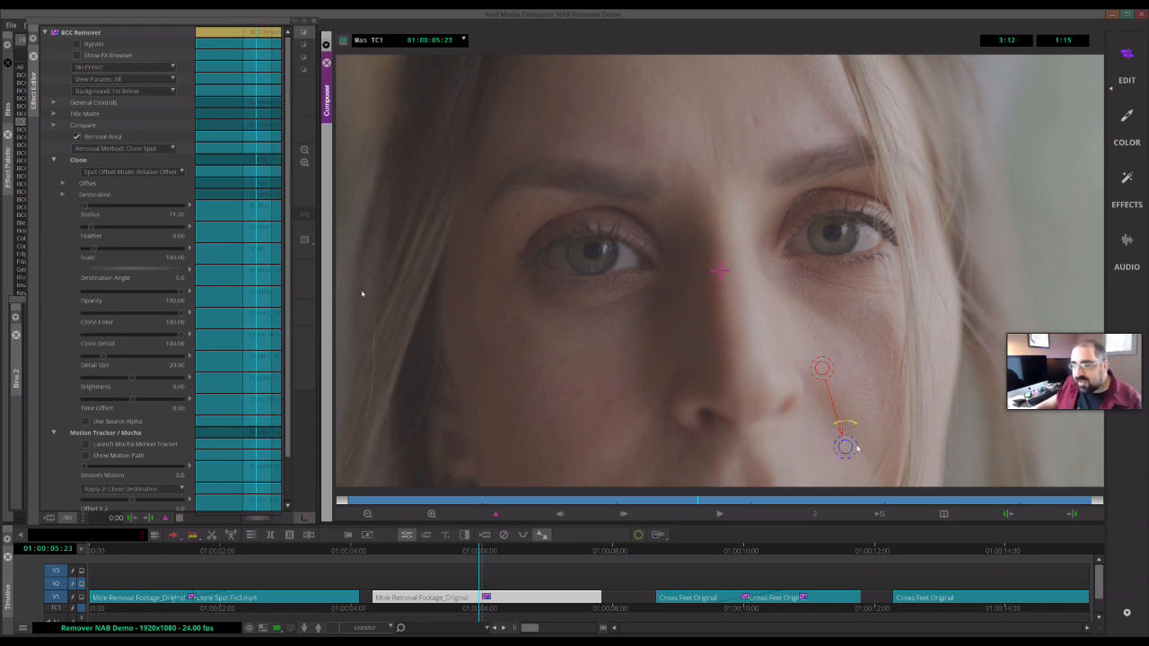
left_click_drag(865, 443, 871, 441)
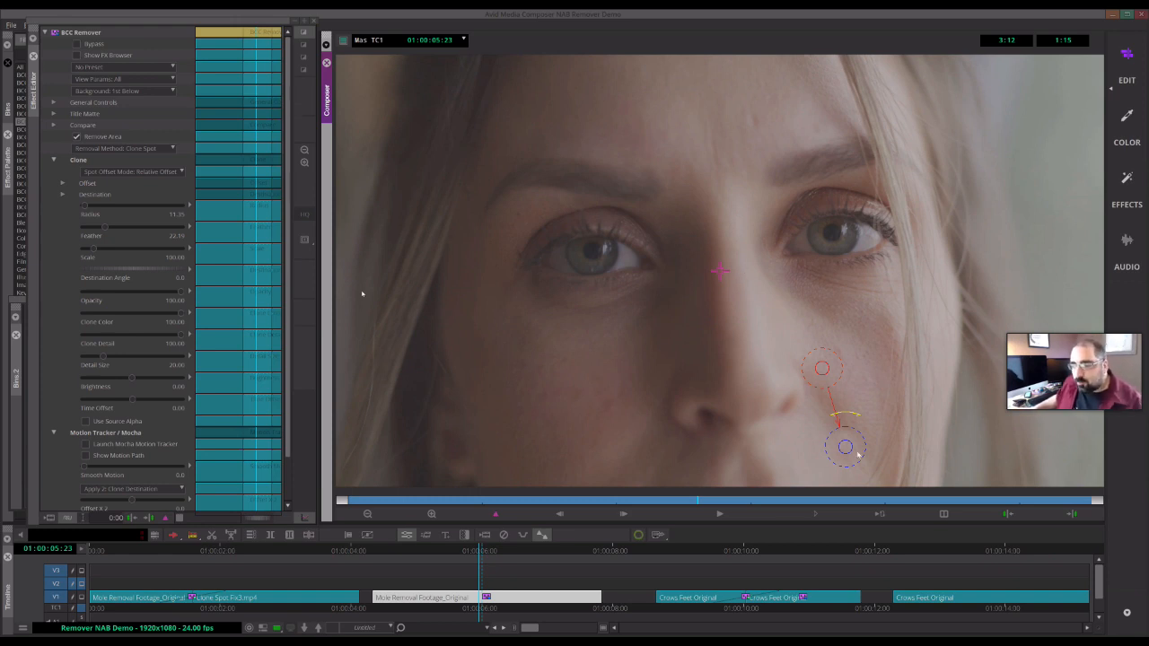
left_click_drag(842, 450, 841, 449)
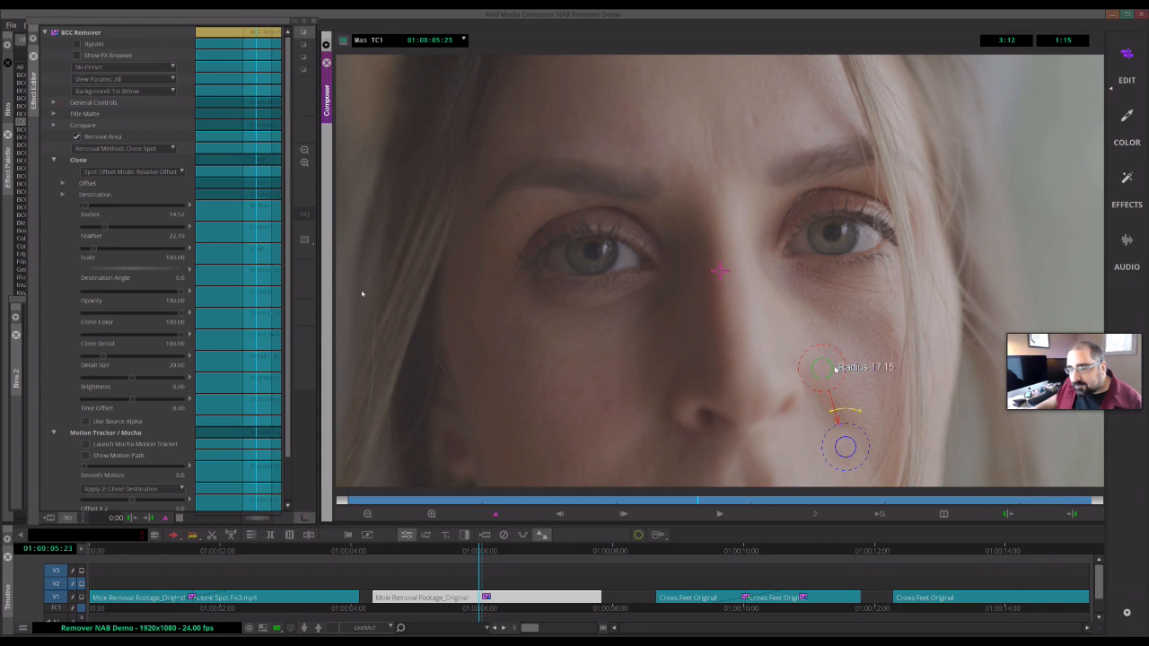
left_click_drag(847, 452, 848, 448)
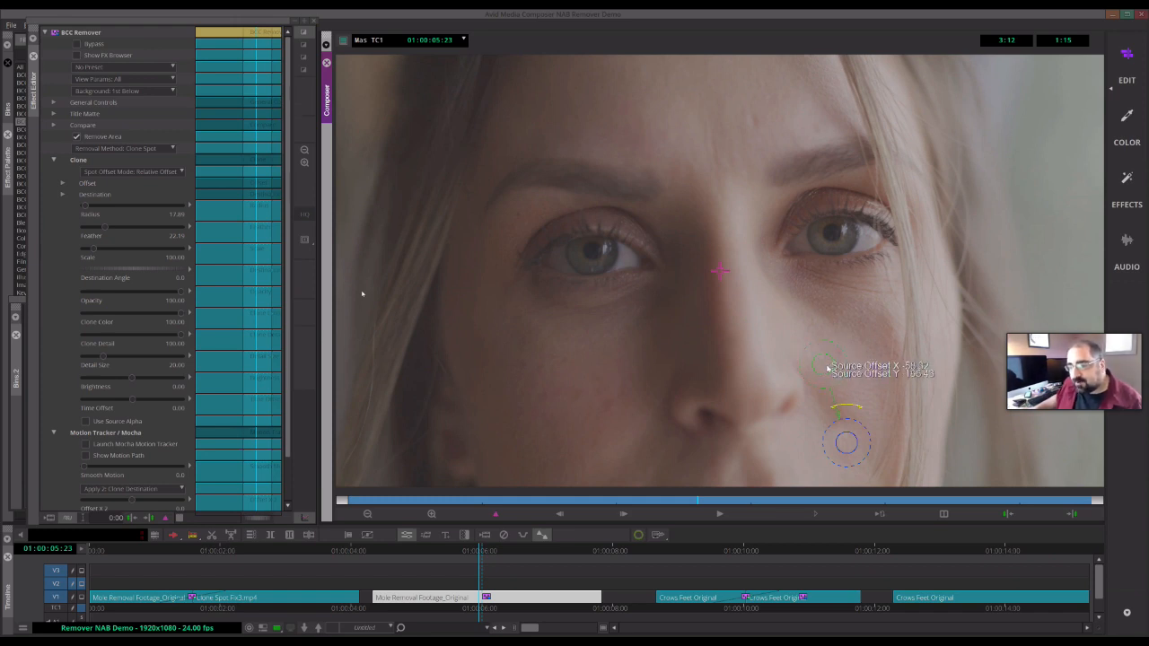
- Drag the source and destination widgets around the face, bringing the destination back onto the mole
mouse_move(819, 368)
left_mouse_down()
mouse_move(687, 368)
mouse_move(799, 346)
mouse_move(822, 372)
mouse_move(833, 233)
mouse_move(837, 339)
mouse_move(824, 379)
left_mouse_up()
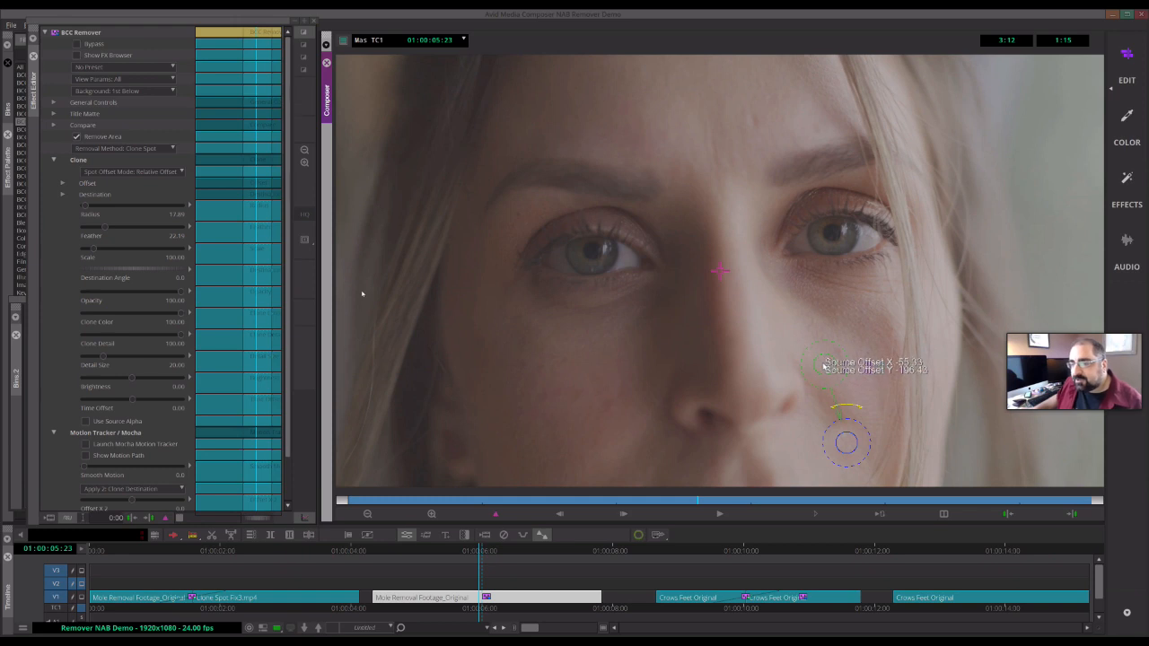
mouse_move(803, 368)
left_mouse_down()
mouse_move(616, 384)
mouse_move(634, 389)
left_mouse_up()
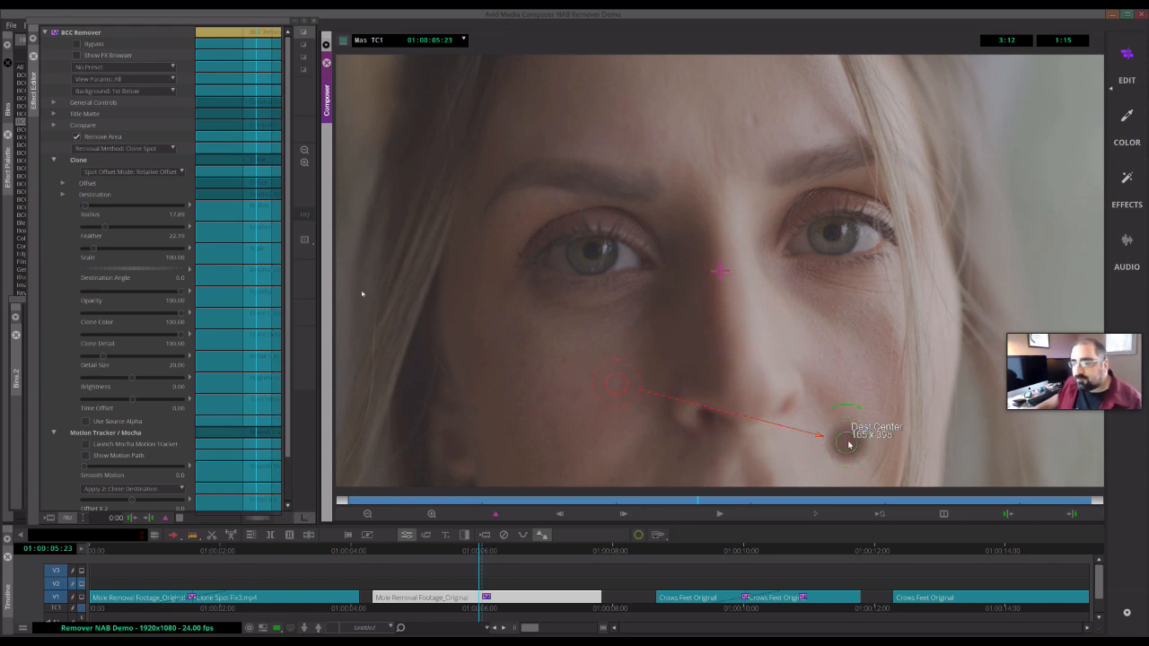
left_click_drag(831, 410, 826, 328)
left_click_drag(783, 193, 781, 176)
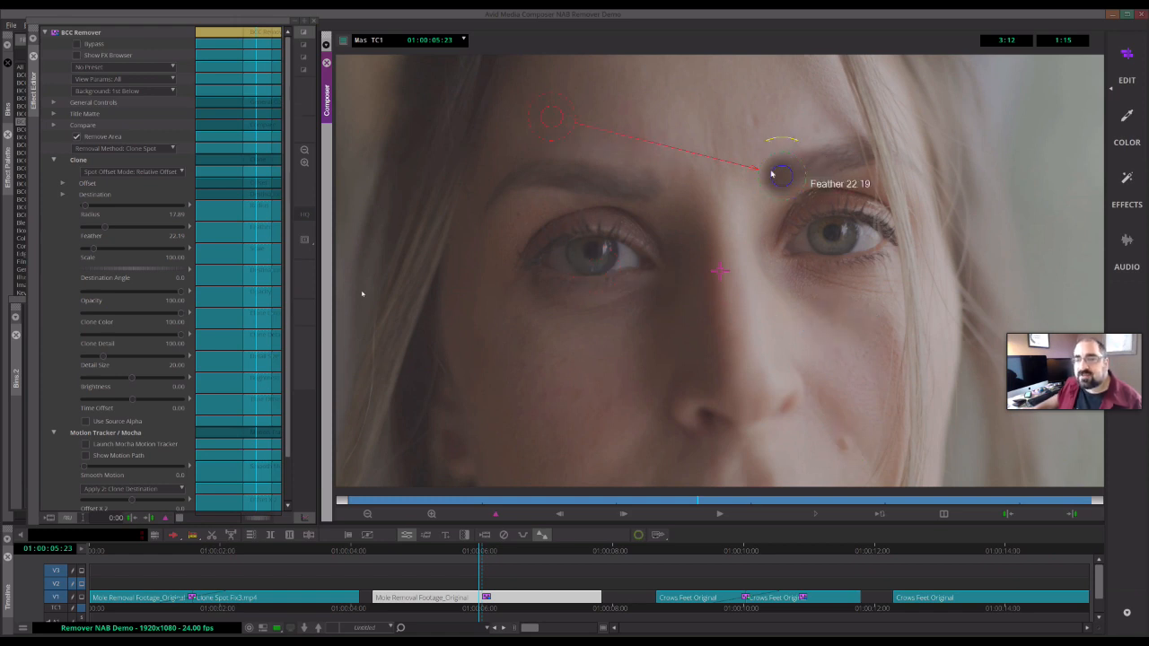
mouse_move(781, 176)
left_mouse_down()
mouse_move(804, 345)
mouse_move(844, 434)
left_mouse_up()
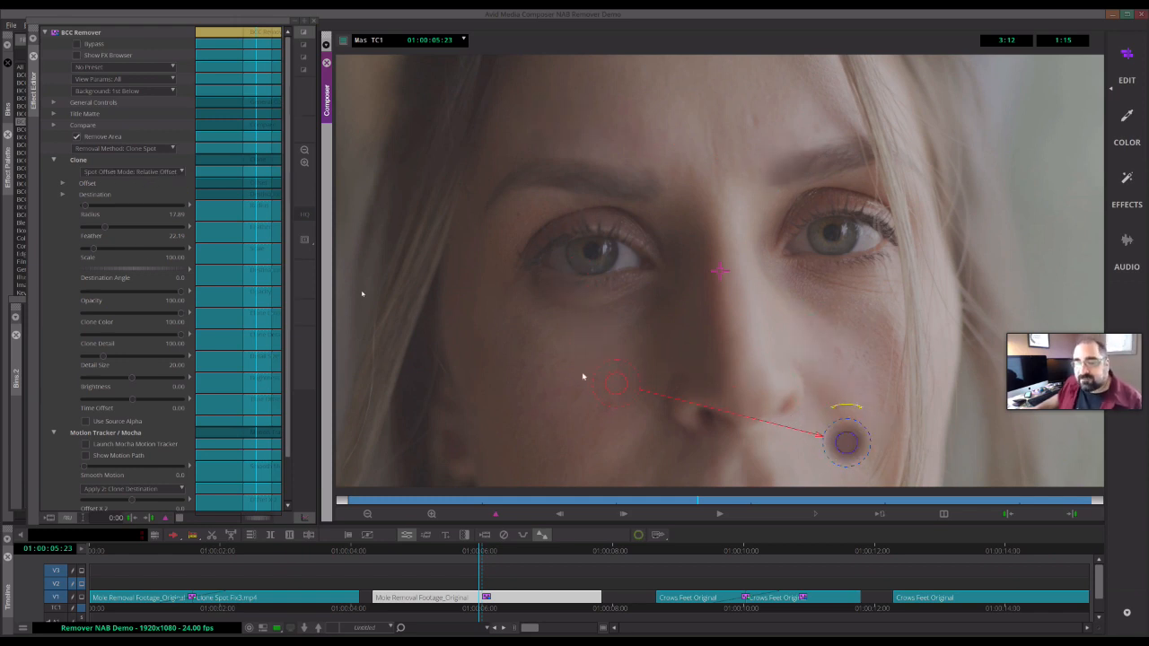
- Set the radius to about 19 and place the source circle just above the mole beside the nostril
mouse_move(619, 386)
left_mouse_down()
mouse_move(669, 386)
mouse_move(850, 341)
mouse_move(817, 345)
mouse_move(846, 341)
mouse_move(856, 390)
left_mouse_up()
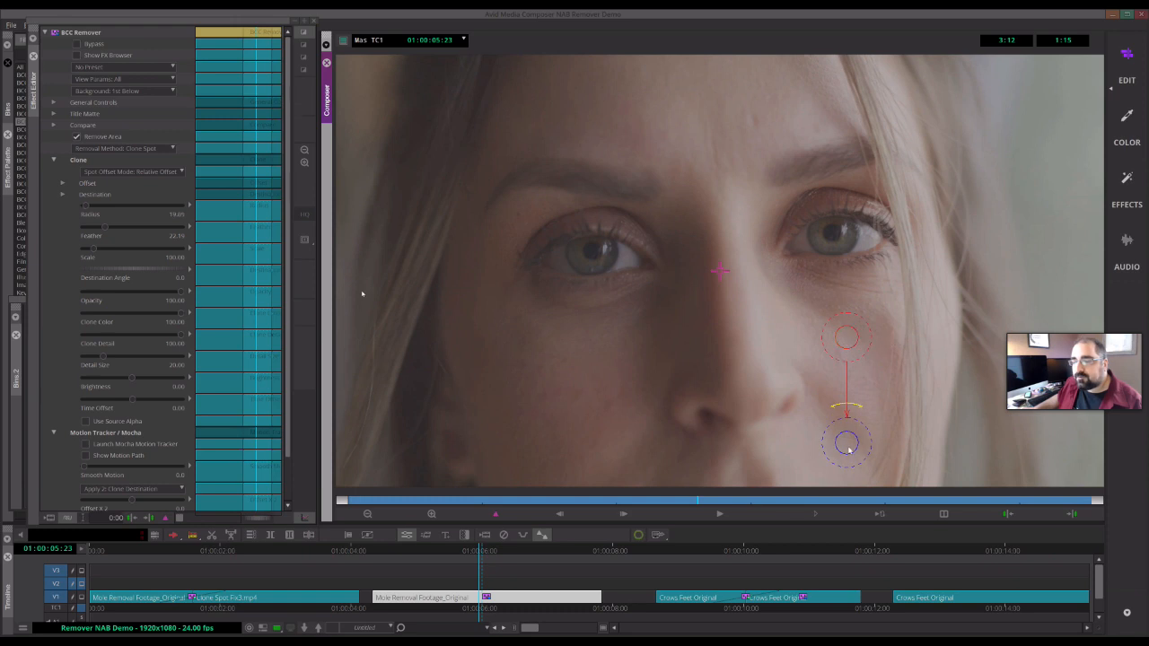
left_click_drag(848, 449, 824, 384)
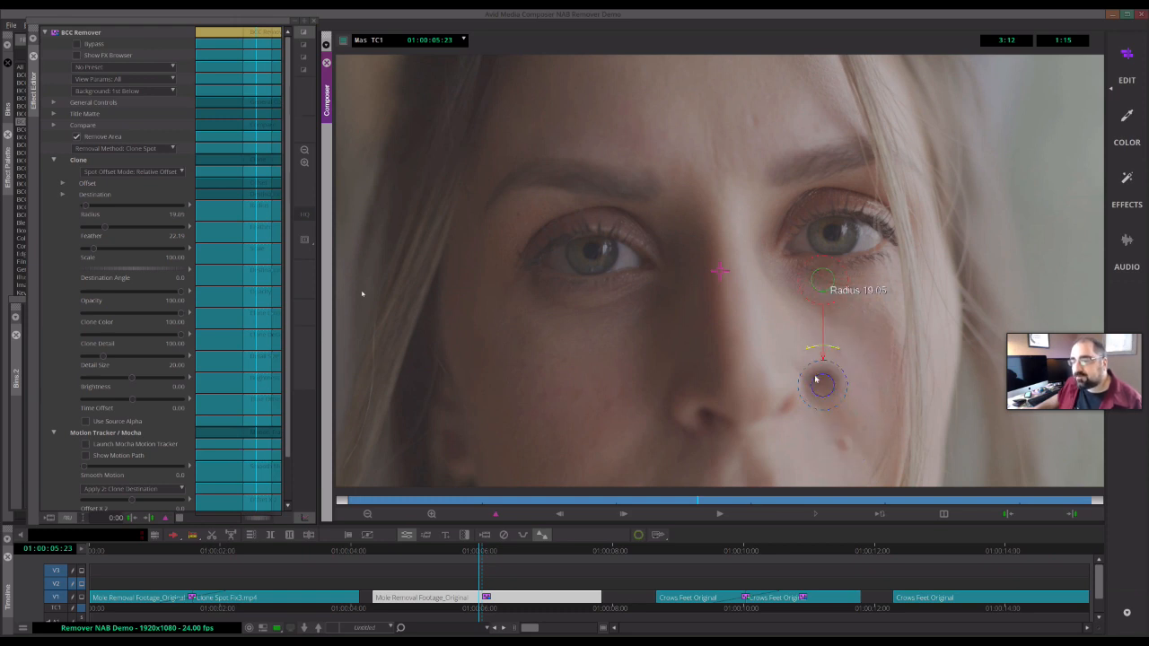
mouse_move(823, 392)
left_mouse_down()
mouse_move(848, 448)
mouse_move(842, 438)
left_mouse_up()
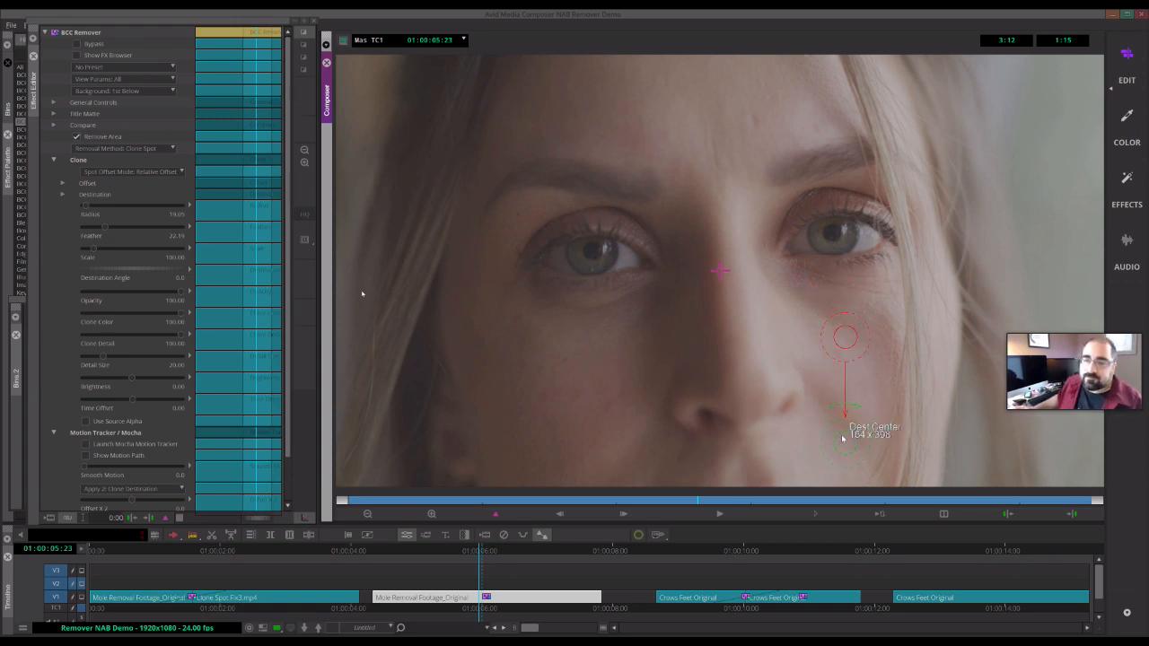
left_click_drag(843, 337, 796, 354)
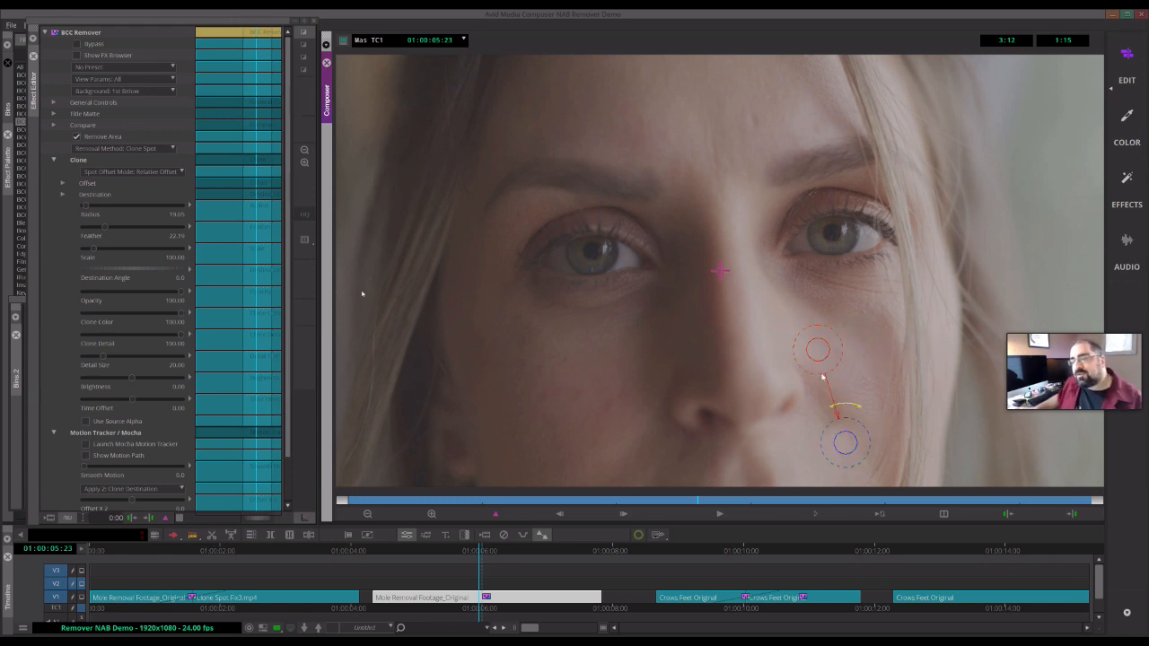
left_click_drag(827, 360, 832, 368)
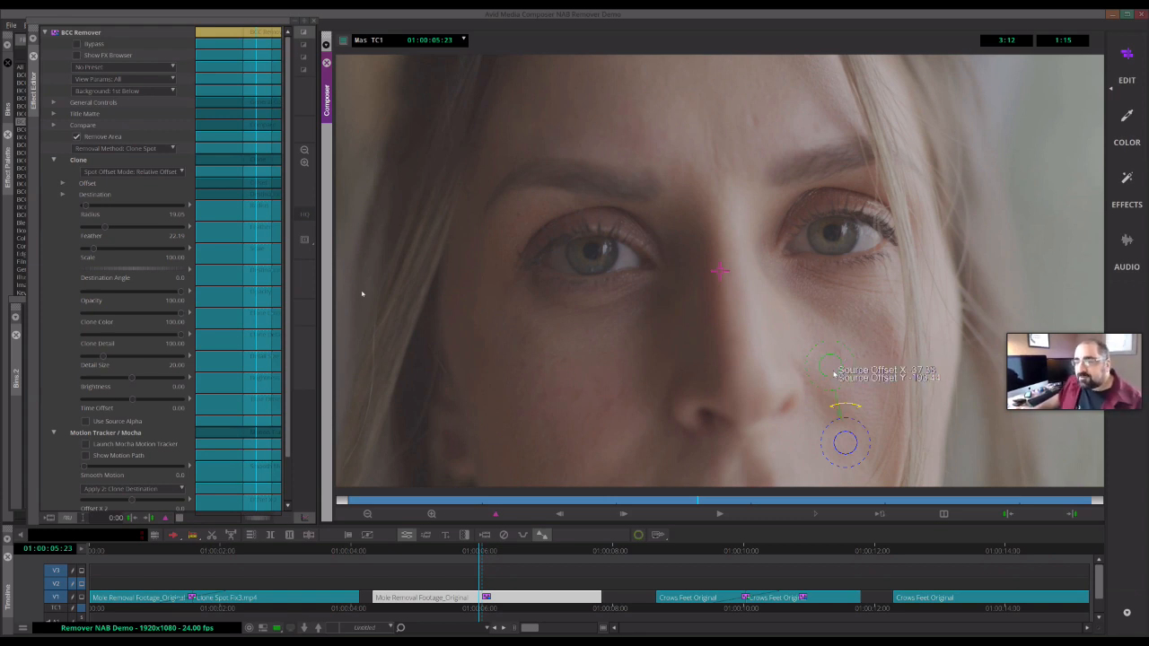
left_click_drag(831, 370, 804, 375)
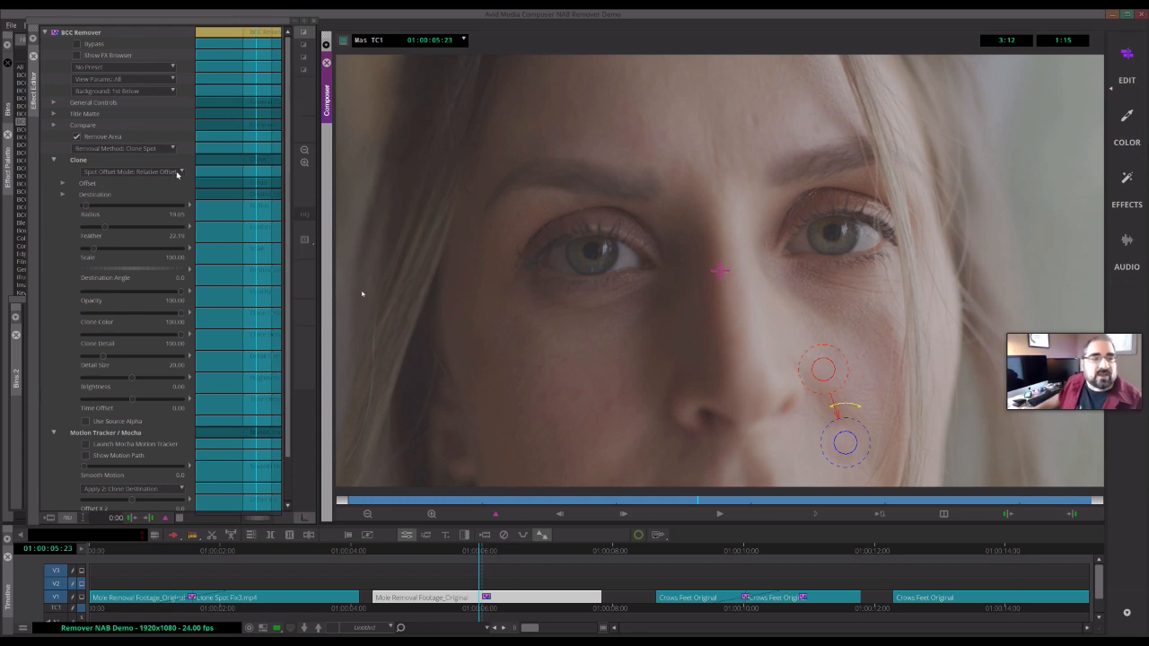
- Switch the spot offset mode to Absolute and reposition the source and destination circles around the mole, radius about 25
left_click(177, 174)
left_click(134, 191)
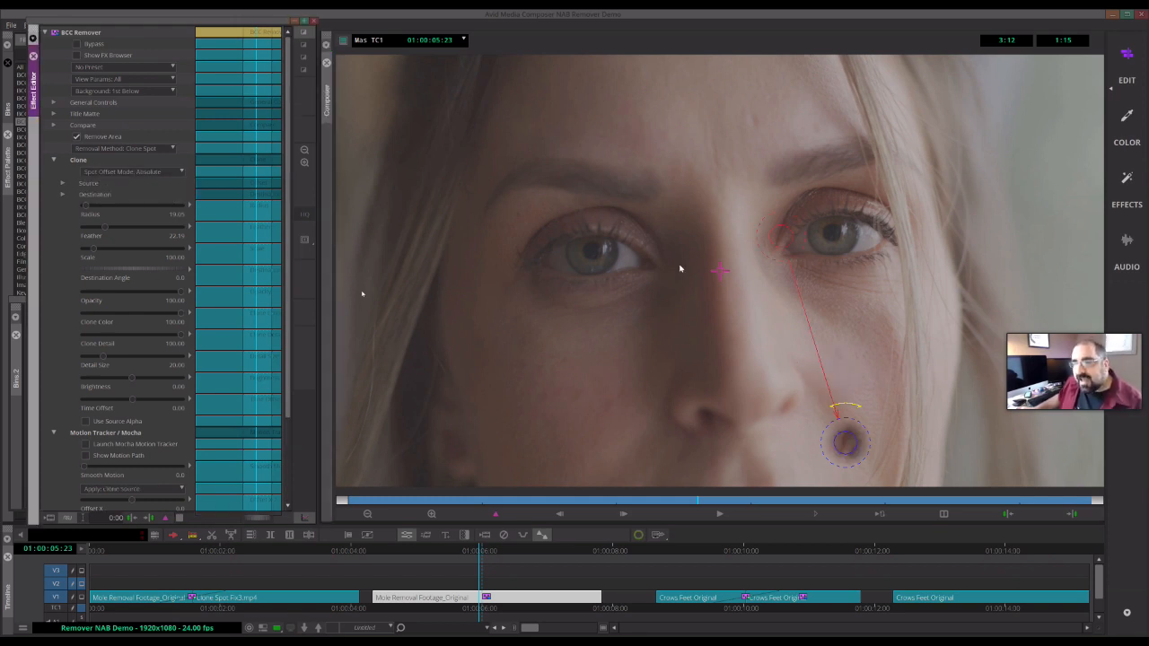
left_click_drag(811, 345, 782, 244)
mouse_move(817, 335)
left_mouse_down()
mouse_move(854, 449)
mouse_move(697, 395)
mouse_move(616, 411)
mouse_move(628, 431)
mouse_move(607, 410)
mouse_move(846, 449)
left_mouse_up()
mouse_move(602, 417)
left_mouse_down()
mouse_move(840, 429)
mouse_move(846, 458)
left_mouse_up()
mouse_move(820, 369)
left_mouse_down()
mouse_move(821, 344)
mouse_move(820, 393)
left_mouse_up()
left_click_drag(854, 451, 856, 441)
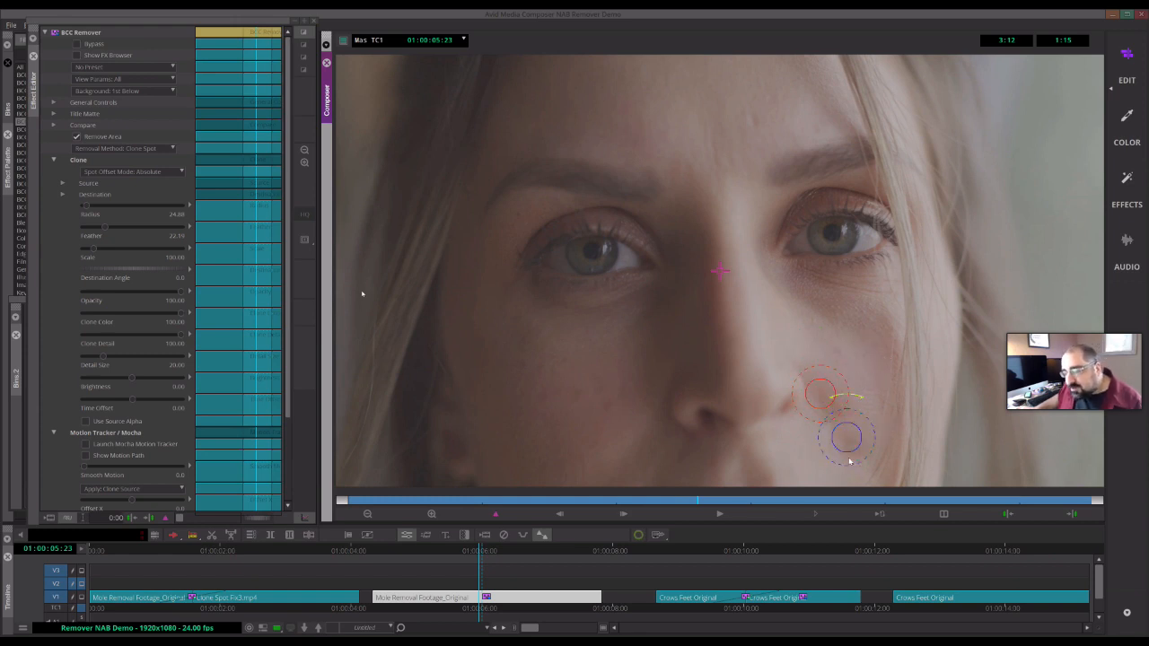
- Fine-tune the source and destination circle positions over the mole and enlarge the radius to about 26.4
left_click_drag(835, 448, 842, 442)
left_click_drag(821, 394, 814, 392)
left_click_drag(847, 439, 842, 437)
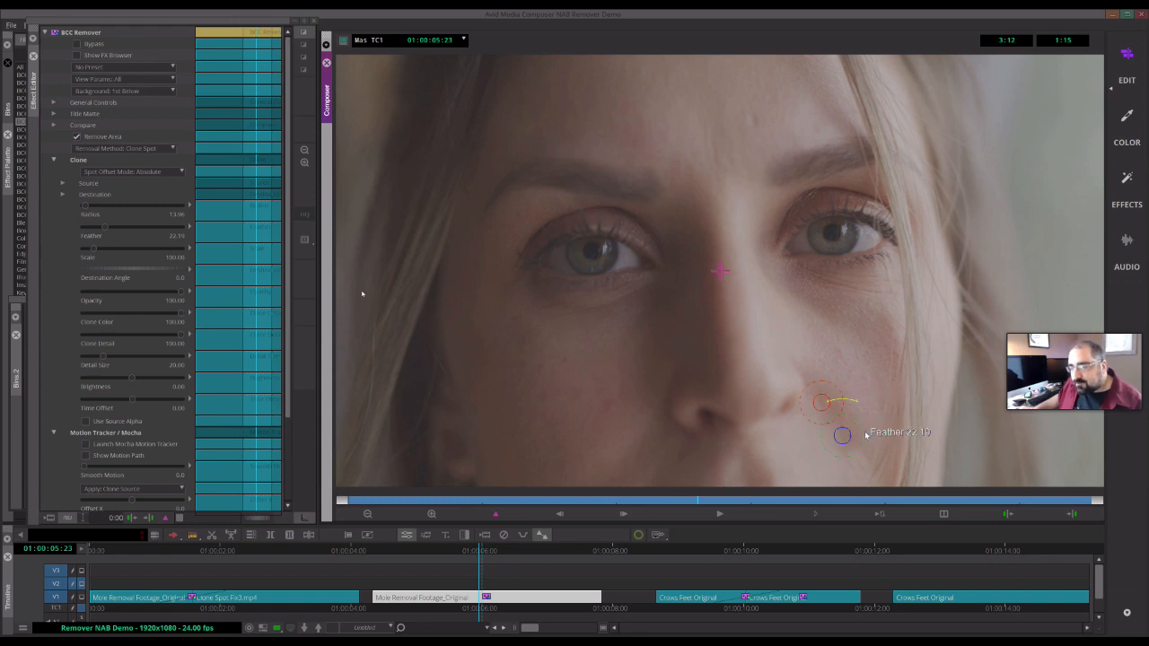
left_click_drag(857, 437, 846, 448)
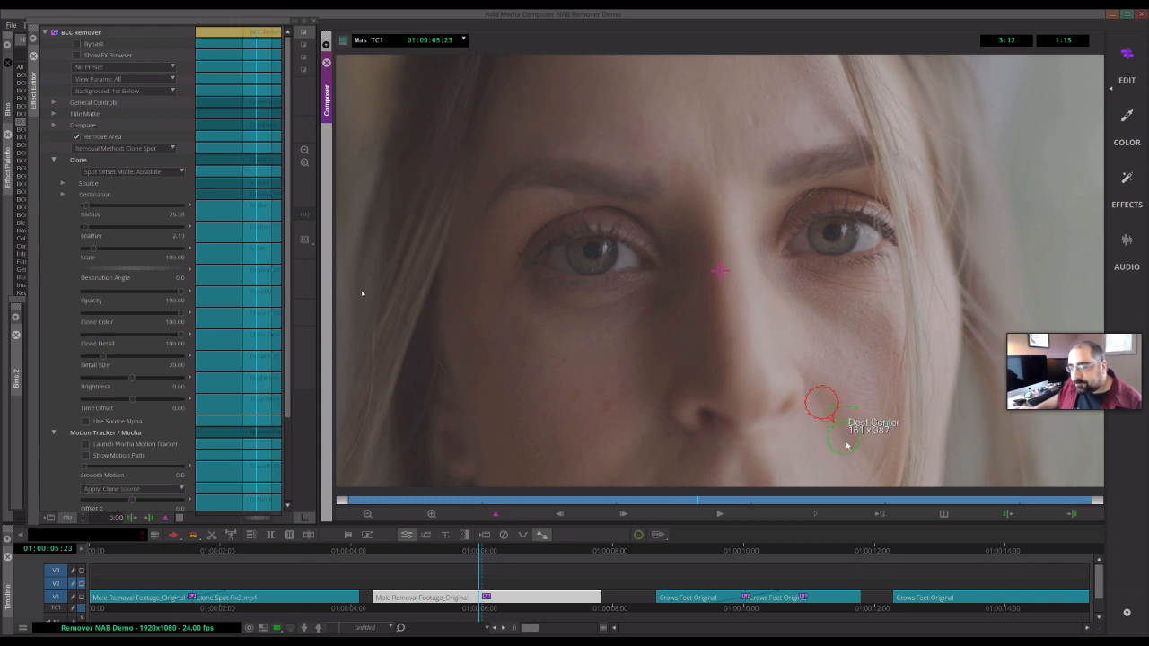
- Move to frame 01:00:05:12 on the mole clip and reopen its effect editor, collapsing the Clone parameters
left_click(395, 552)
left_click_drag(408, 552, 452, 582)
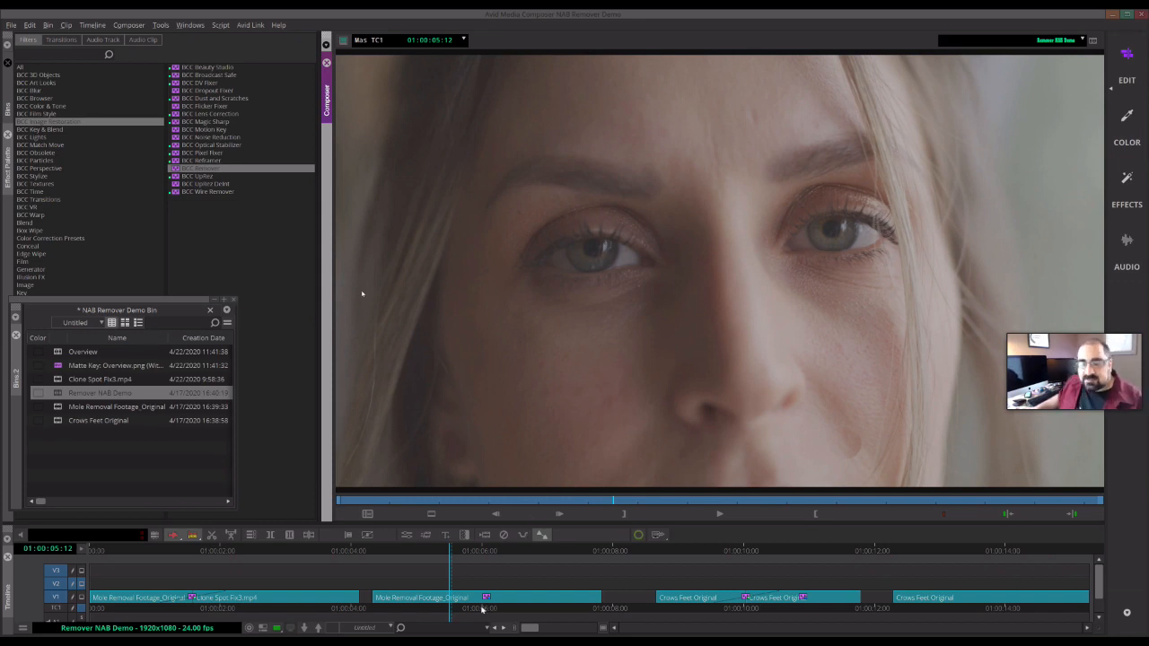
left_click(442, 601)
left_click(406, 536)
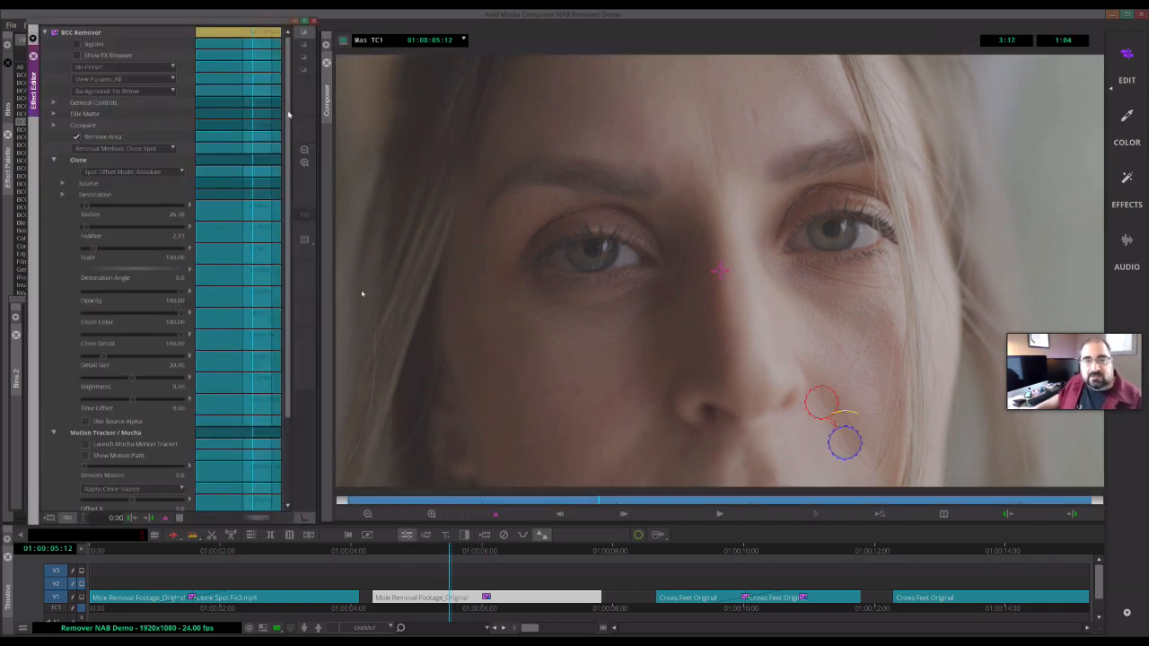
left_click(53, 161)
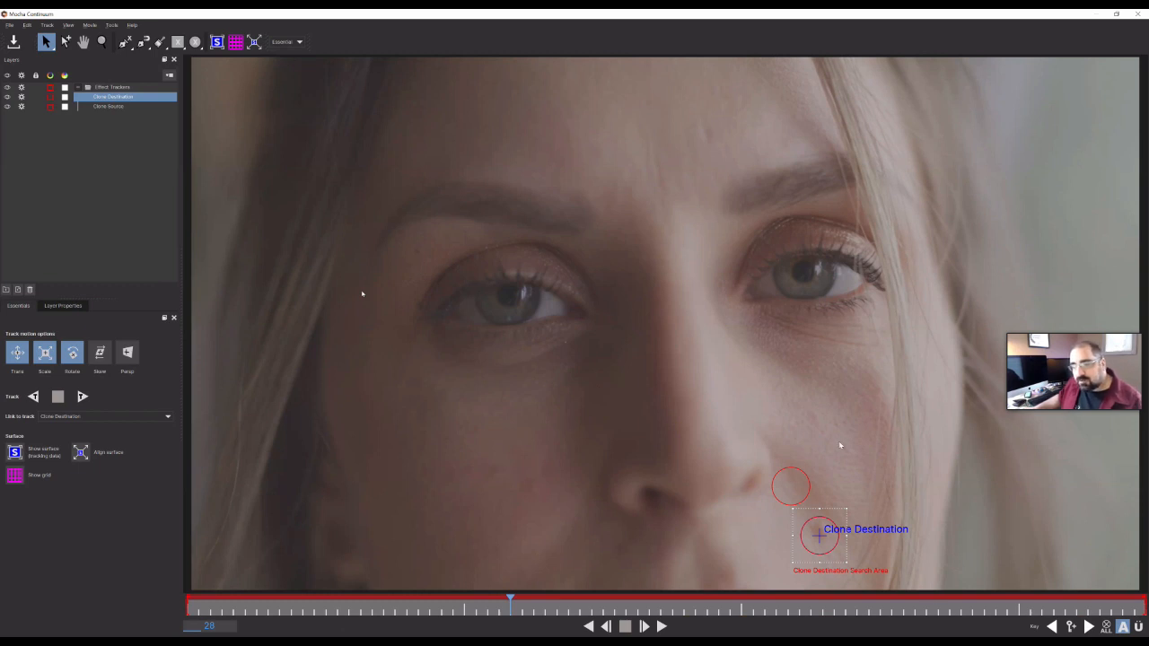
- Select the Clone Destination and Clone Source layers in Mocha and drag their centre crosshairs away from the circles
left_click(778, 502)
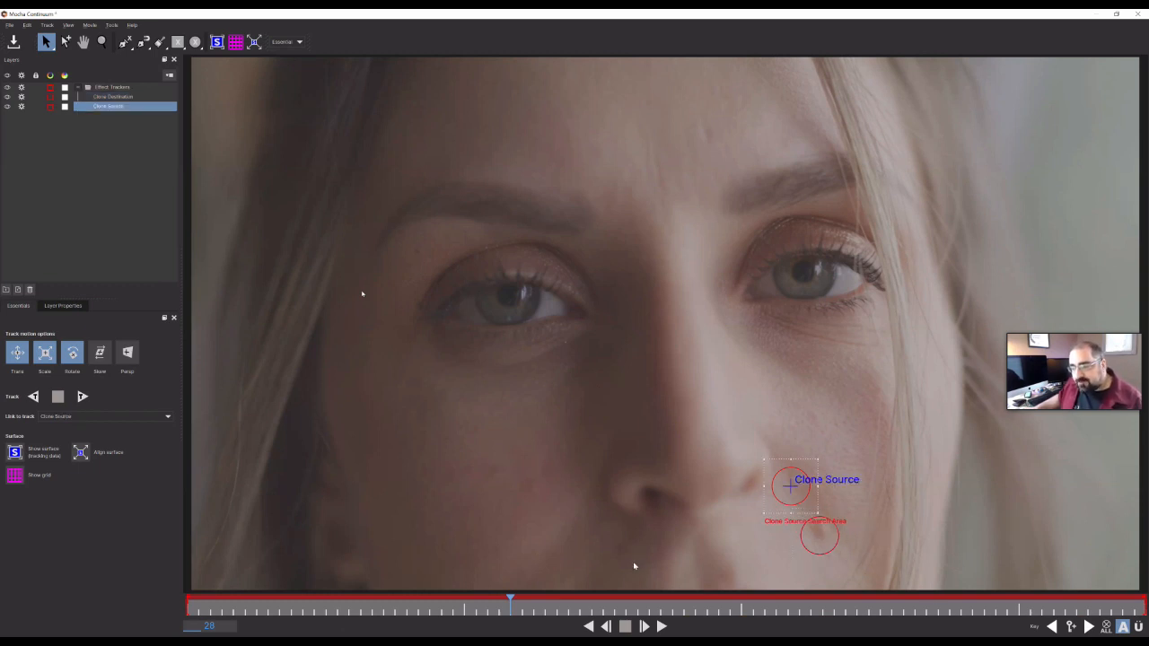
left_click(820, 555)
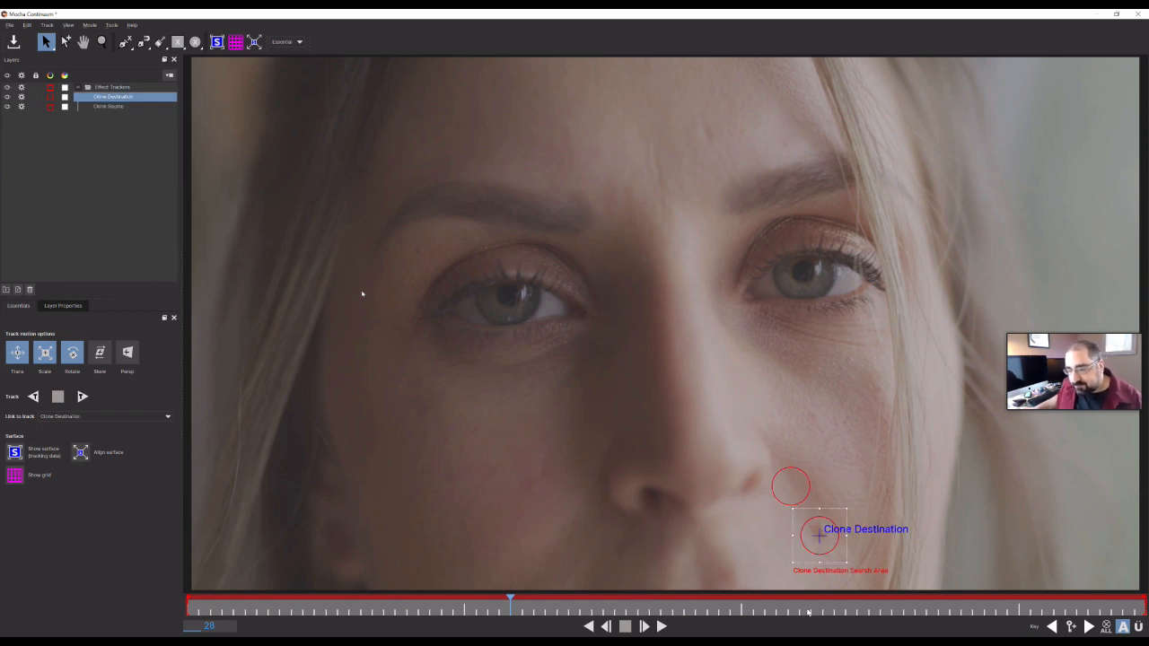
left_click_drag(820, 537, 808, 548)
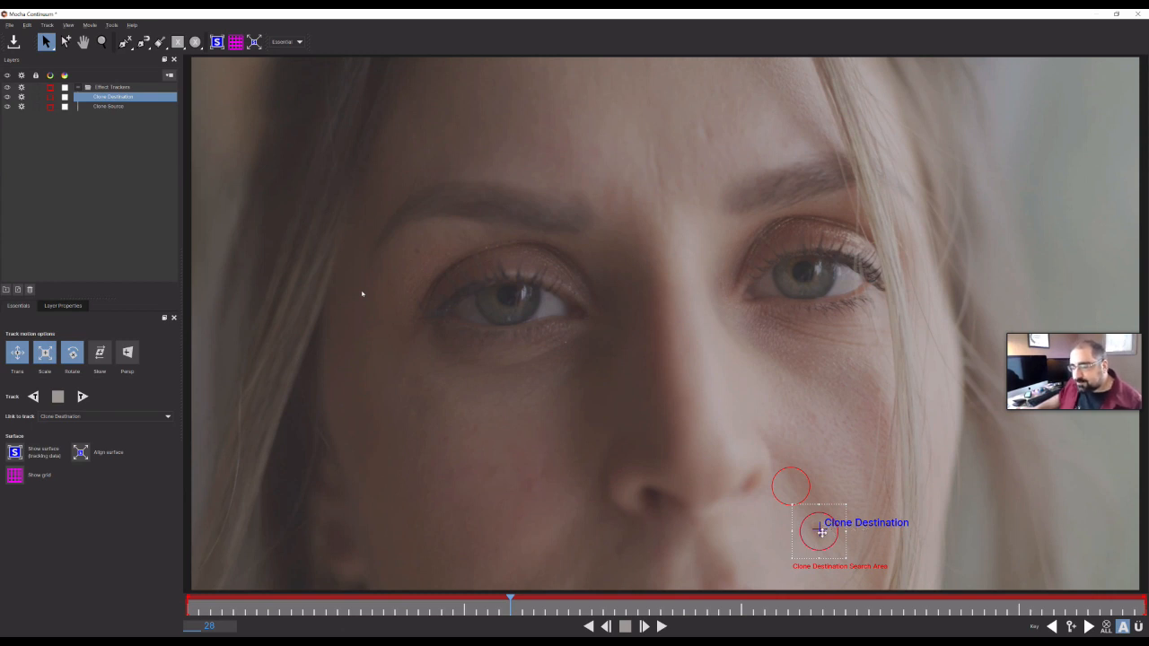
left_click_drag(810, 548, 811, 544)
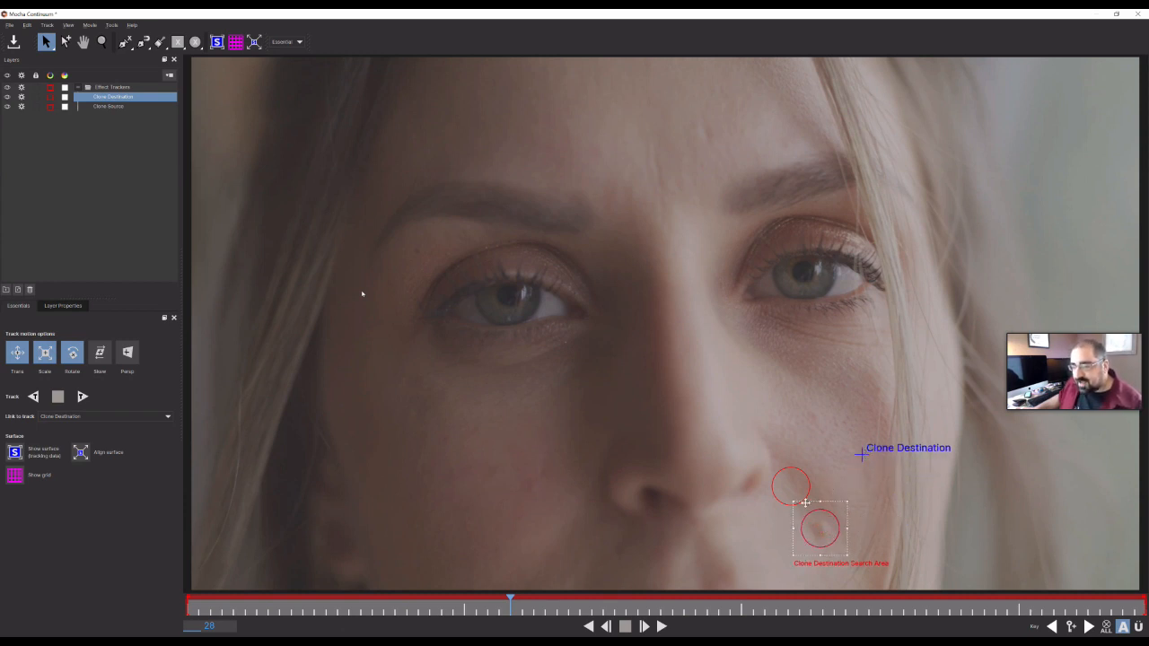
left_click(791, 509)
left_click_drag(791, 486, 799, 391)
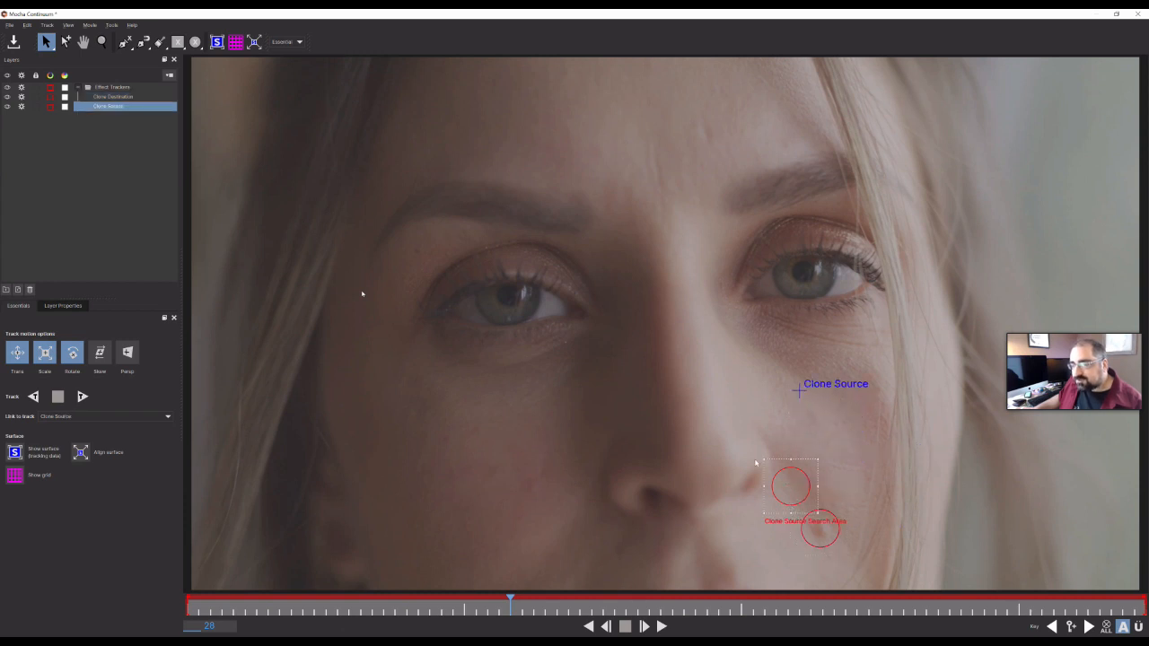
left_click(802, 538)
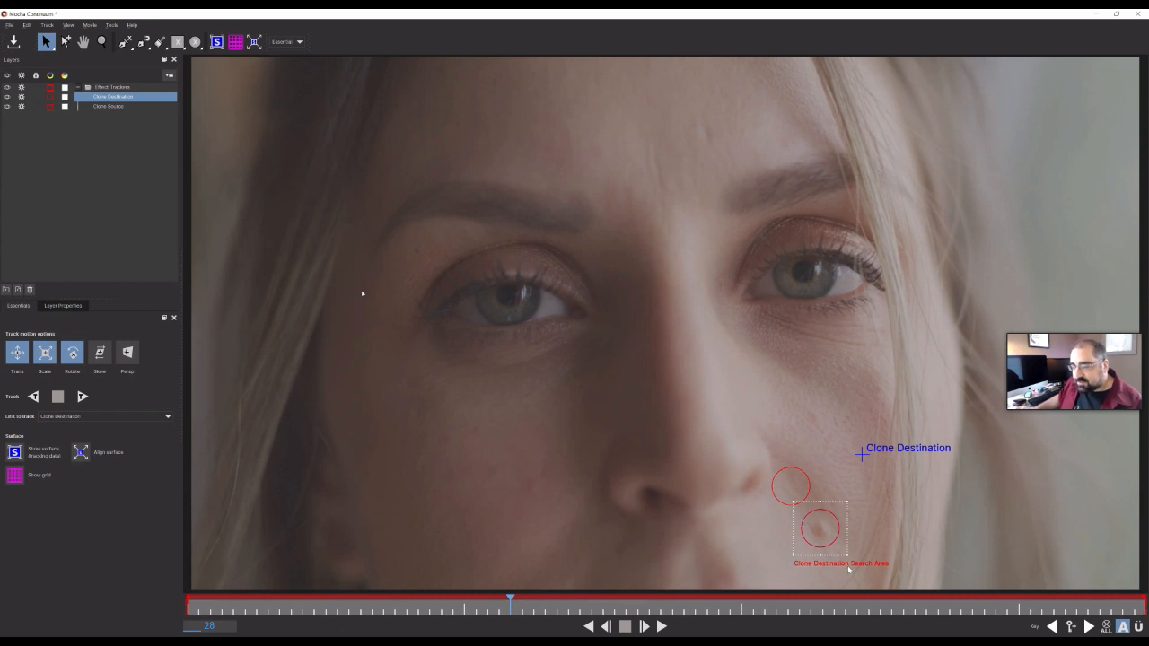
left_click(783, 495)
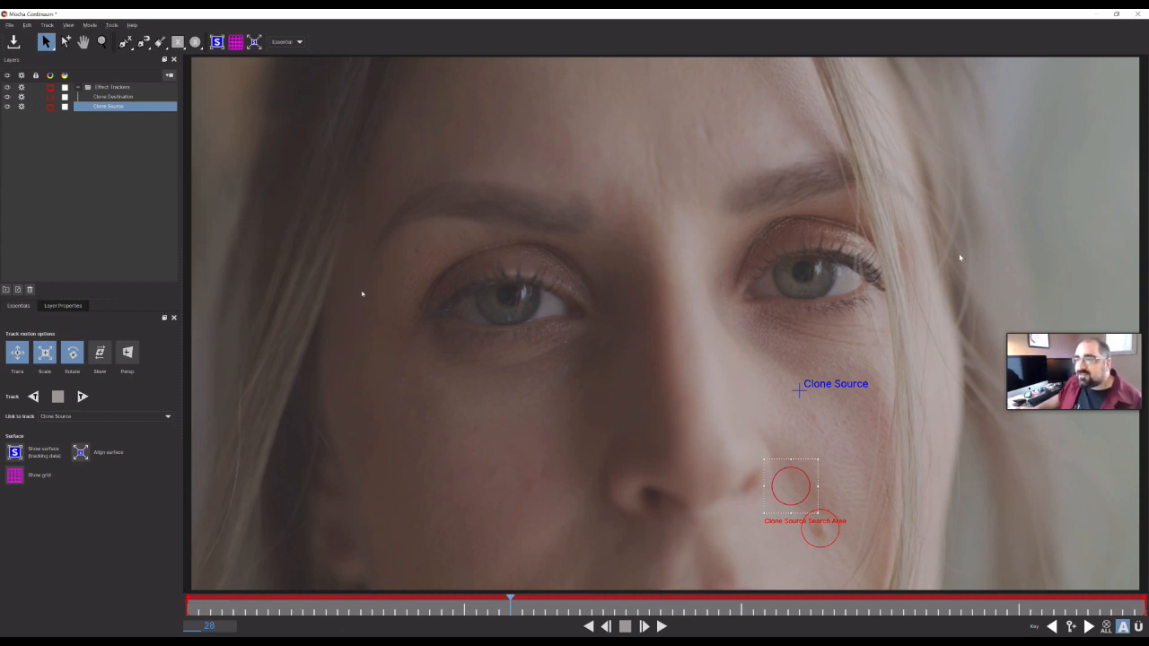
- Return the destination and source crosshairs onto their circles, and move the source circle below the mole and back beside the nostril
left_click(1138, 14)
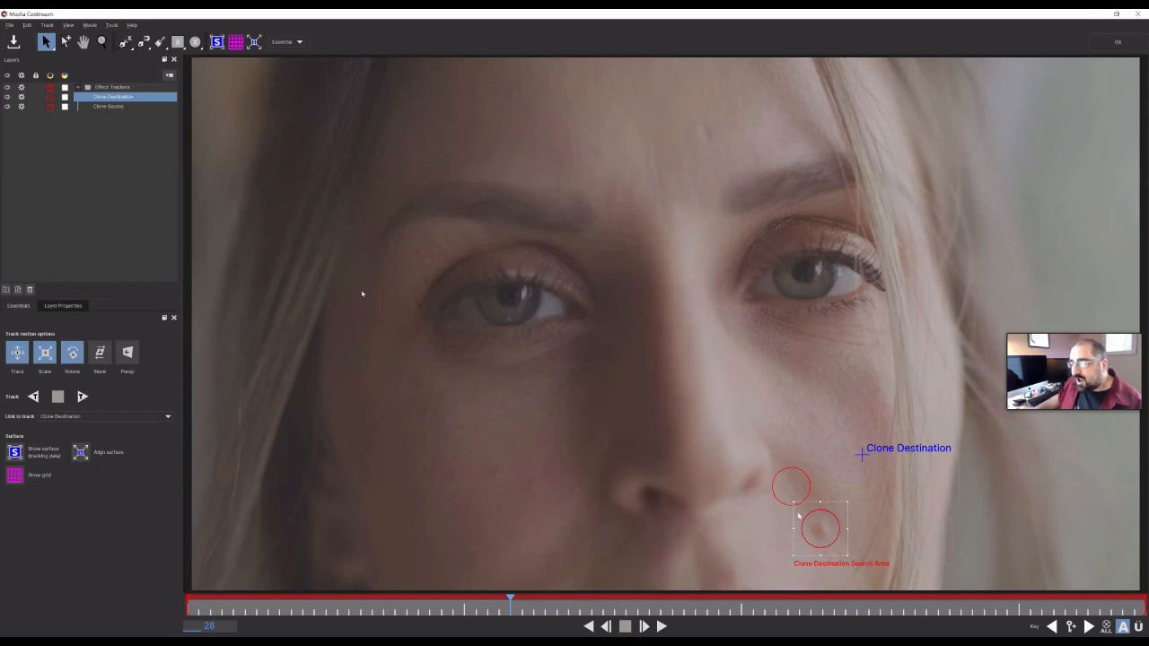
left_click_drag(862, 455, 822, 529)
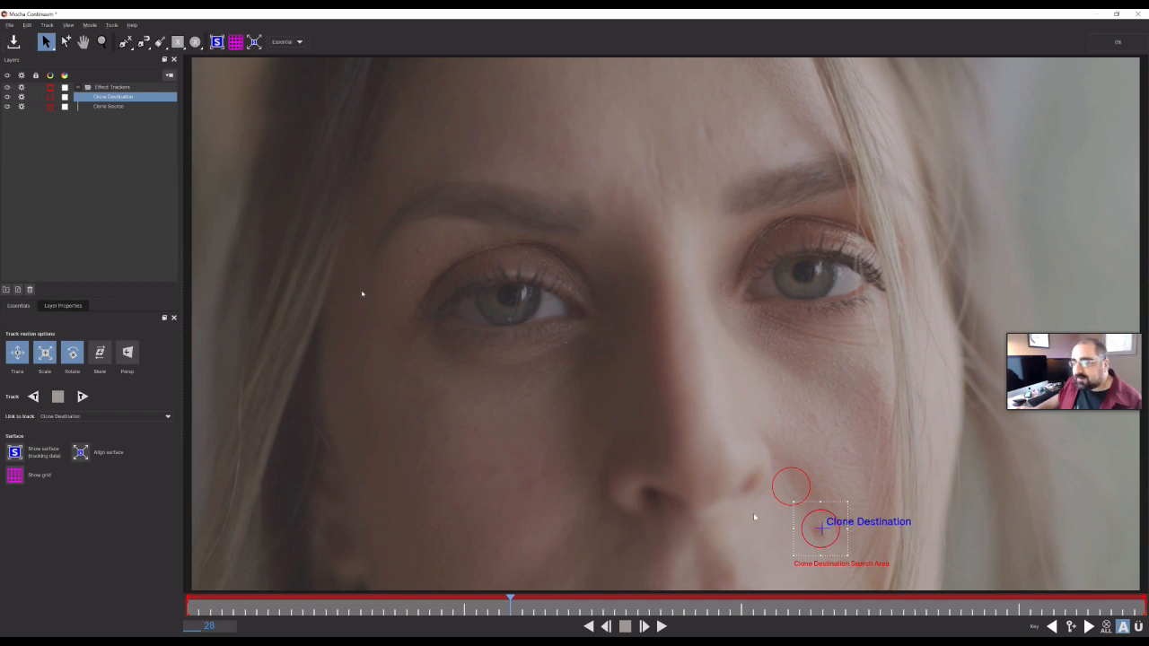
left_click(772, 508)
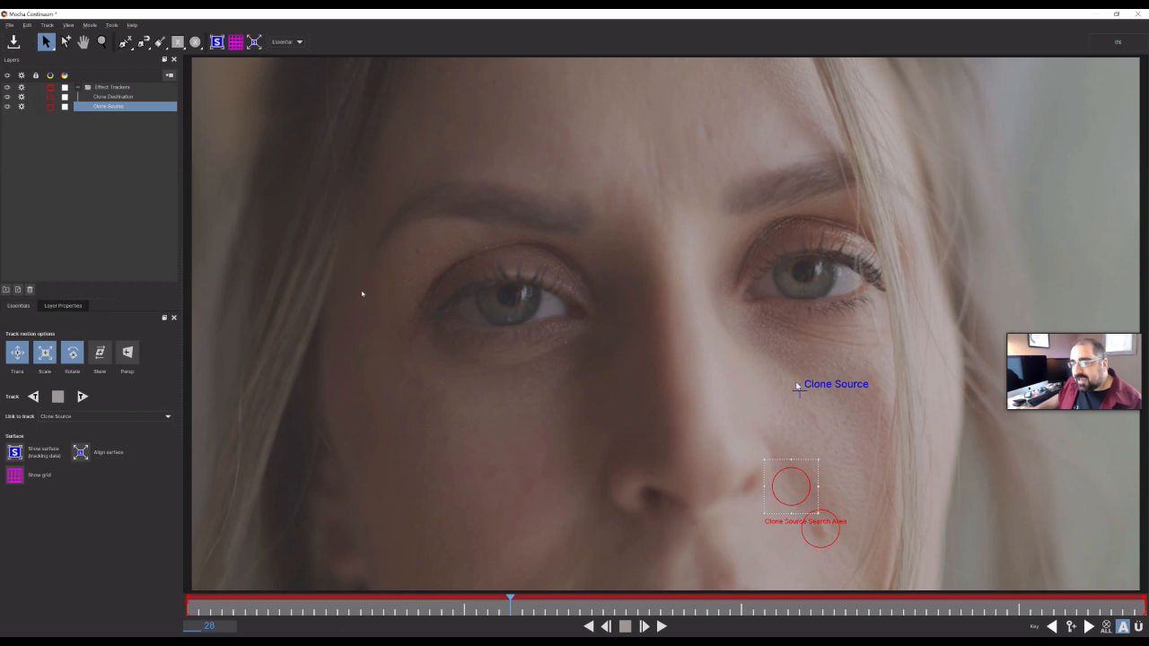
mouse_move(798, 392)
left_mouse_down()
mouse_move(809, 464)
mouse_move(788, 488)
left_mouse_up()
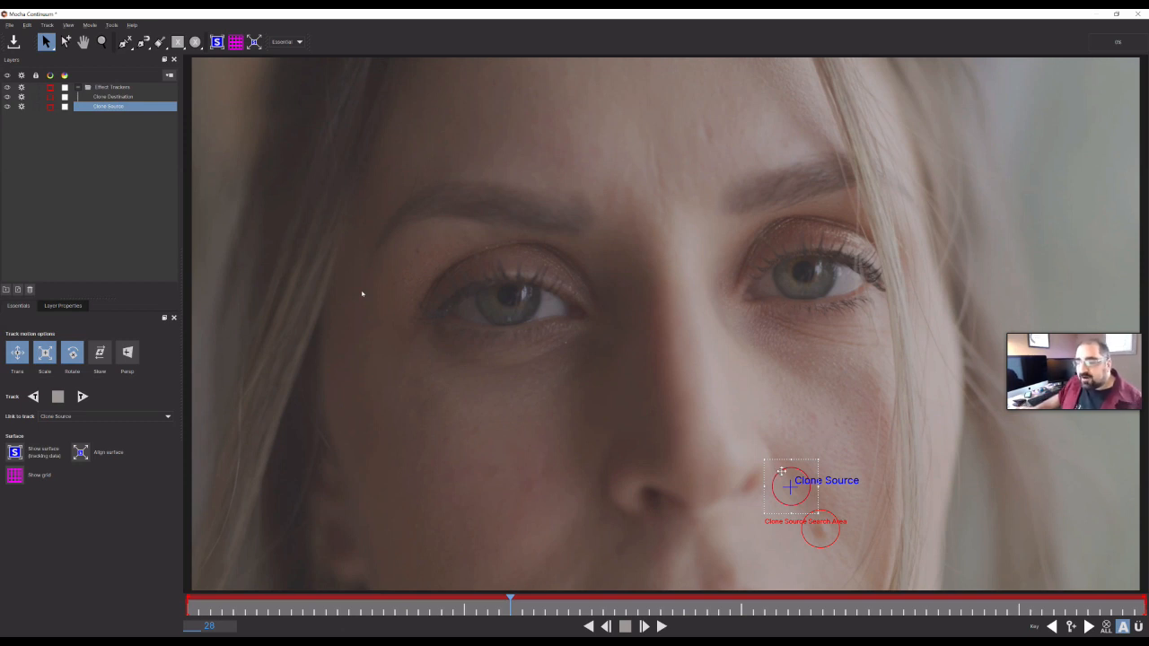
mouse_move(665, 479)
left_mouse_down()
mouse_move(678, 541)
mouse_move(747, 541)
left_mouse_up()
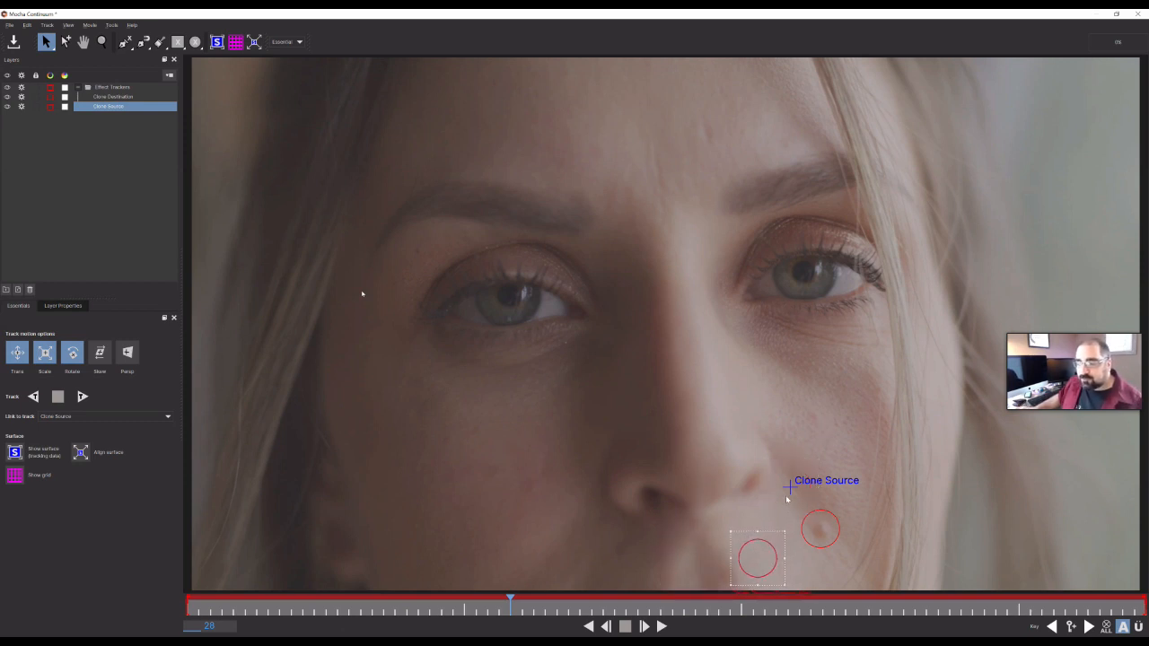
left_click_drag(790, 486, 757, 562)
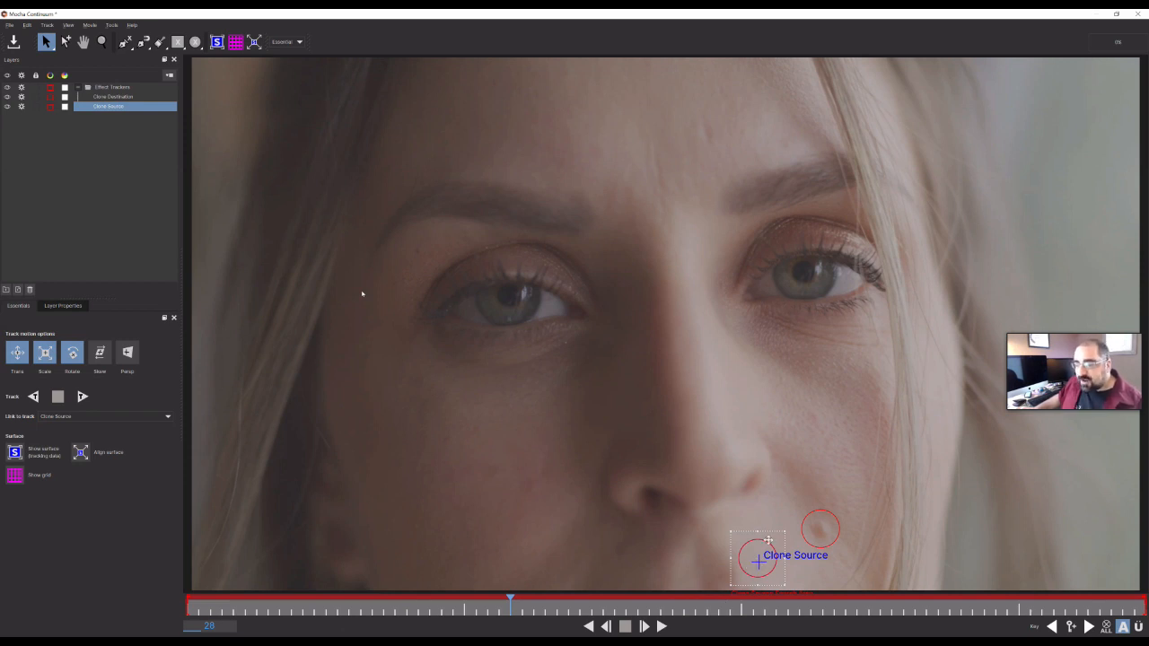
left_click_drag(761, 546, 794, 476)
left_click_drag(758, 561, 787, 494)
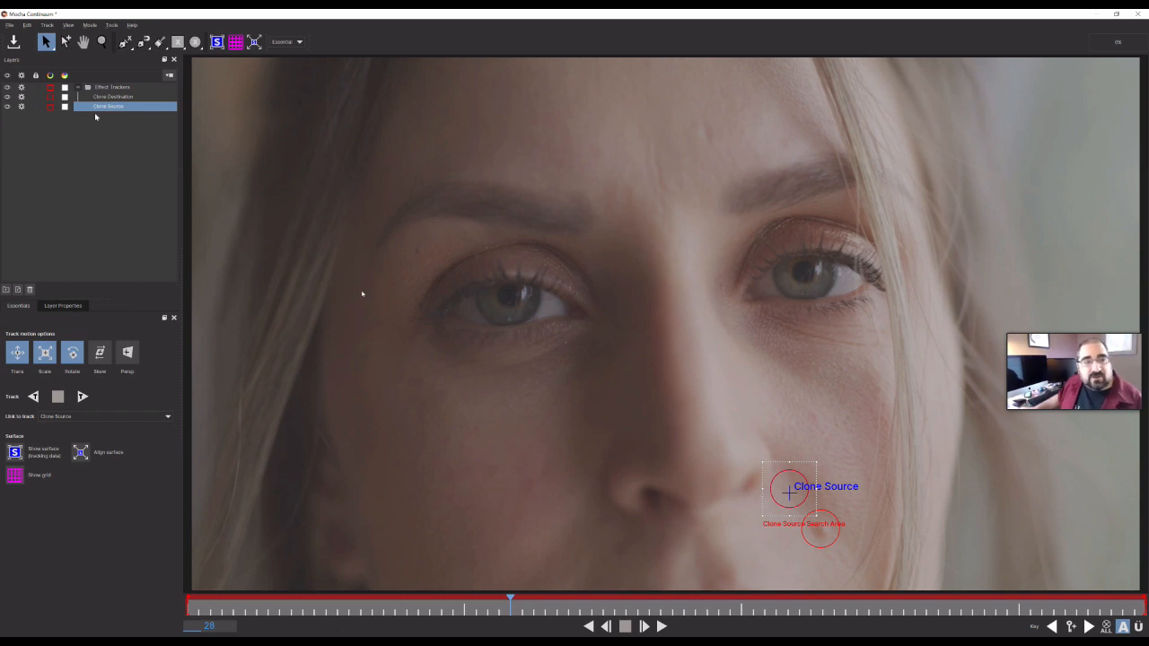
- Delete the Effect Trackers layer group and merge in the Mole Track.mocha project instead
left_click(106, 89)
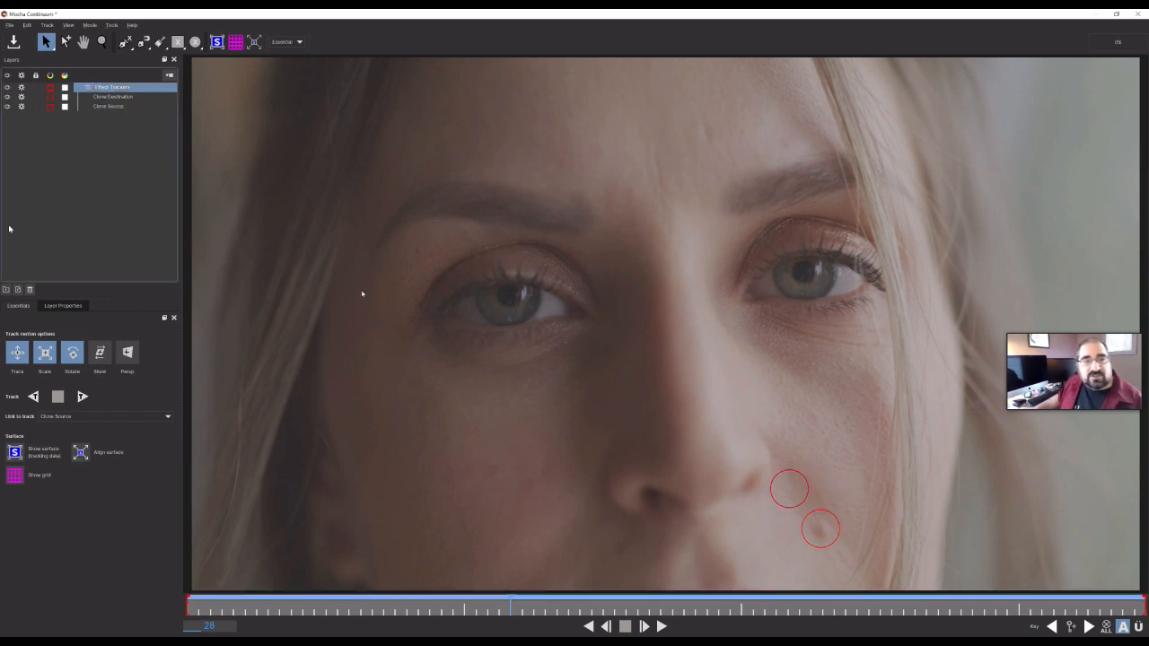
key("Delete")
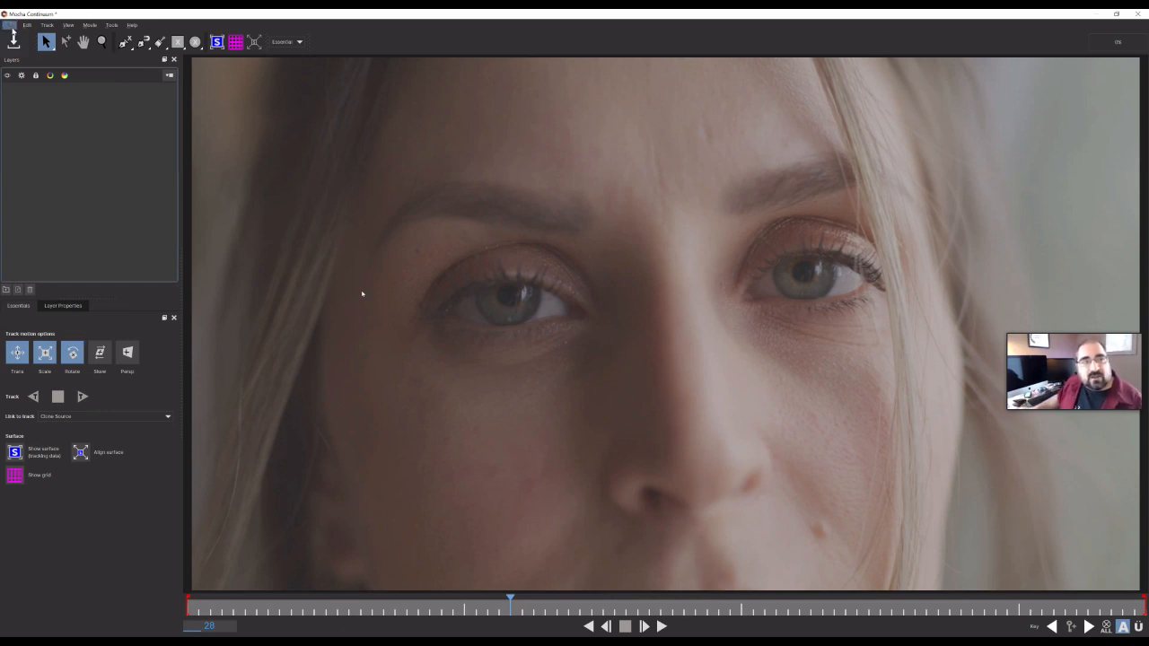
left_click(10, 24)
left_click(40, 48)
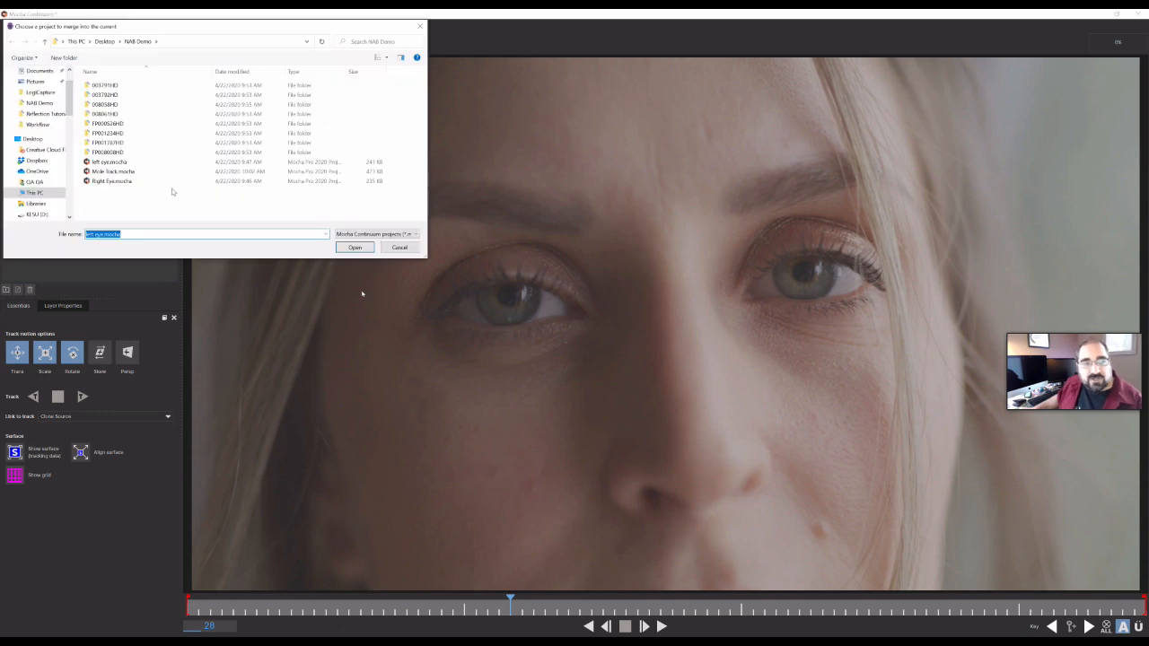
left_click(114, 174)
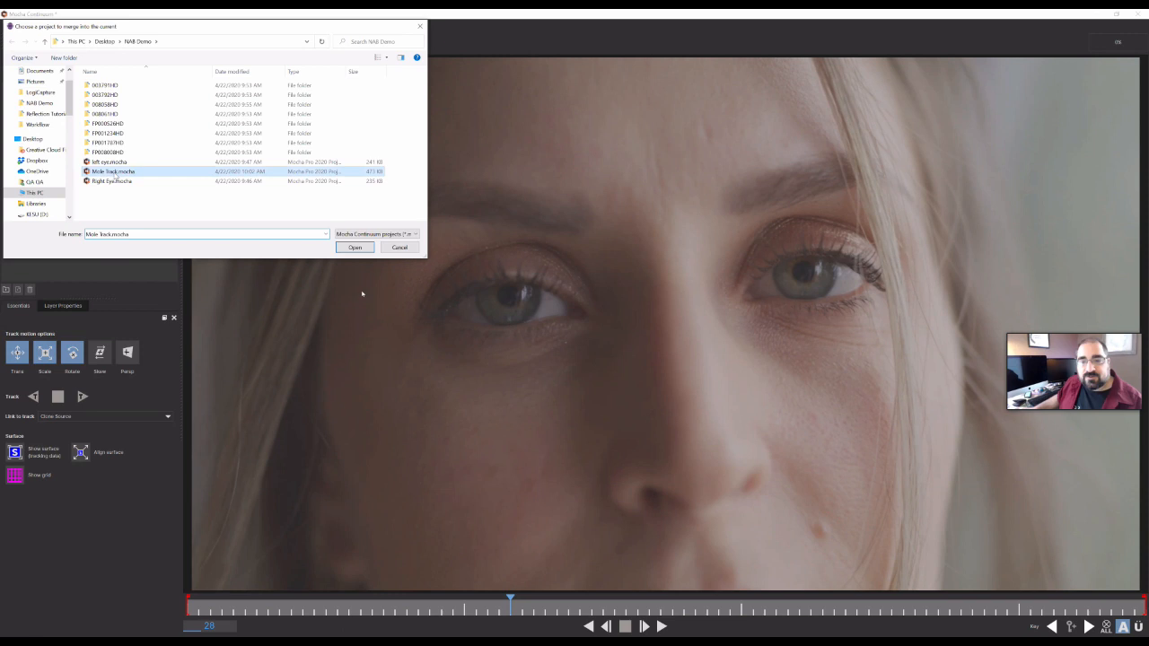
left_click(350, 248)
- Play the merged clone tracking through in Mocha, then close Mocha to return to the effect
key("t")
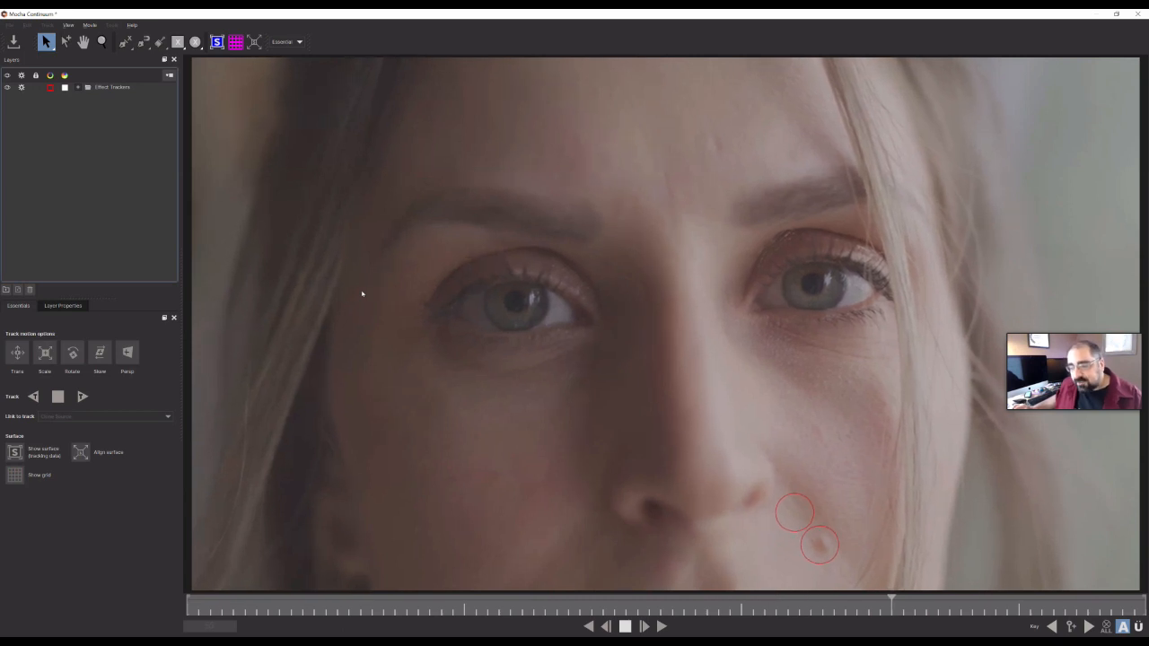
key("z")
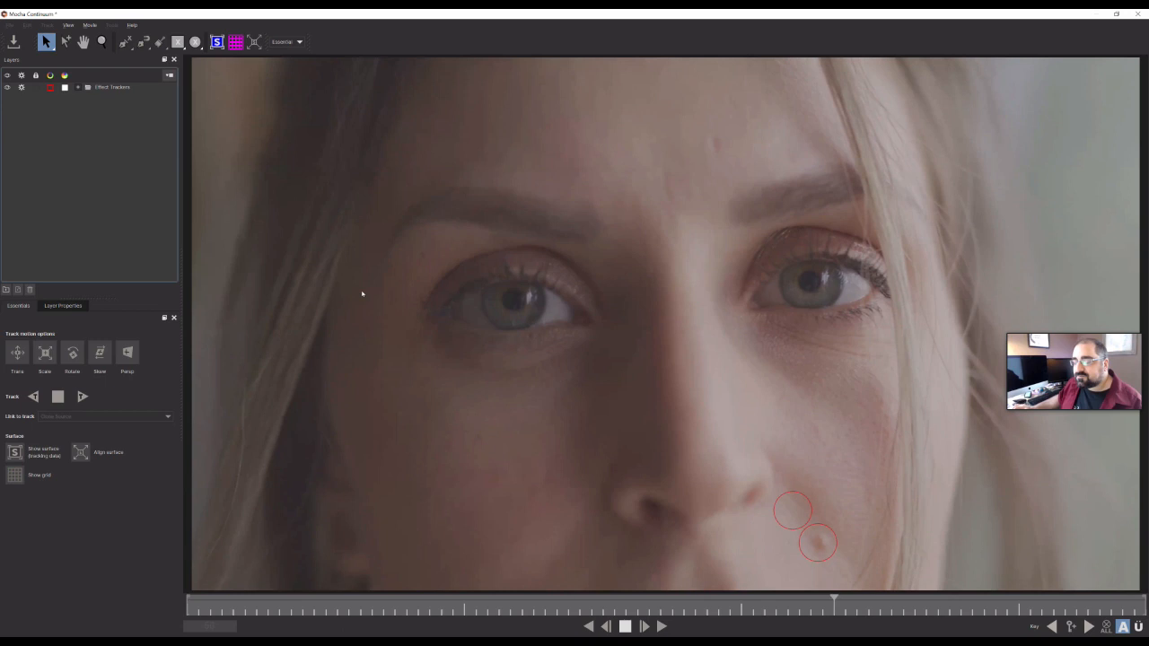
left_click(626, 626)
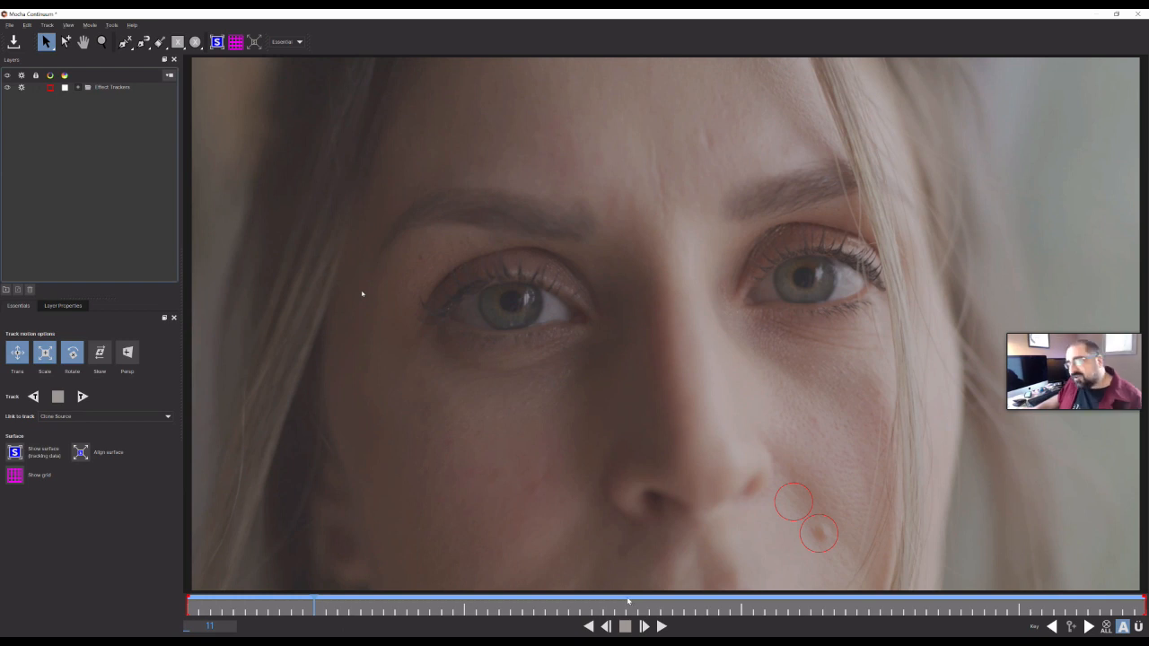
left_click(661, 627)
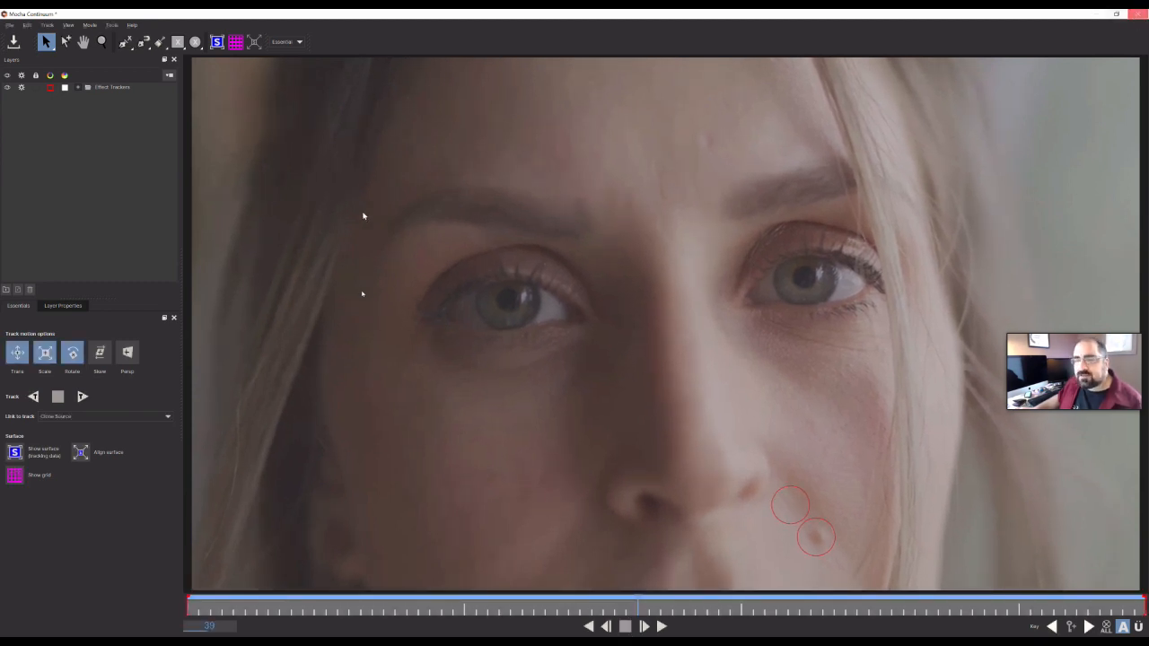
left_click(1139, 14)
left_click(722, 344)
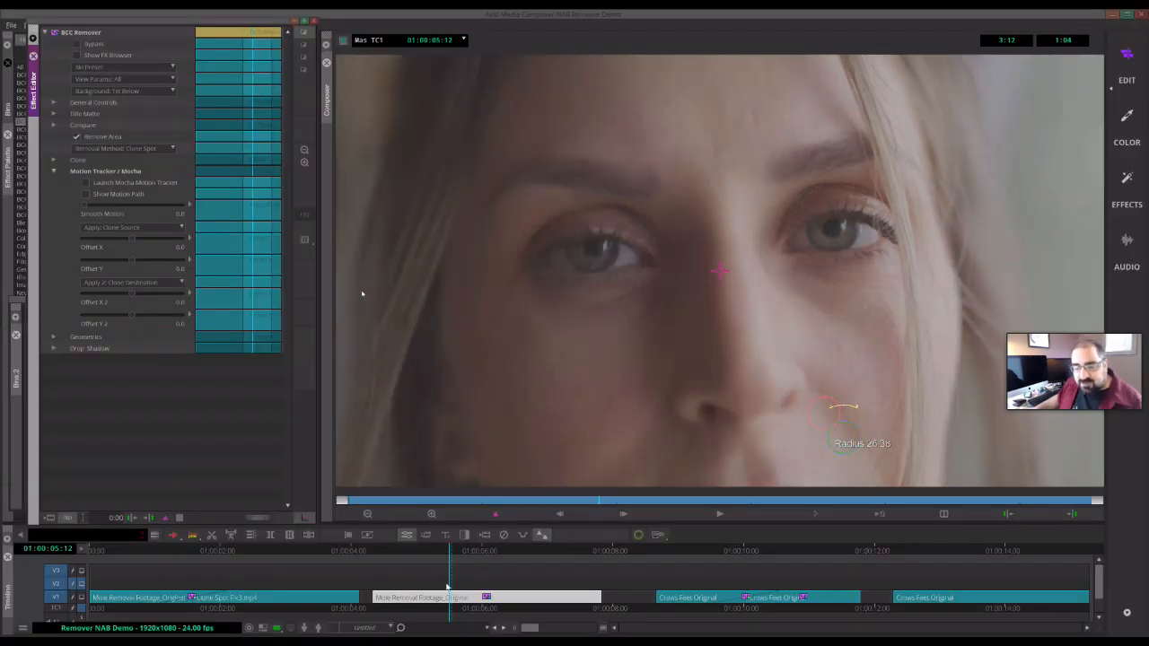
- Play and scrub the mole clip in the timeline, then reopen its effect editor with the parameter groups collapsed
key("space")
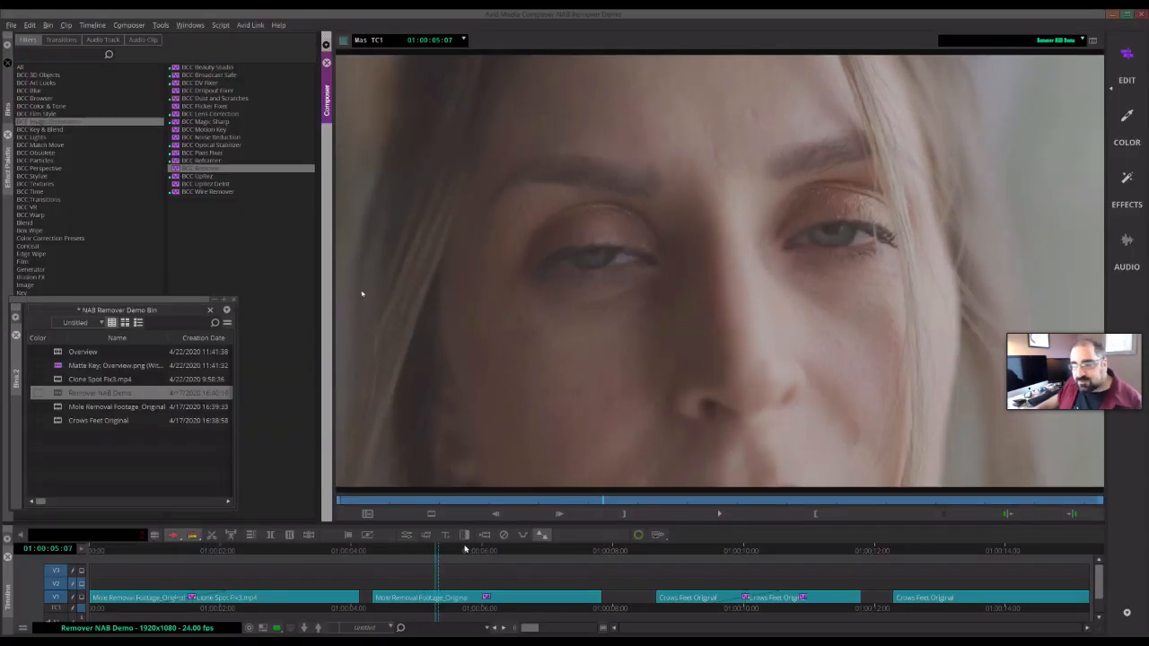
left_click_drag(600, 541, 439, 544)
key("space")
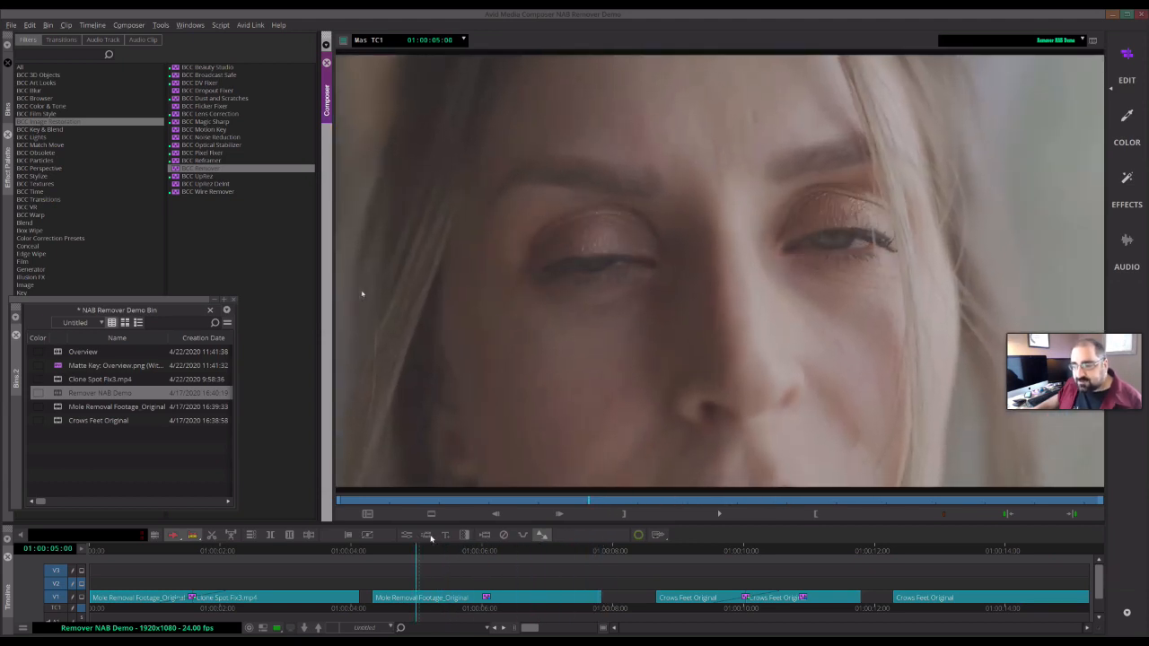
left_click_drag(564, 547, 475, 573)
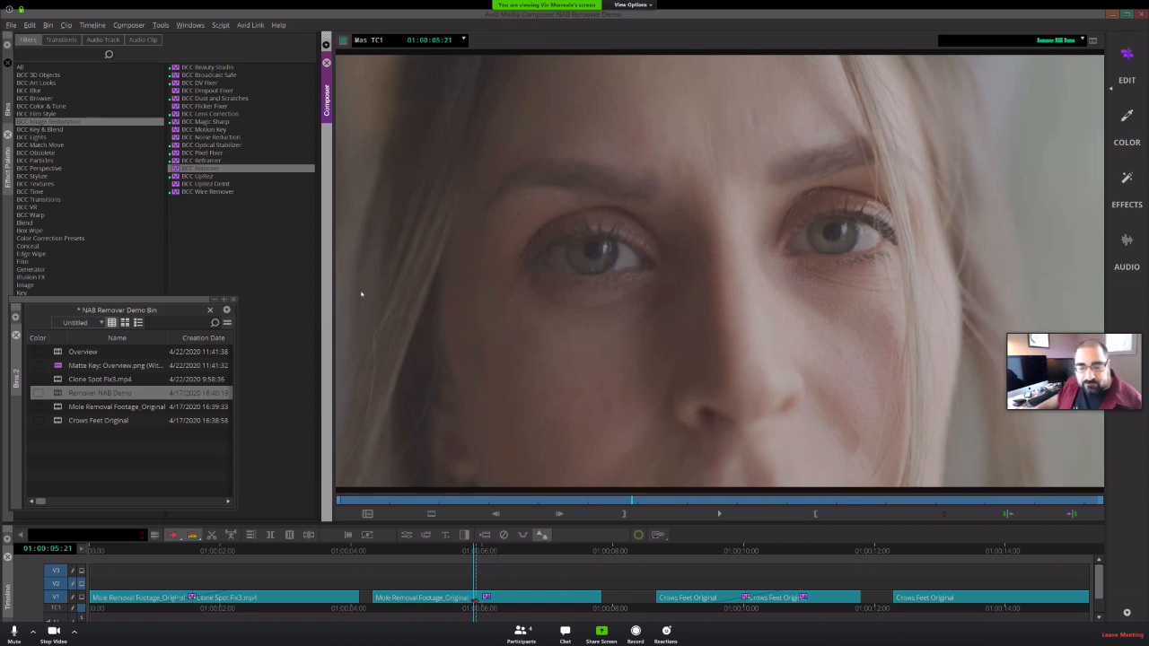
left_click(407, 536)
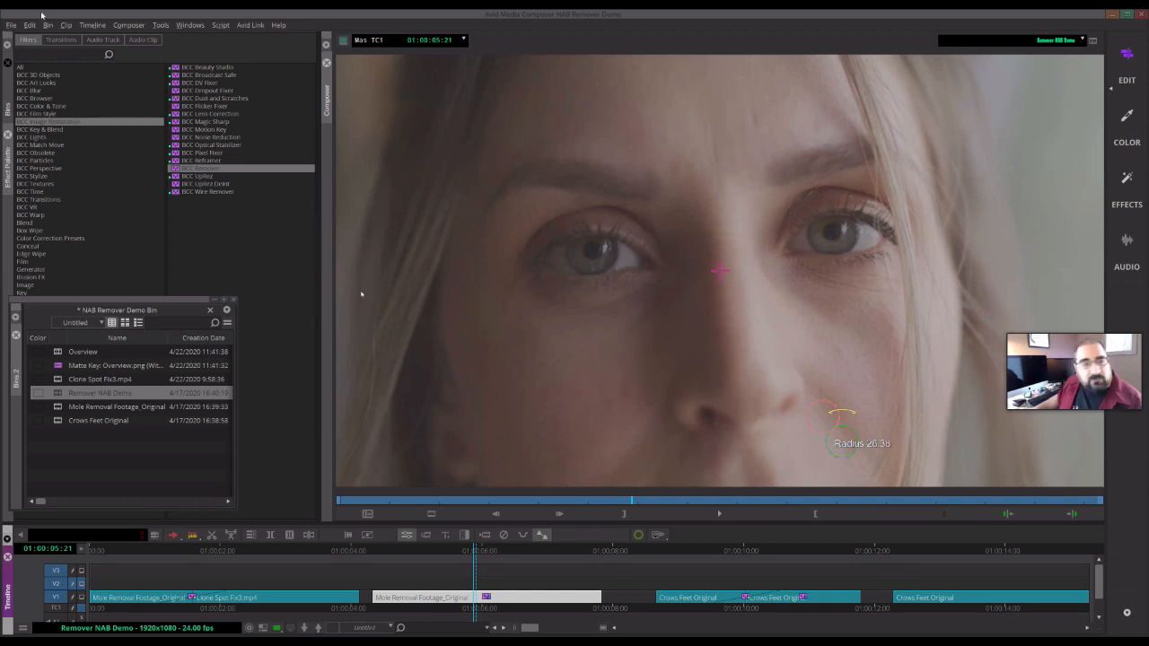
left_click(55, 170)
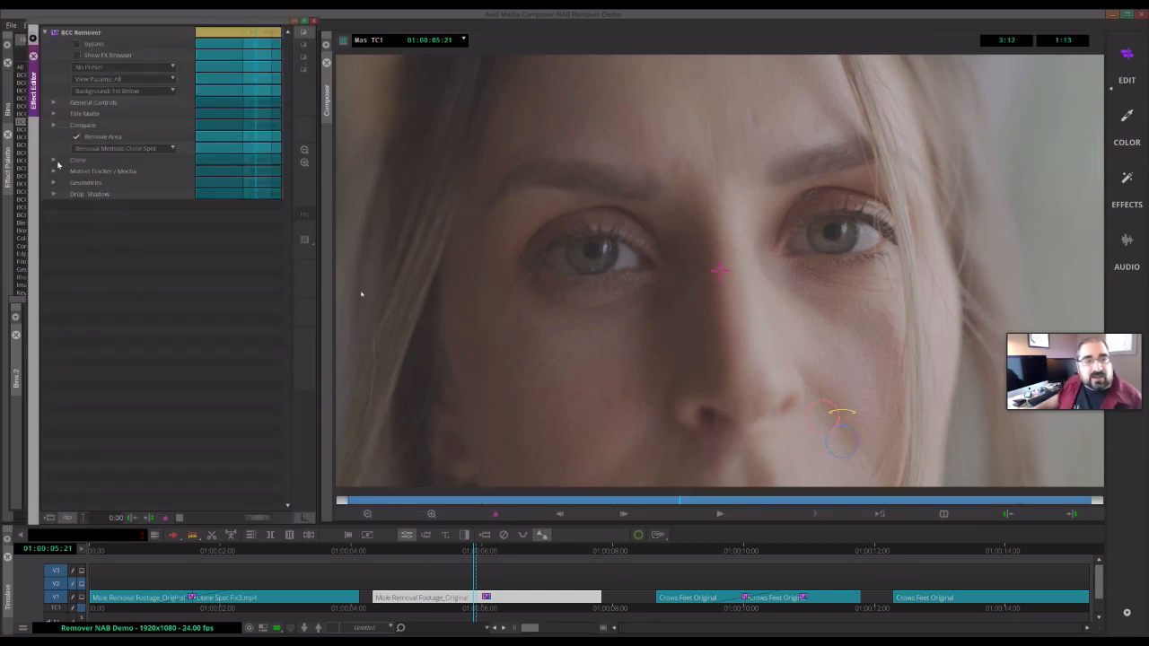
- Expand the Clone parameters and increase the clone spot Feather to 13.53
left_click(53, 160)
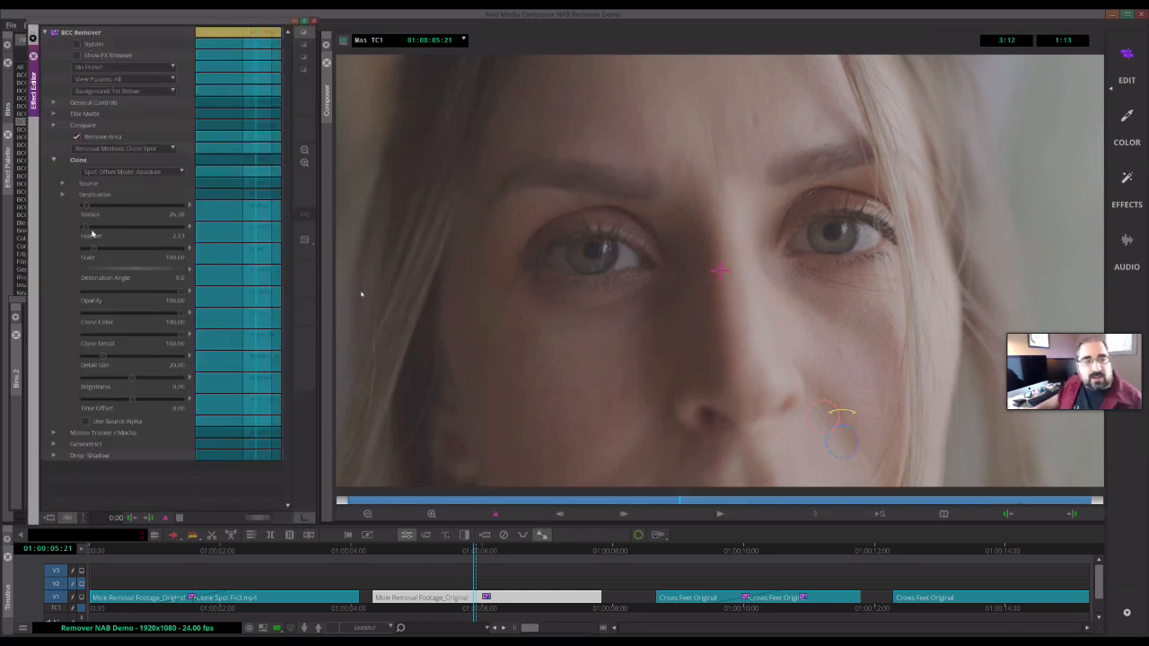
mouse_move(90, 228)
left_mouse_down()
mouse_move(105, 229)
mouse_move(90, 230)
left_mouse_up()
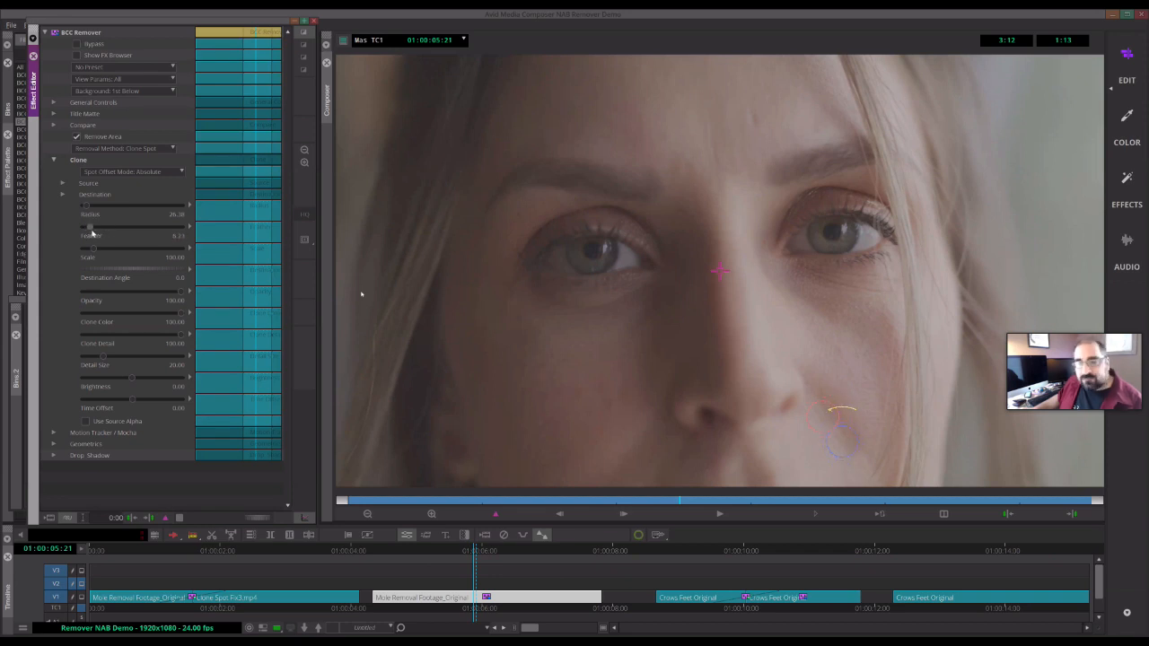
left_click(865, 439)
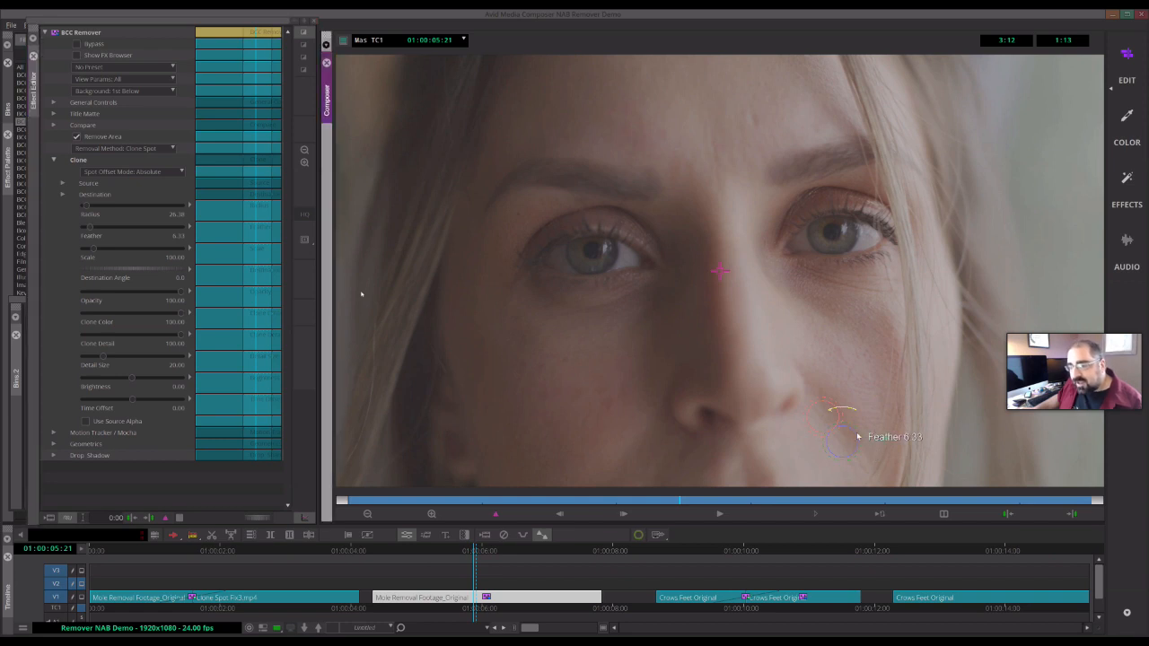
left_click_drag(863, 435, 868, 435)
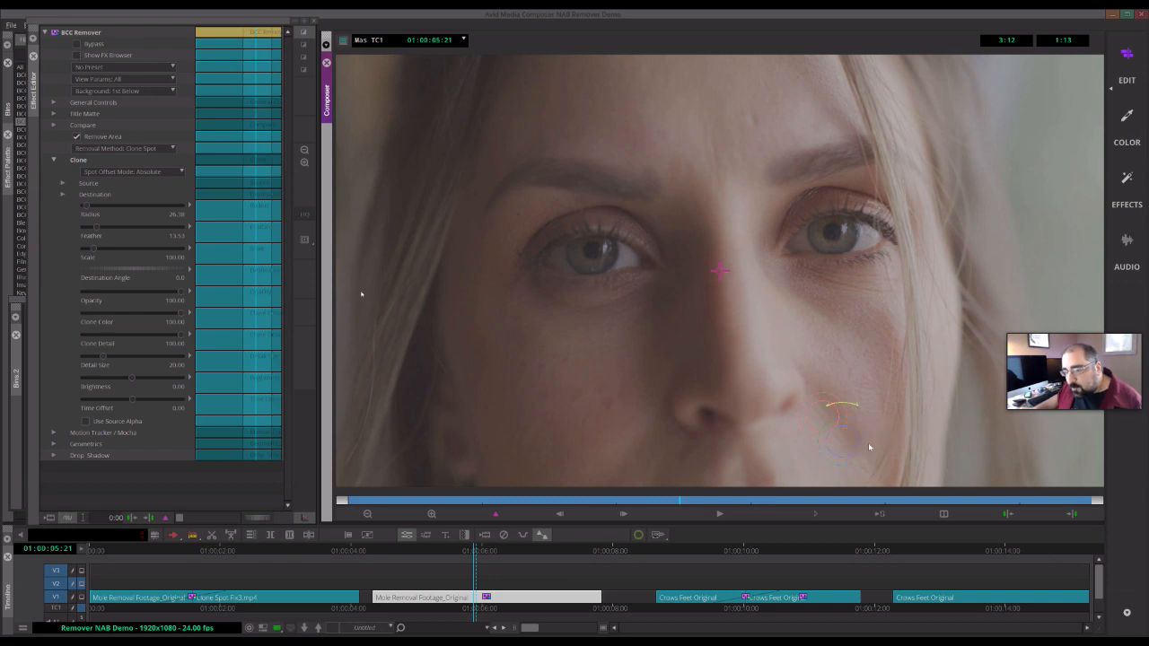
- Reselect the mole clip's effect at a later frame and lower Clone Color to 43.67
left_click(487, 586)
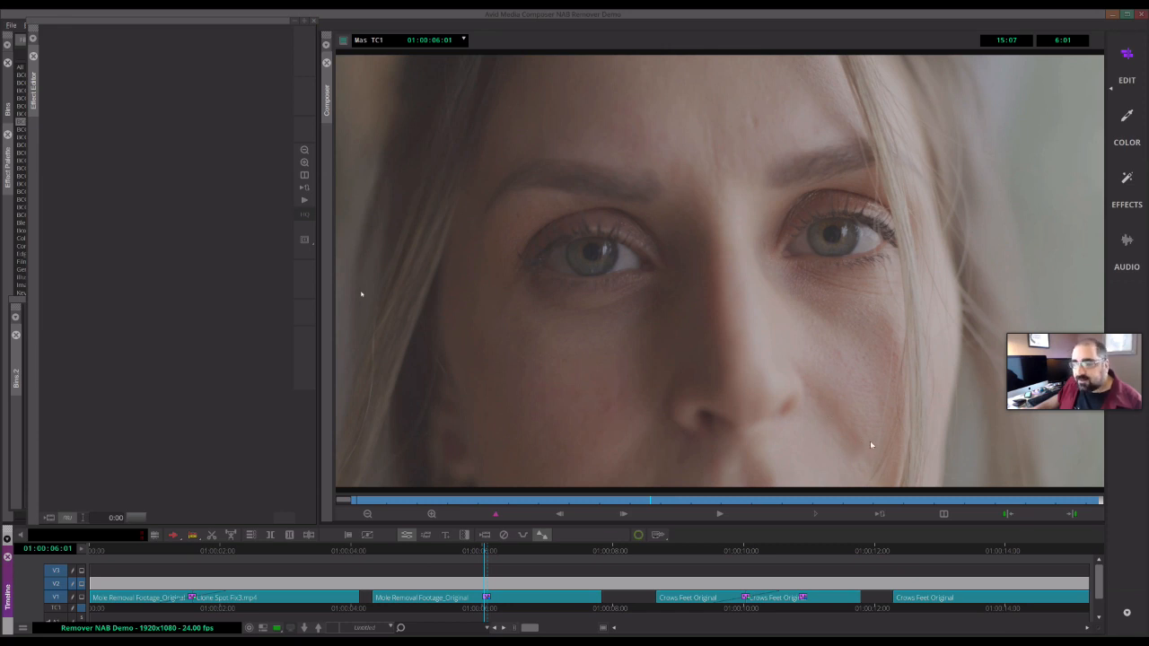
left_click(499, 602)
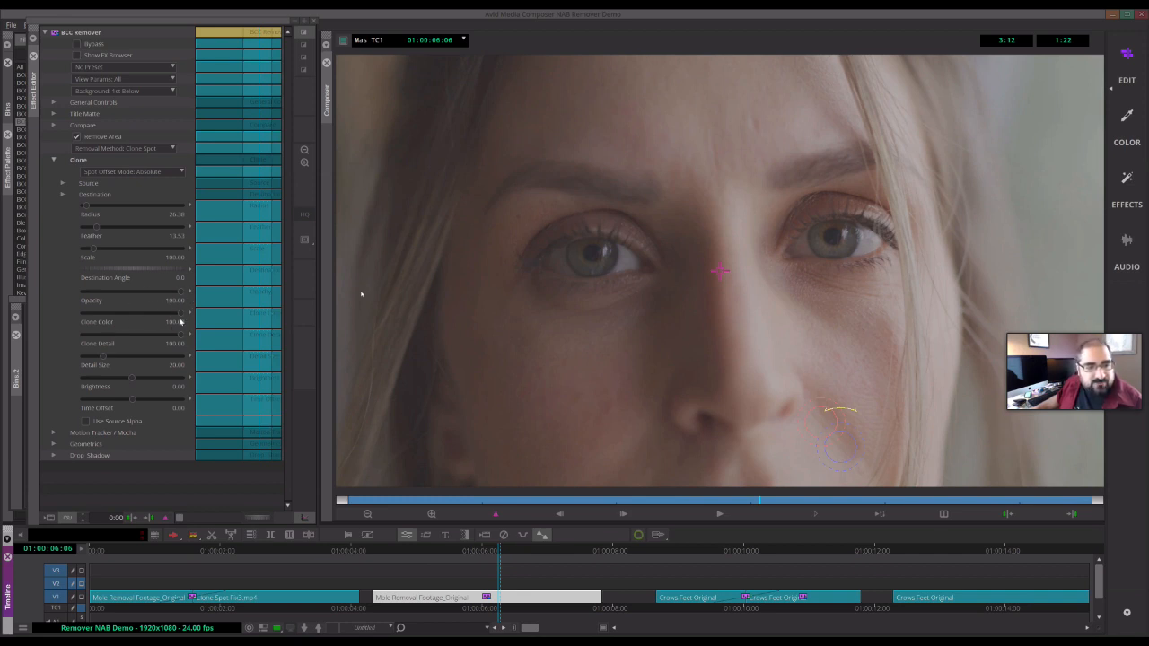
left_click_drag(181, 315, 126, 321)
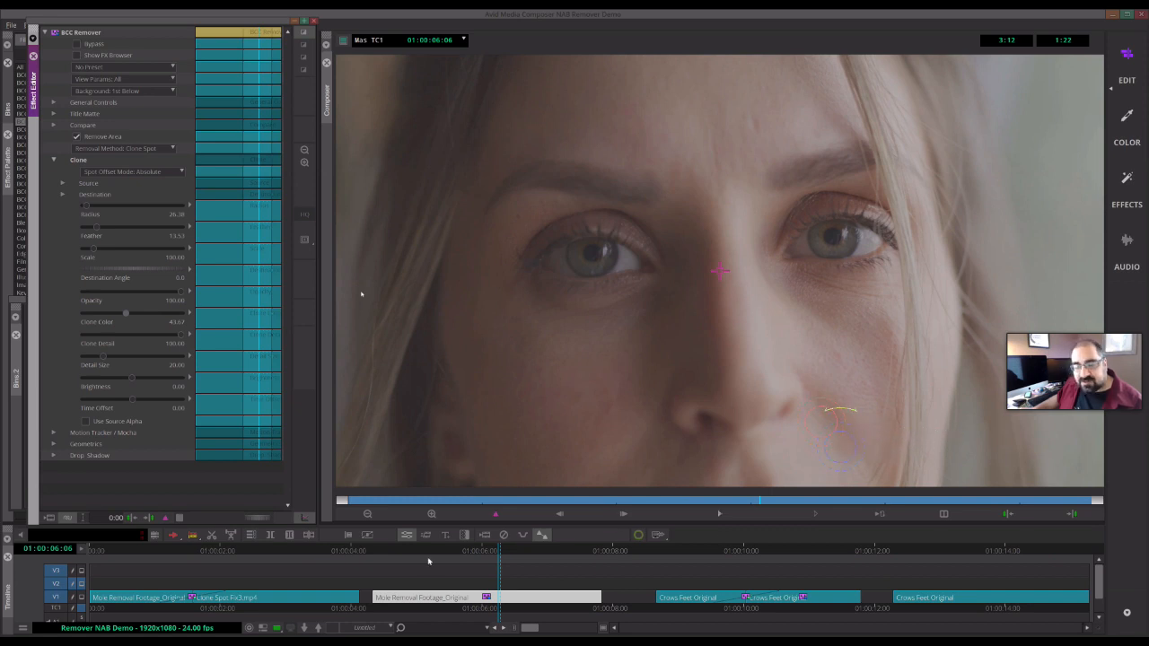
- Play and scrub through the mole clip to review the clone removal
left_click(426, 560)
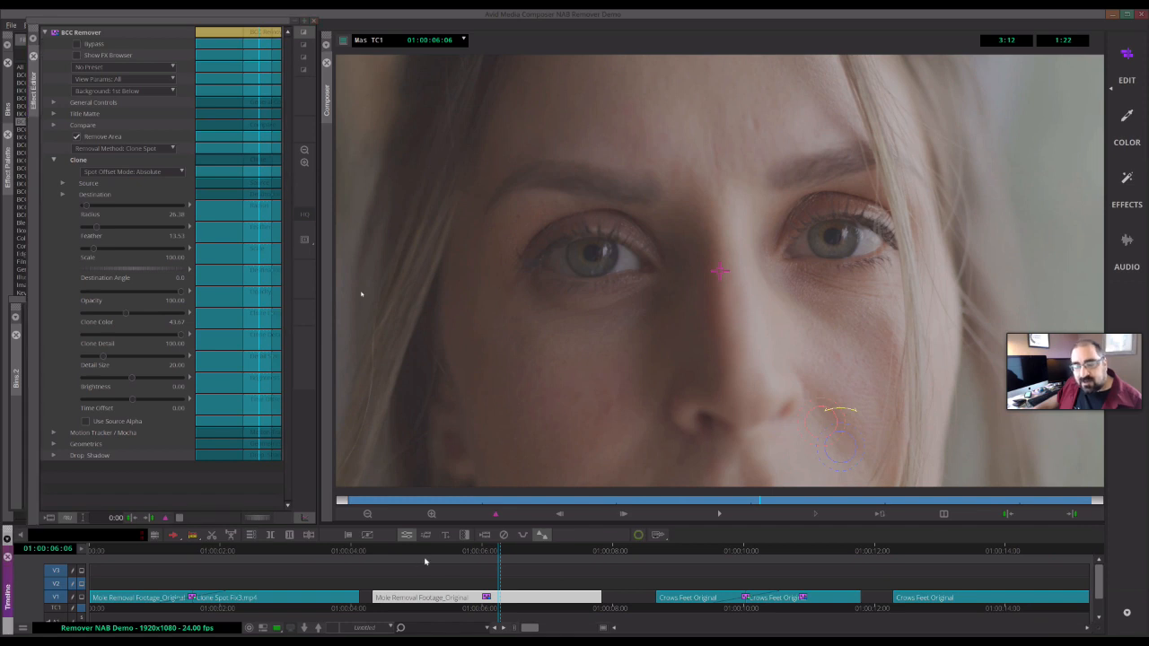
left_click_drag(417, 553, 479, 555)
key("space")
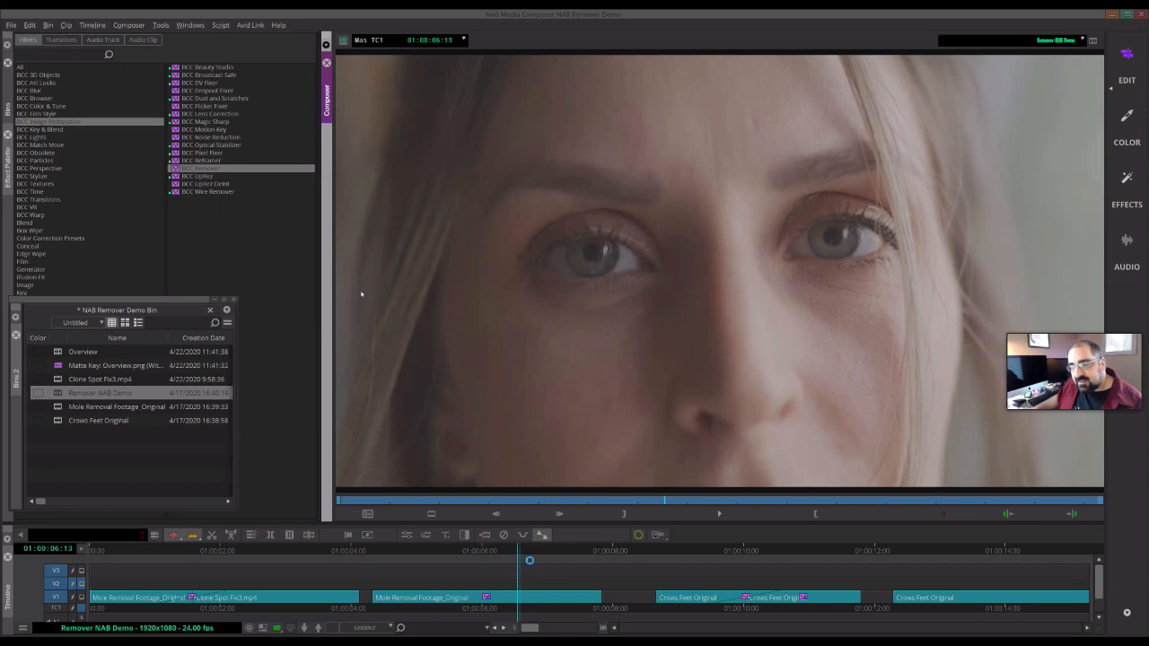
key("j")
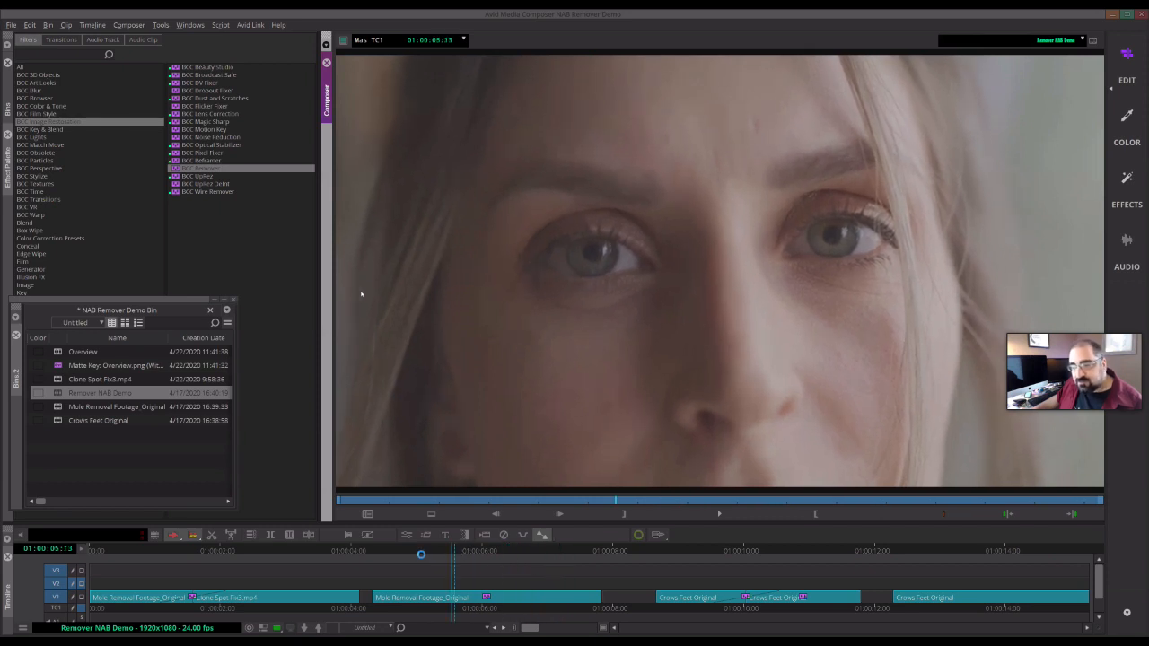
left_click_drag(413, 560, 486, 566)
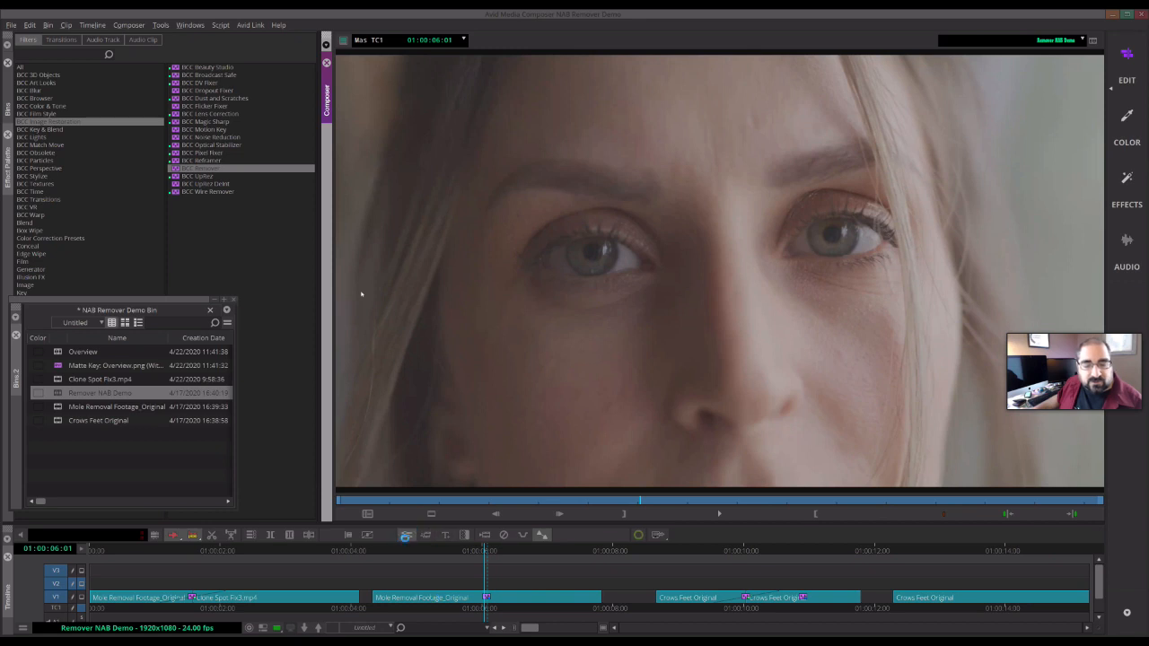
left_click(406, 540)
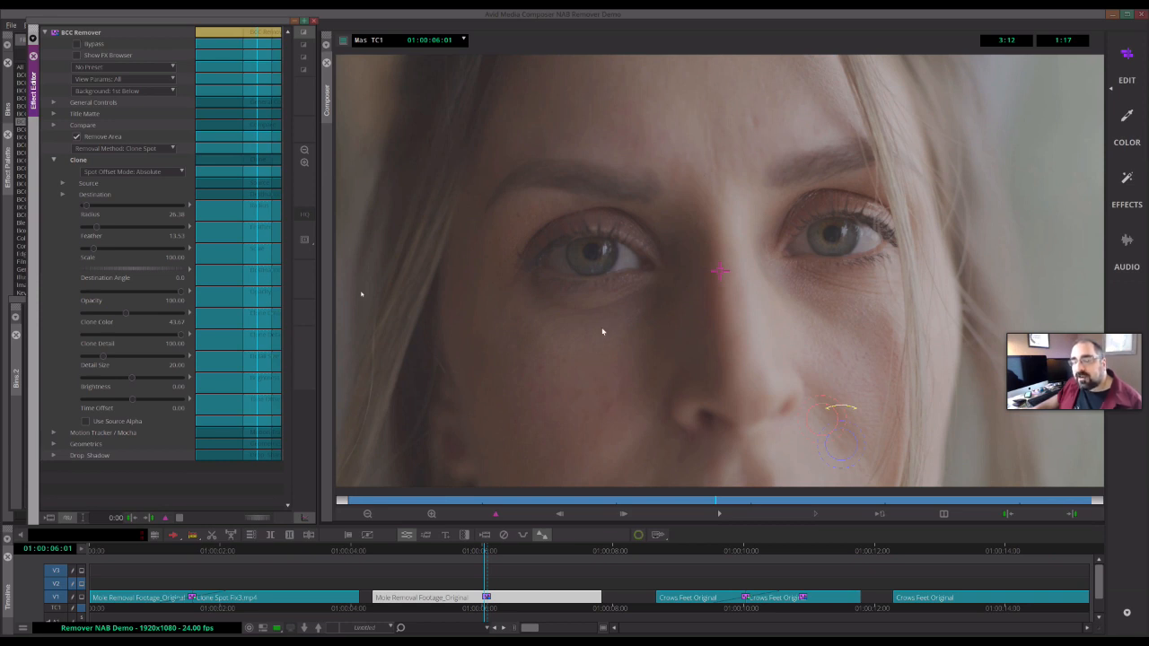
left_click_drag(505, 552, 539, 568)
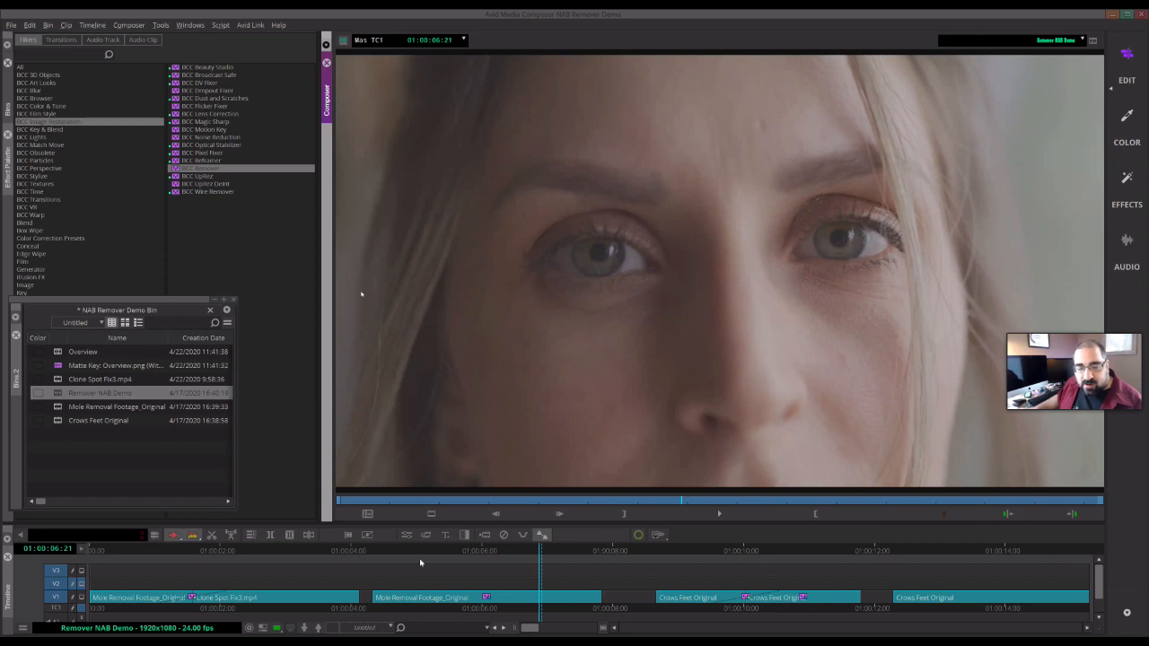
left_click_drag(413, 554, 555, 557)
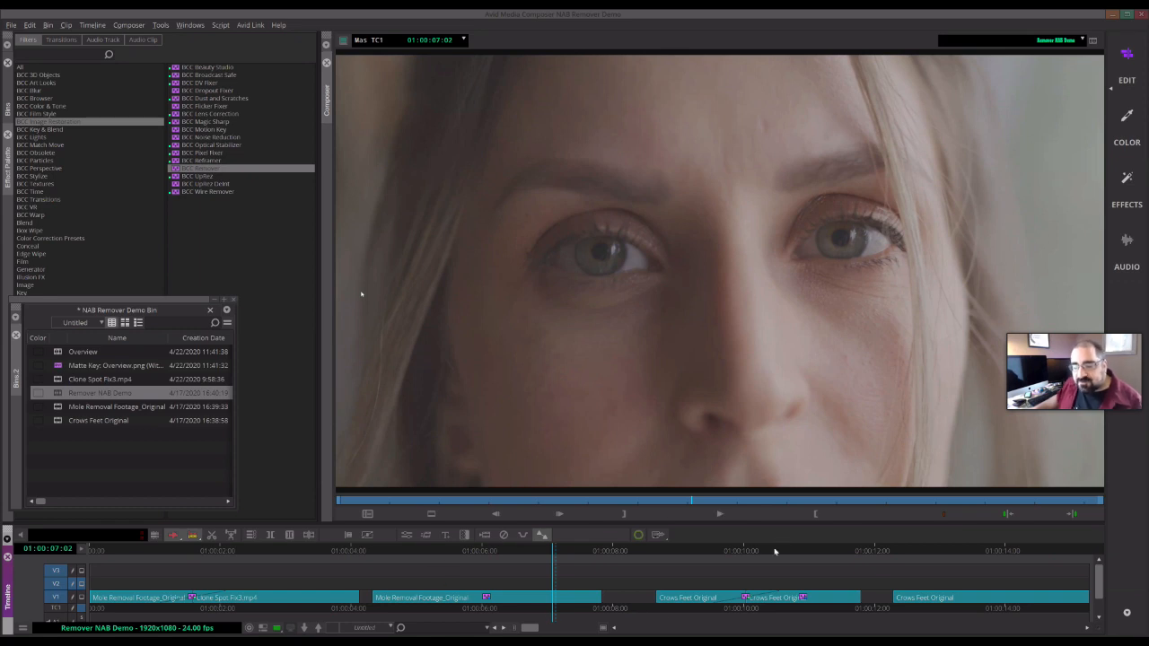
- Scrub through the Crows Feet Original clips to examine the wrinkles
left_click(684, 551)
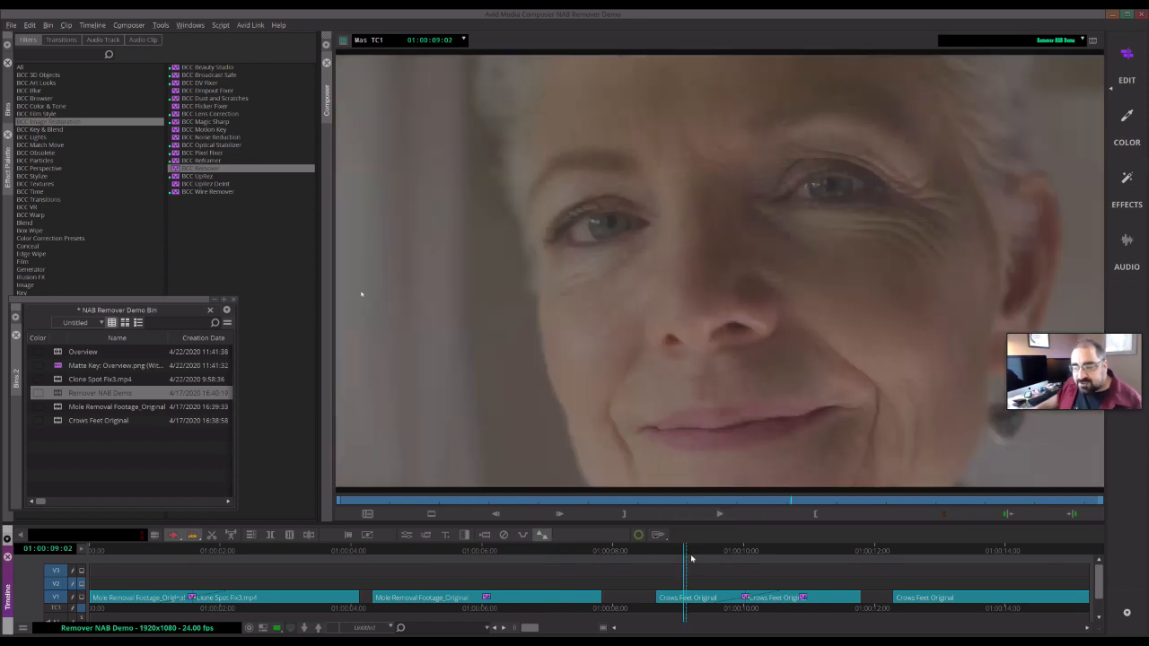
mouse_move(694, 548)
left_mouse_down()
mouse_move(723, 550)
mouse_move(687, 549)
left_mouse_up()
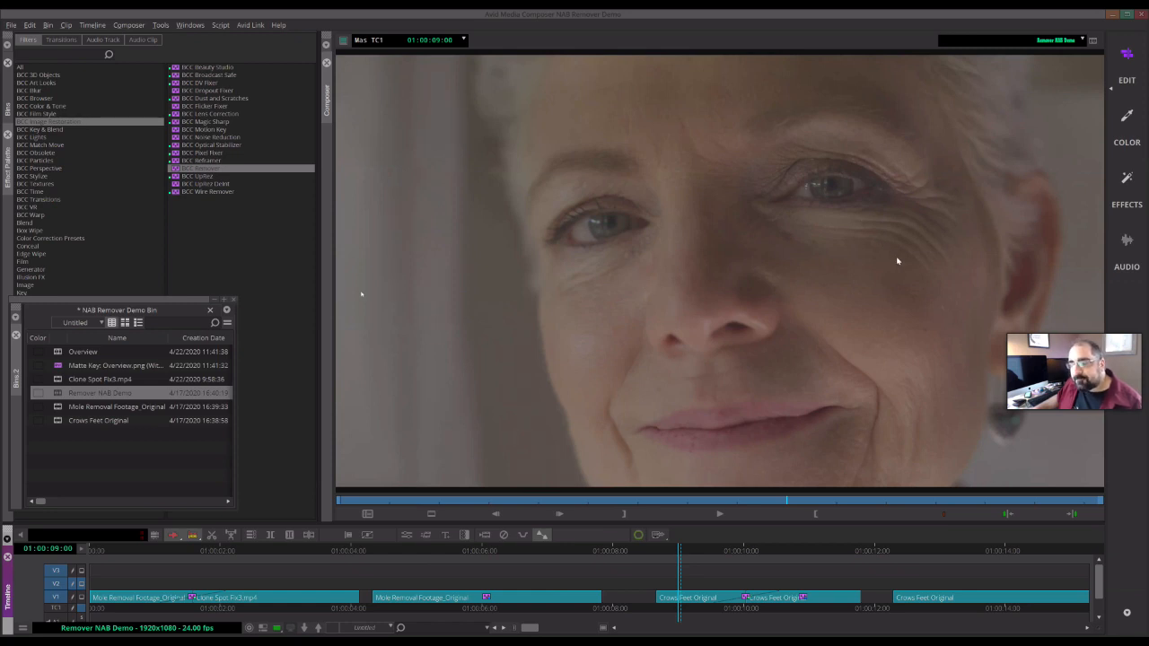
left_click_drag(685, 551, 837, 550)
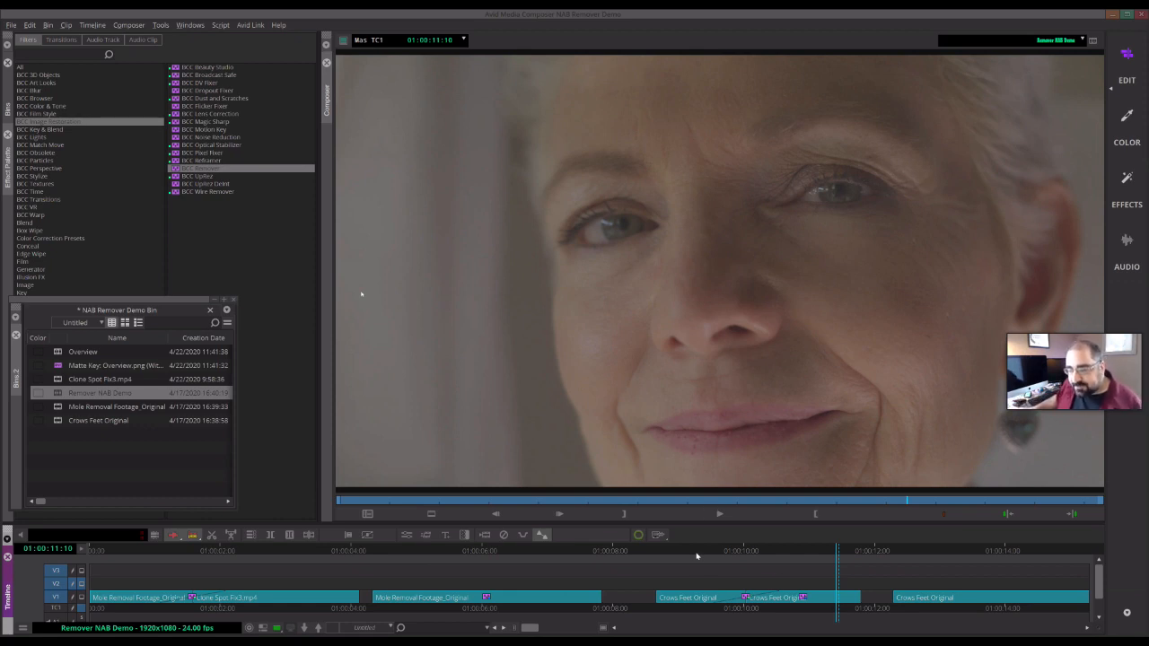
left_click_drag(693, 554, 802, 561)
left_click_drag(730, 563, 843, 562)
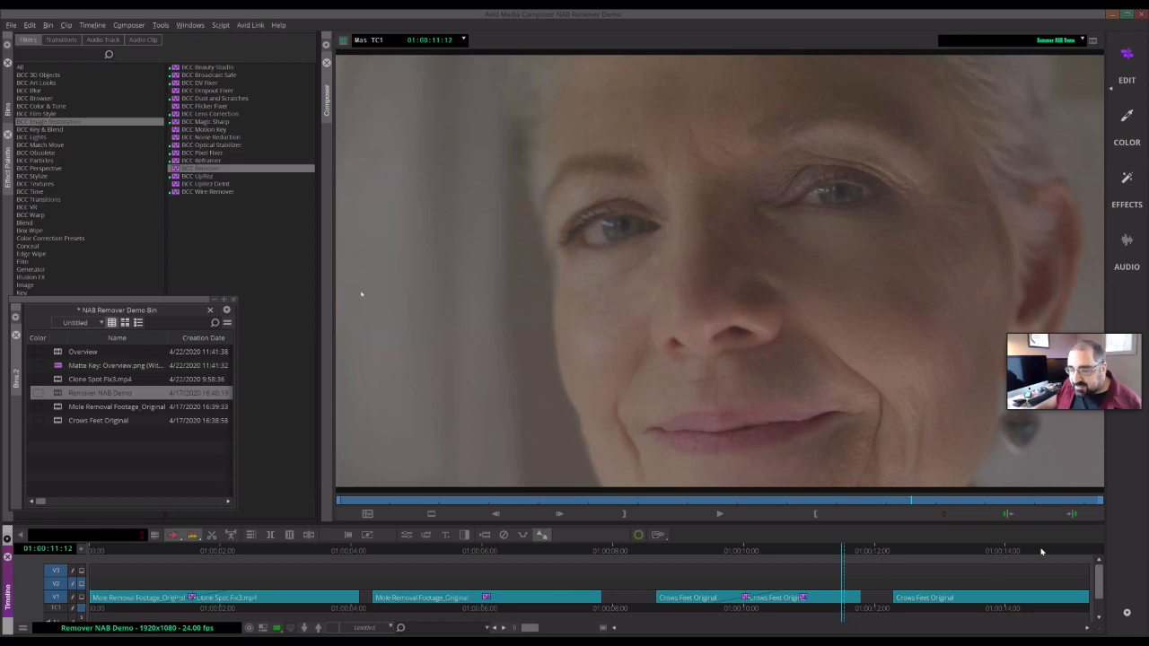
left_click(977, 558)
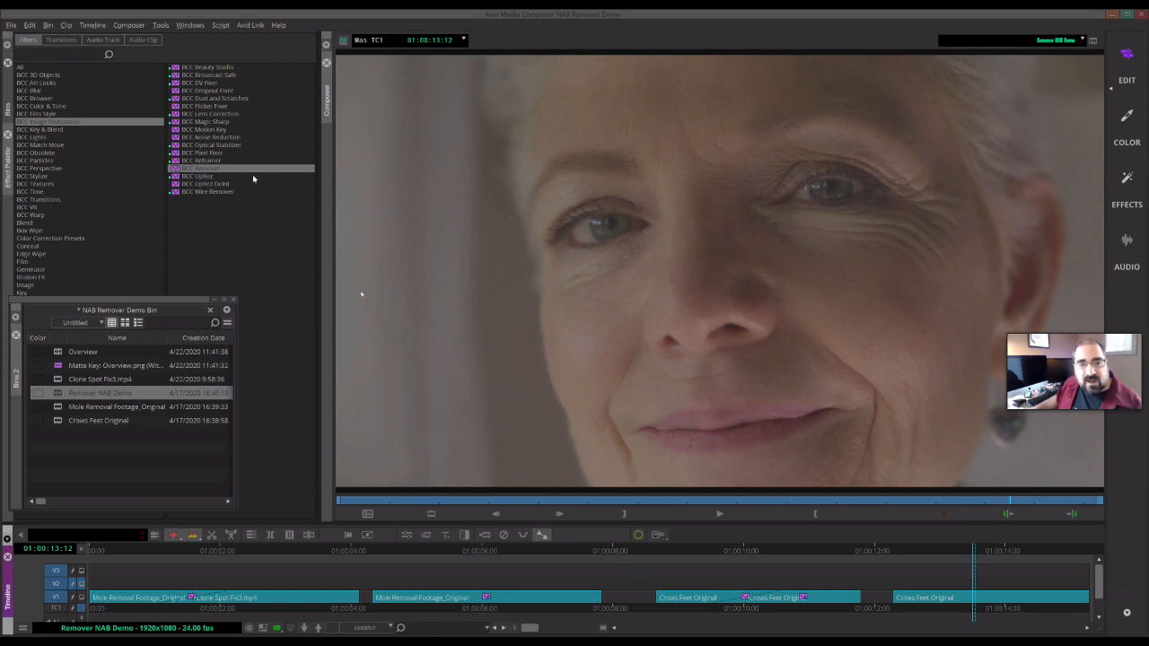
- Apply BCC Remover to the last Crows Feet Original clip and open its effect editor
left_click_drag(212, 170, 997, 619)
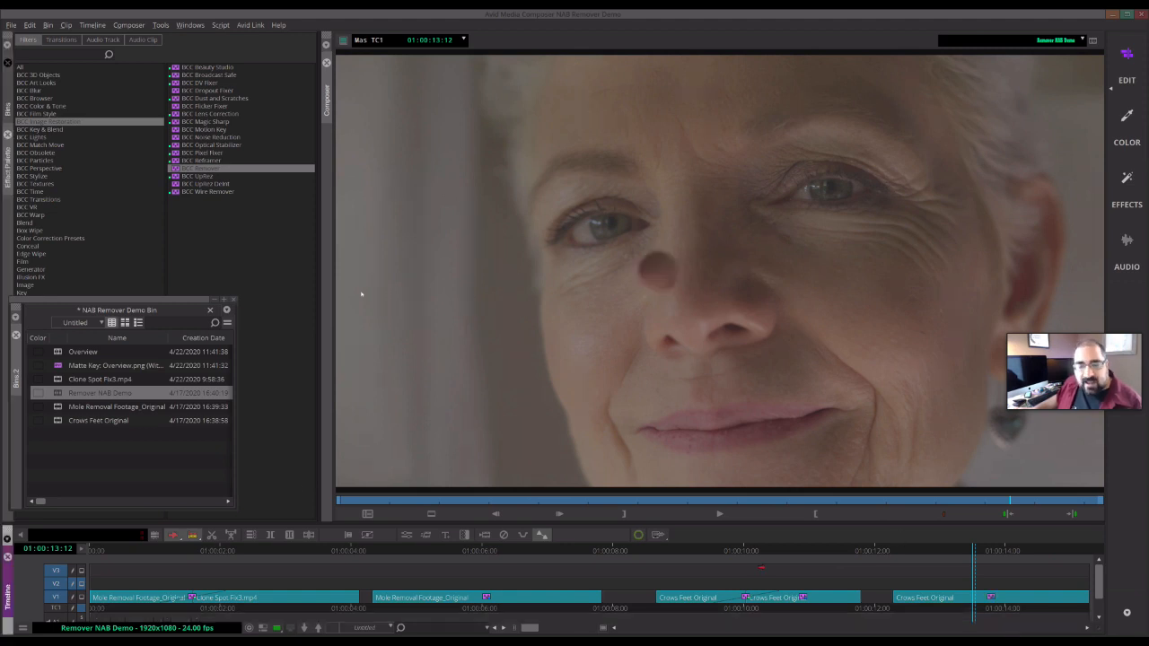
left_click(406, 536)
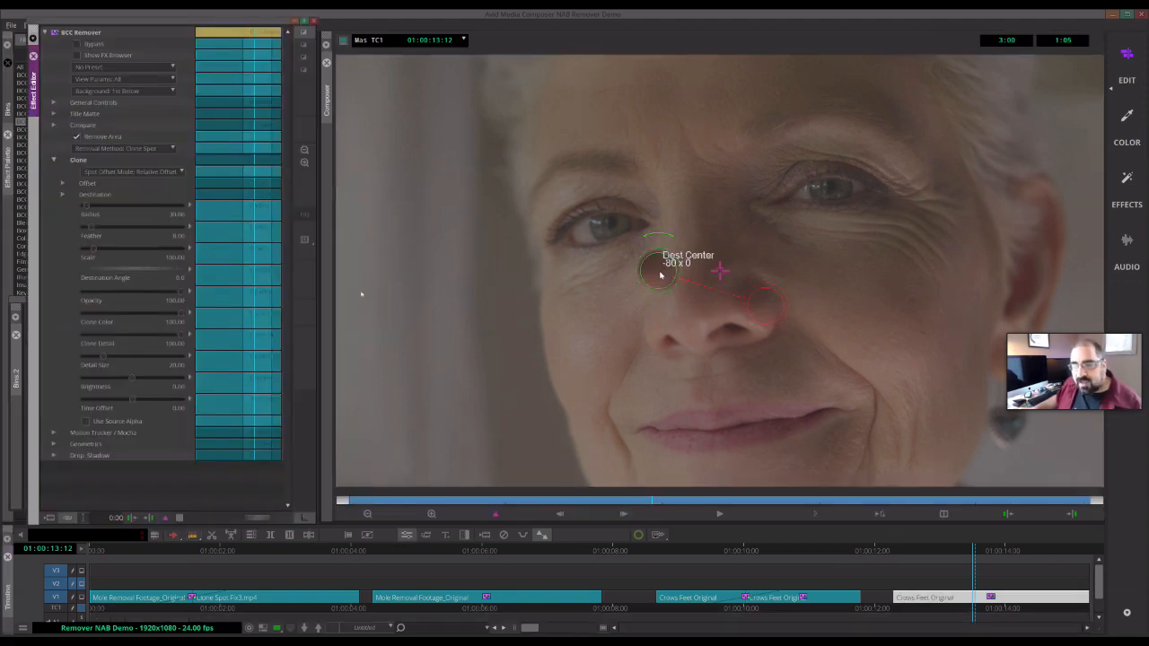
- Move the clone destination circle onto the crow's feet beside the eye and set Spot Offset Mode to Absolute
left_click(851, 251)
left_click_drag(662, 273, 879, 238)
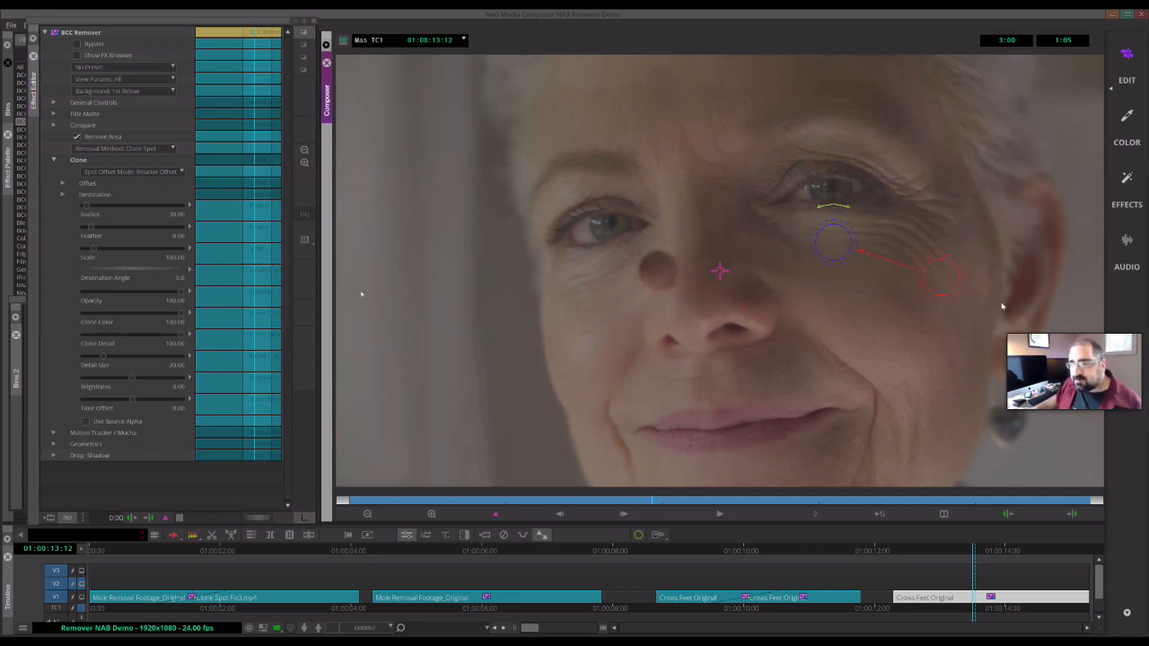
left_click(163, 174)
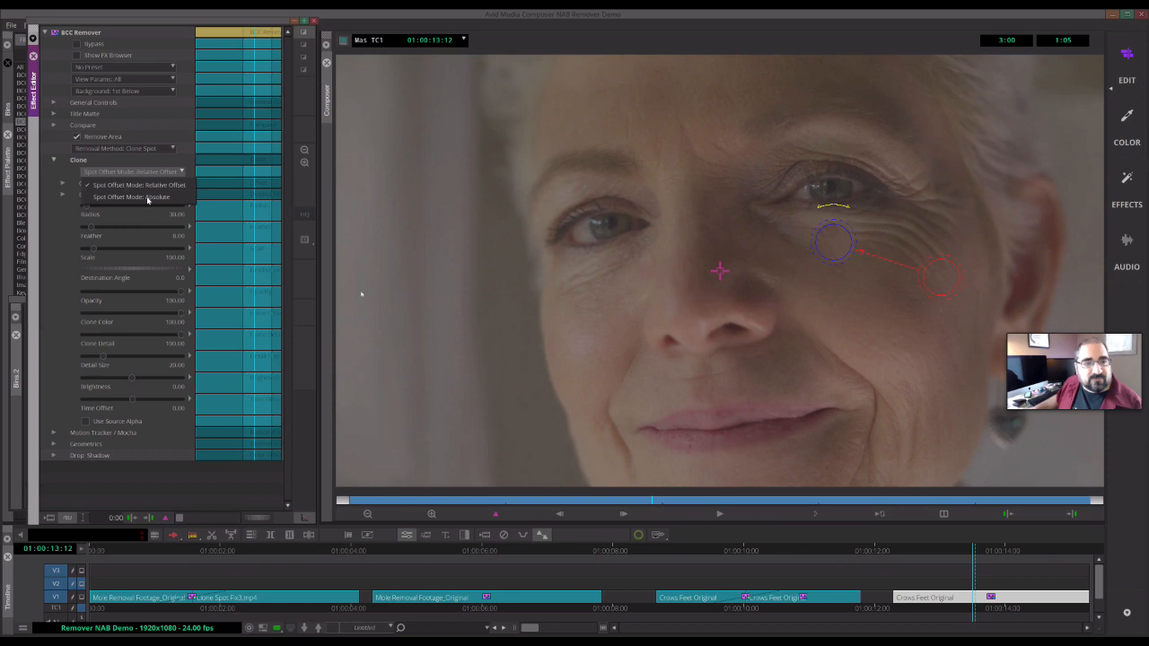
left_click(148, 201)
- Place the clone source circle on the cheek below and enlarge the clone radius to about 96
mouse_move(780, 238)
left_mouse_down()
mouse_move(829, 300)
mouse_move(795, 282)
mouse_move(874, 336)
mouse_move(931, 344)
left_mouse_up()
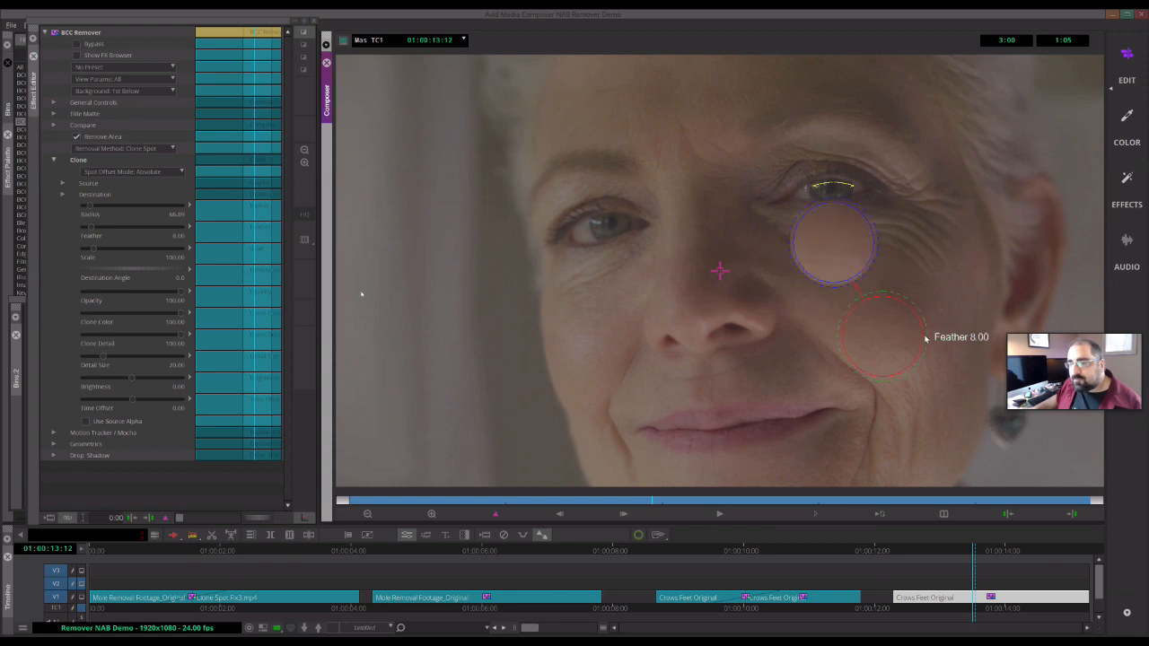
left_click_drag(832, 241, 875, 241)
left_click_drag(925, 342, 941, 343)
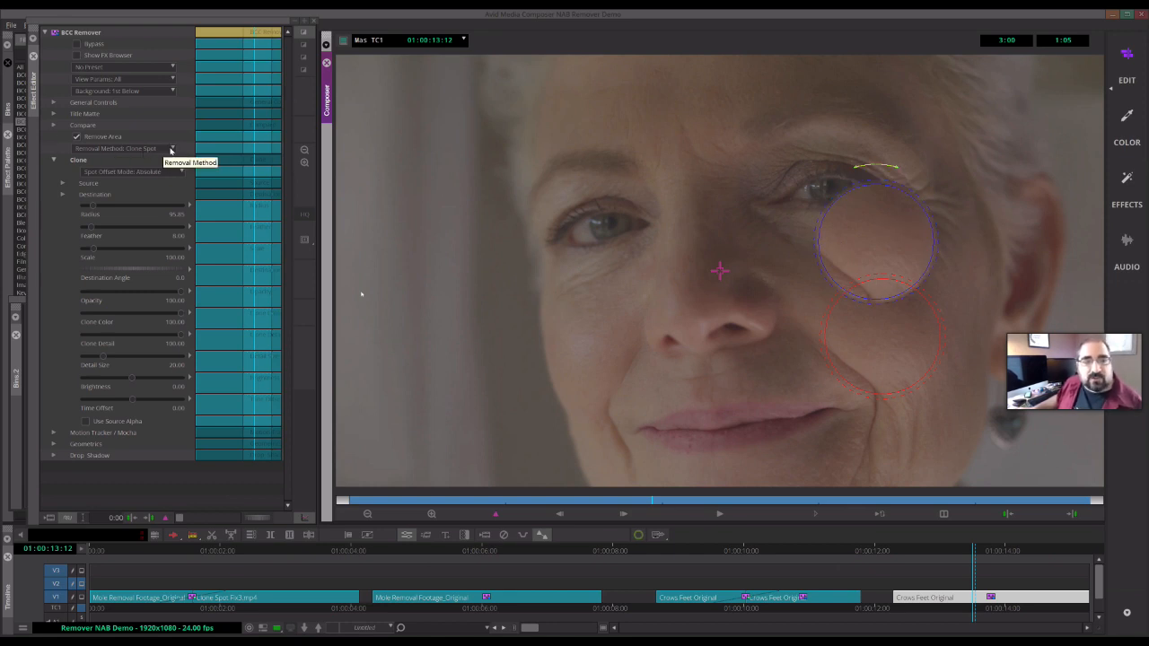
- Switch the Removal Method to Clone Shape and launch Mocha from the PixelChooser / Mocha group
left_click(170, 150)
left_click(167, 200)
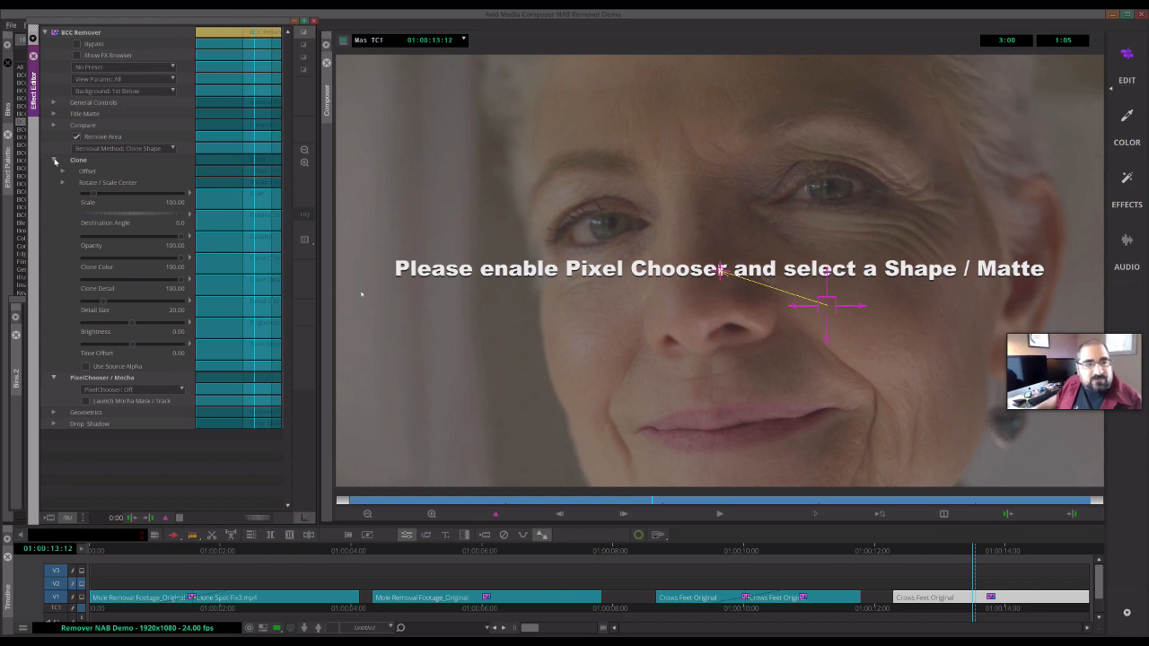
left_click(54, 162)
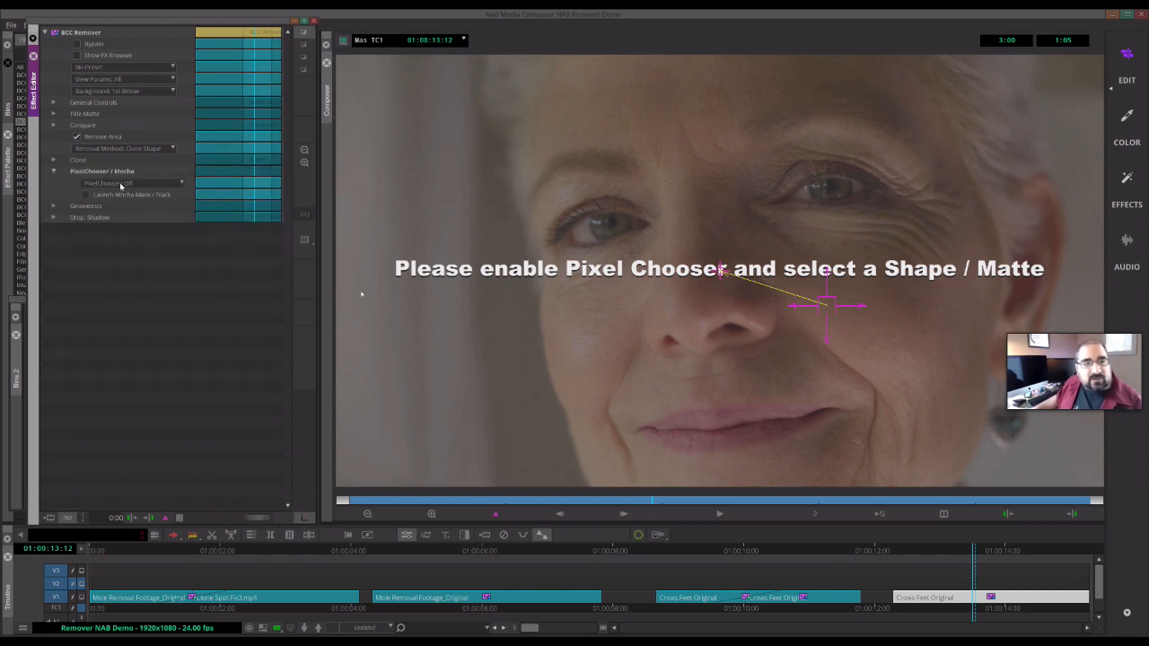
left_click(54, 170)
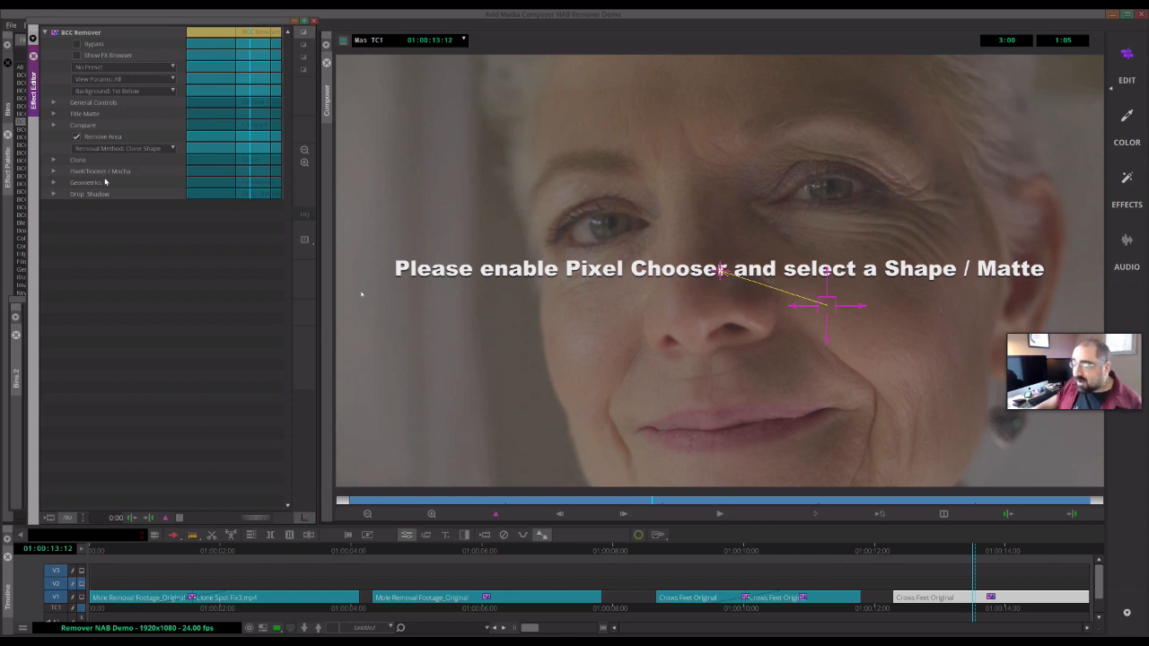
left_click(54, 170)
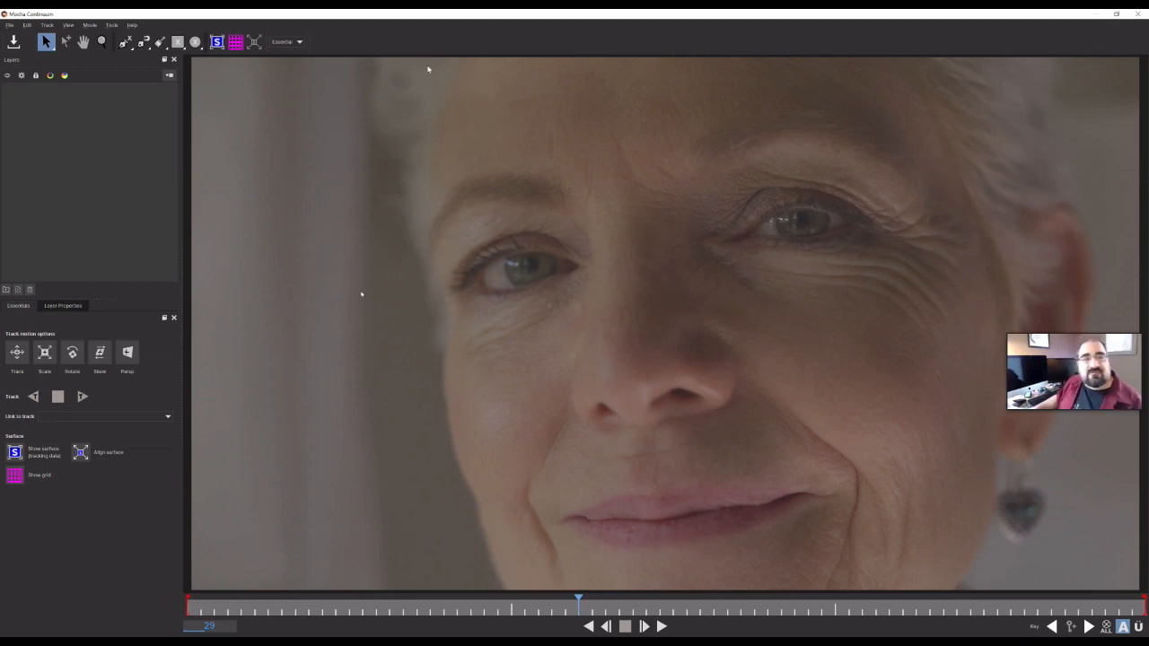
- Draw a closed X-spline shape around the crow's feet wrinkles in Mocha, then save and quit Mocha
left_click(125, 43)
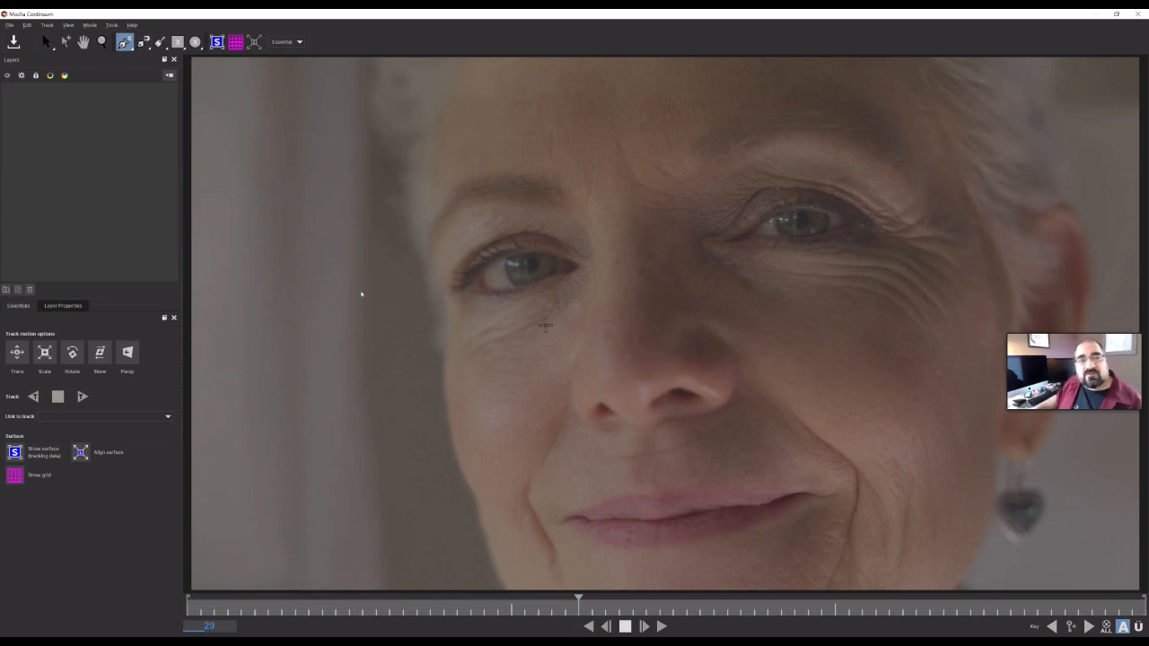
left_click(759, 264)
left_click(852, 256)
left_click(920, 233)
left_click(966, 276)
left_click(967, 323)
left_click(948, 357)
left_click(817, 333)
left_click(757, 266)
right_click(757, 265)
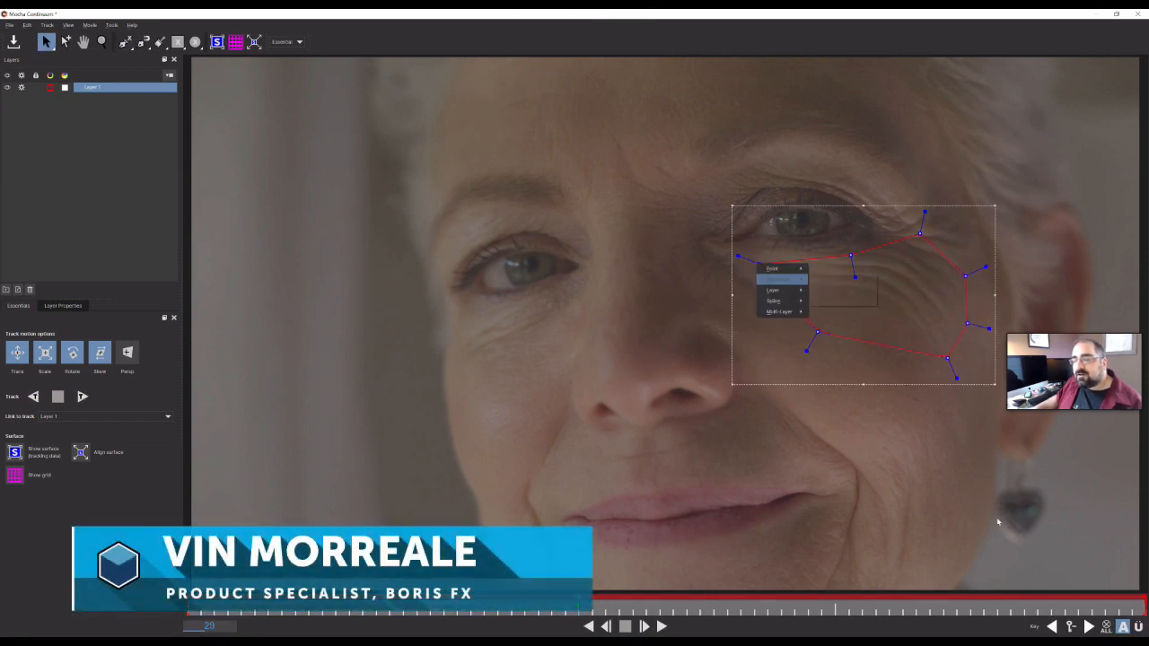
left_click(809, 361)
left_click(808, 361)
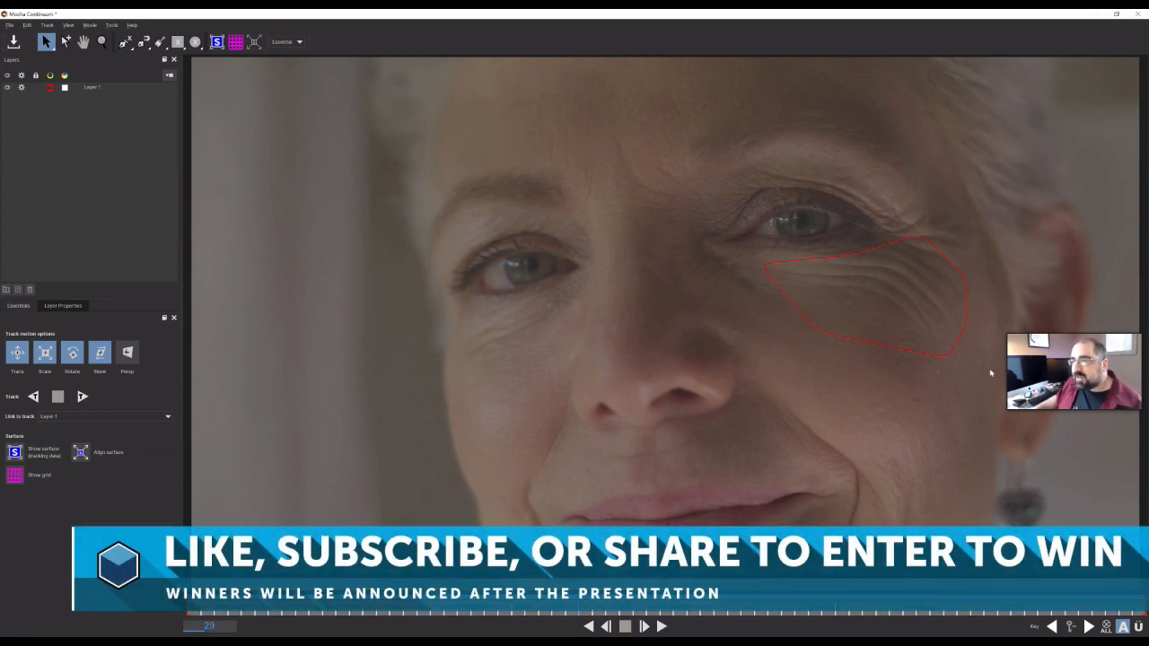
key("ctrl+q")
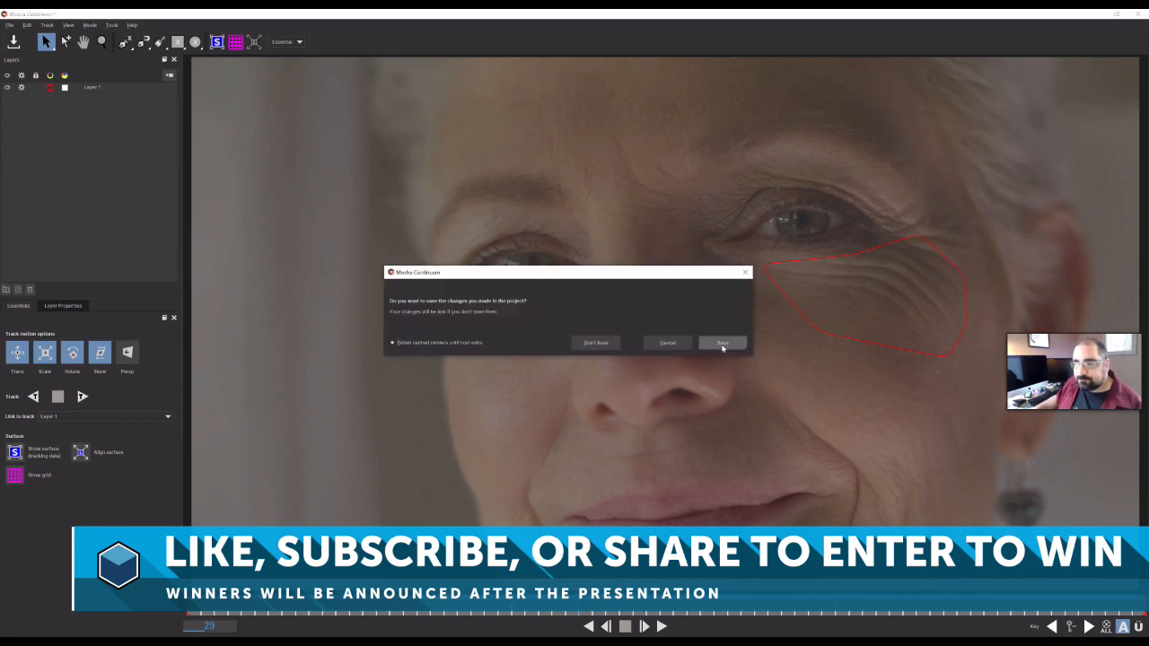
left_click(722, 344)
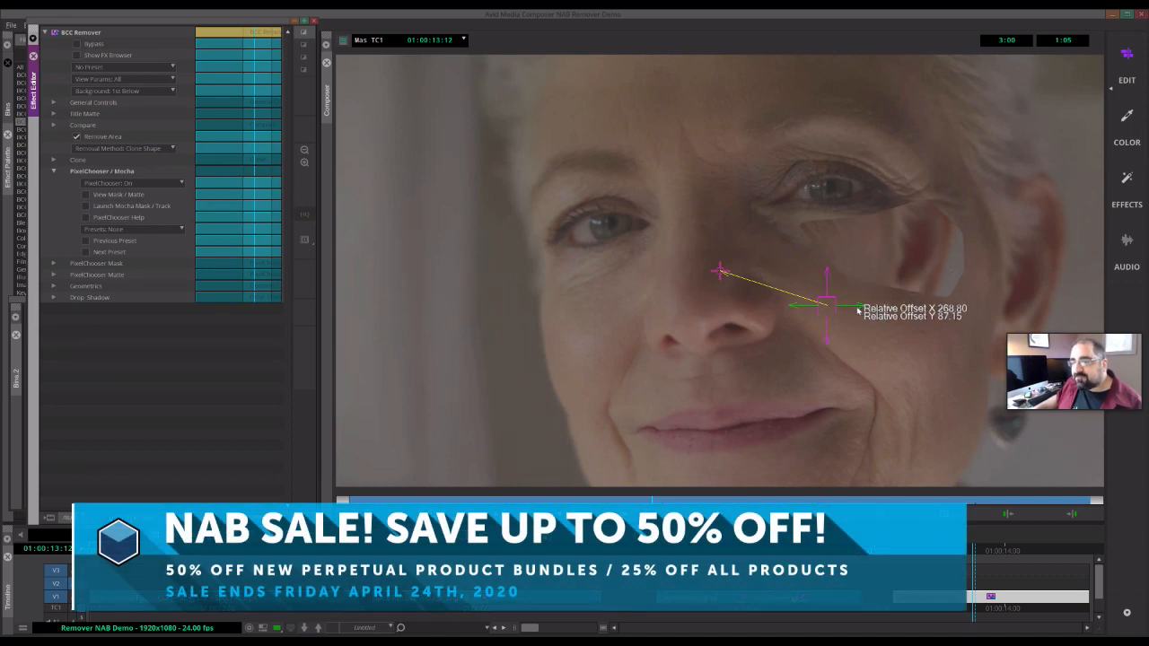
- Move the clone shape's relative offset crosshair toward the nose
left_click_drag(827, 314, 781, 312)
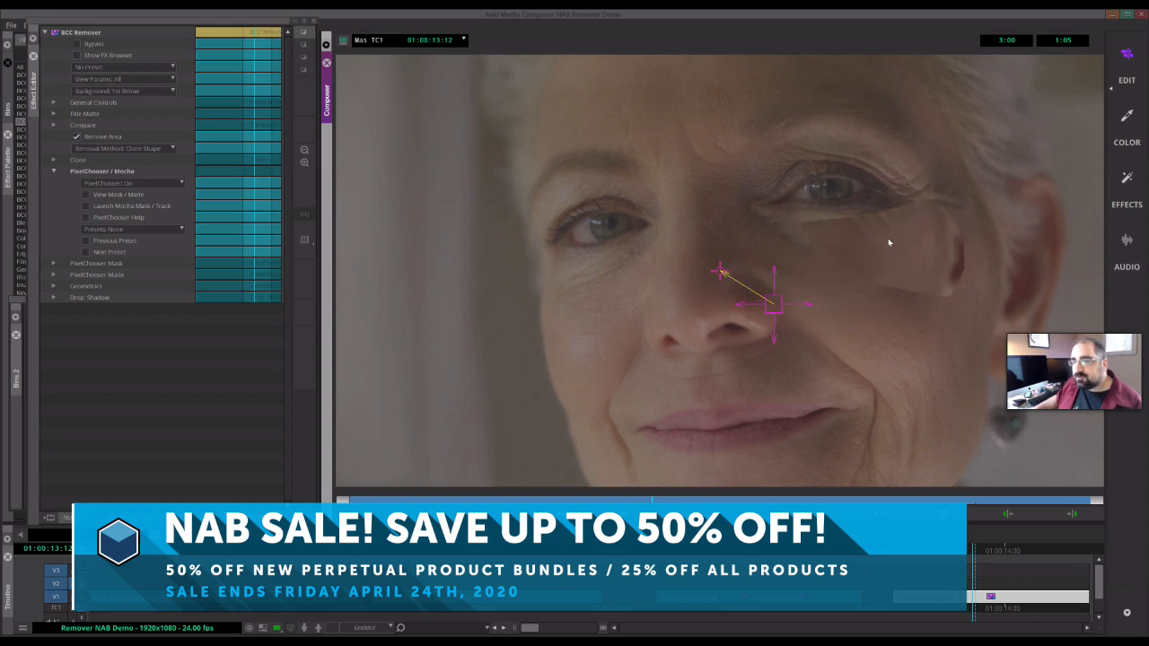
- Adjust the clone shape's relative offset crosshair near the nose
left_click_drag(783, 308, 733, 283)
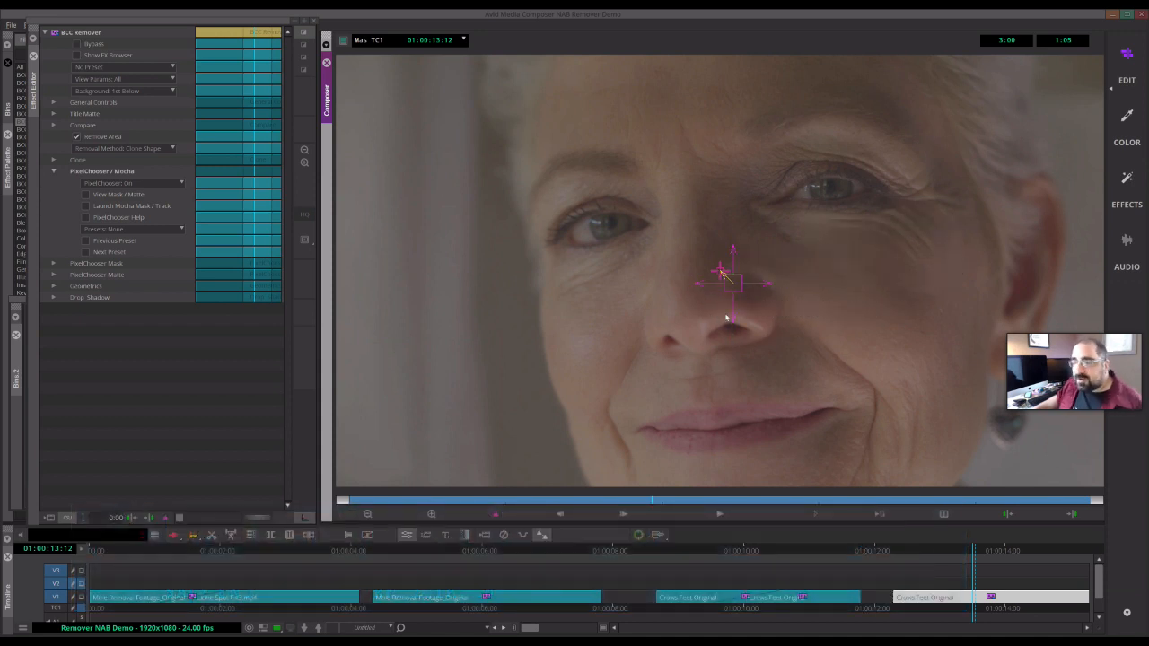
mouse_move(733, 254)
left_mouse_down()
mouse_move(733, 288)
mouse_move(733, 269)
left_mouse_up()
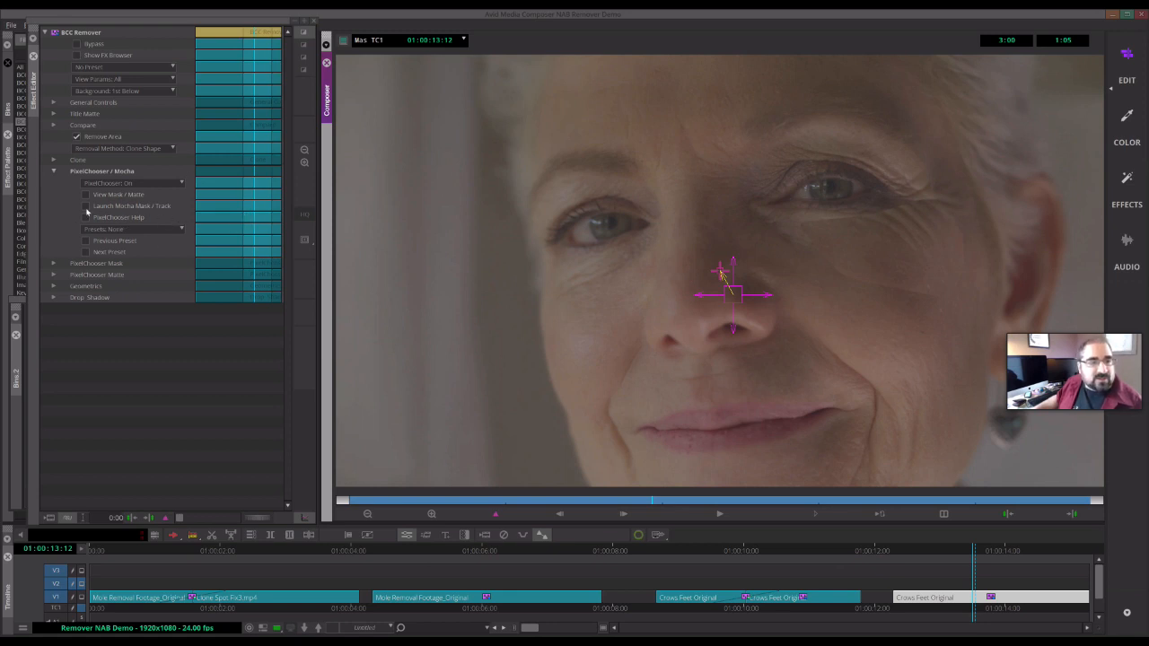
- Relaunch Mocha and delete the existing hand-drawn shape layer
left_click(176, 320)
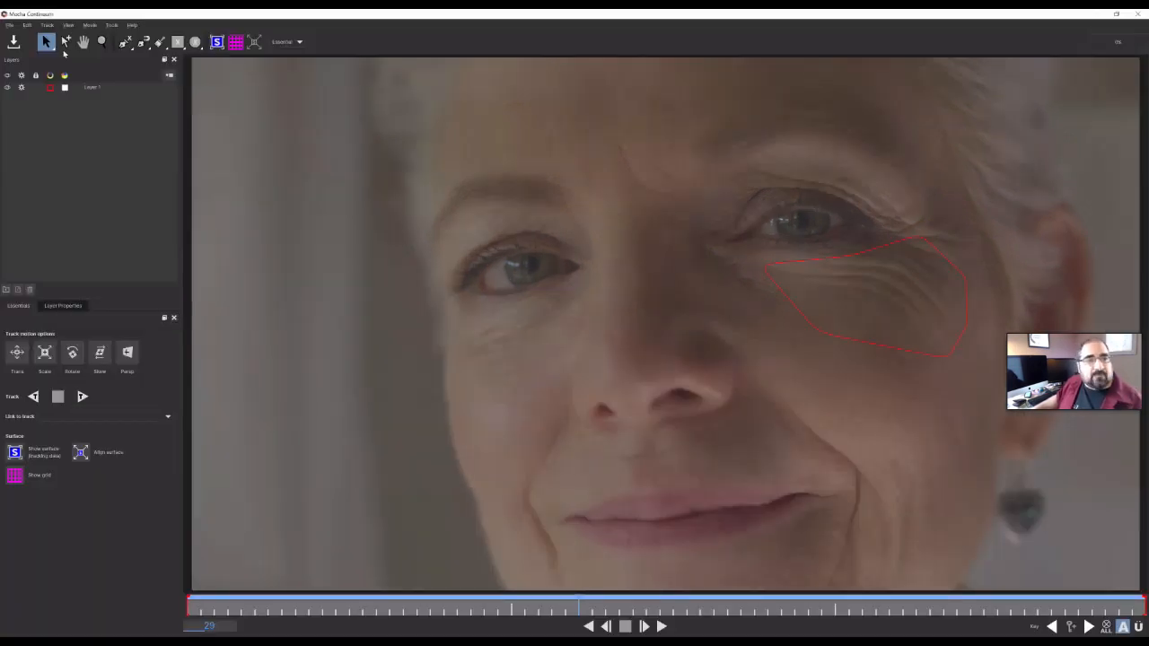
left_click(87, 88)
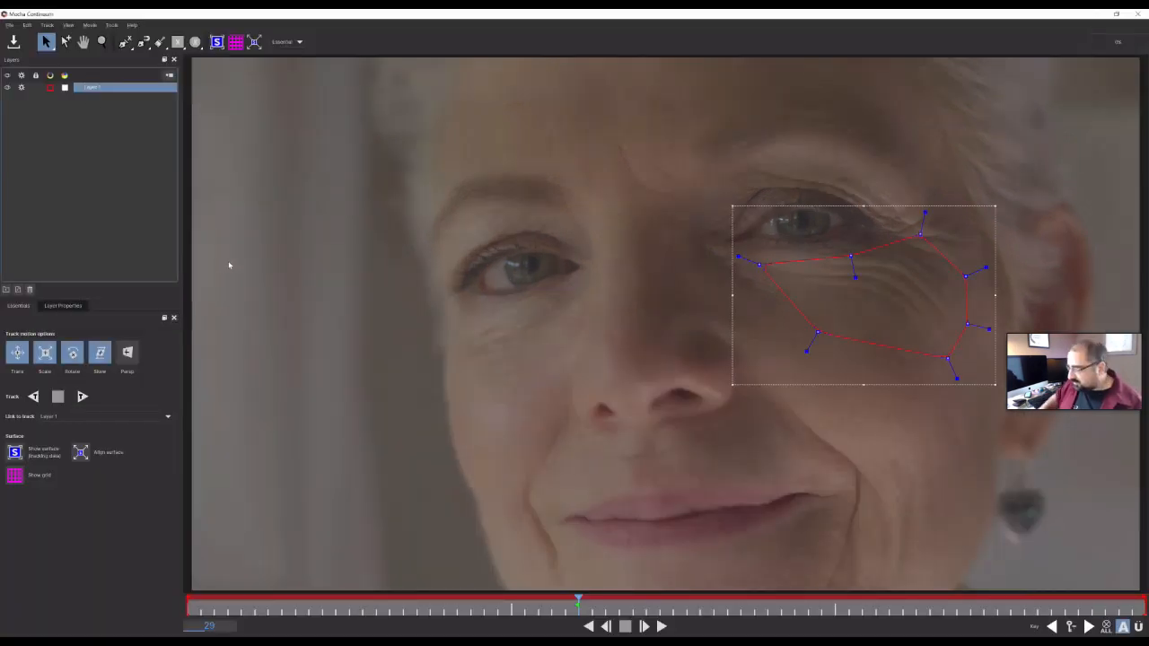
key("Delete")
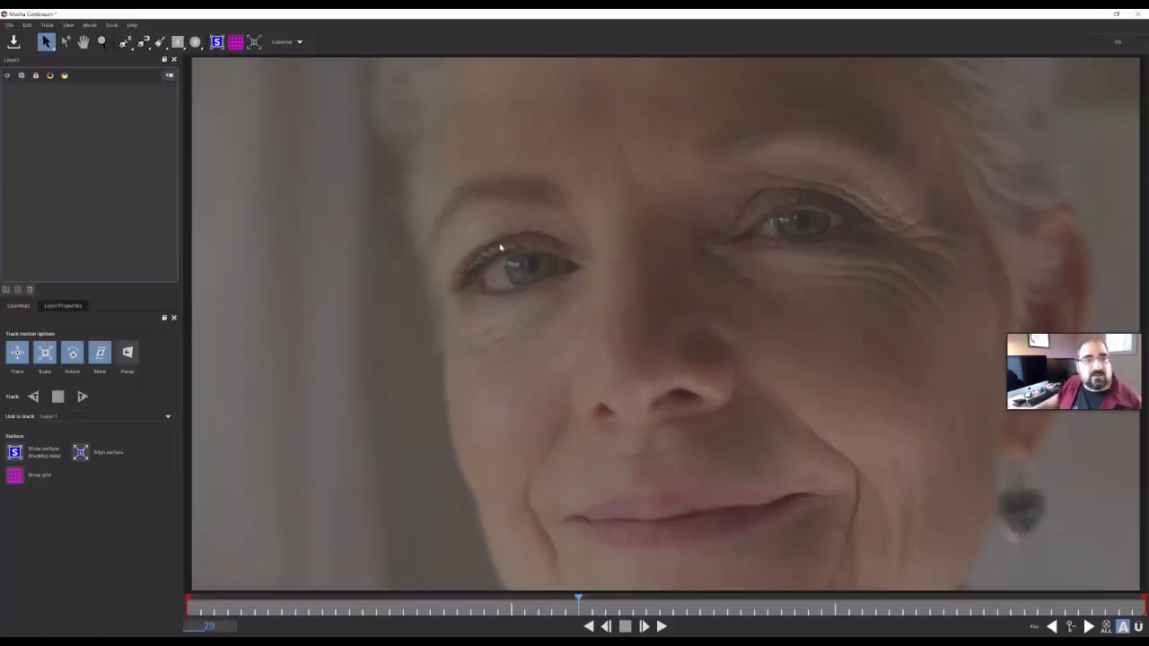
- Merge the tracked project left eye.mocha into the current Mocha project
left_click(9, 24)
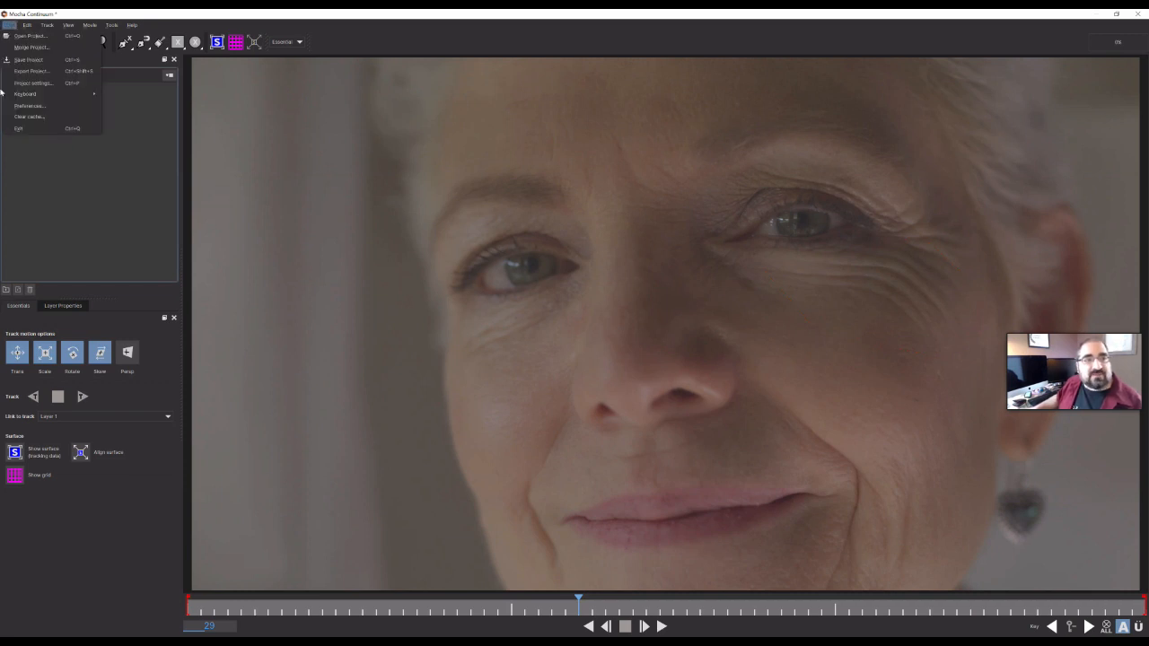
left_click(29, 47)
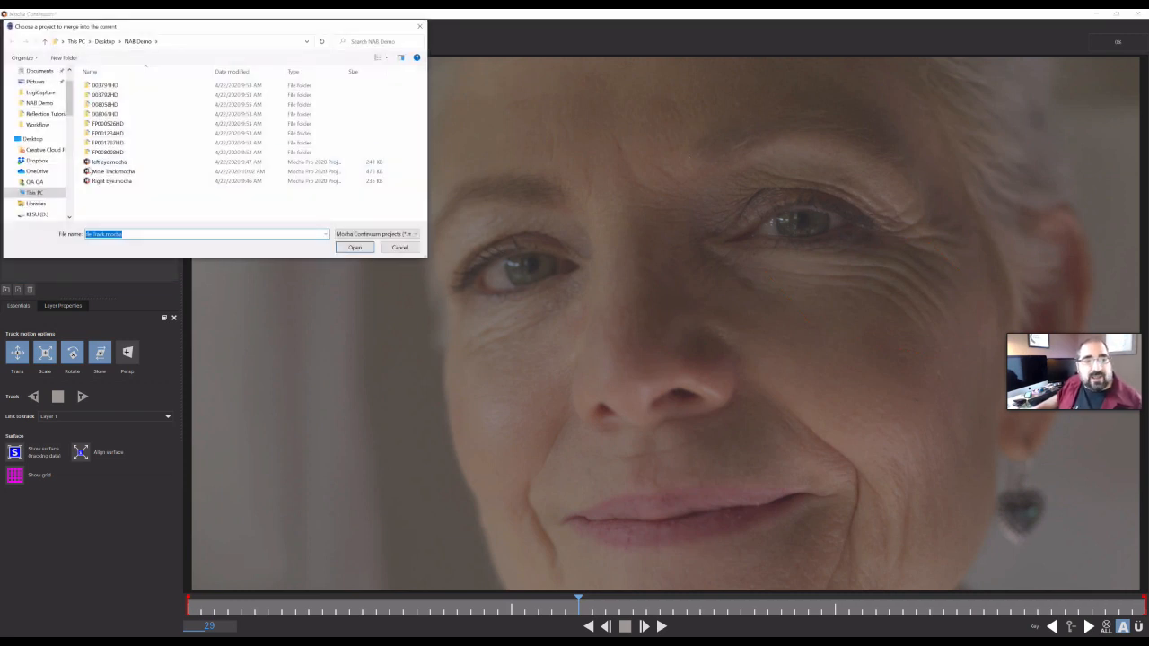
left_click(108, 161)
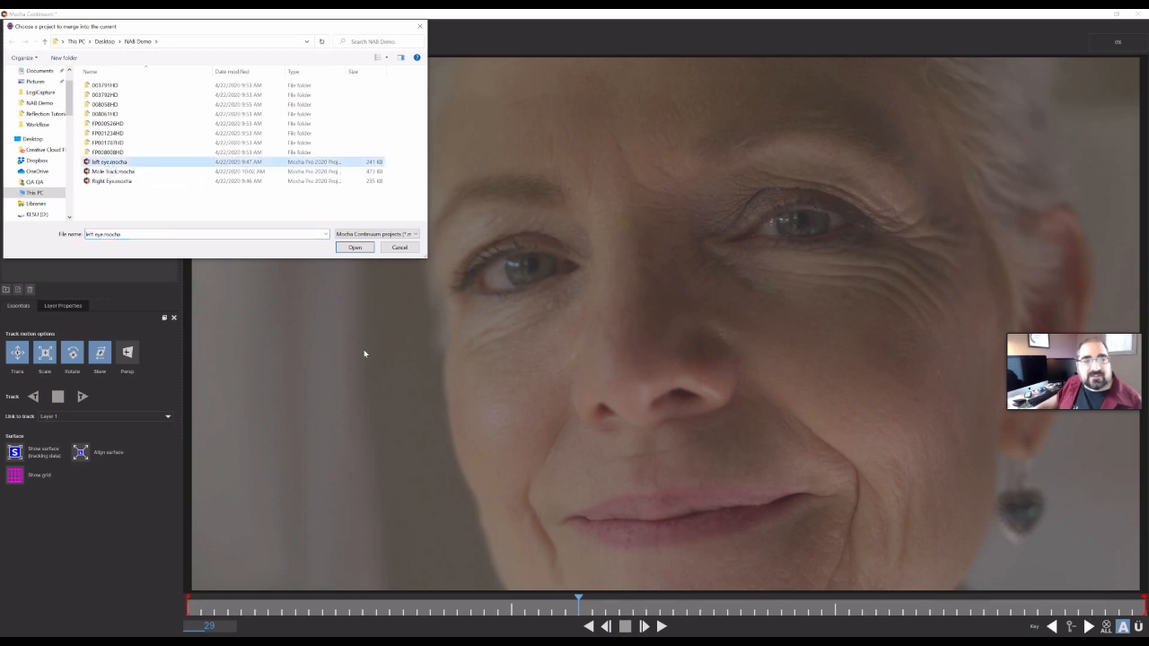
left_click(356, 249)
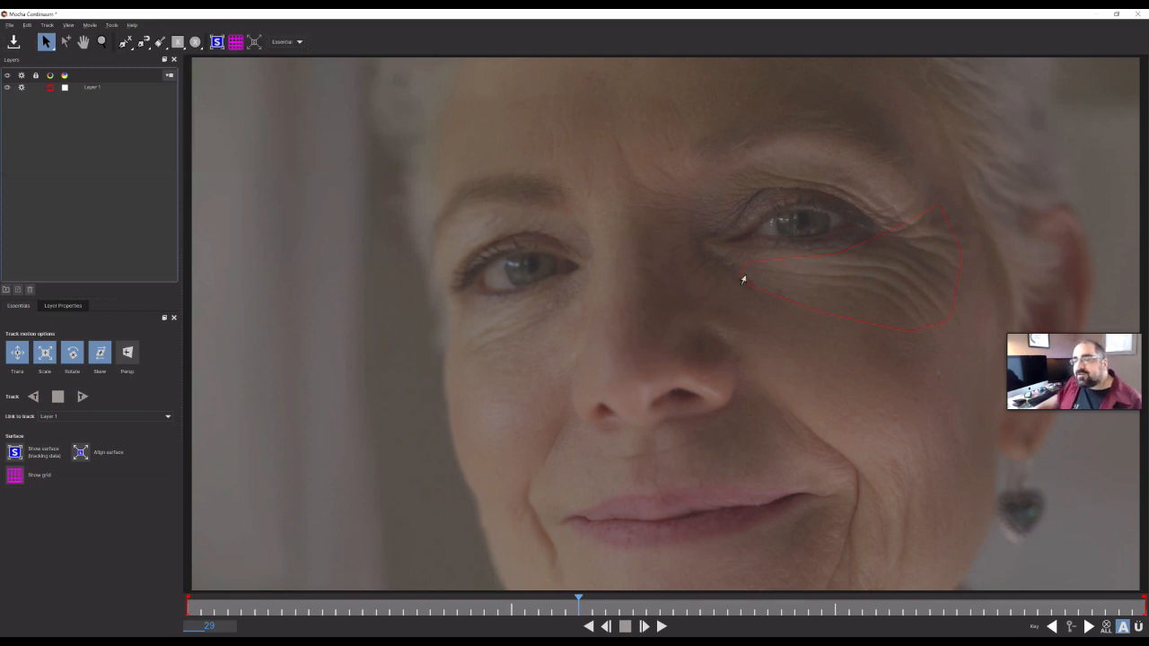
- Select the merged shape, play through the clip to review its tracking, and close Mocha
left_click(745, 274)
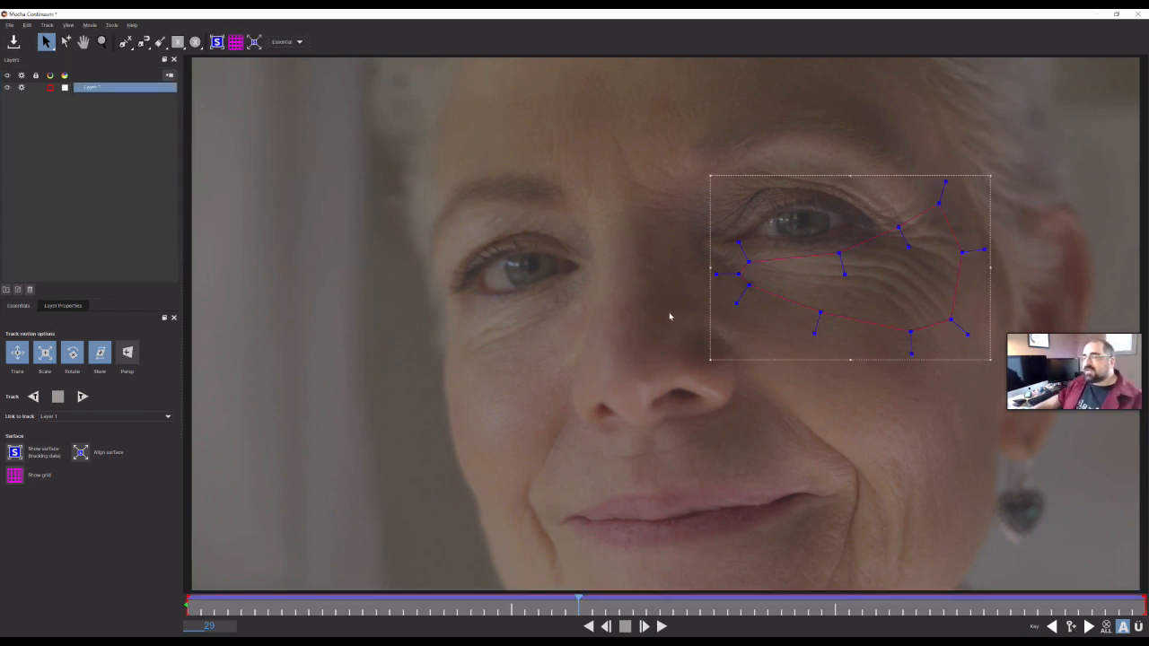
key("space")
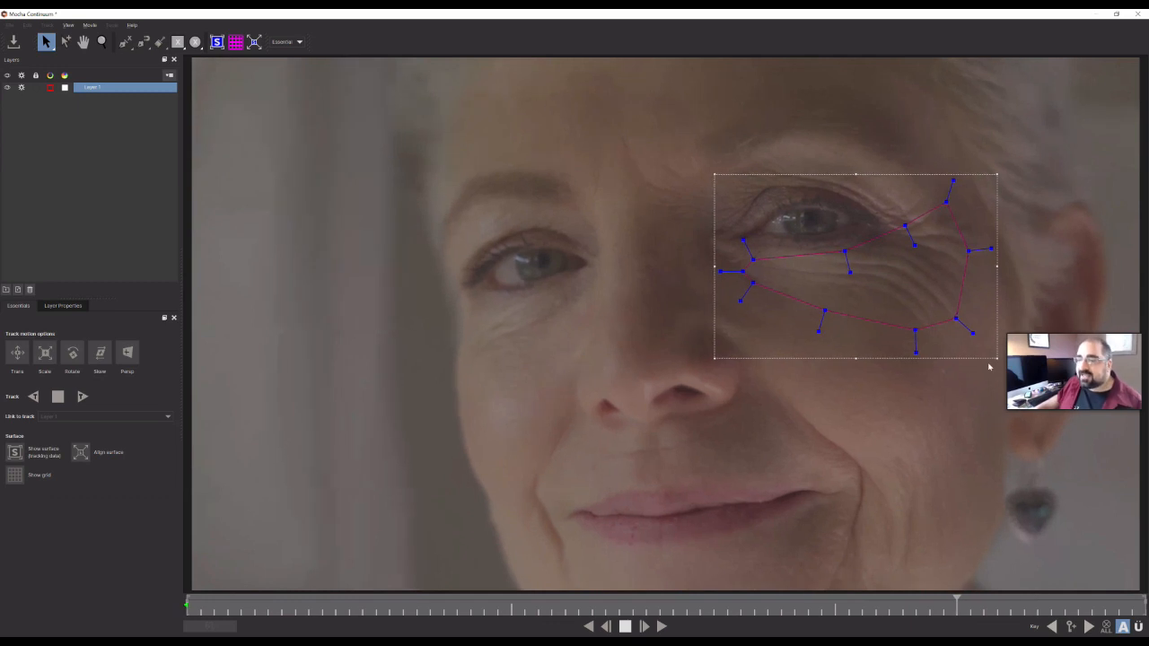
left_click(626, 628)
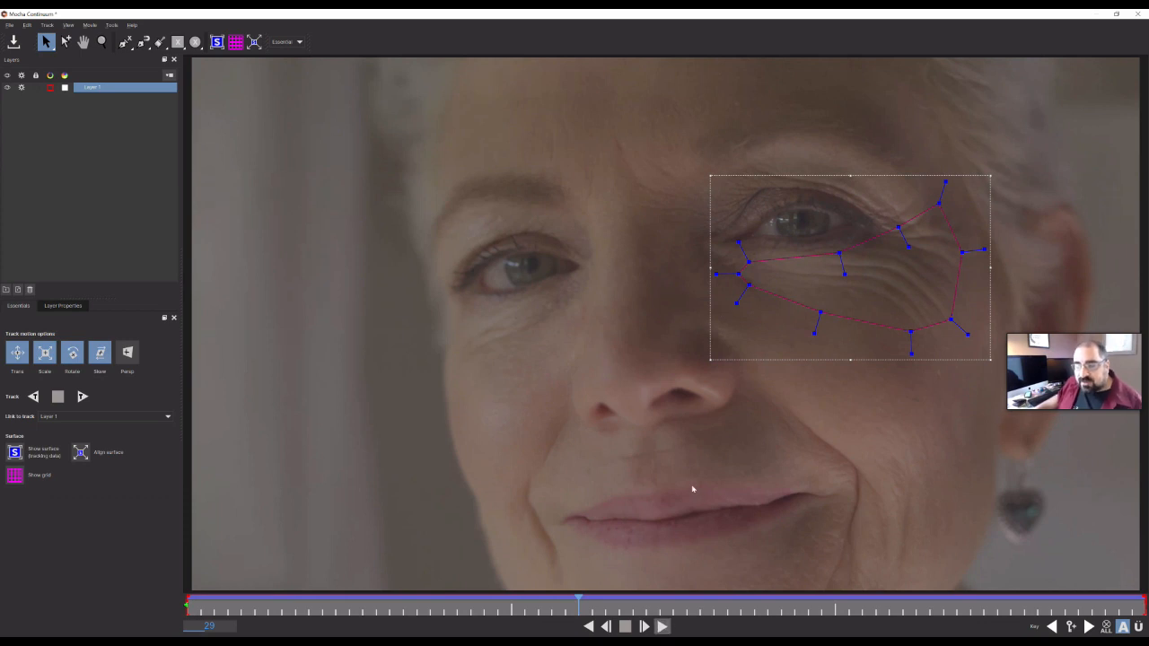
left_click(661, 627)
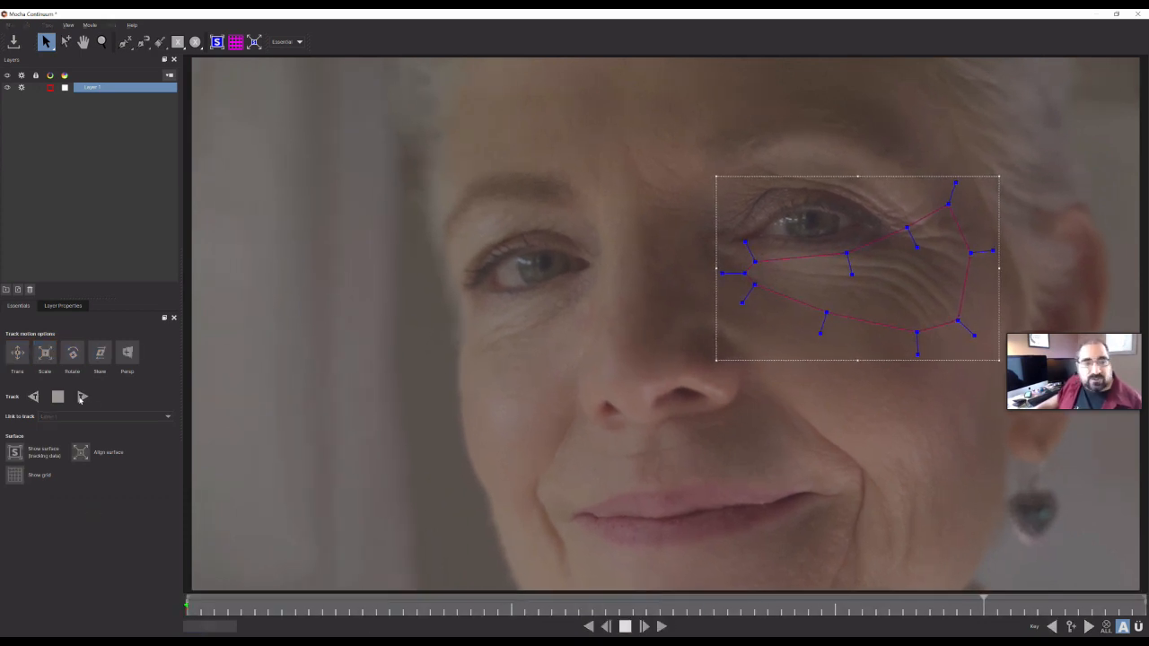
left_click(626, 627)
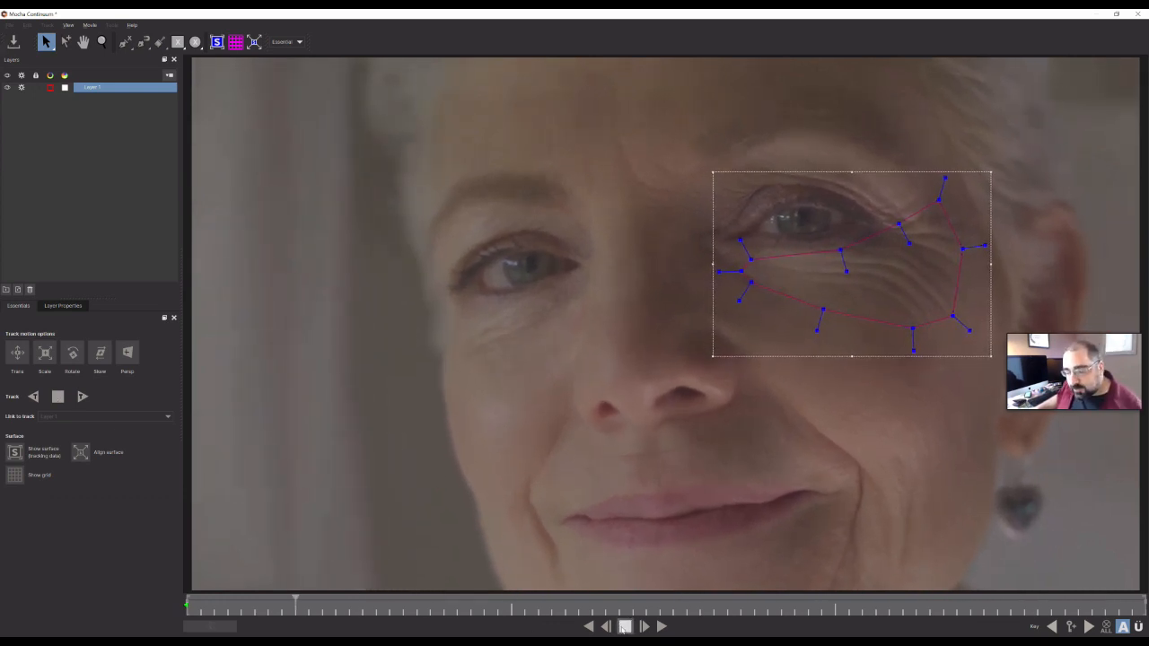
left_click(626, 628)
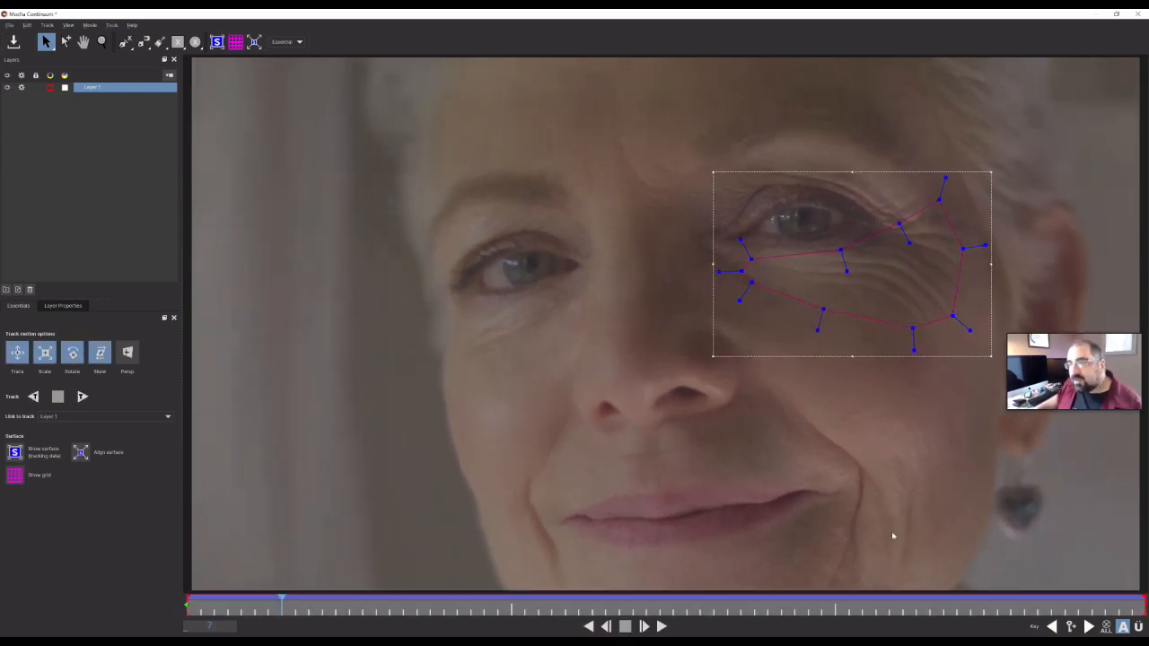
left_click(1138, 12)
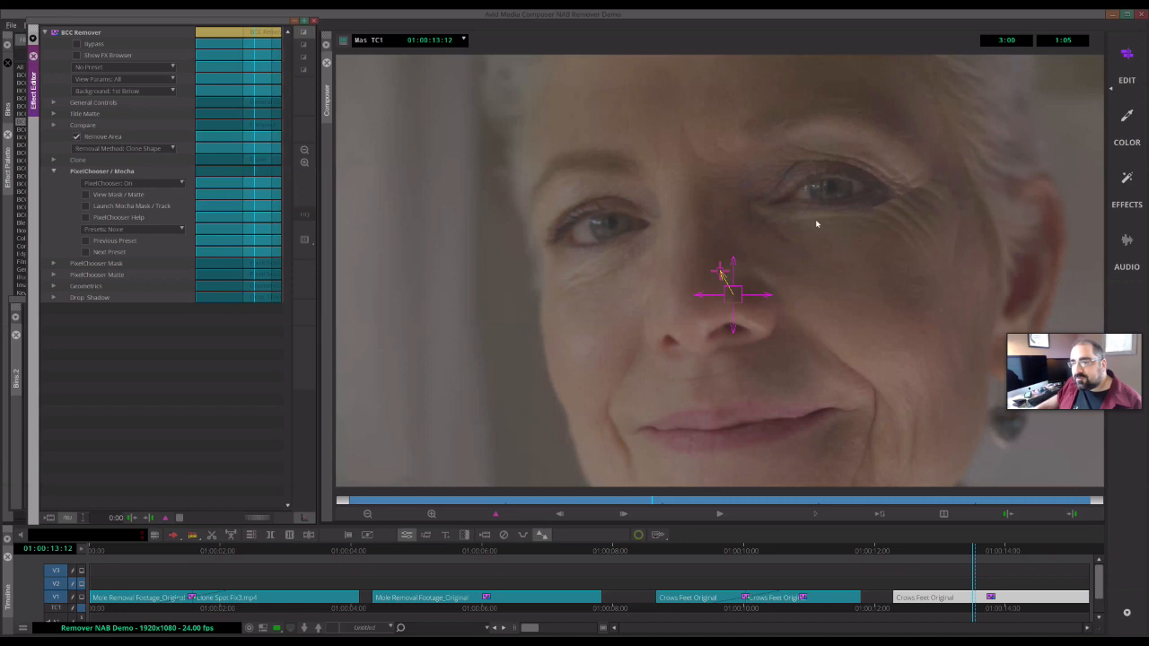
- Drag the relative offset crosshair down so the clone source sits lower on the nose
left_click_drag(770, 296, 764, 296)
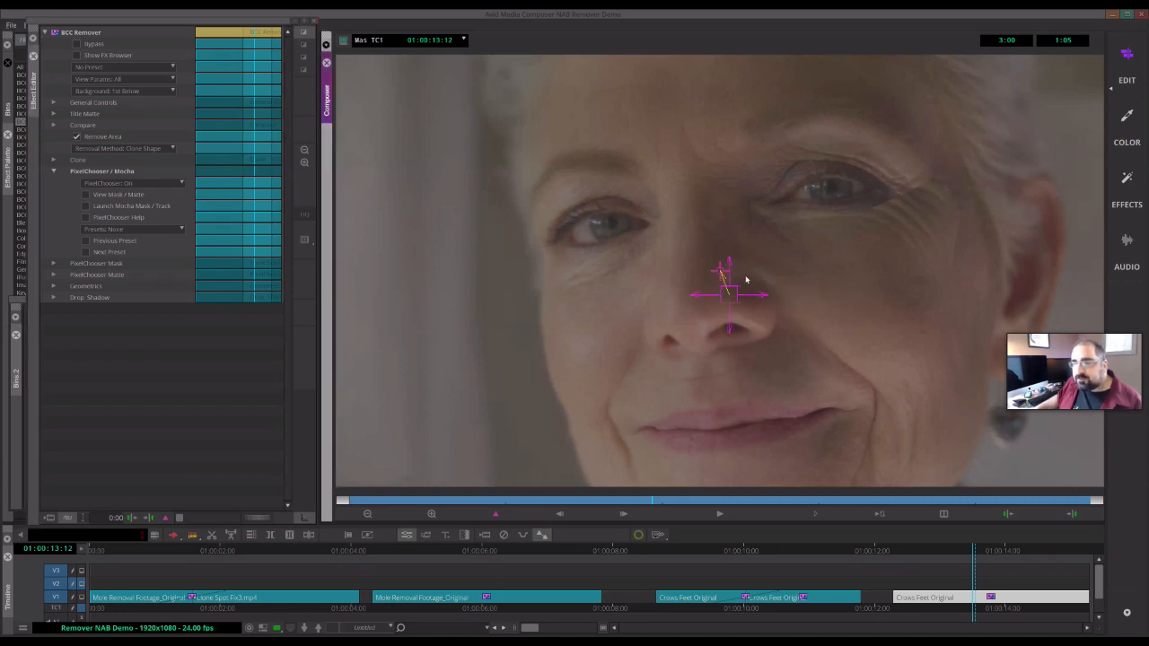
left_click_drag(729, 259, 730, 285)
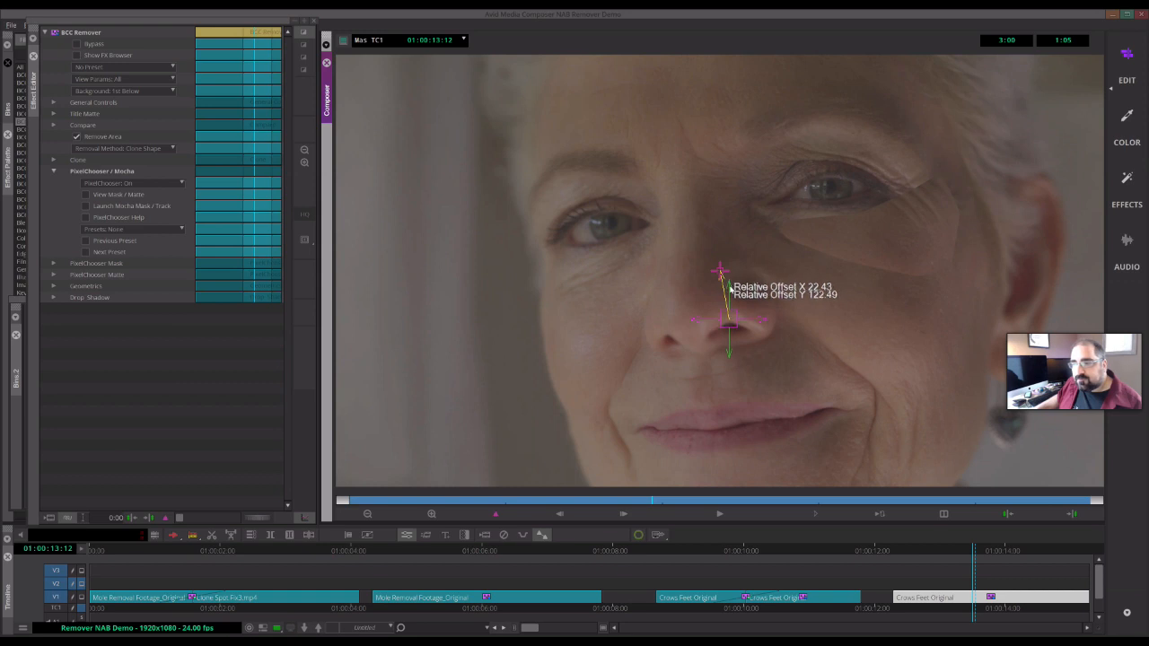
mouse_move(731, 289)
left_mouse_down()
mouse_move(733, 307)
mouse_move(731, 296)
left_mouse_up()
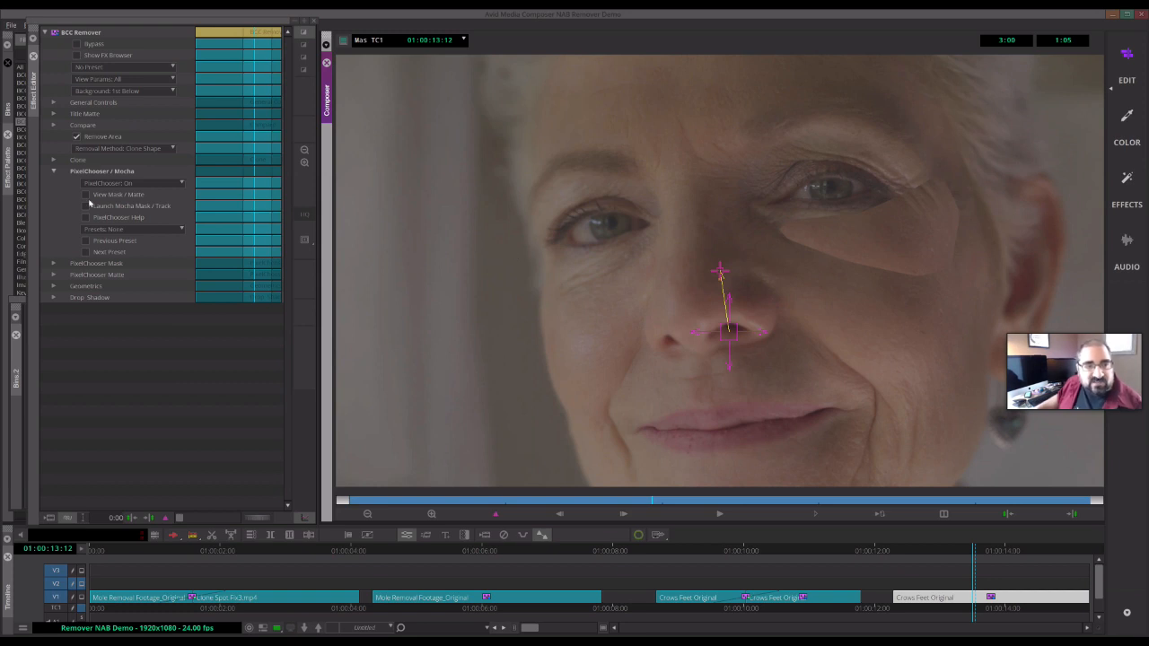
- Expand the Clone parameters and toggle View Mask / Matte on and off to inspect the shape matte
left_click(53, 160)
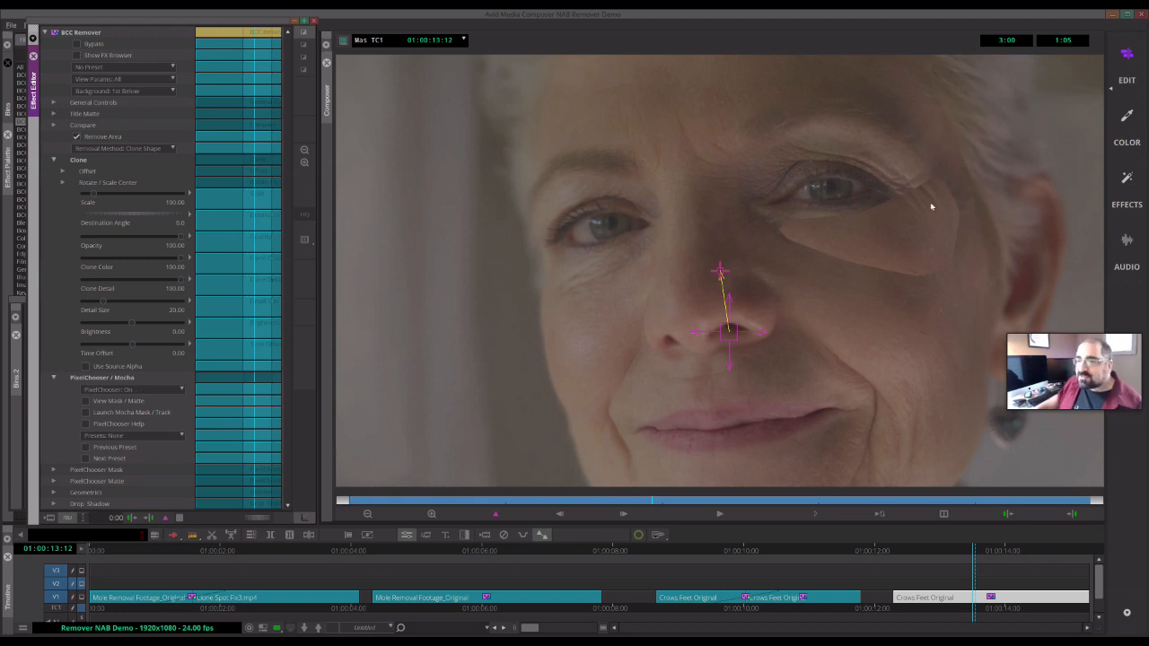
left_click(86, 402)
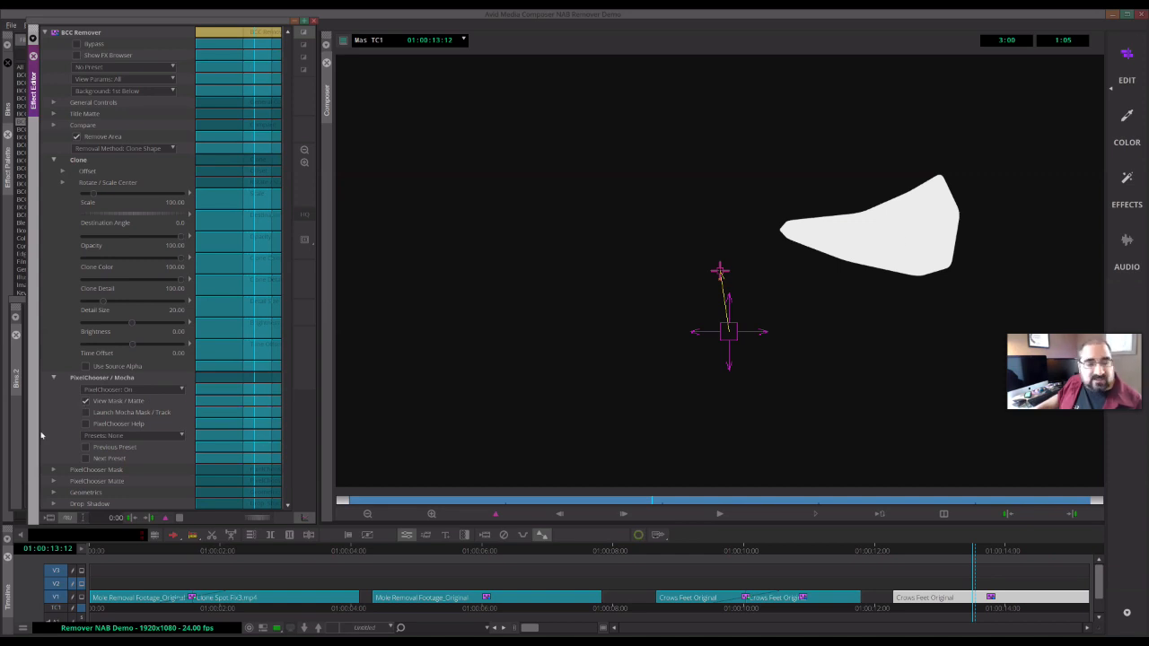
left_click(100, 410)
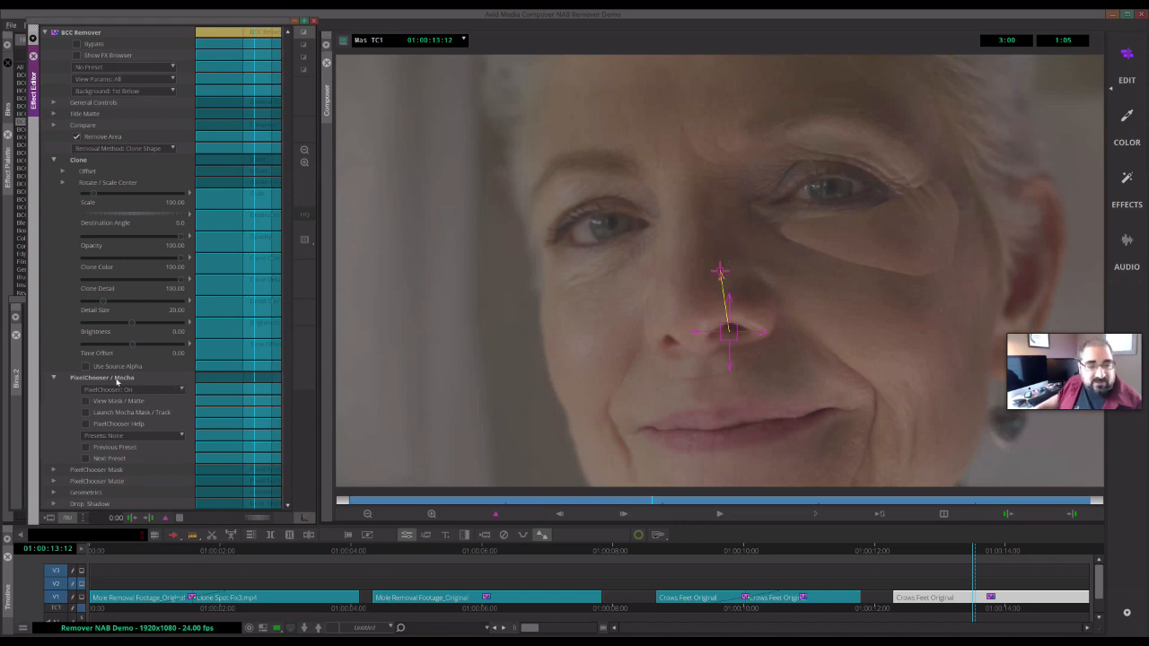
- Expand PixelChooser Mask and set the mask Feather to about 55.7
left_click(53, 470)
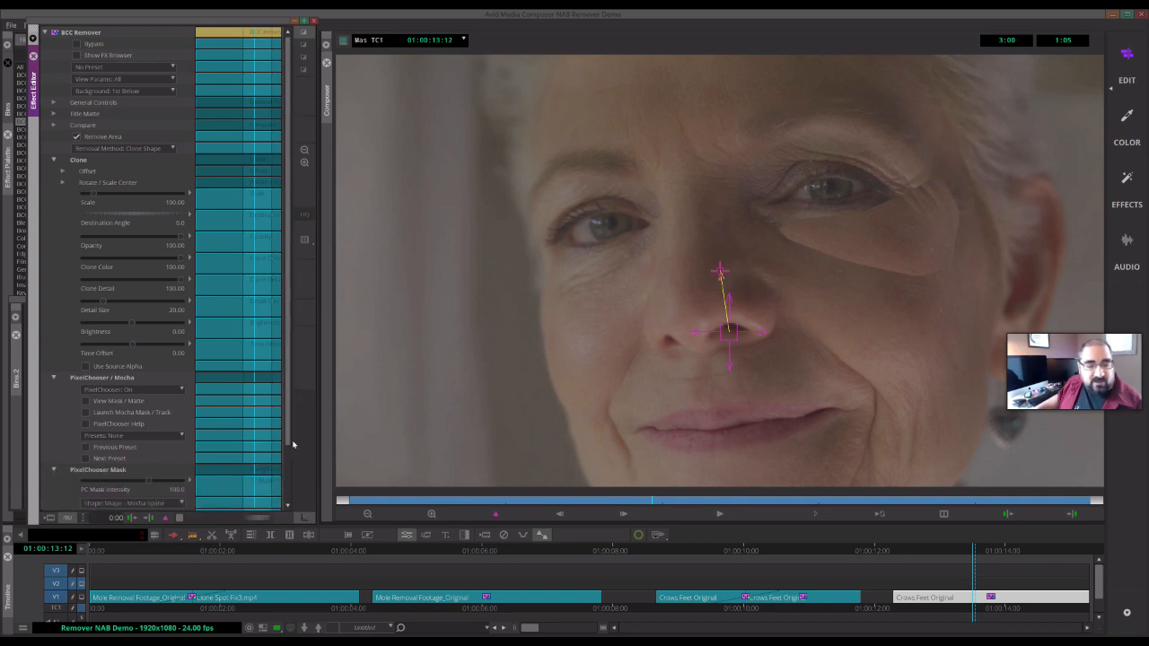
scroll(292, 445, "down", 3)
left_click_drag(84, 450, 98, 452)
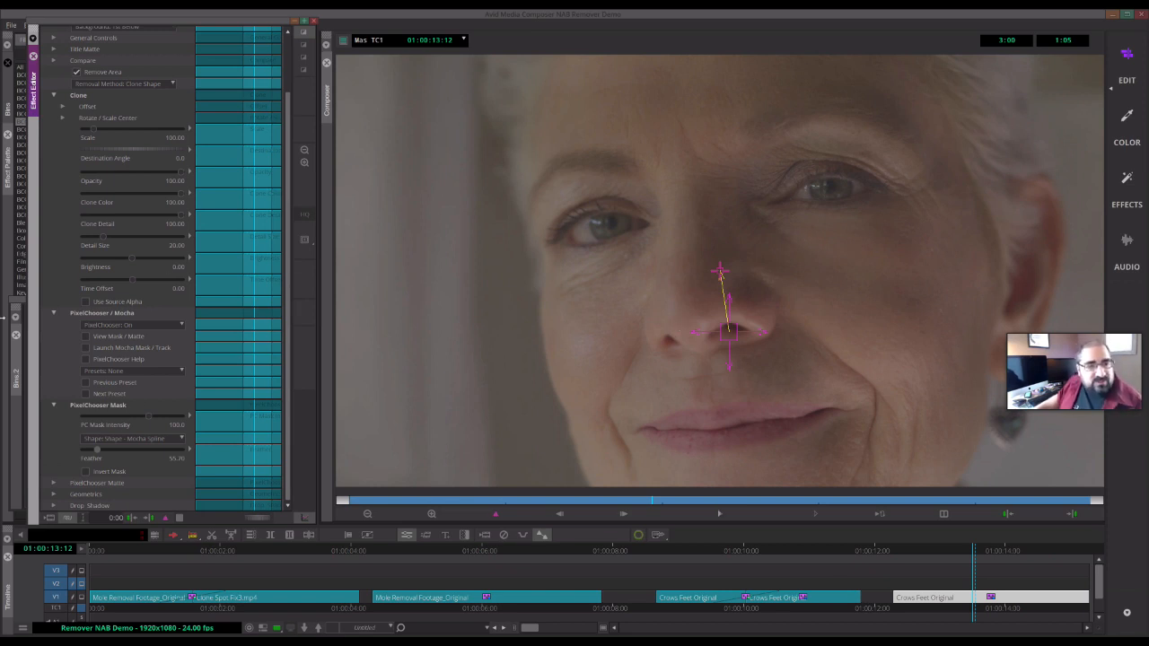
- Collapse the PixelChooser / Mocha and PixelChooser Mask groups
left_click(54, 313)
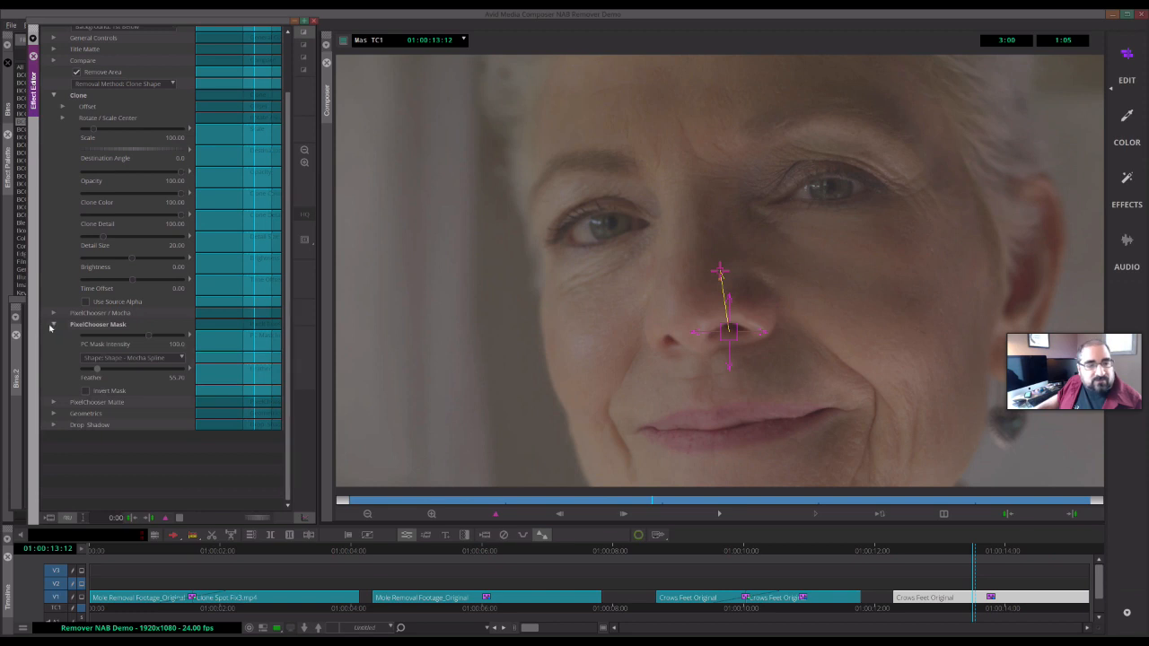
left_click(53, 325)
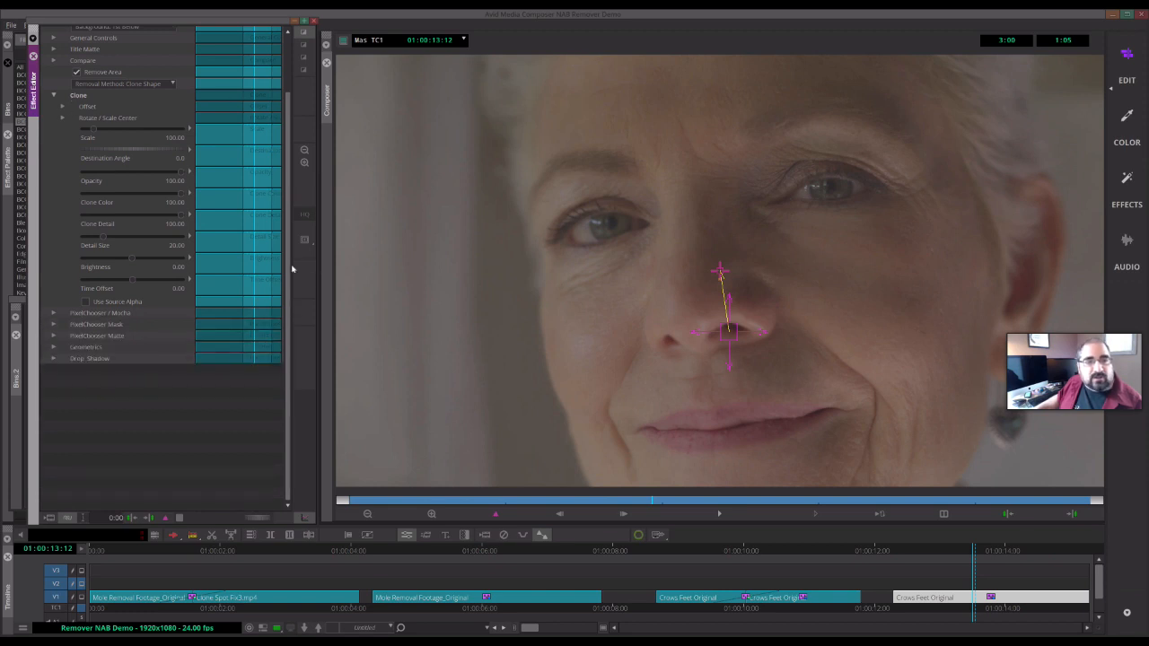
scroll(278, 223, "up", 2)
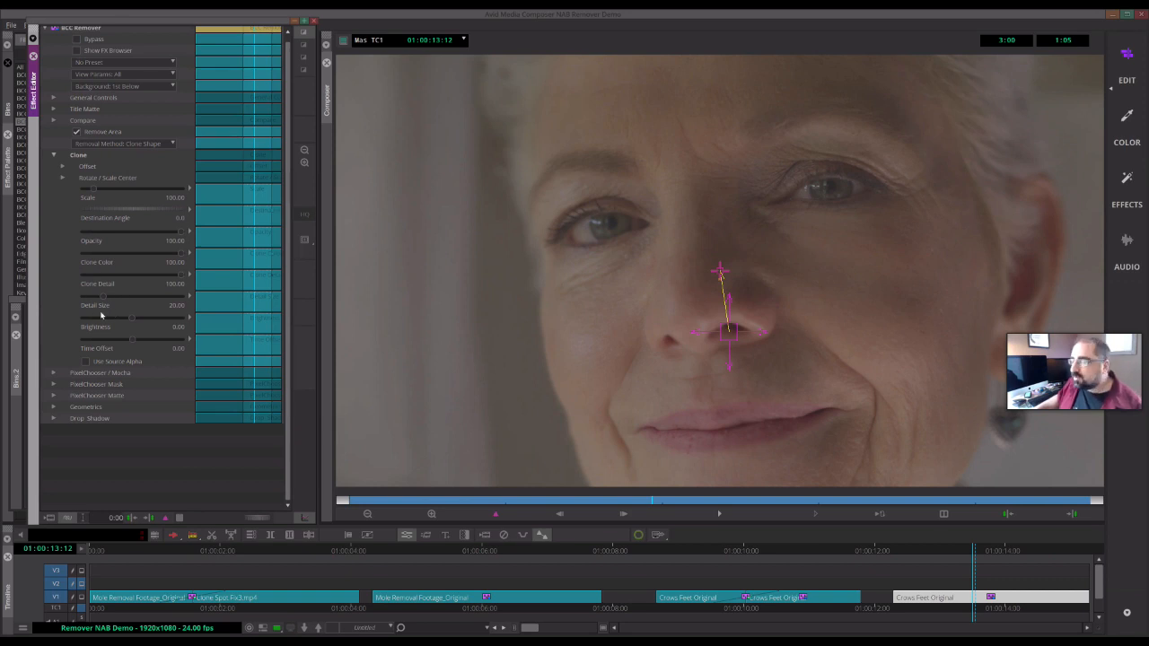
mouse_move(183, 232)
left_mouse_down()
mouse_move(147, 232)
mouse_move(202, 238)
left_mouse_up()
left_click(103, 235)
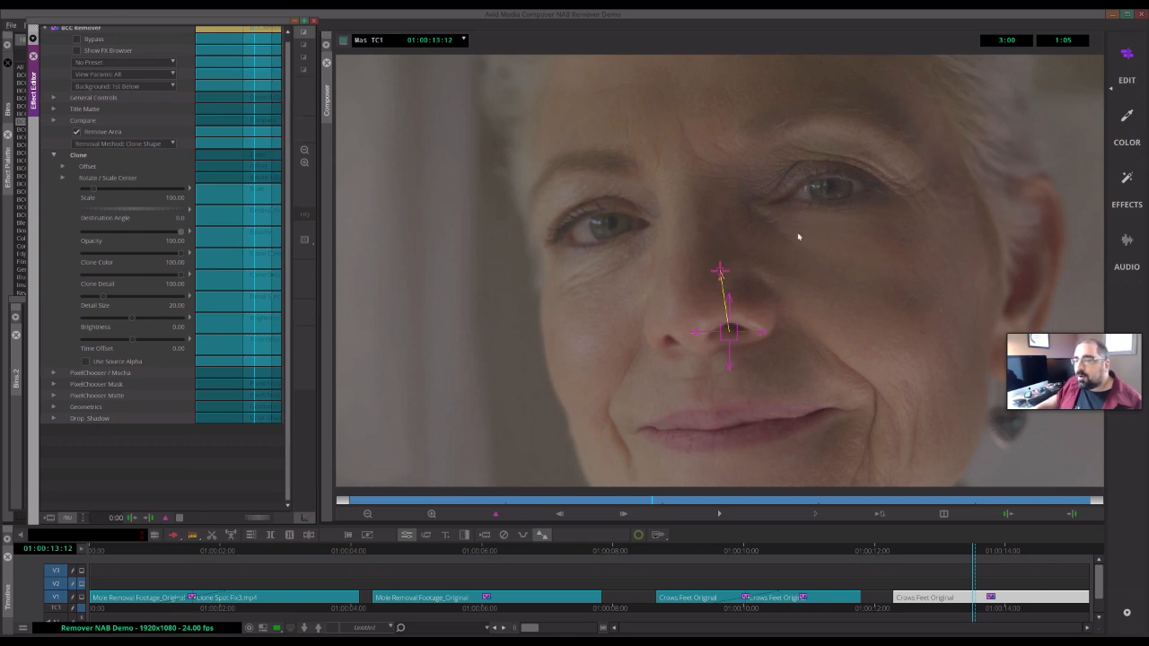
left_click(939, 222)
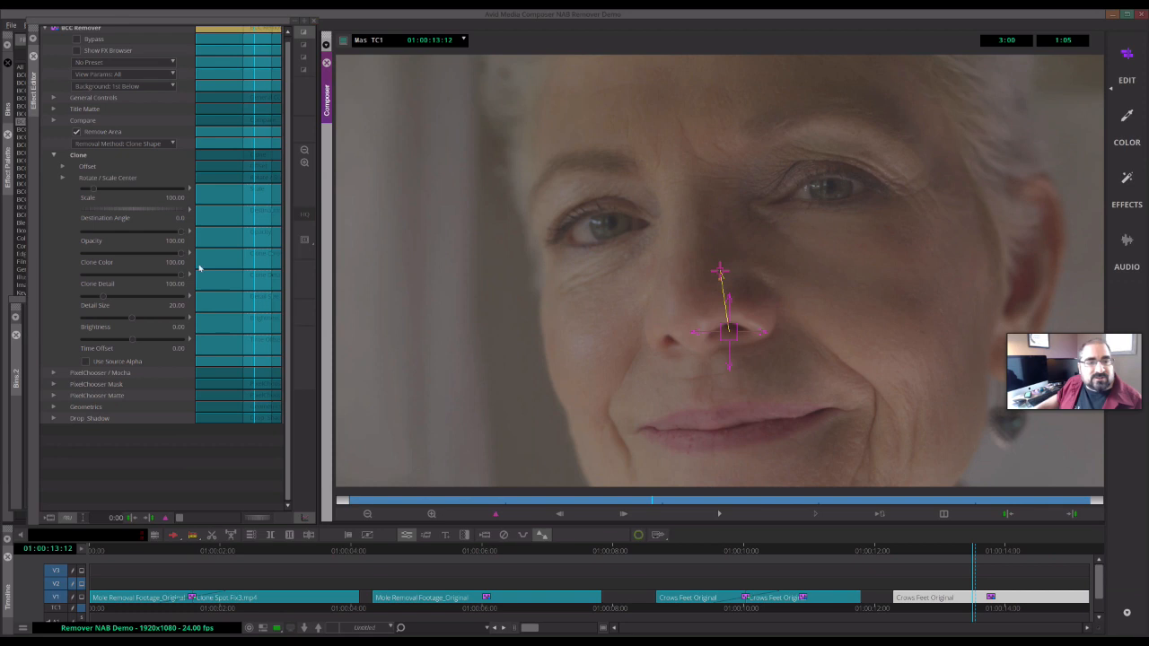
- Set Clone Color to 27.22 and Clone Detail to about 81.54
left_click_drag(180, 255, 106, 266)
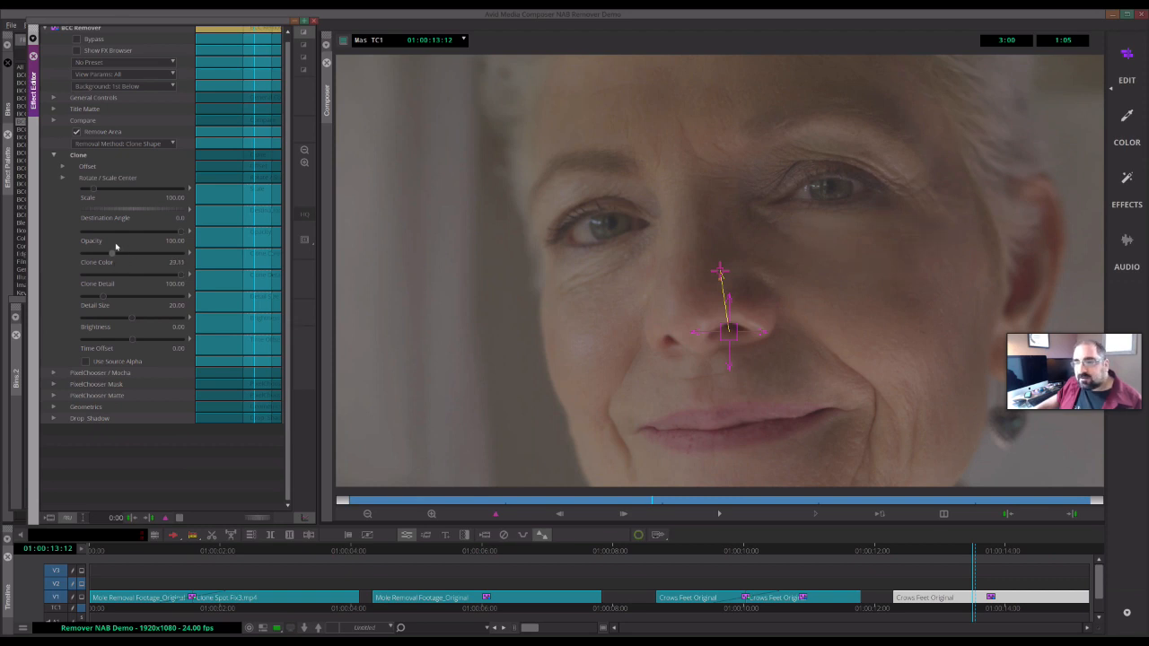
left_click_drag(115, 256, 198, 263)
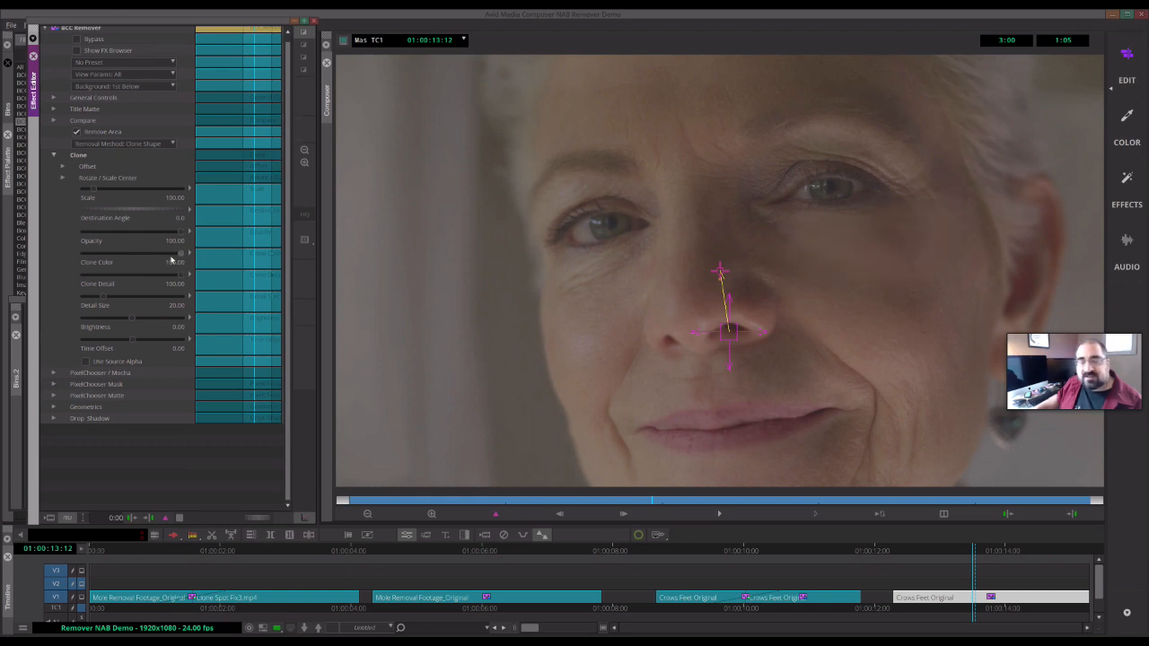
left_click_drag(129, 252, 120, 258)
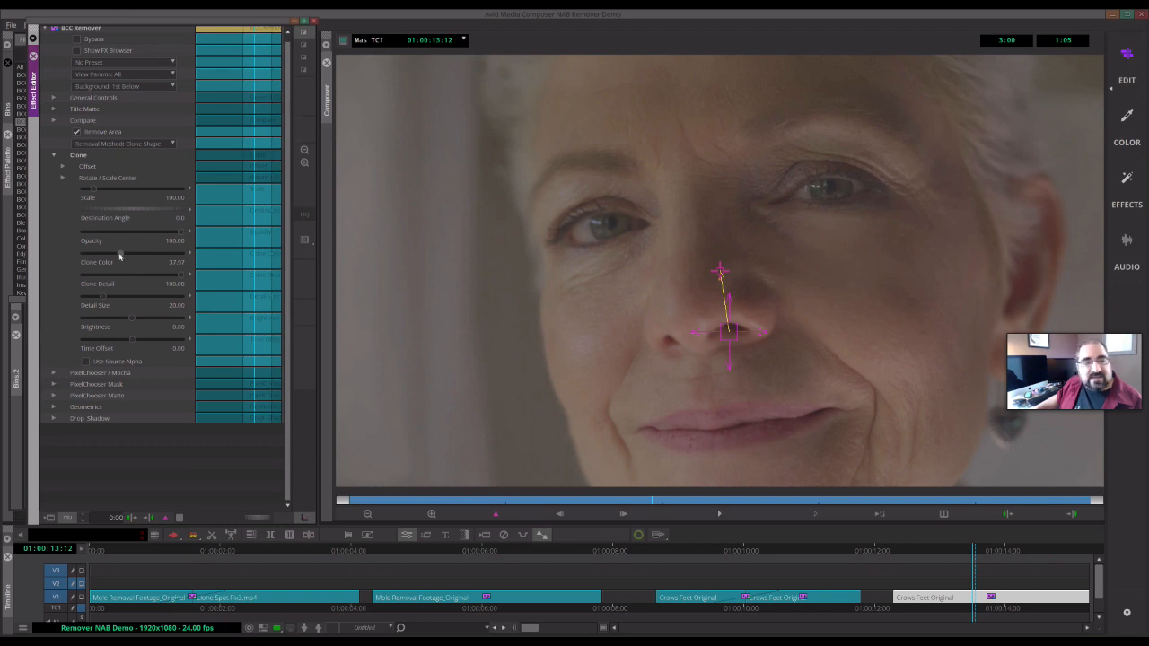
left_click(111, 255)
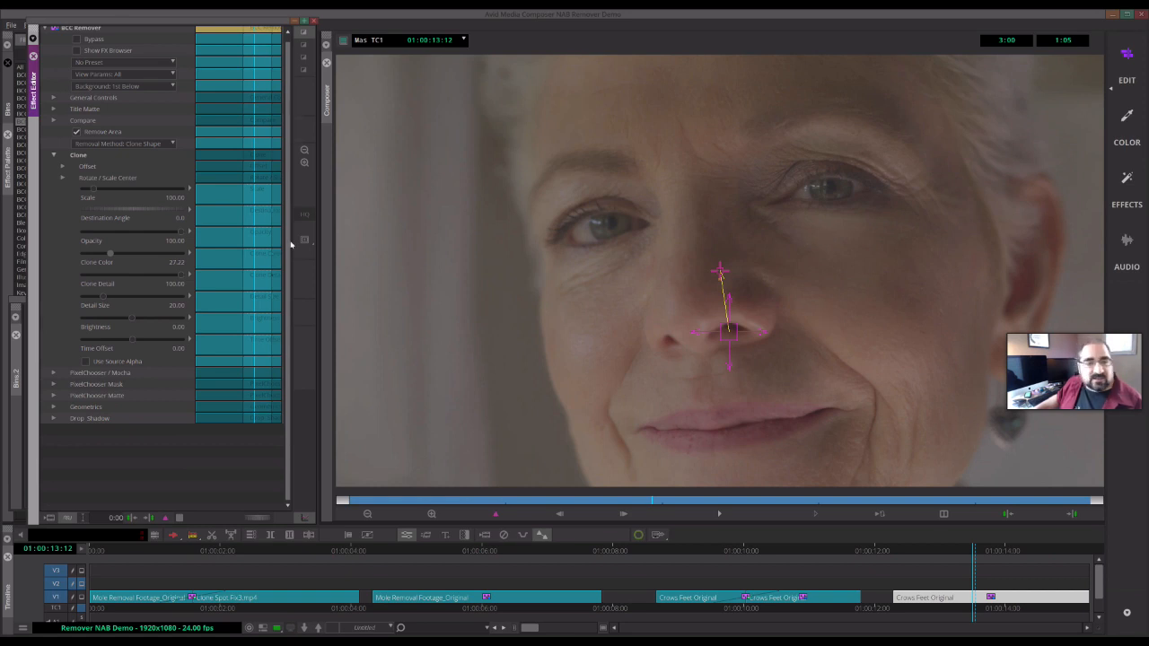
left_click_drag(182, 279, 84, 280)
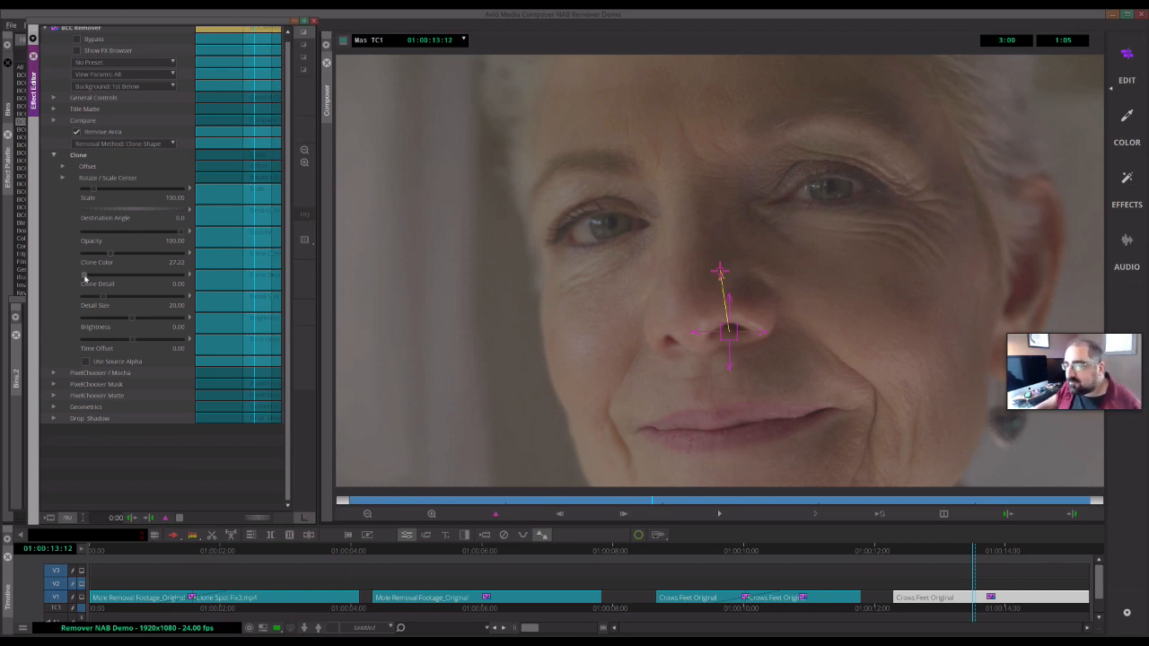
mouse_move(84, 280)
left_mouse_down()
mouse_move(172, 280)
mouse_move(160, 283)
left_mouse_up()
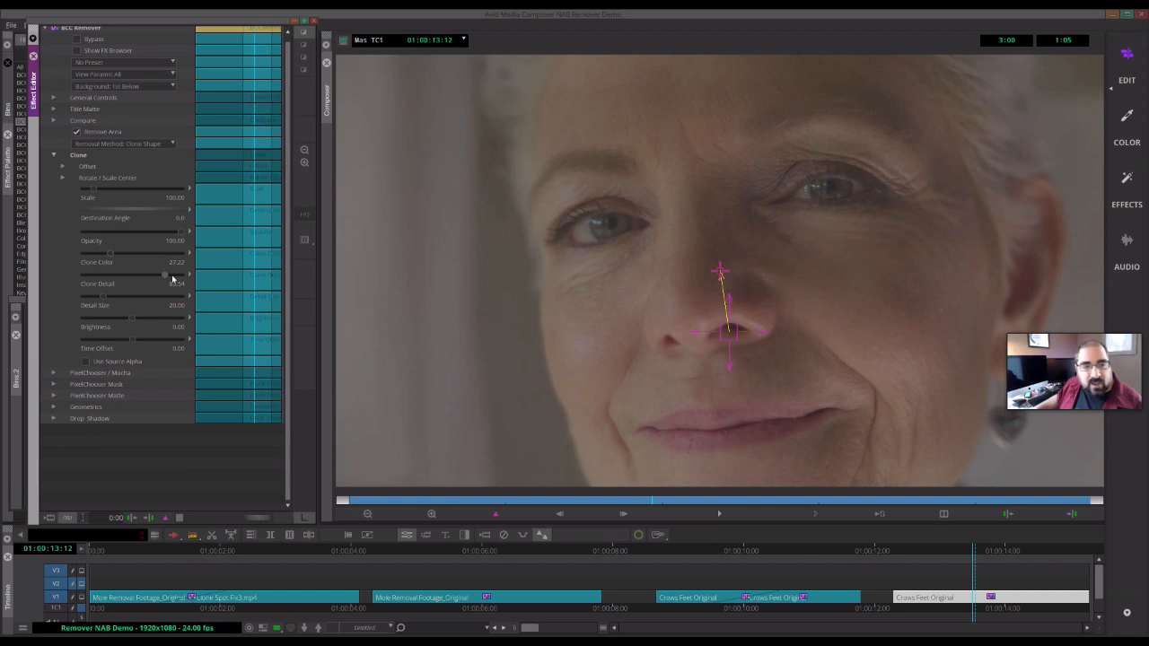
- Tune the Clone settings: Clone Detail about 86.71, Detail Size about 74.08, and Clone Color about 25.55
left_click(182, 276)
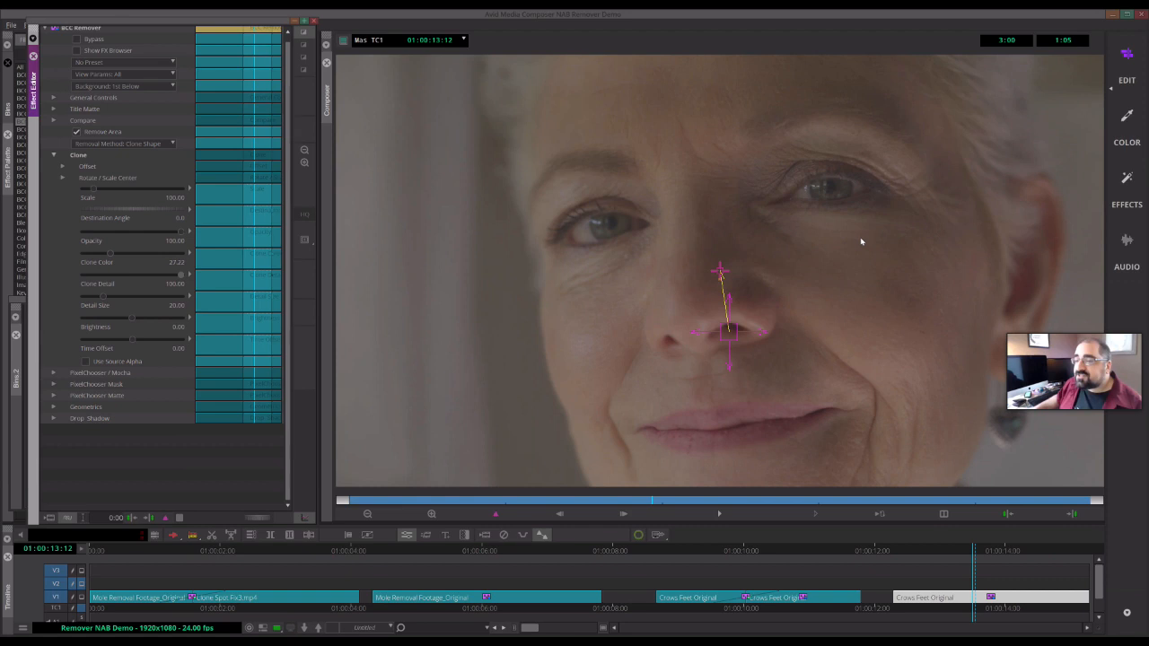
left_click(158, 276)
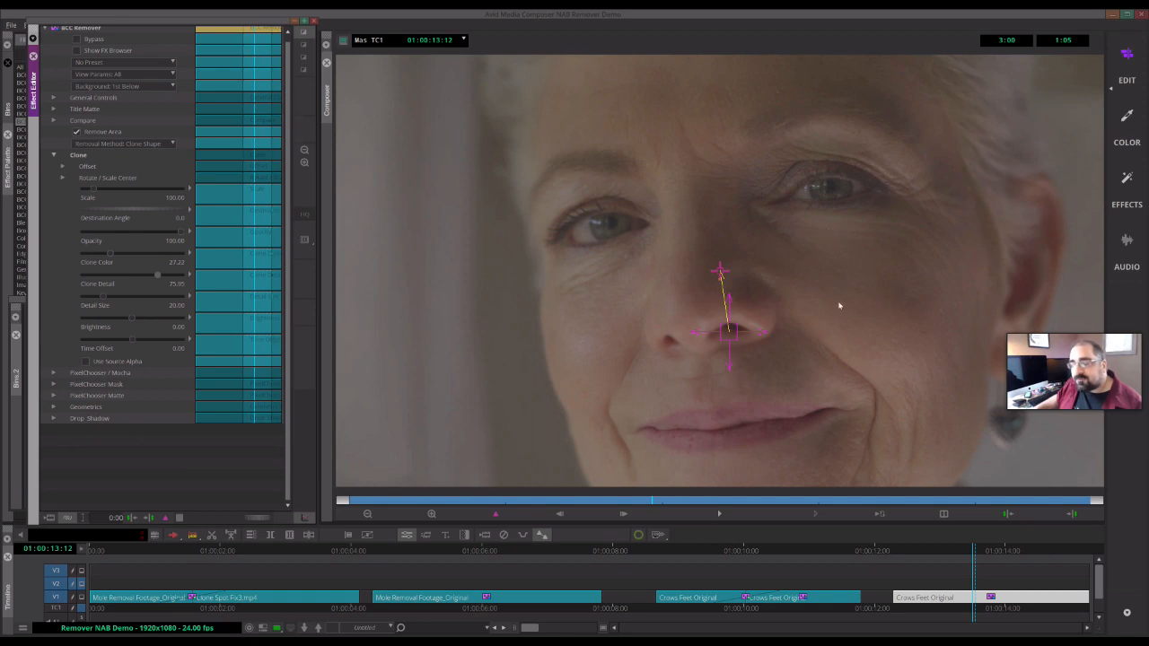
left_click_drag(105, 300, 127, 306)
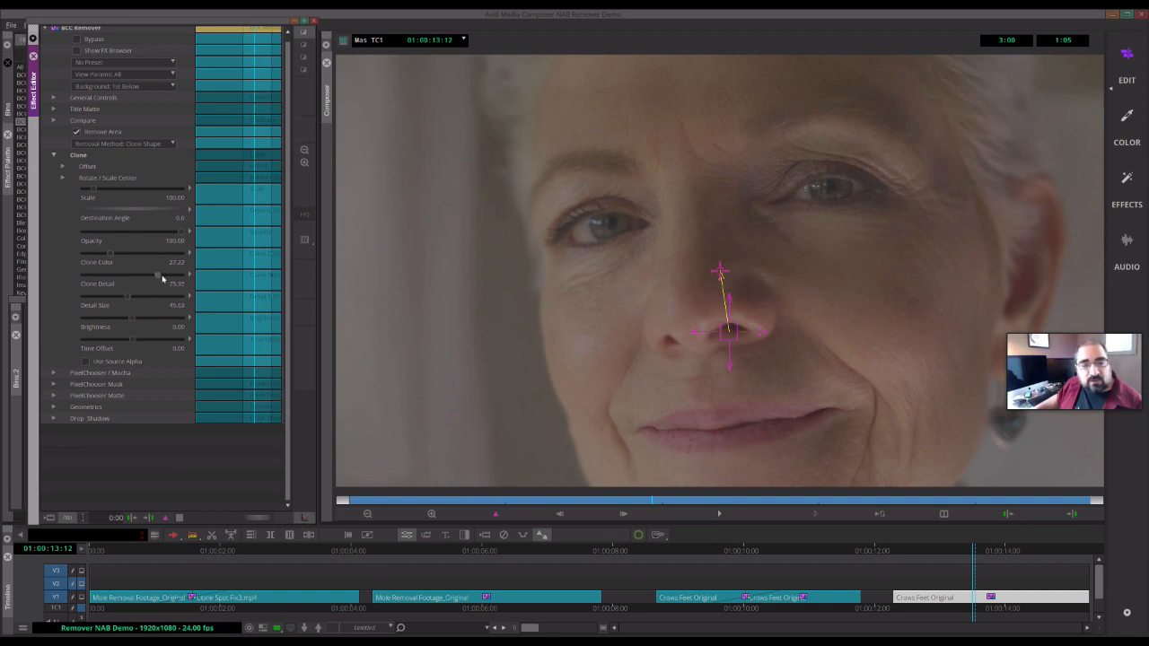
left_click_drag(166, 279, 165, 282)
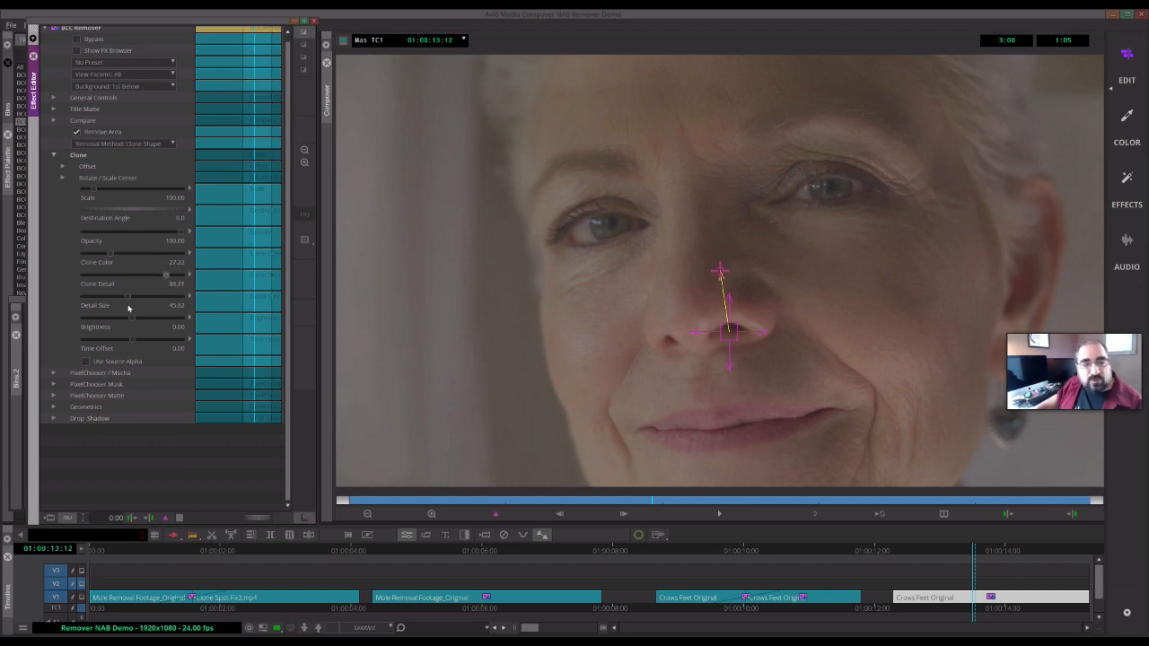
left_click_drag(141, 296, 149, 295)
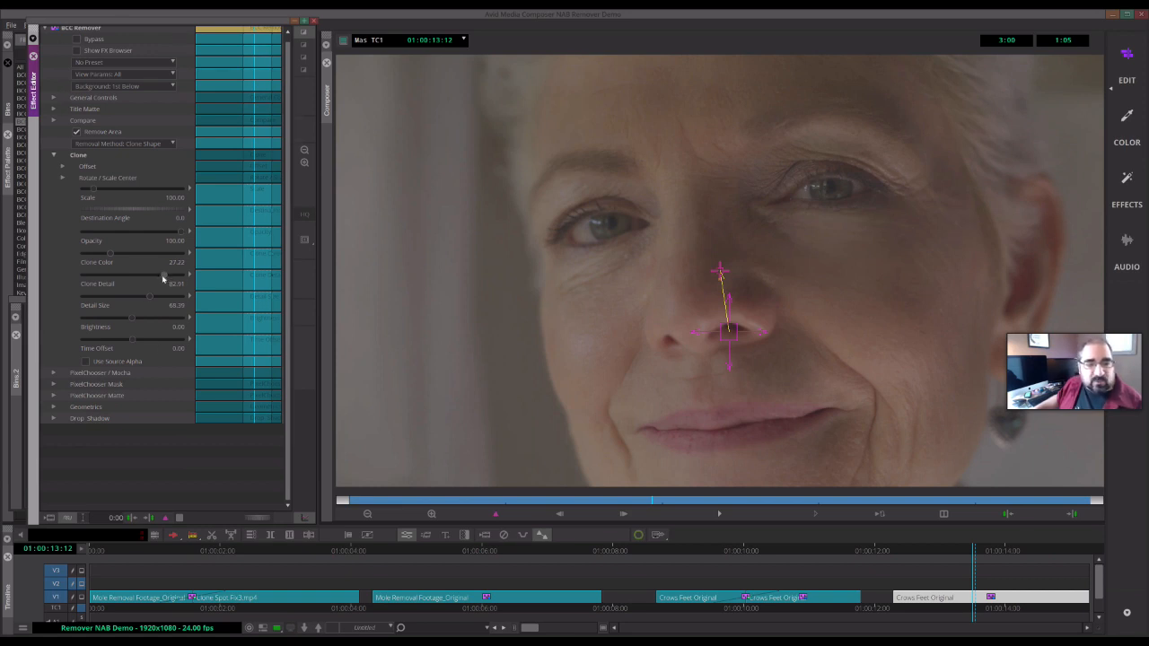
left_click_drag(166, 277, 167, 277)
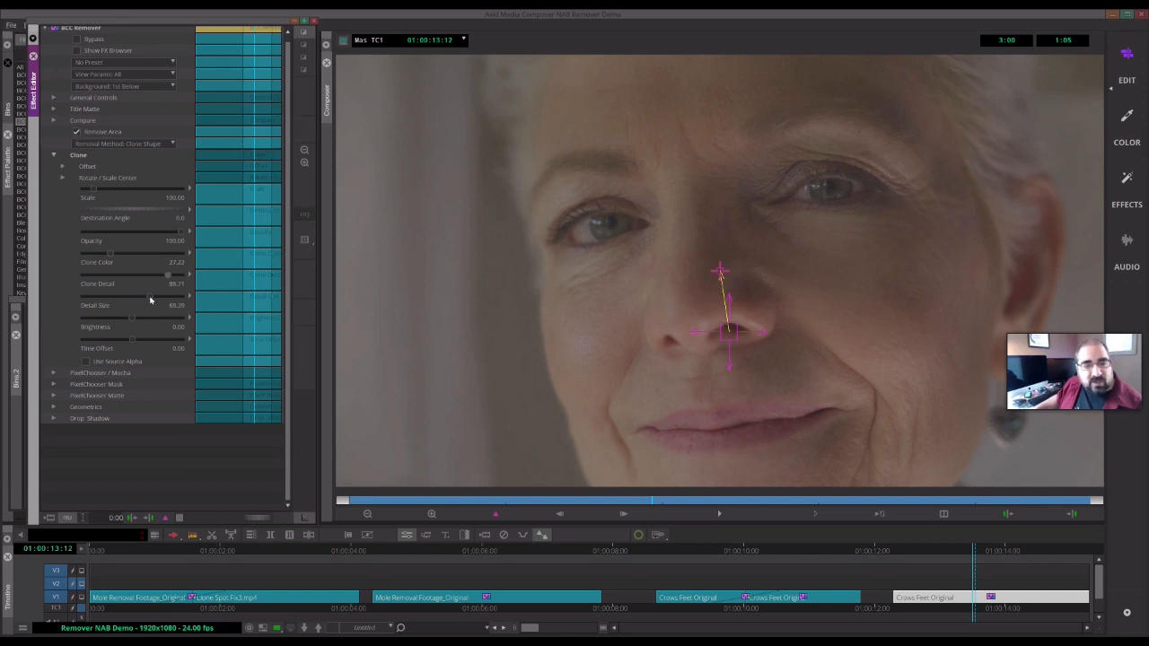
left_click_drag(156, 298, 156, 298)
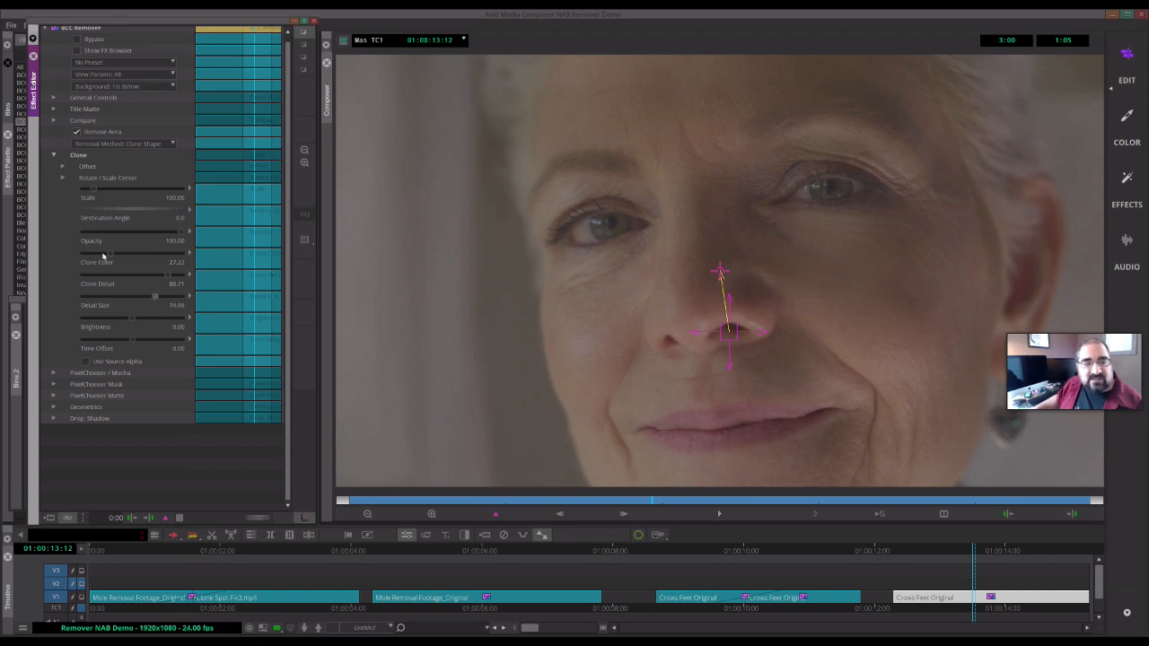
left_click_drag(116, 257, 107, 254)
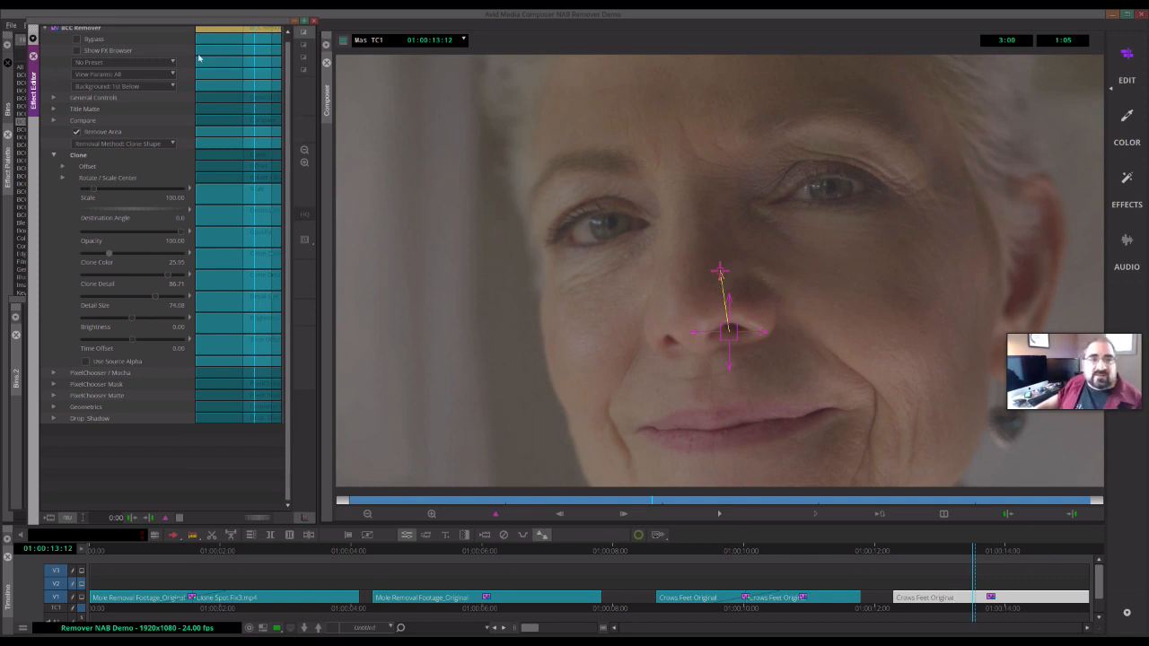
- Apply a second BCC Remover effect to the Crows Feet Original clip and expand its parameters
left_click_drag(239, 70, 240, 71)
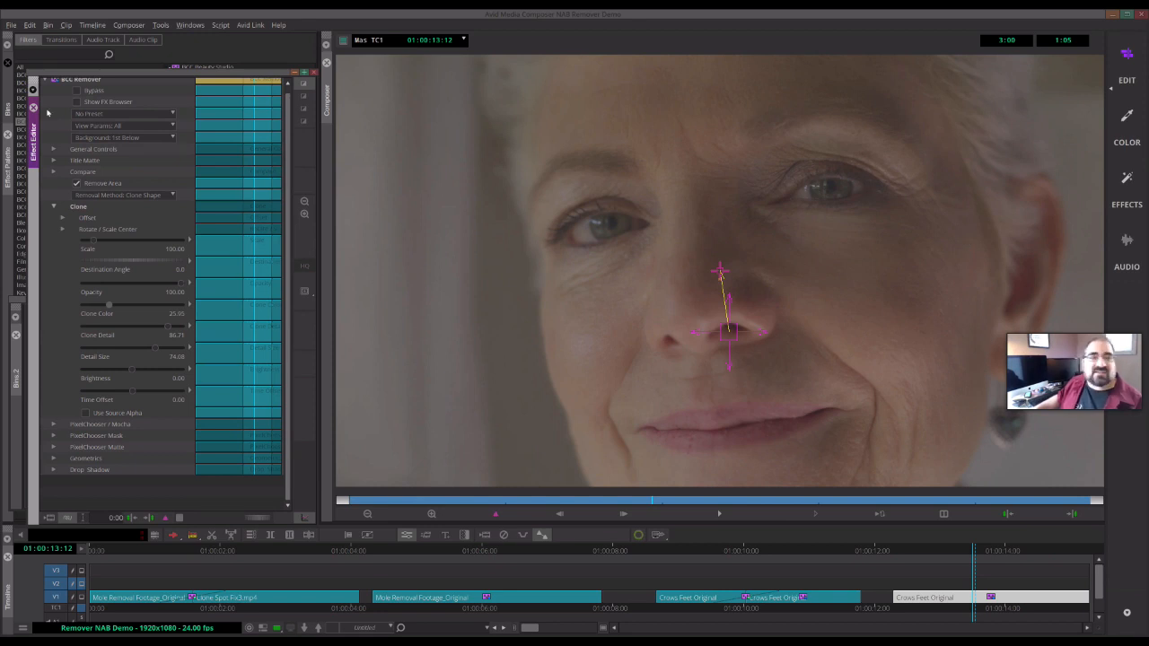
left_click(239, 66)
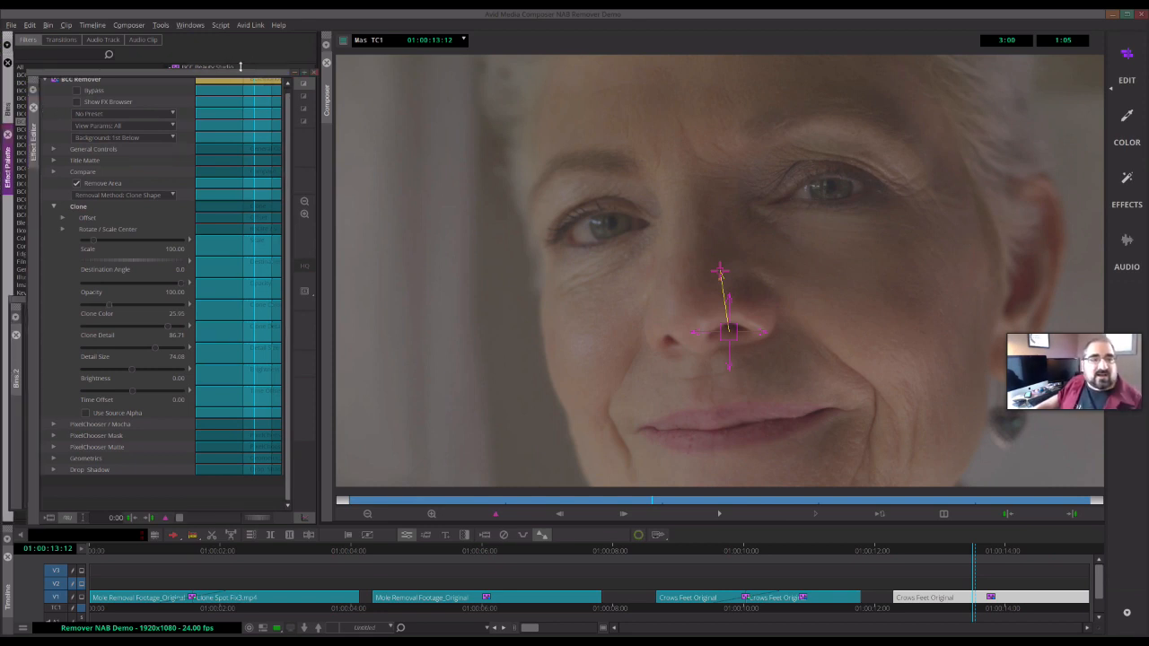
left_click_drag(240, 66, 239, 364)
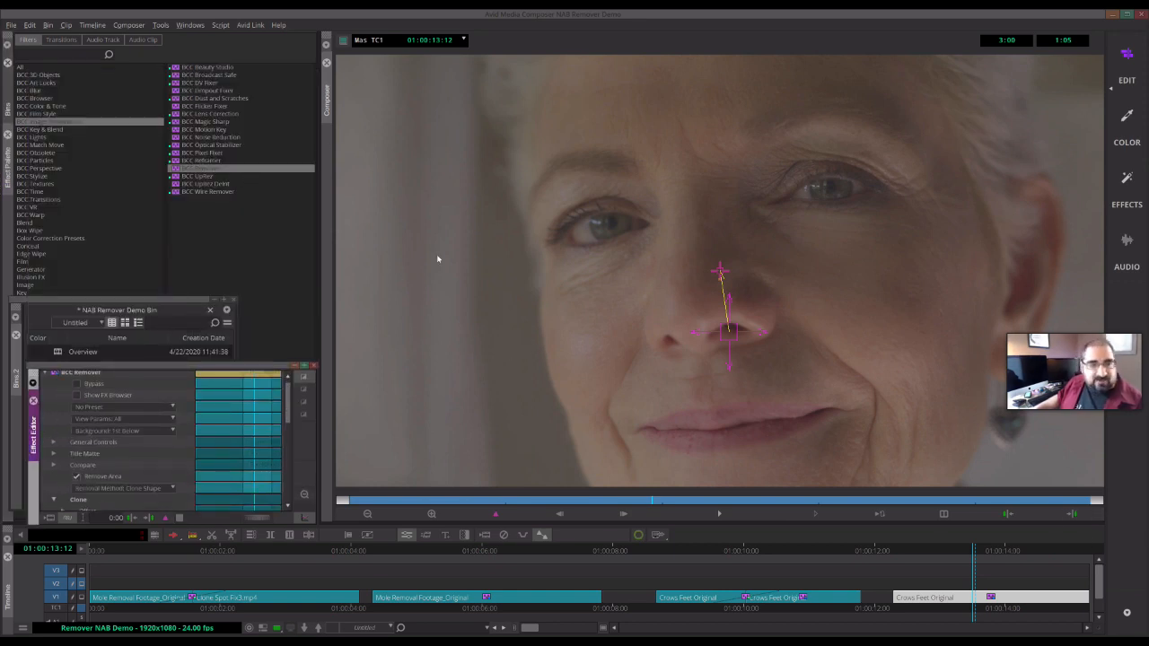
mouse_move(203, 169)
left_mouse_down()
mouse_move(1046, 634)
mouse_move(995, 602)
left_mouse_up()
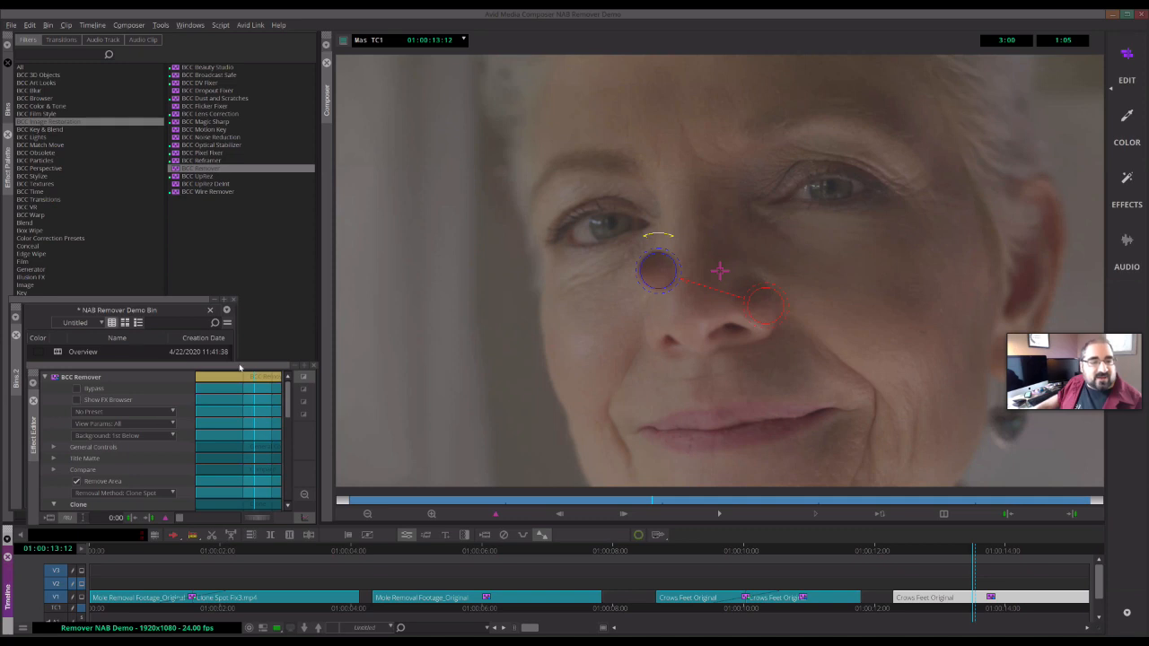
left_click_drag(242, 361, 256, 41)
left_click(44, 59)
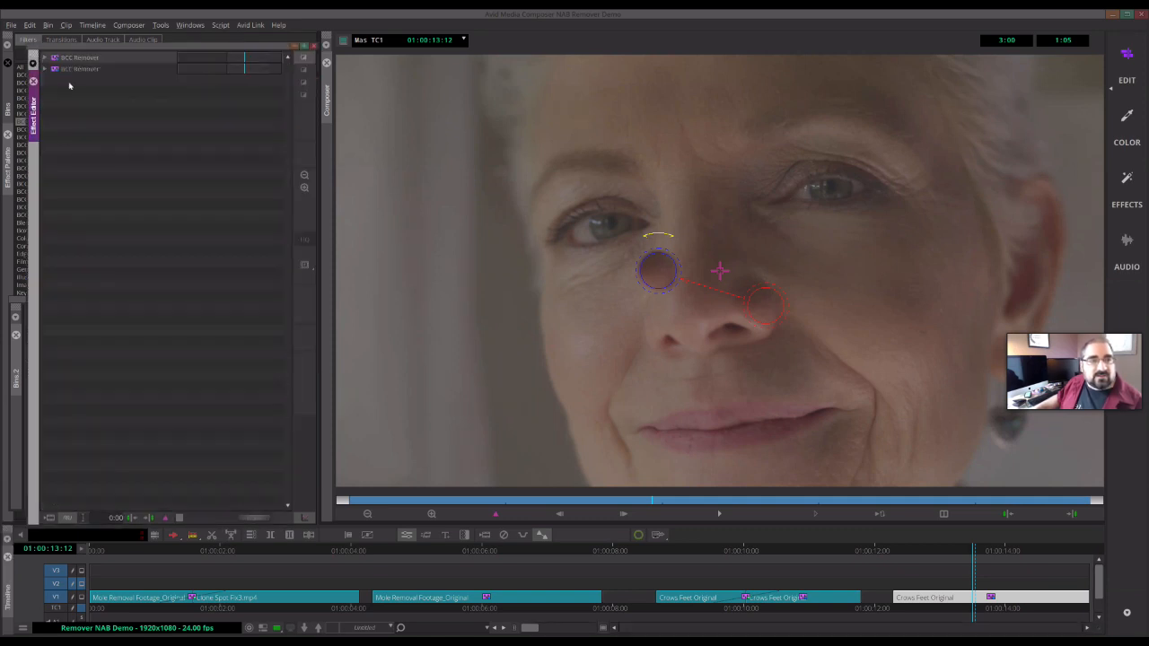
left_click(44, 58)
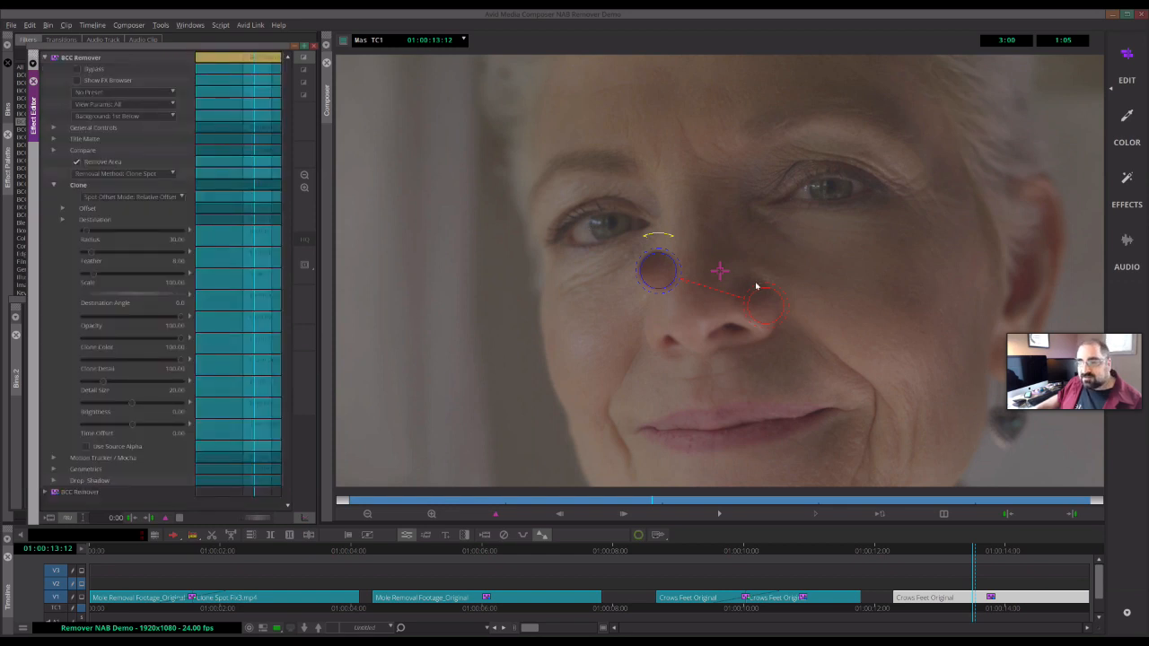
- Set the Removal Method to Clone Shape and expand the PixelChooser / Mocha group
left_click(159, 174)
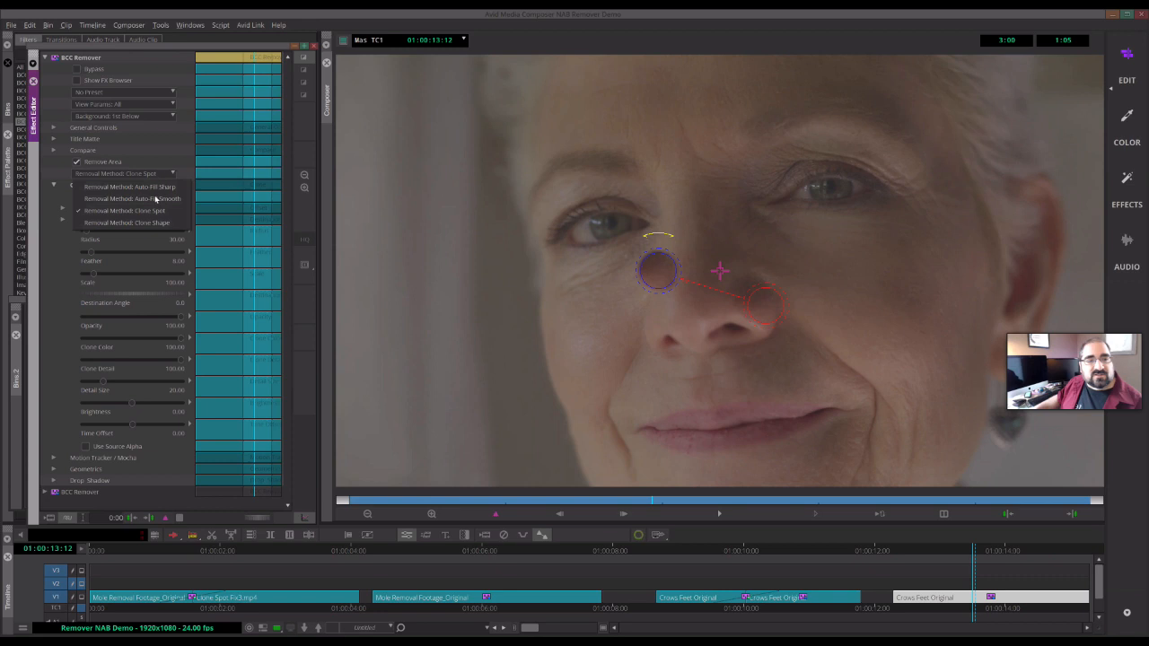
left_click(154, 226)
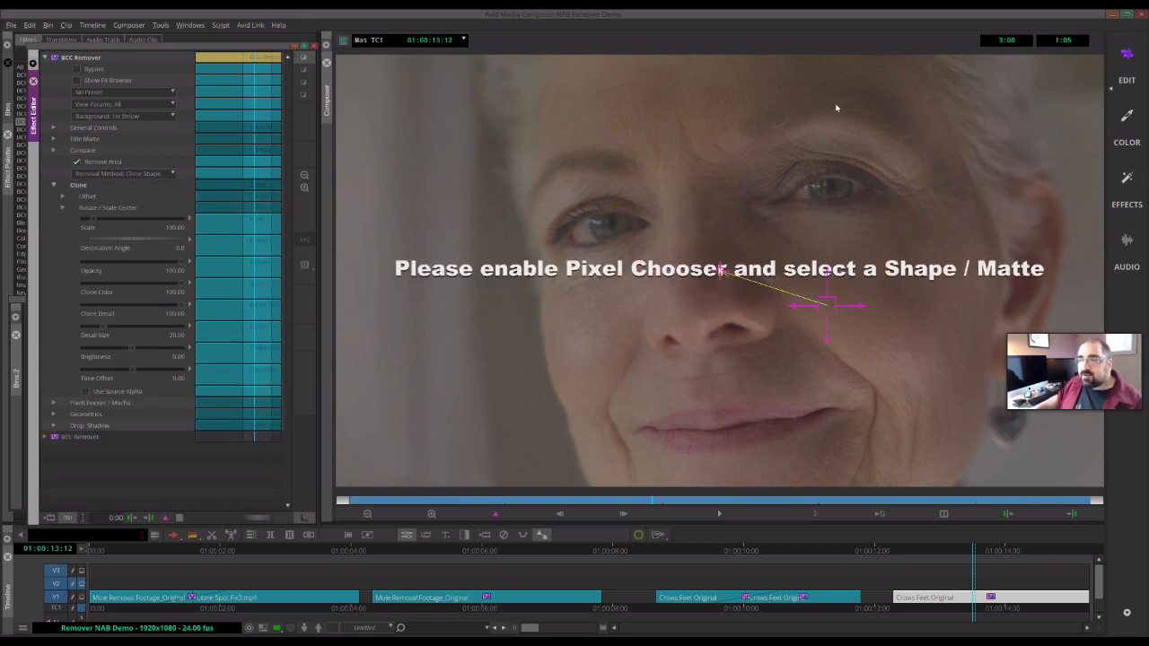
left_click(53, 402)
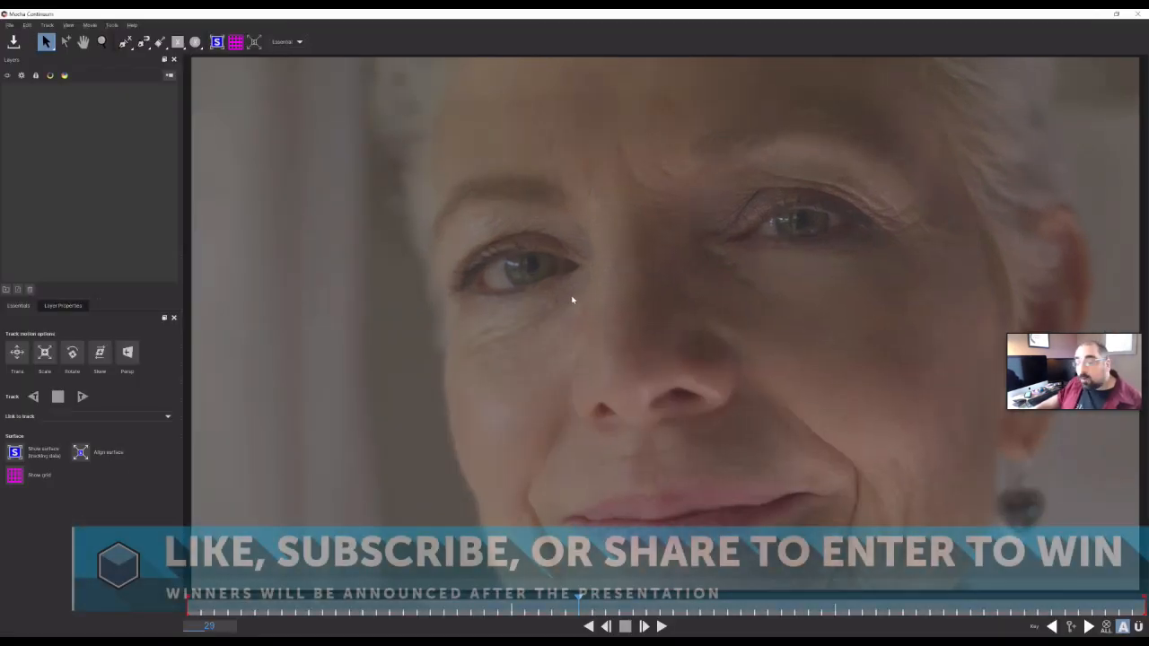
- In Mocha, mask the crow's feet wrinkles below the left eye with a spline and track it forward
left_click(9, 24)
left_click(41, 47)
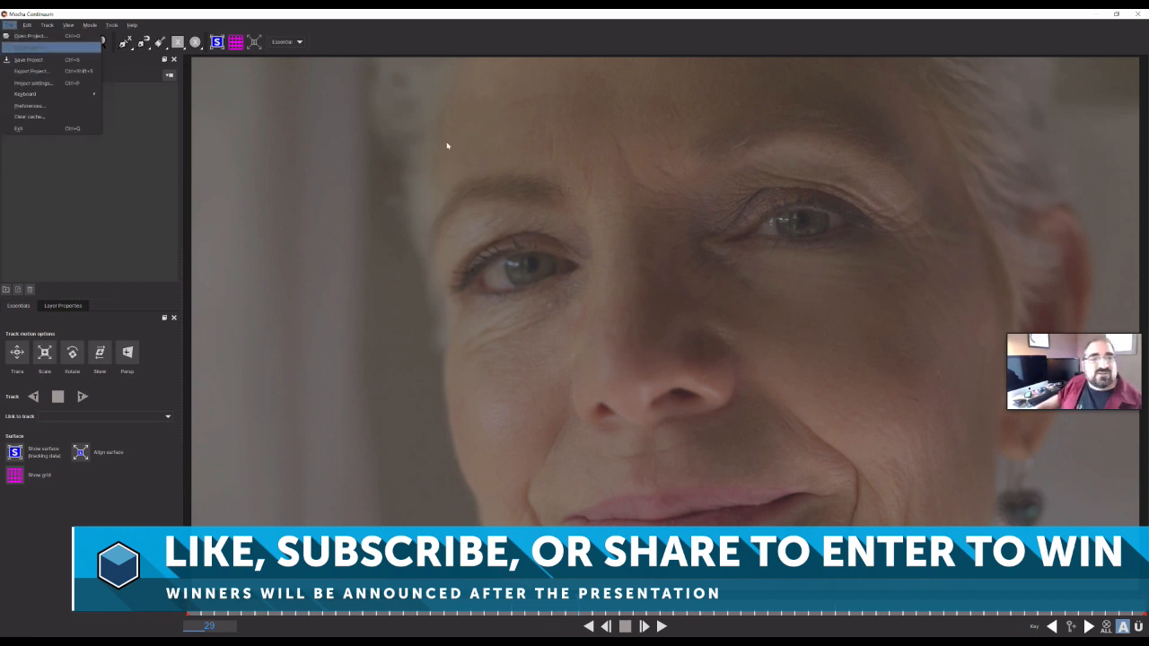
double_click(131, 182)
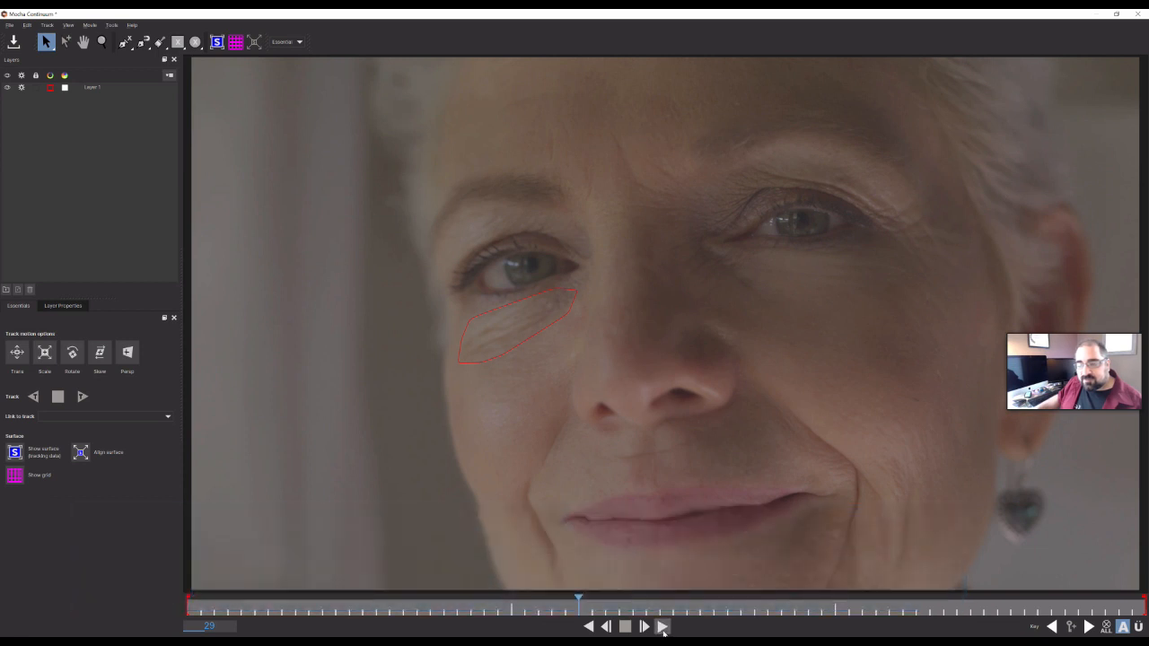
left_click(661, 627)
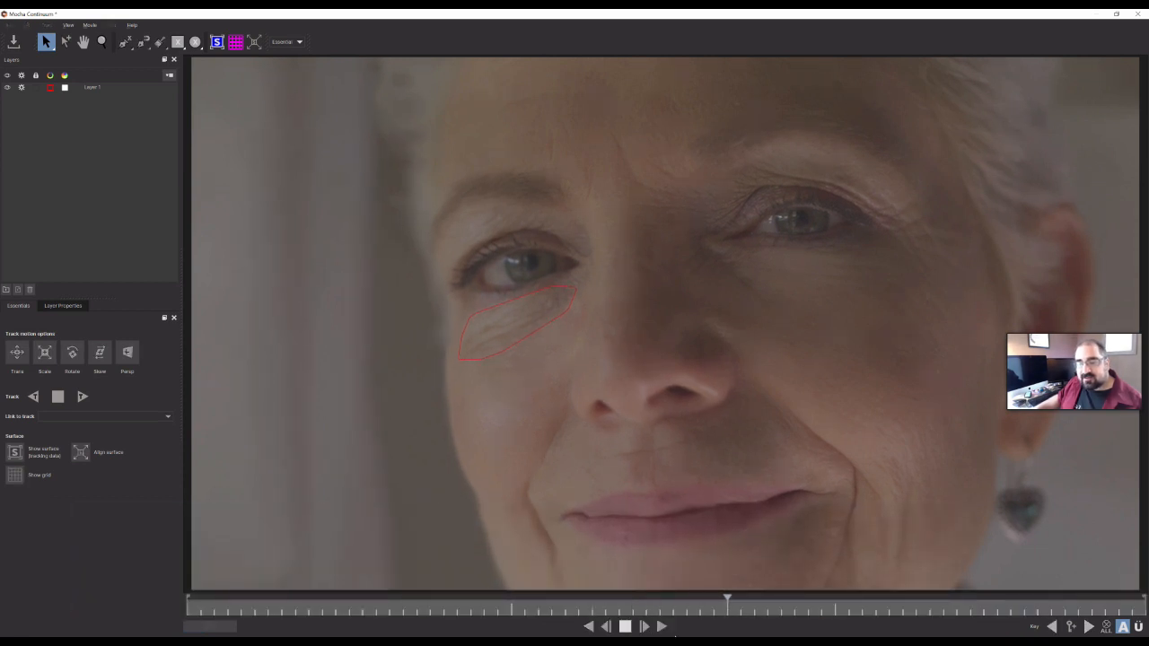
left_click(625, 627)
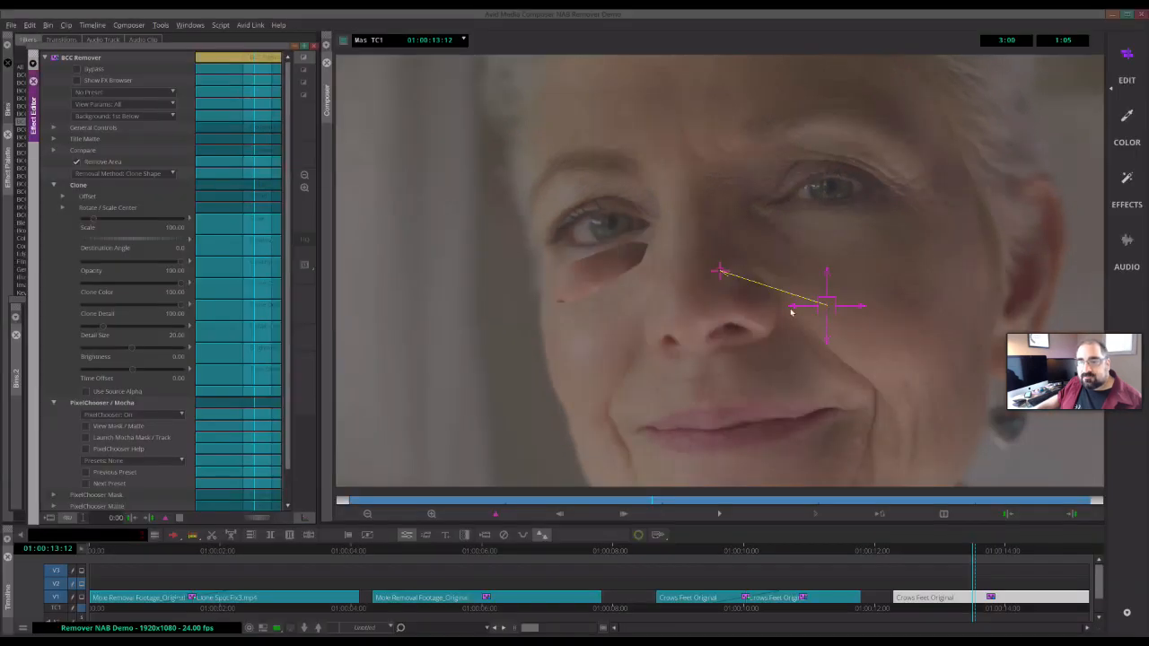
- Move the clone source offset in the viewer to a relative offset of about X 98.69, Y 16.43
mouse_move(793, 310)
left_mouse_down()
mouse_move(764, 309)
mouse_move(797, 271)
mouse_move(793, 231)
left_mouse_up()
left_click(792, 319)
mouse_move(726, 273)
left_mouse_down()
mouse_move(715, 272)
mouse_move(767, 263)
mouse_move(753, 265)
left_mouse_up()
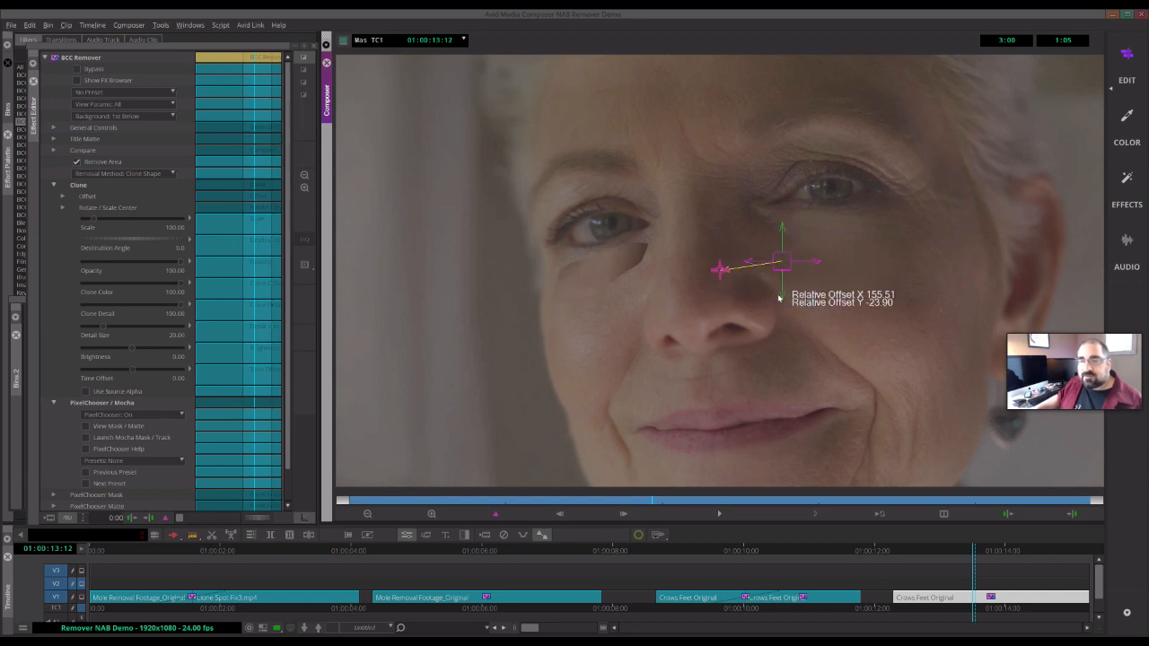
mouse_move(781, 303)
left_mouse_down()
mouse_move(815, 282)
mouse_move(801, 281)
left_mouse_up()
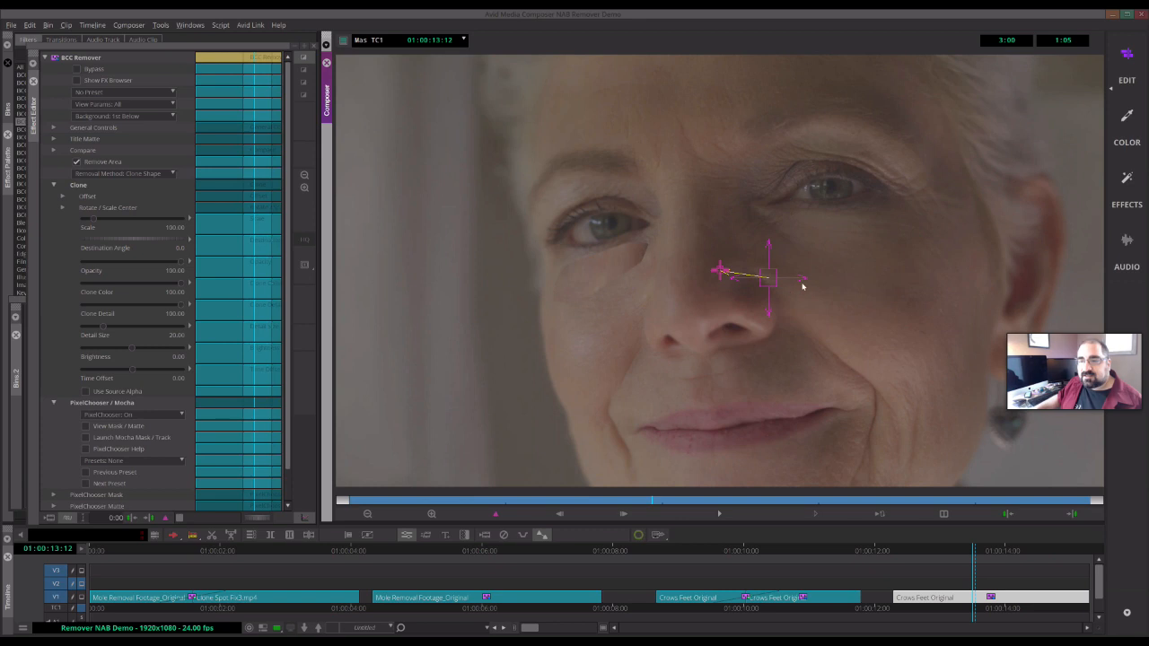
left_click_drag(804, 281, 760, 249)
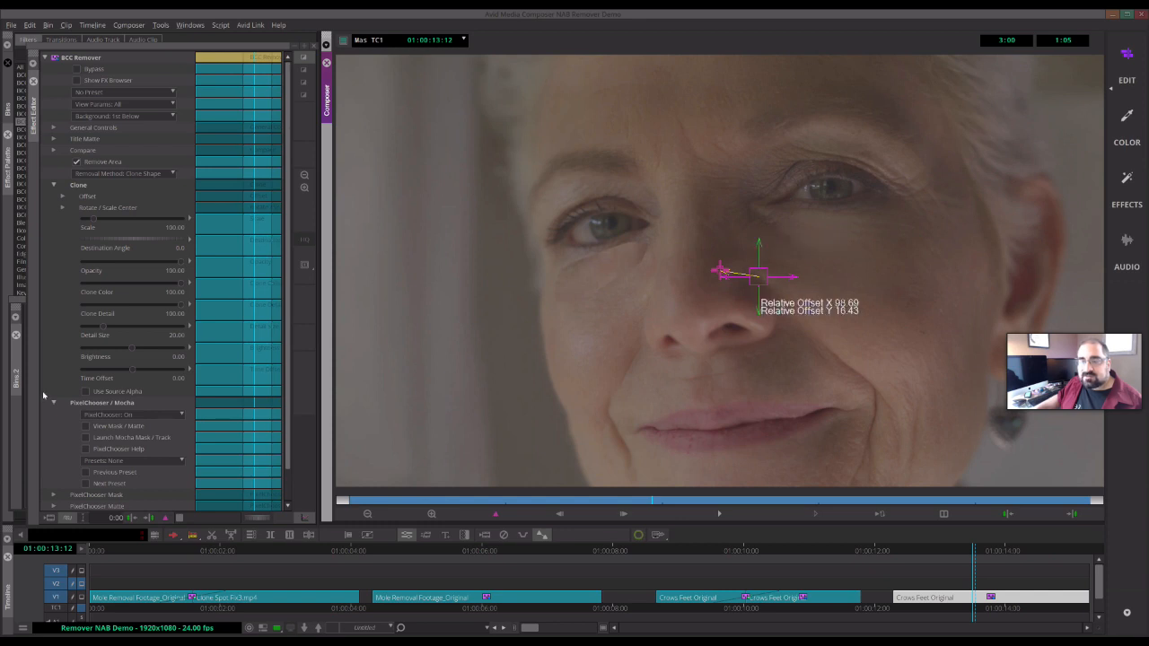
- Expand PixelChooser Mask and set the mask Feather to about 35.44
scroll(60, 481, "down", 2)
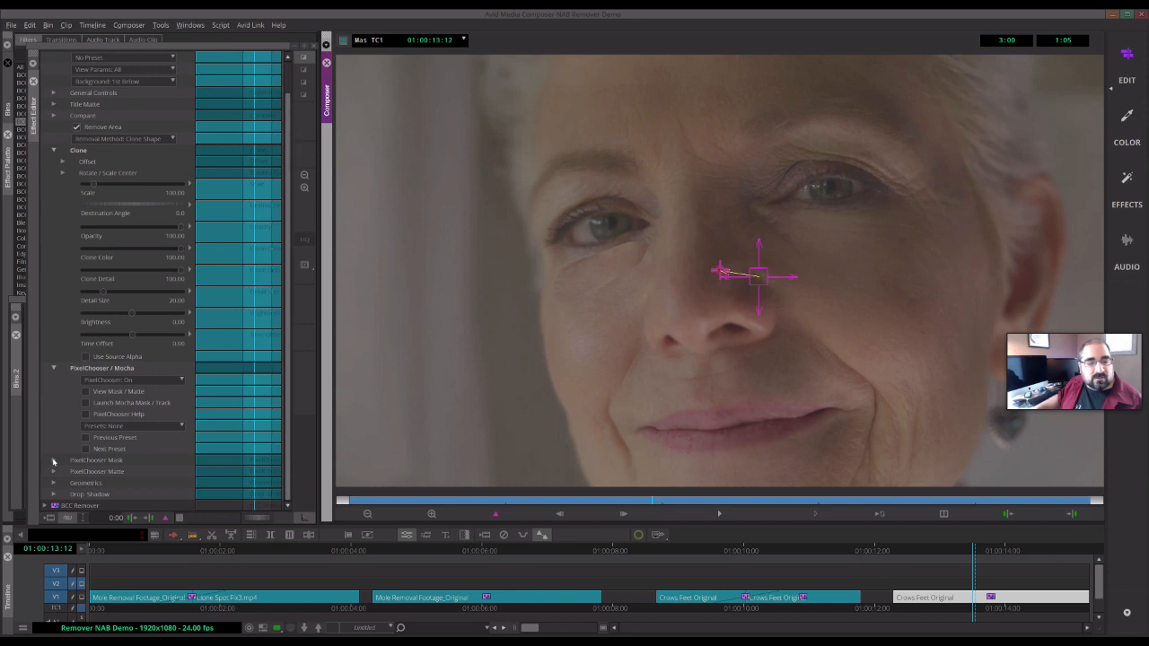
left_click(53, 461)
scroll(111, 458, "down", 4)
left_click_drag(92, 446, 94, 441)
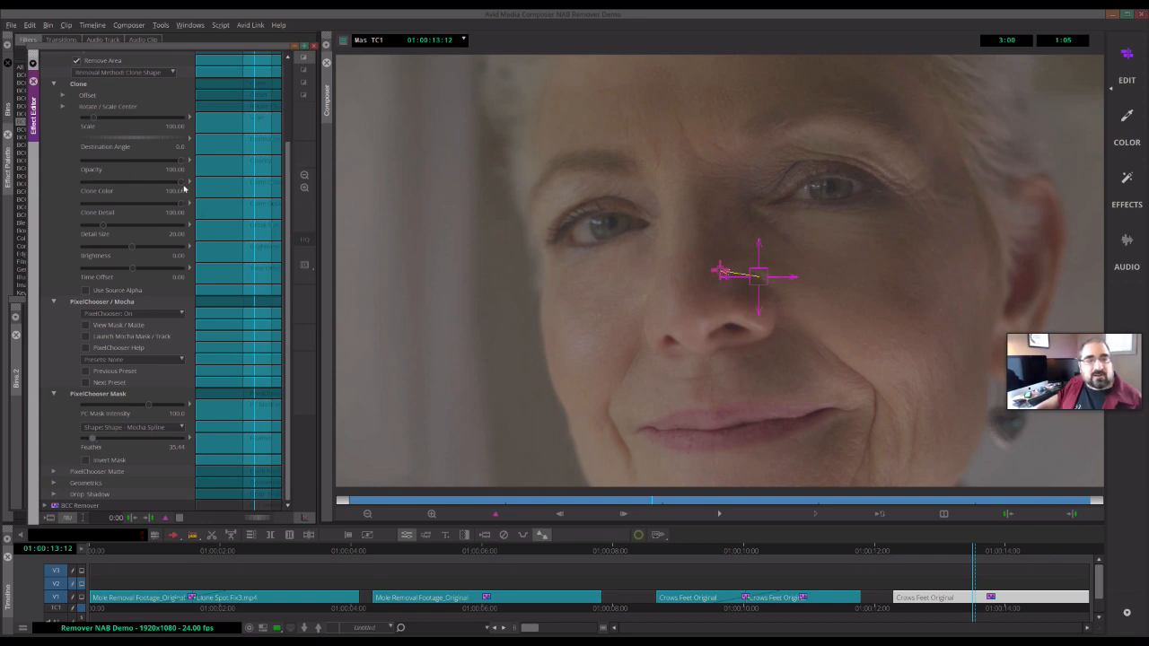
- Set Clone Color to about 58.33 and Clone Detail to about 76.38
mouse_move(182, 185)
left_mouse_down()
mouse_move(119, 182)
mouse_move(138, 182)
left_mouse_up()
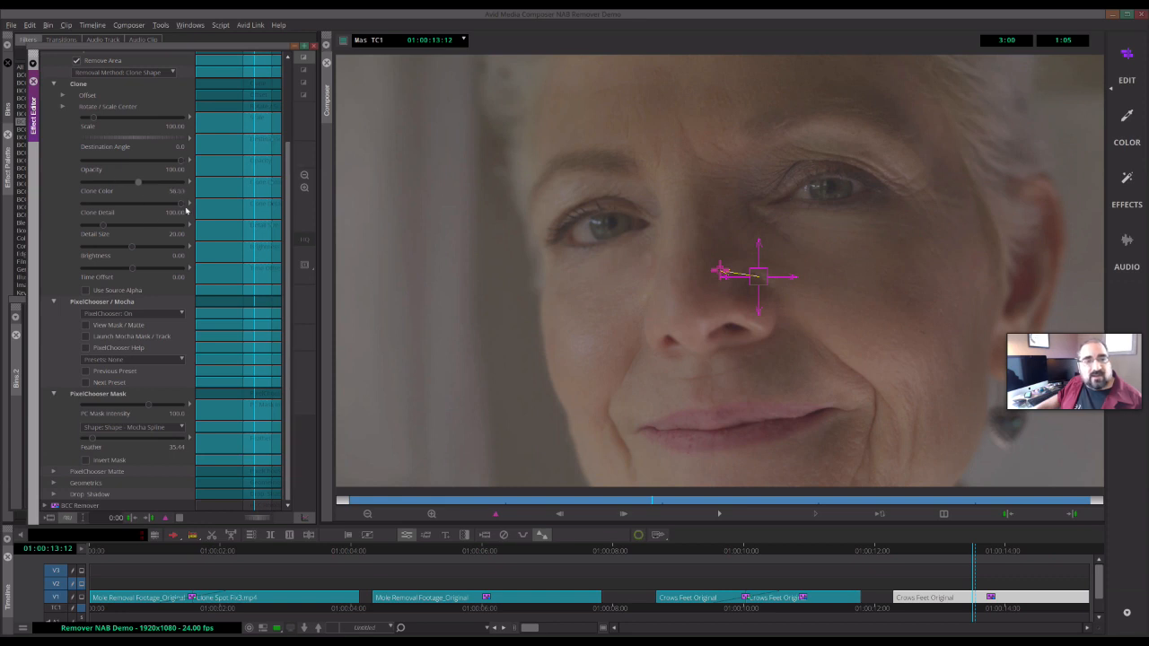
left_click(152, 206)
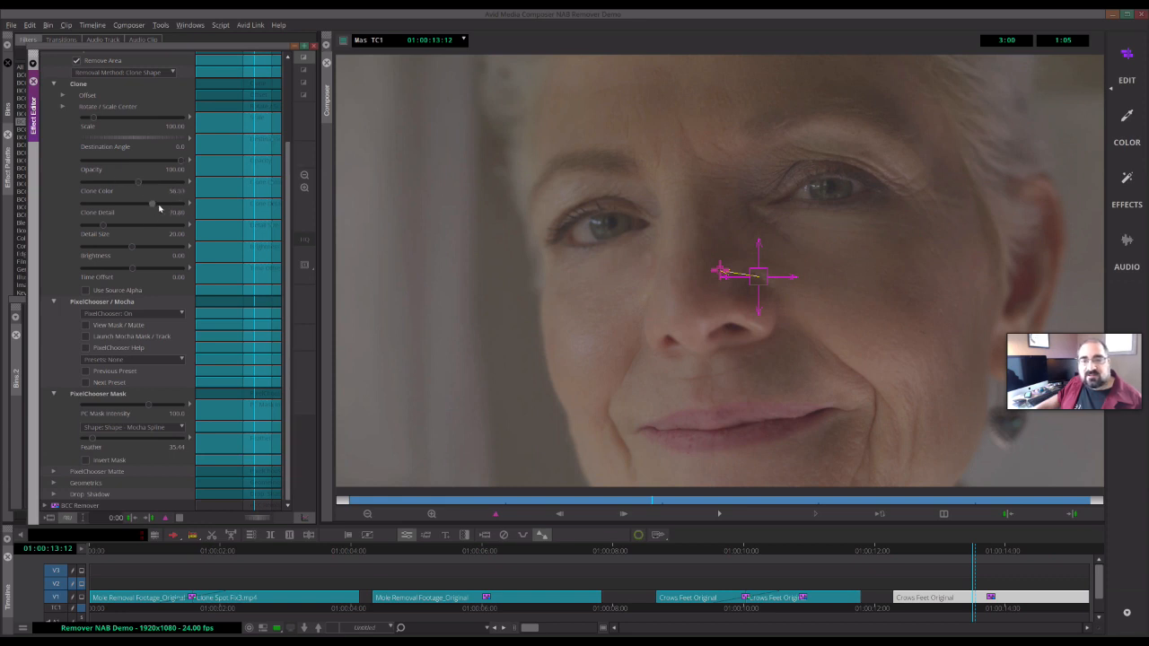
left_click(159, 208)
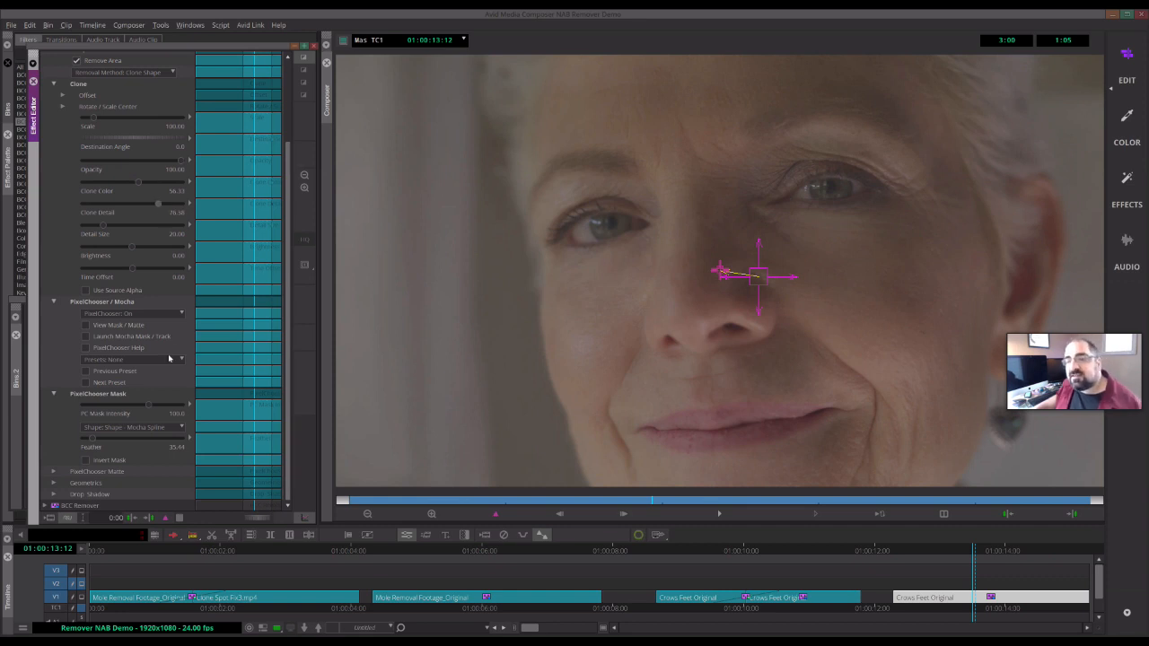
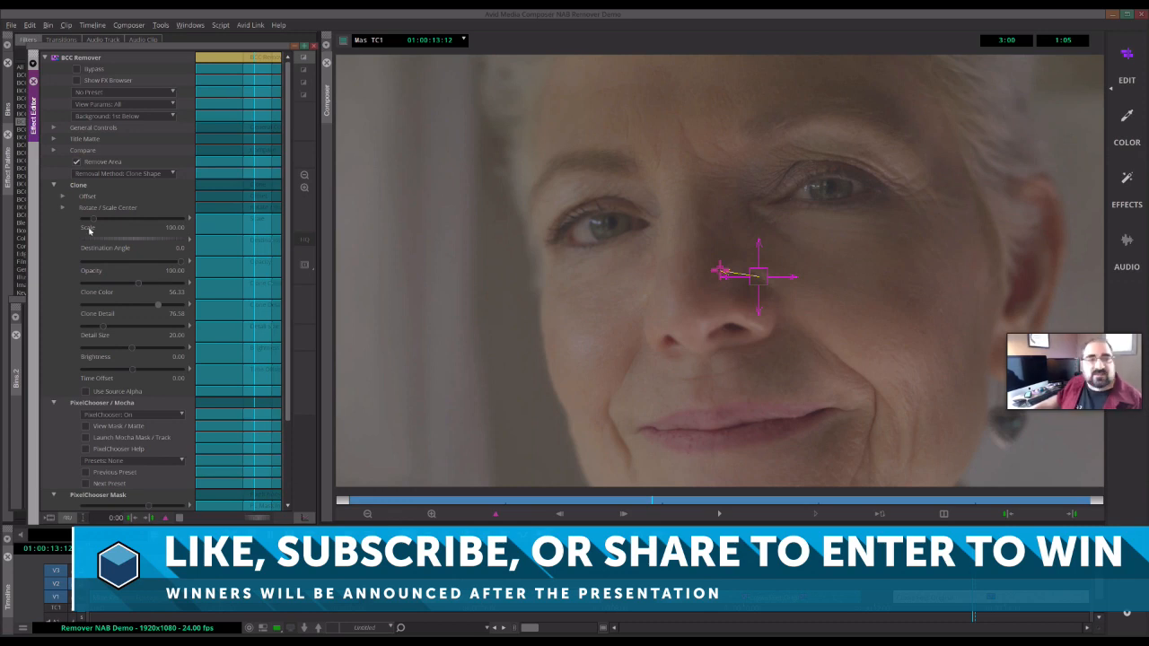
- Load the Right Eye.bsp preset into the first BCC Remover effect
left_click(93, 93)
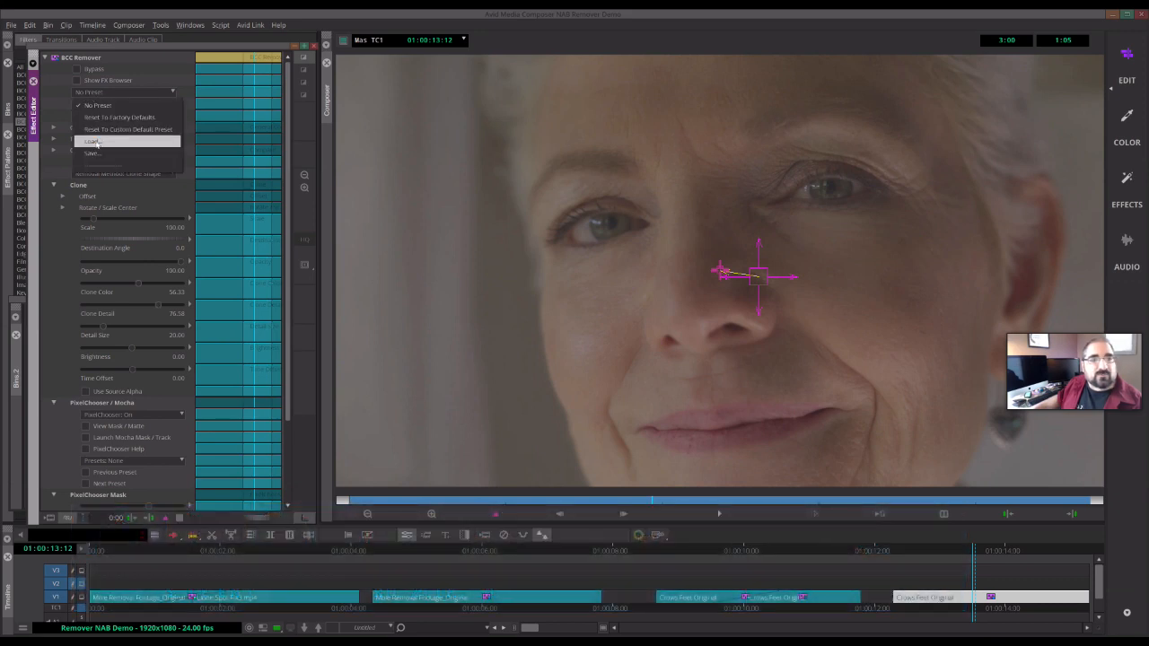
left_click(93, 141)
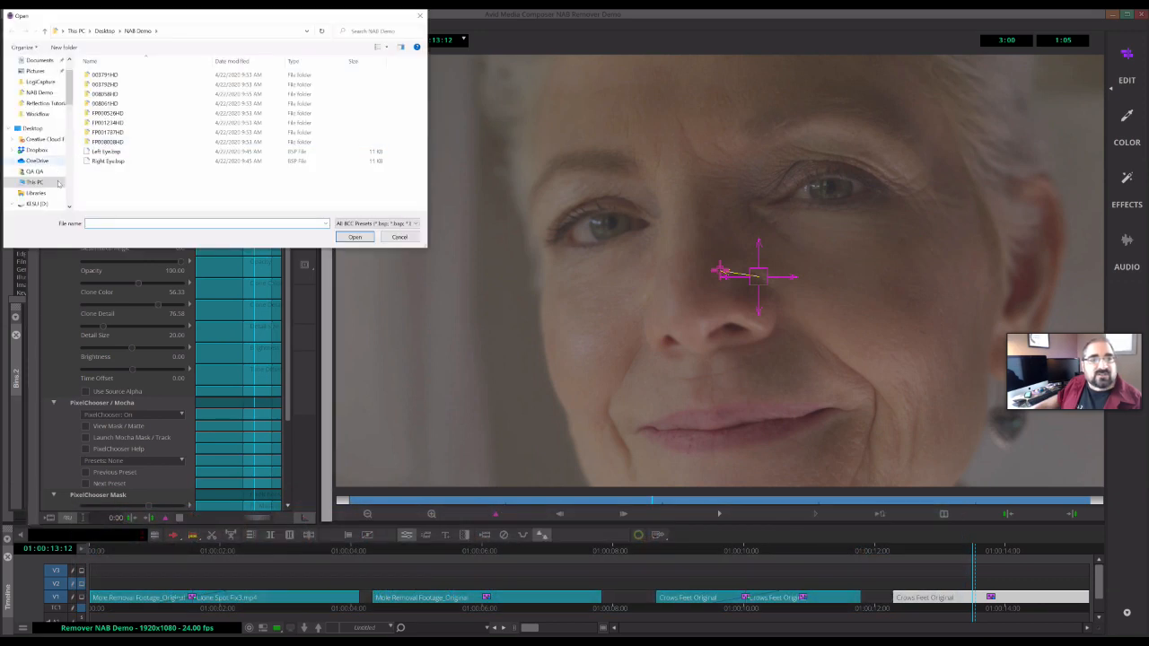
left_click(106, 161)
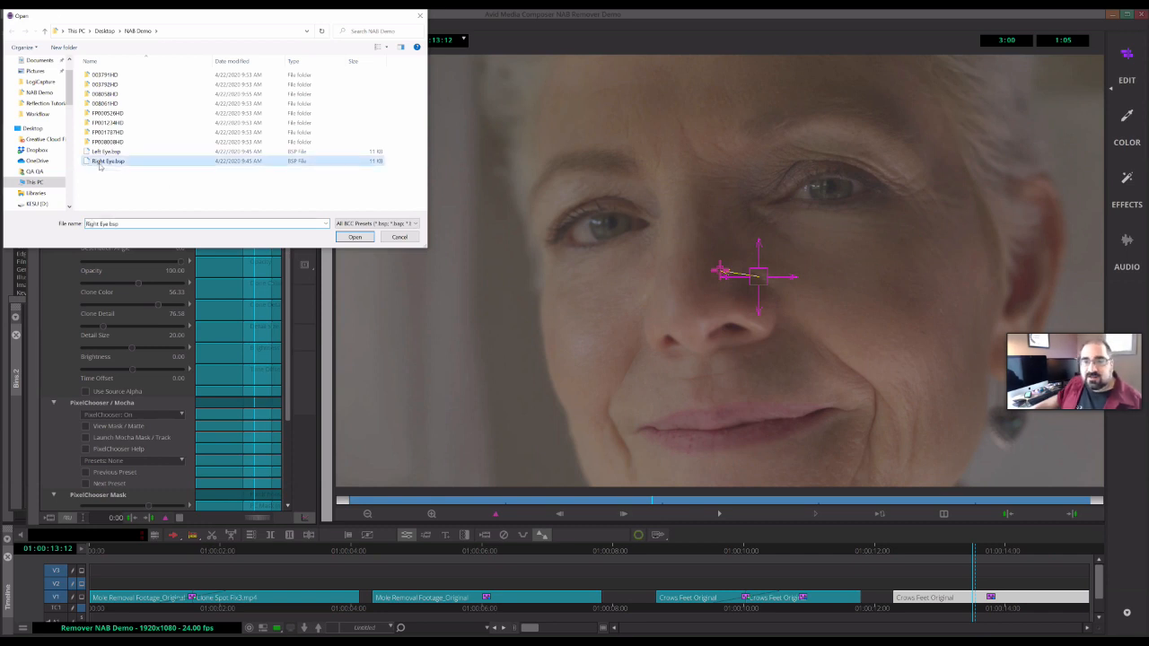
double_click(104, 162)
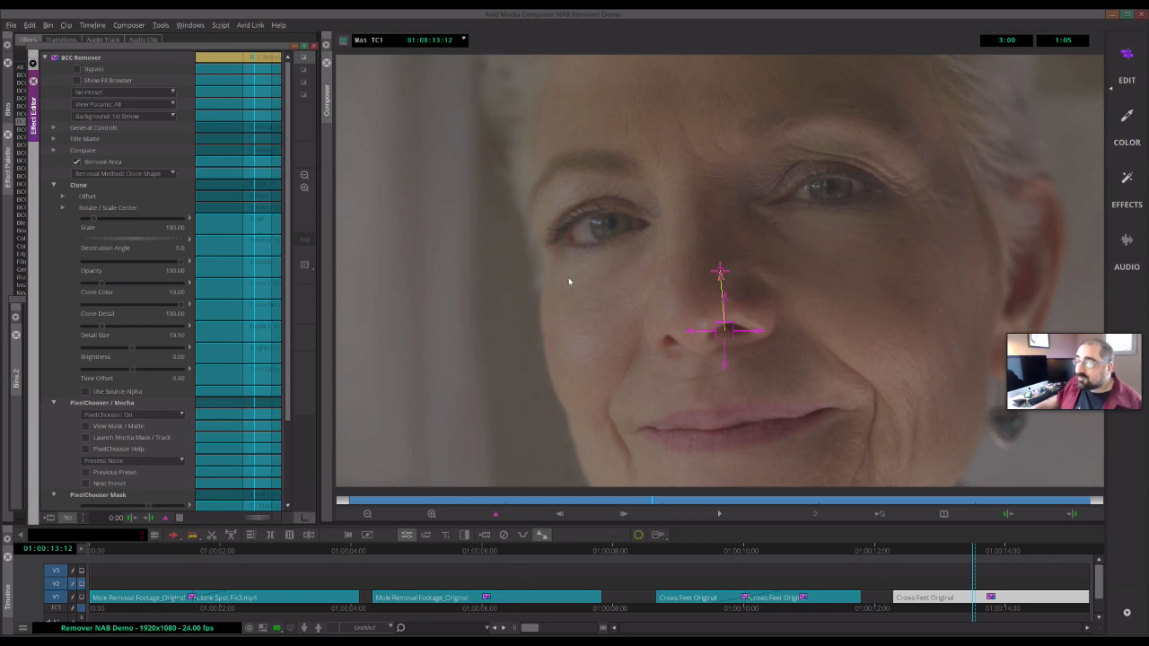
- Switch to the second BCC Remover effect and load the Left Eye.bsp preset into it
left_click(44, 57)
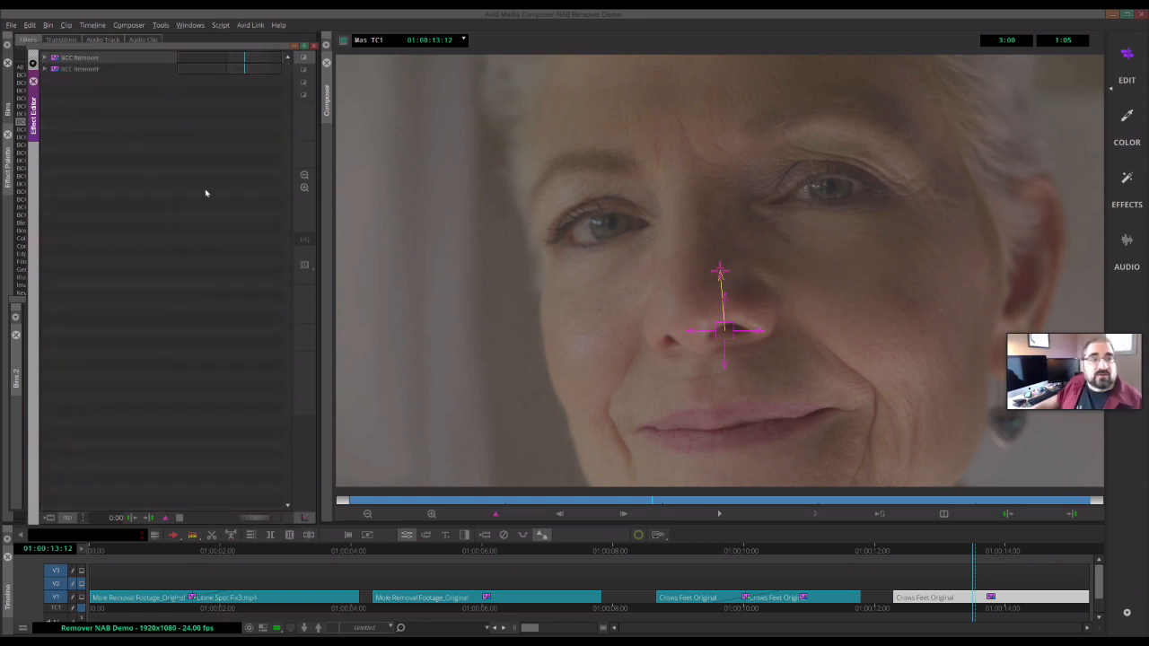
left_click(44, 68)
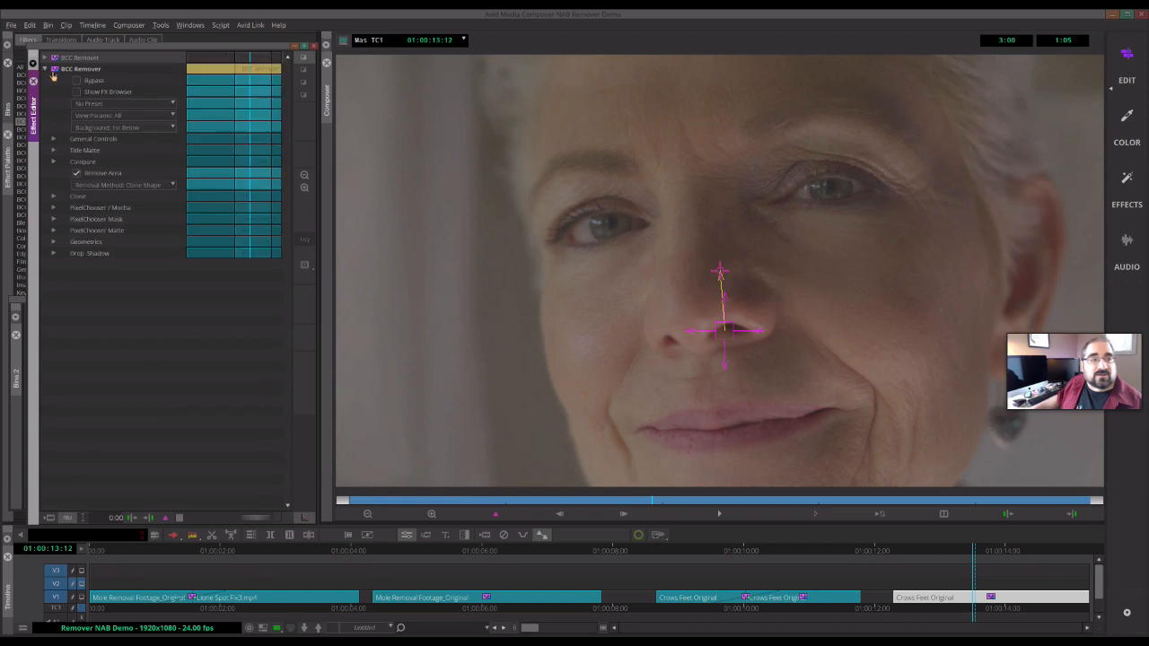
left_click(103, 105)
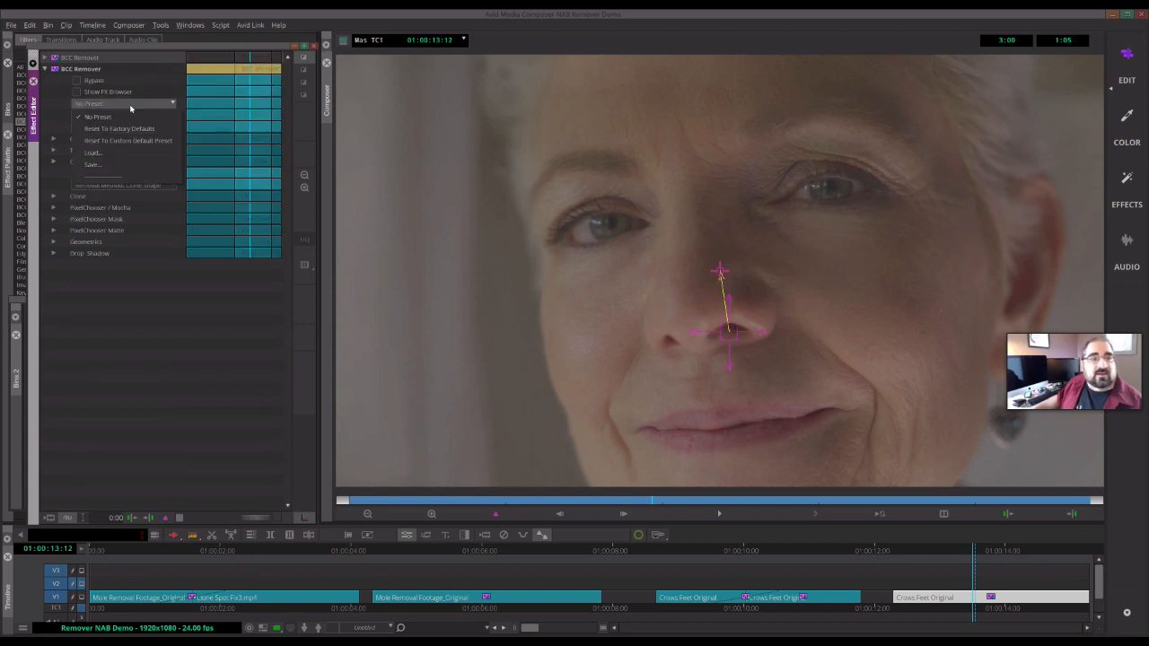
left_click(99, 153)
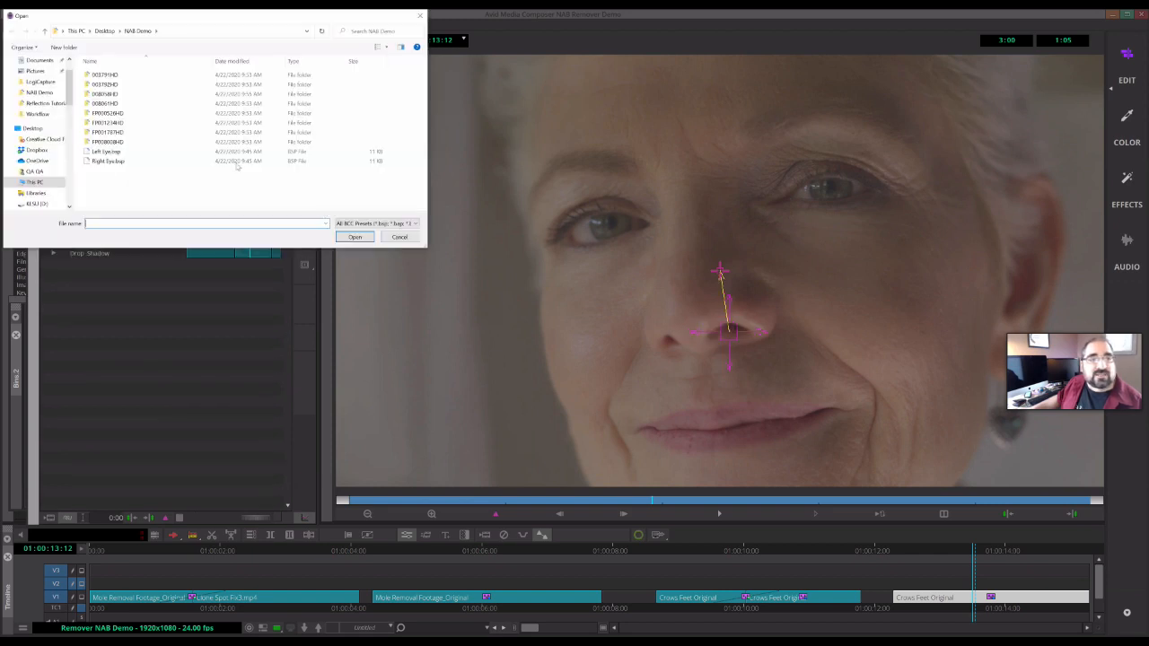
left_click(104, 153)
double_click(105, 155)
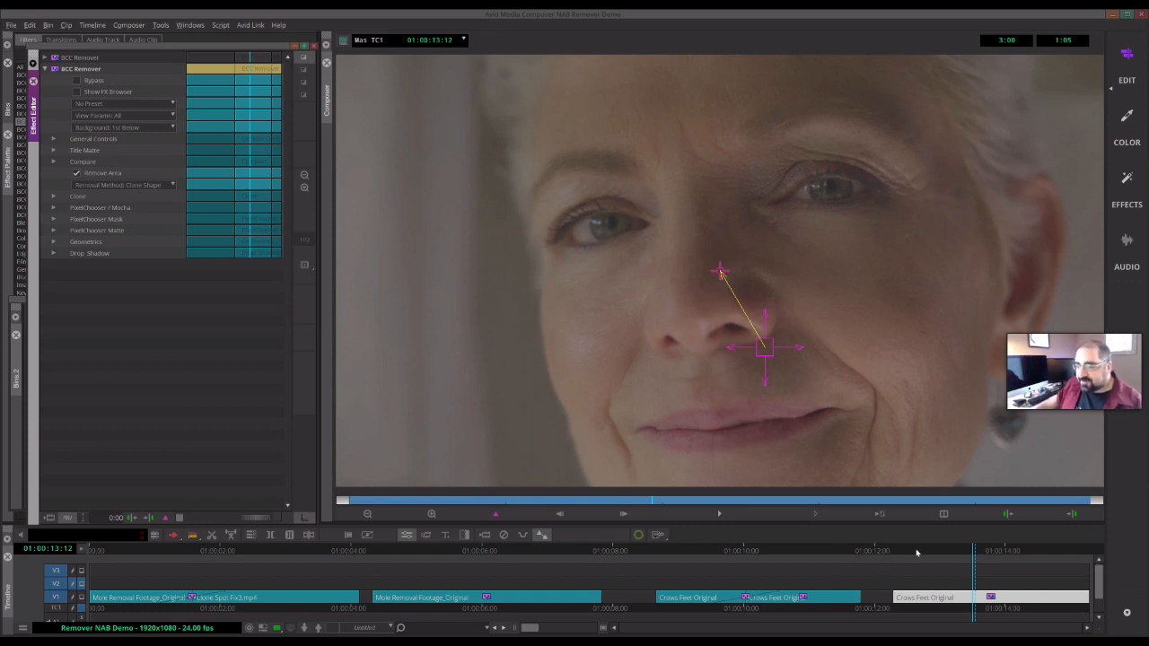
- Reopen the effect editor on the crow's feet clip and review both BCC Remover effects' clone settings
left_click_drag(928, 554, 978, 572)
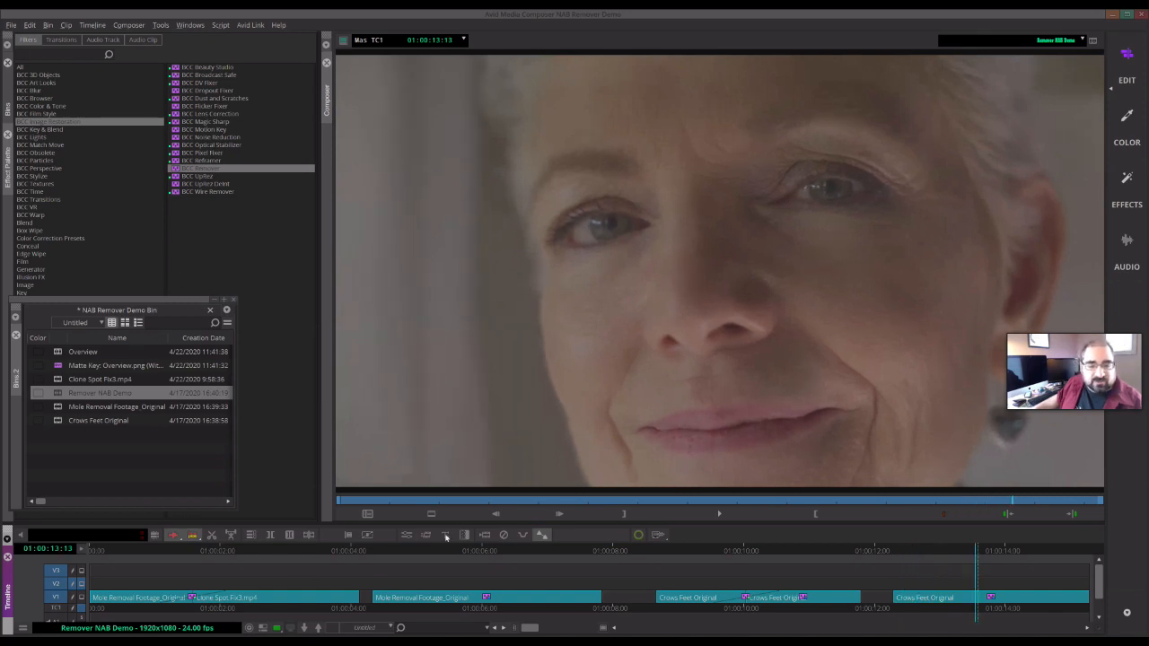
left_click(407, 535)
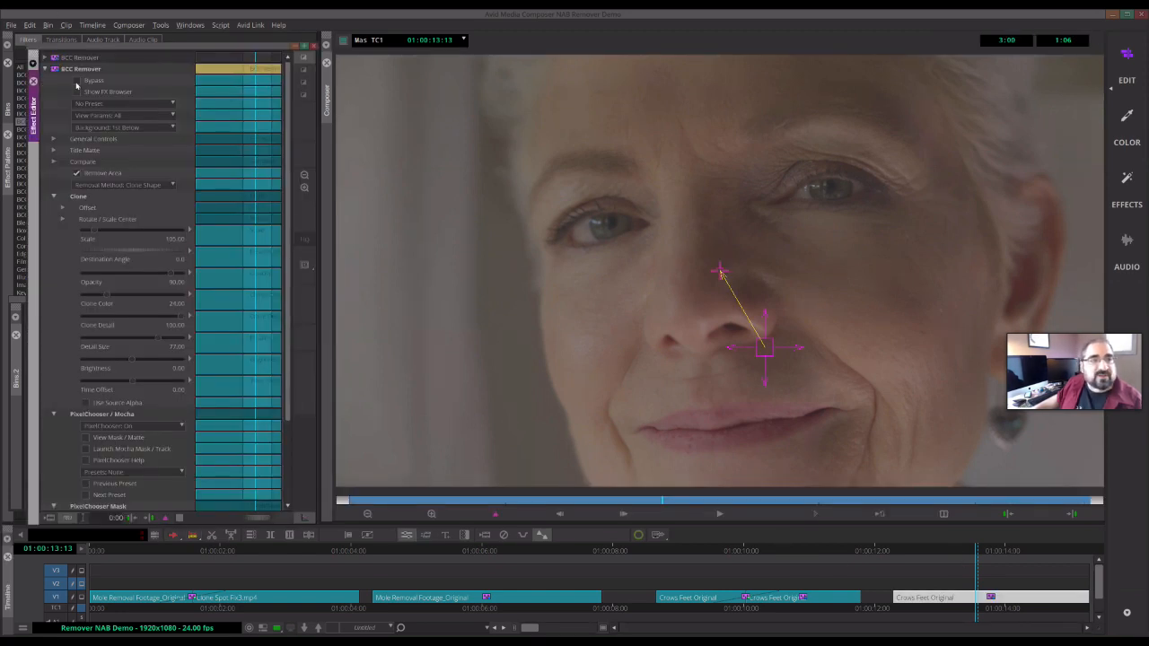
left_click(44, 58)
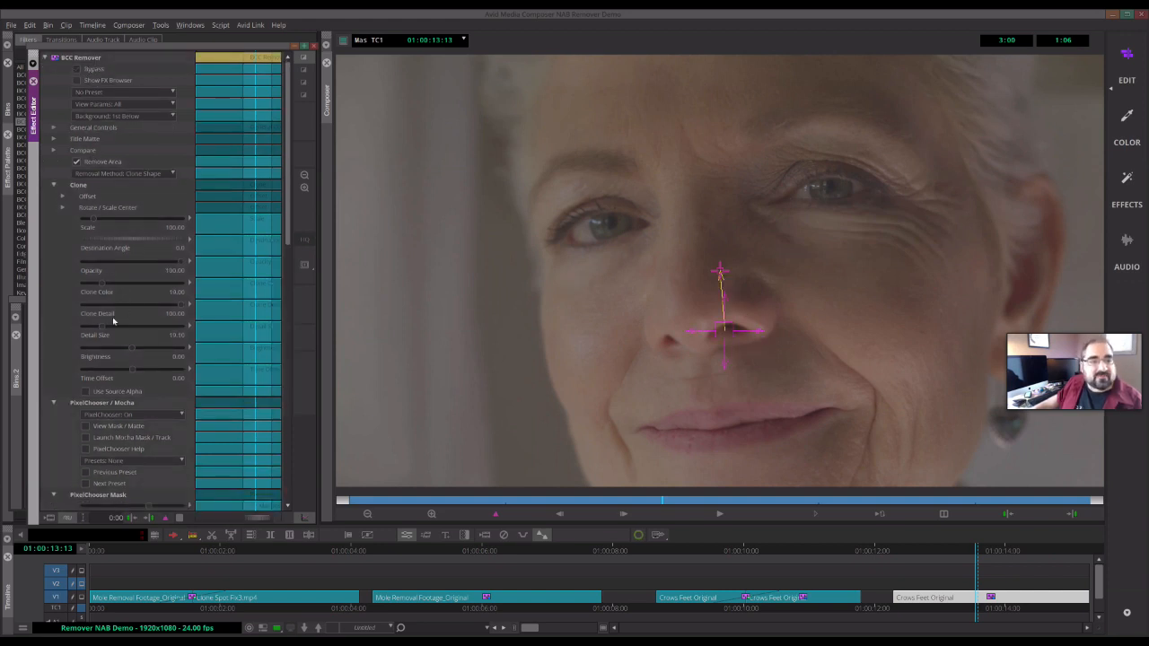
left_click(43, 58)
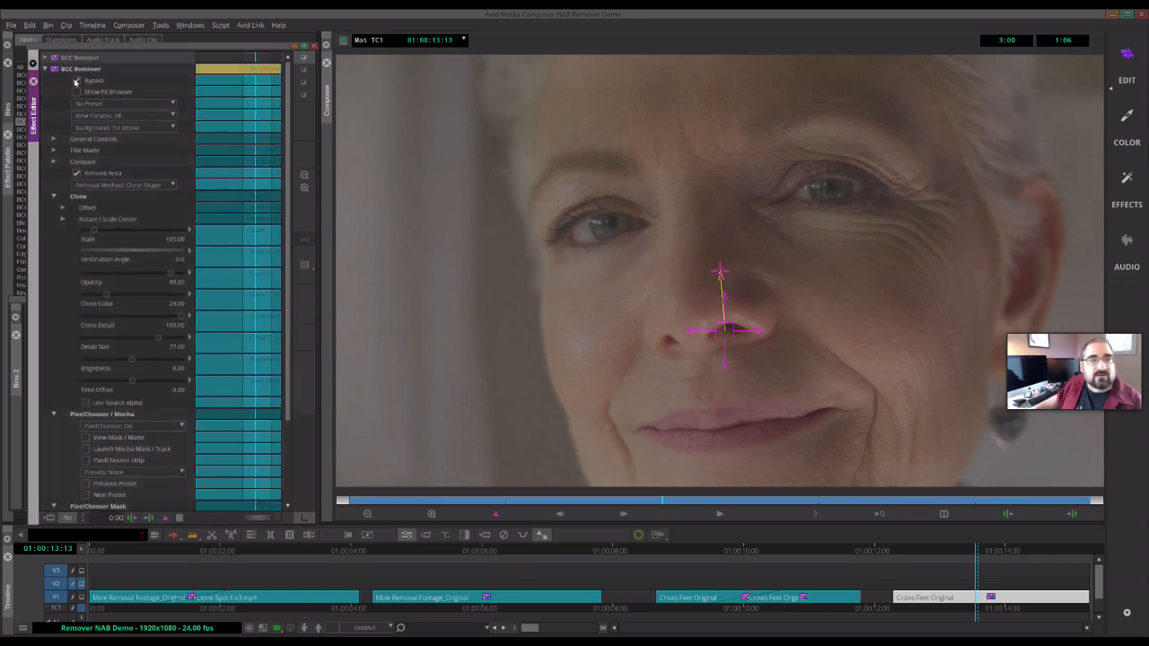
- Toggle Bypass on the second BCC Remover to compare the cleaned result with the original footage
left_click(77, 81)
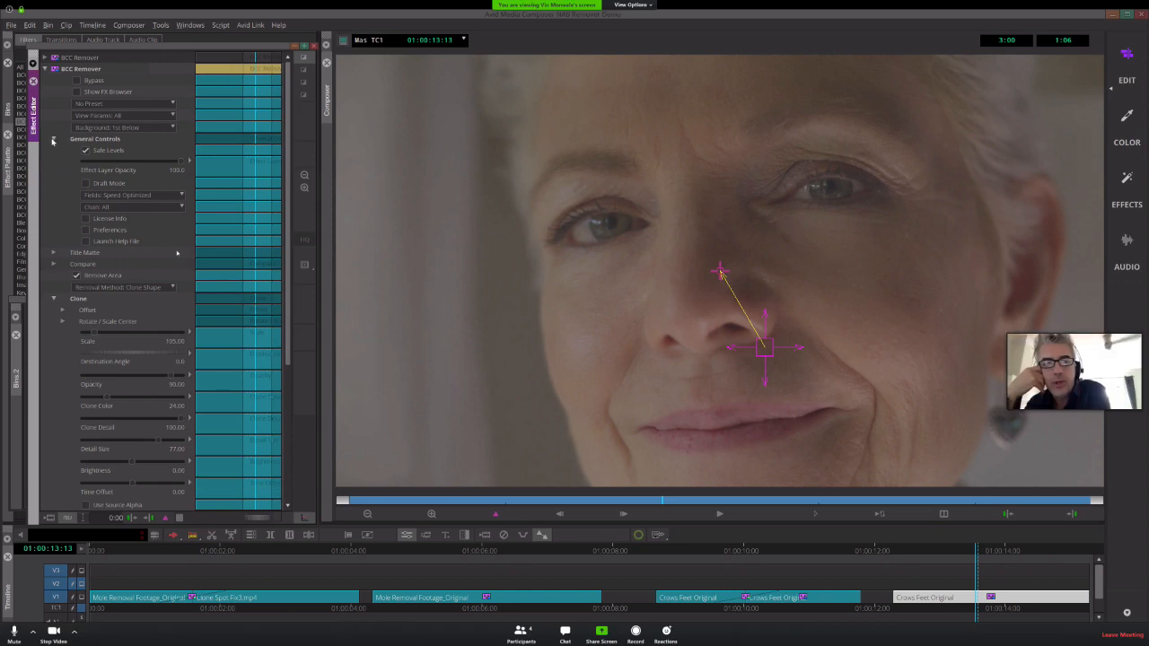
left_click(52, 141)
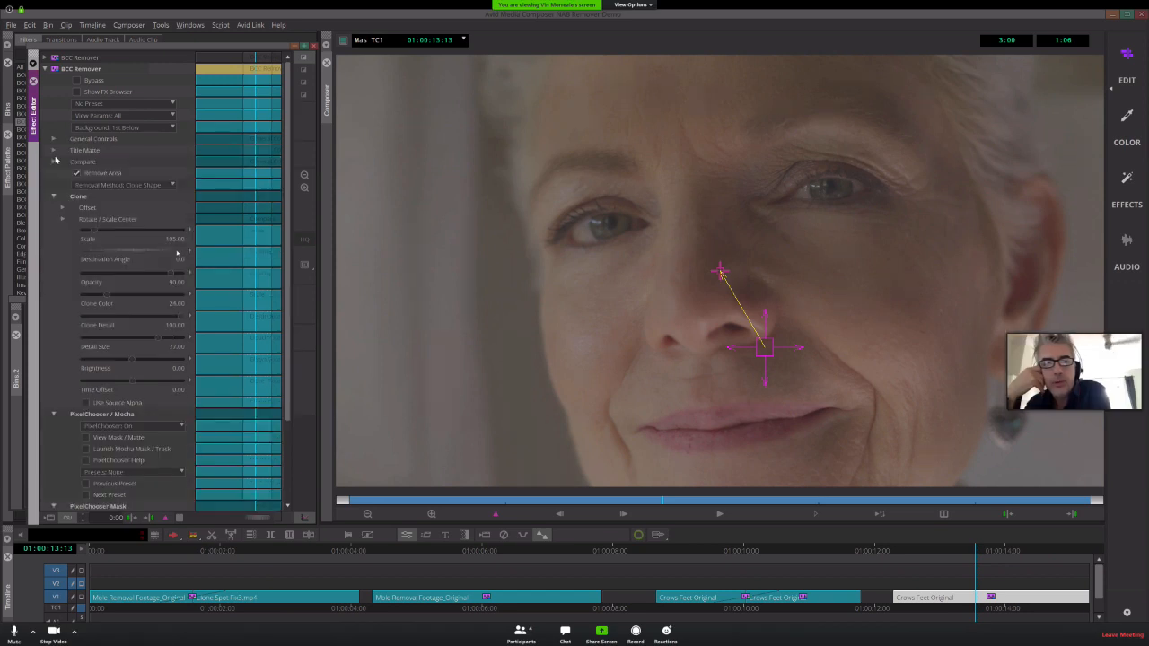
left_click(56, 151)
left_click(55, 151)
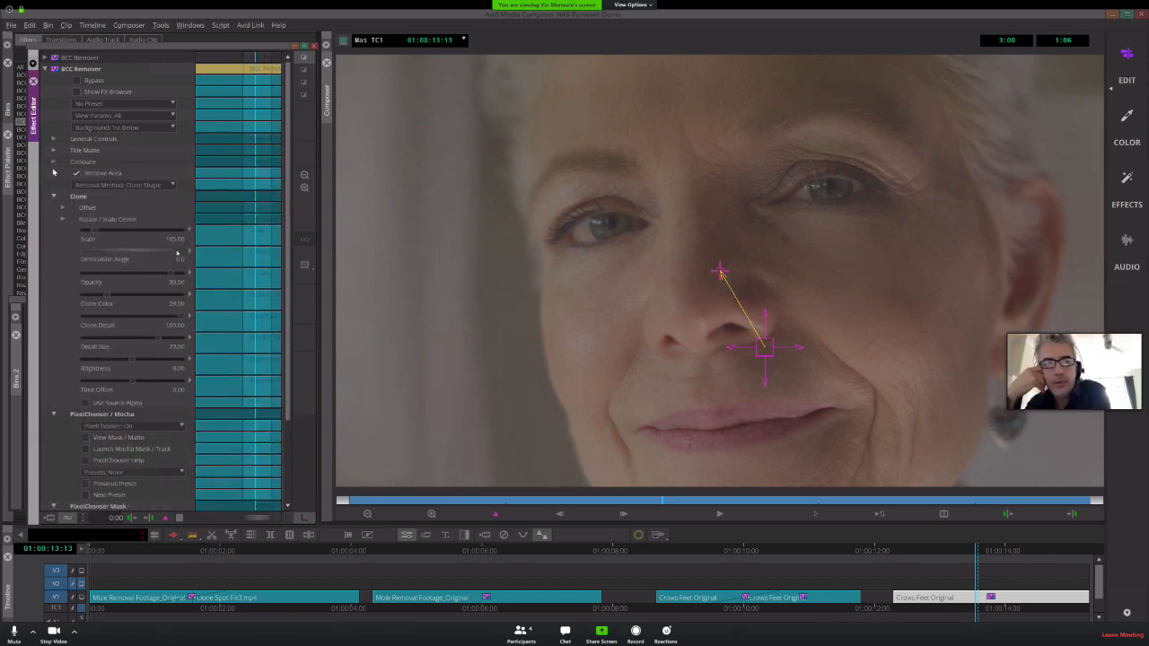
- Expand the Compare section of the second BCC Remover and set Compare Mode to Compare
left_click(54, 162)
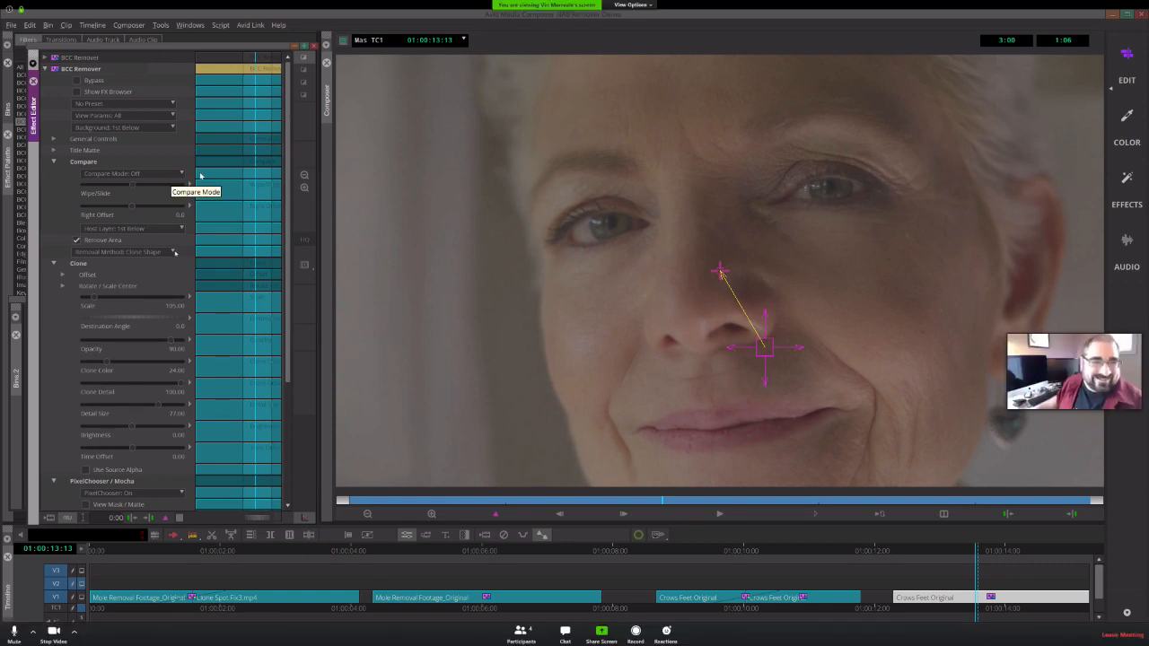
left_click(179, 176)
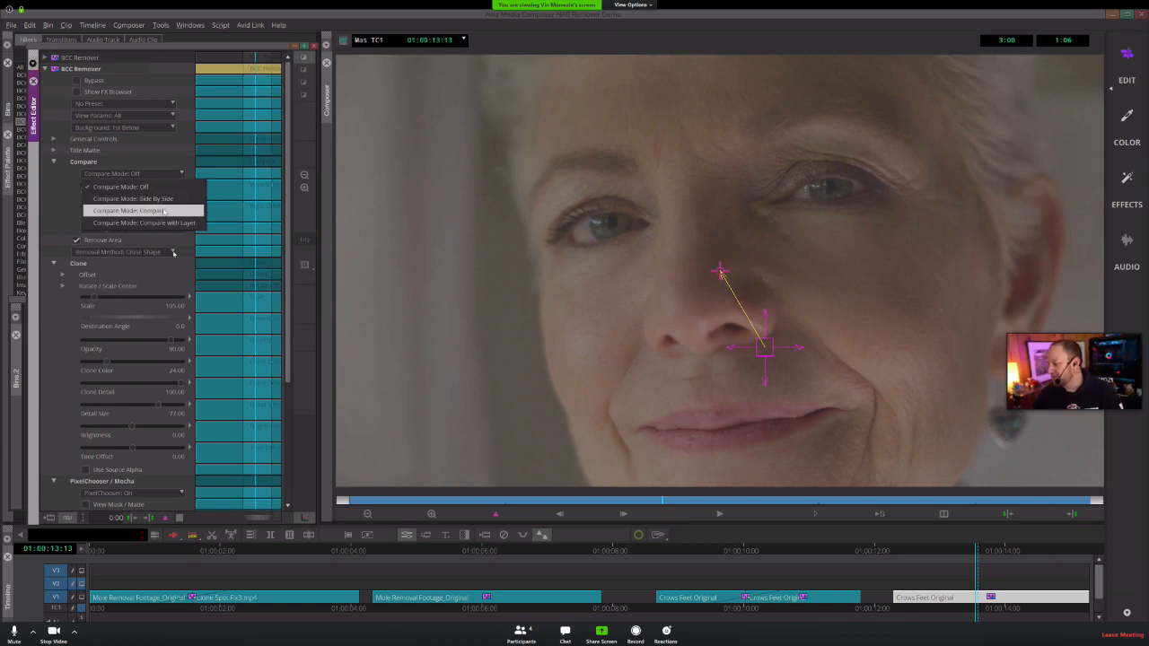
left_click(165, 212)
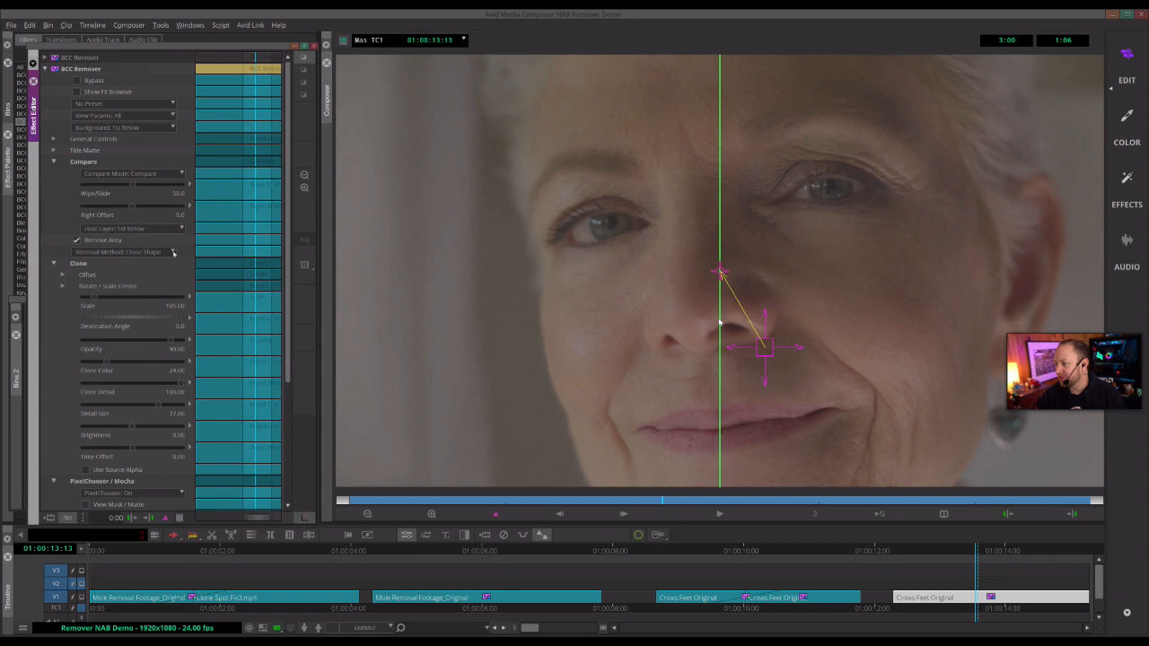
- Slide the comparison wipe back and forth across the face to compare treated and original wrinkles
mouse_move(746, 318)
left_mouse_down()
mouse_move(969, 419)
mouse_move(970, 384)
mouse_move(823, 257)
left_mouse_up()
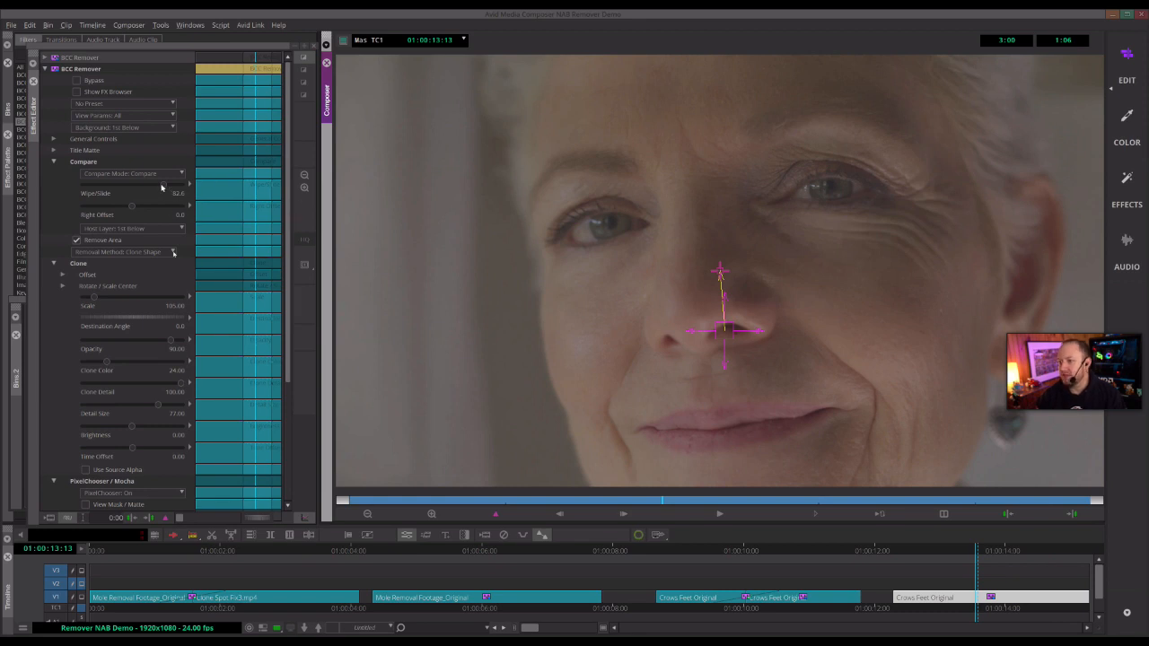
left_click(117, 192)
left_click_drag(164, 186, 110, 188)
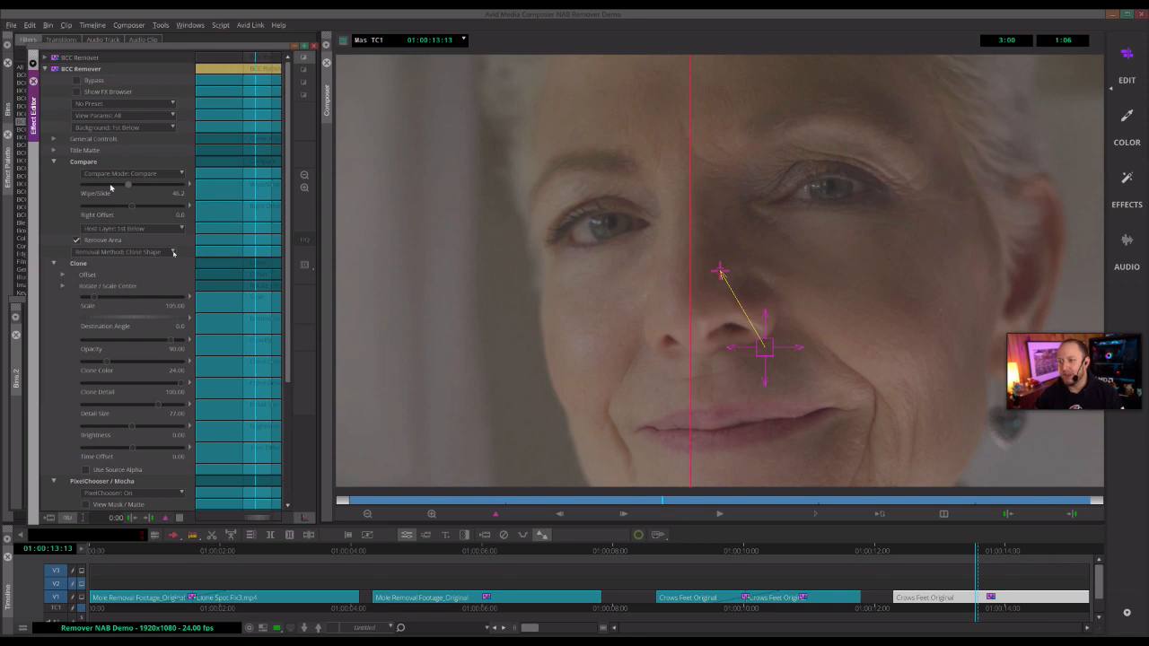
left_click_drag(141, 189, 149, 188)
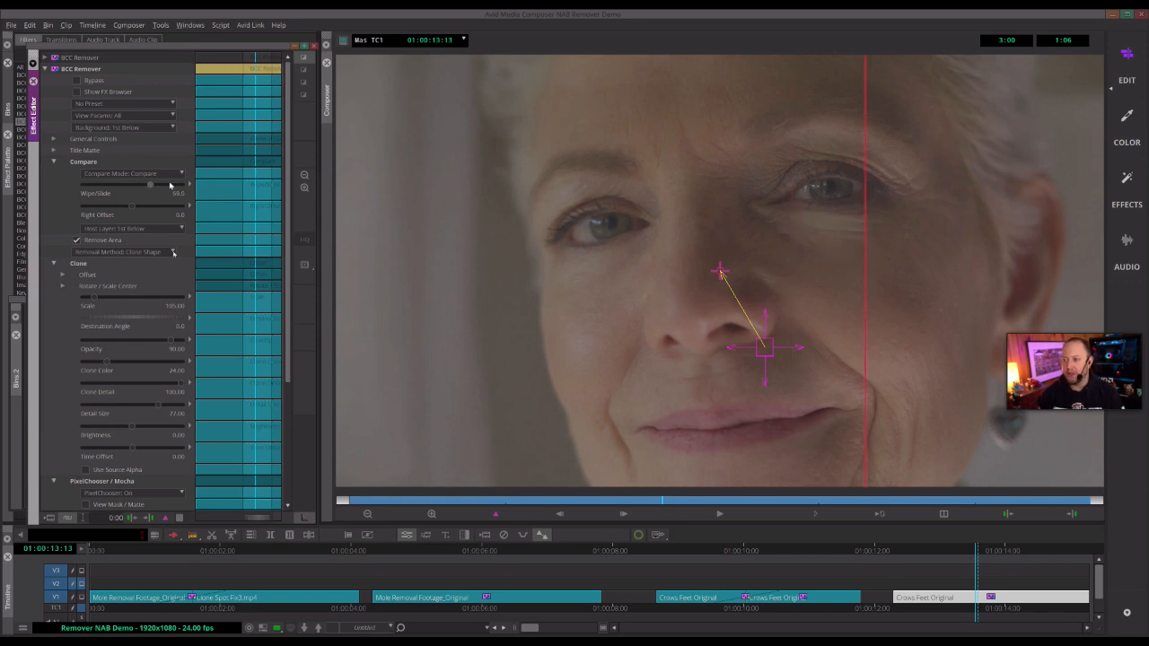
left_click_drag(156, 188, 160, 189)
left_click_drag(159, 189, 161, 189)
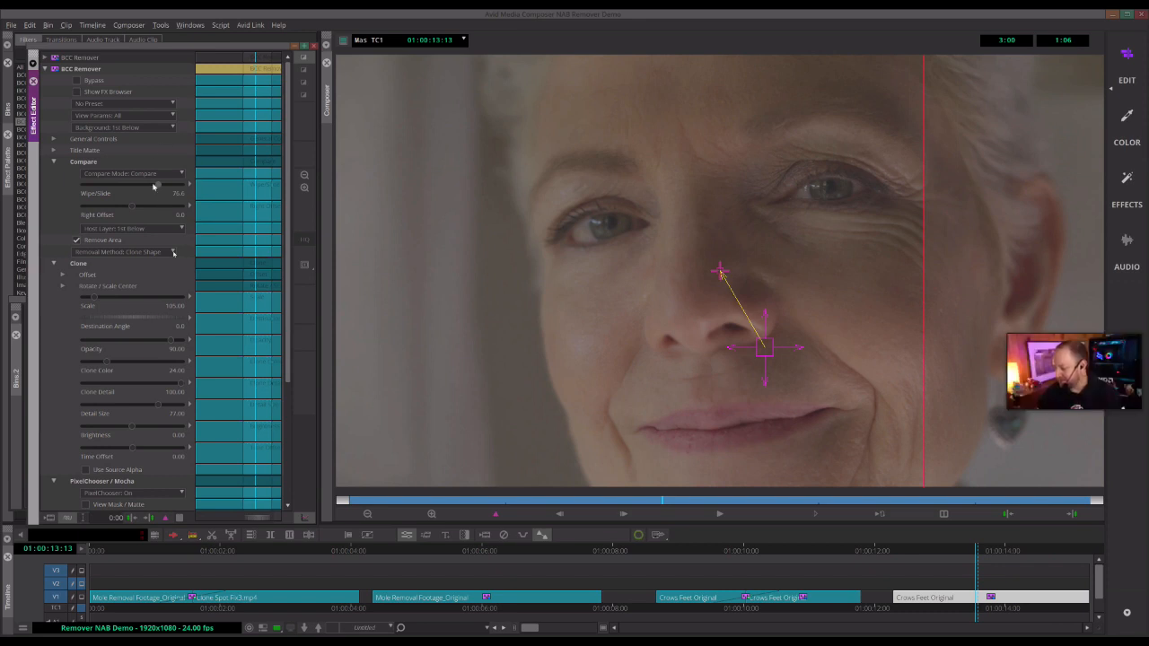
left_click_drag(77, 195, 224, 220)
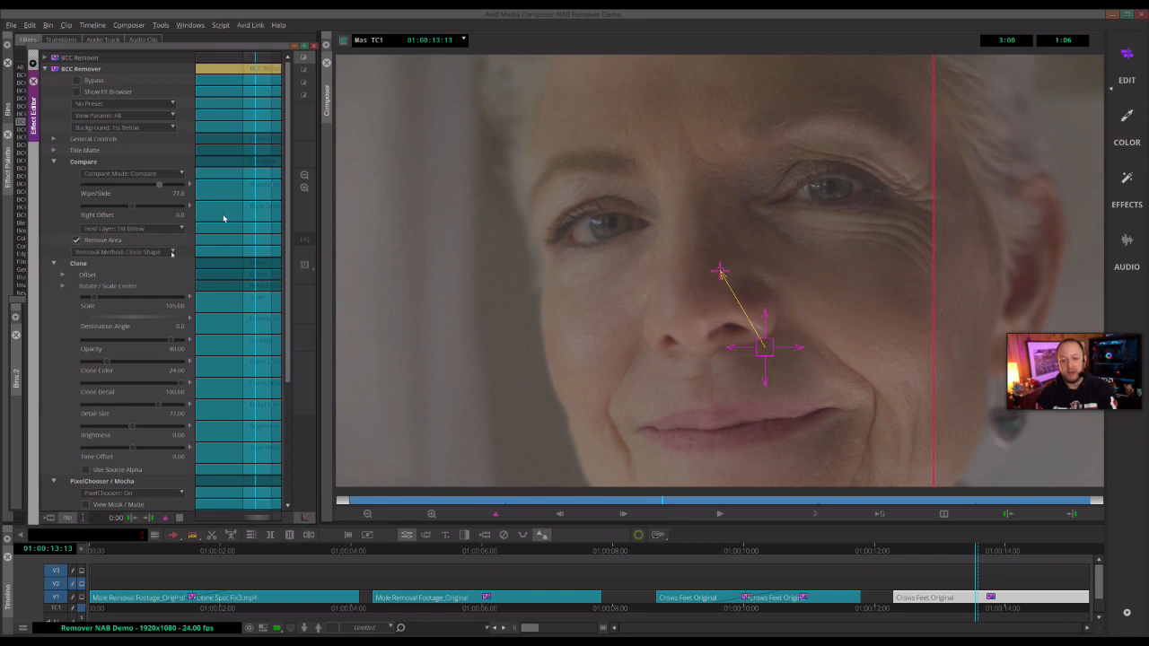
left_click_drag(161, 185, 153, 186)
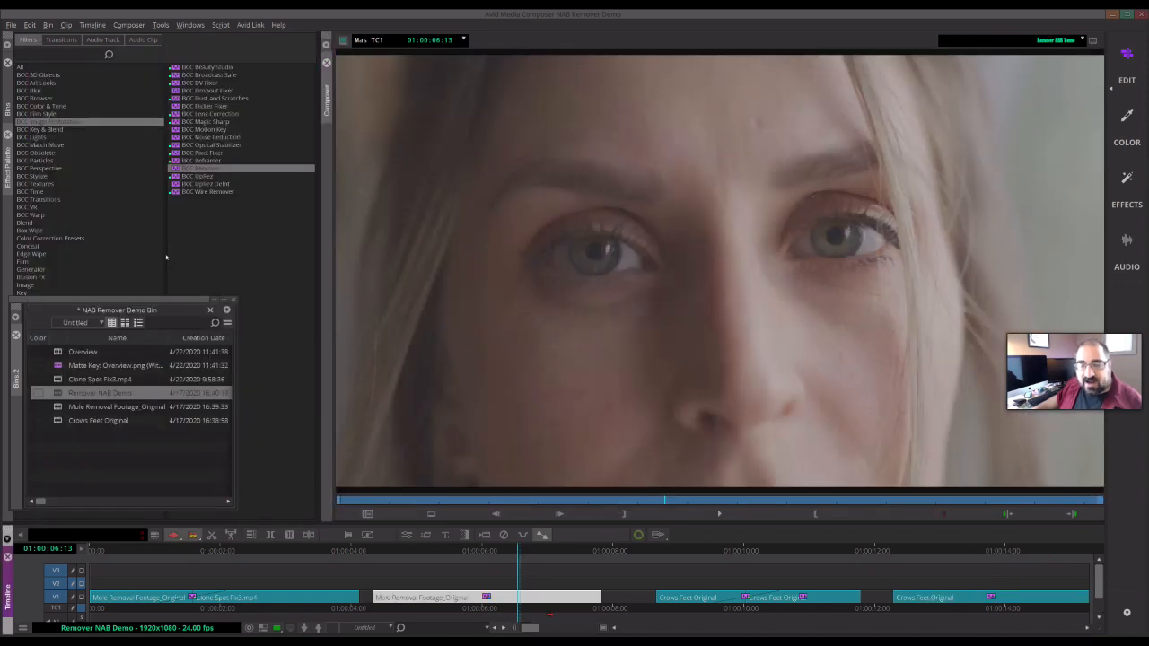
- Leave effect mode and close the current project
left_click(405, 535)
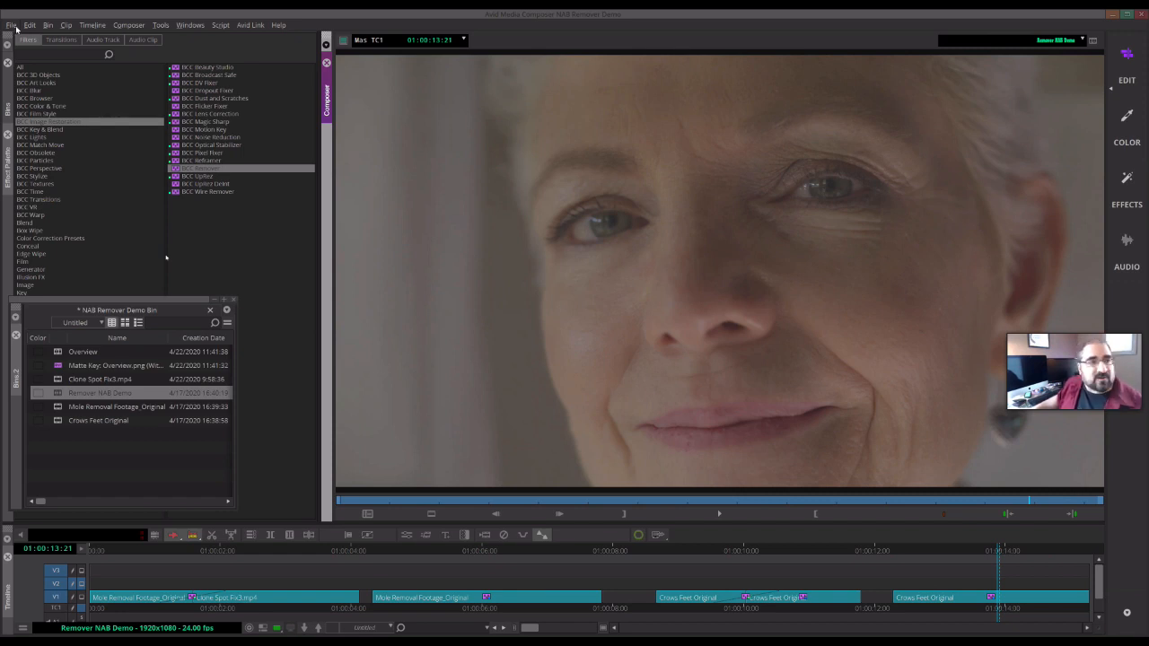
left_click(14, 27)
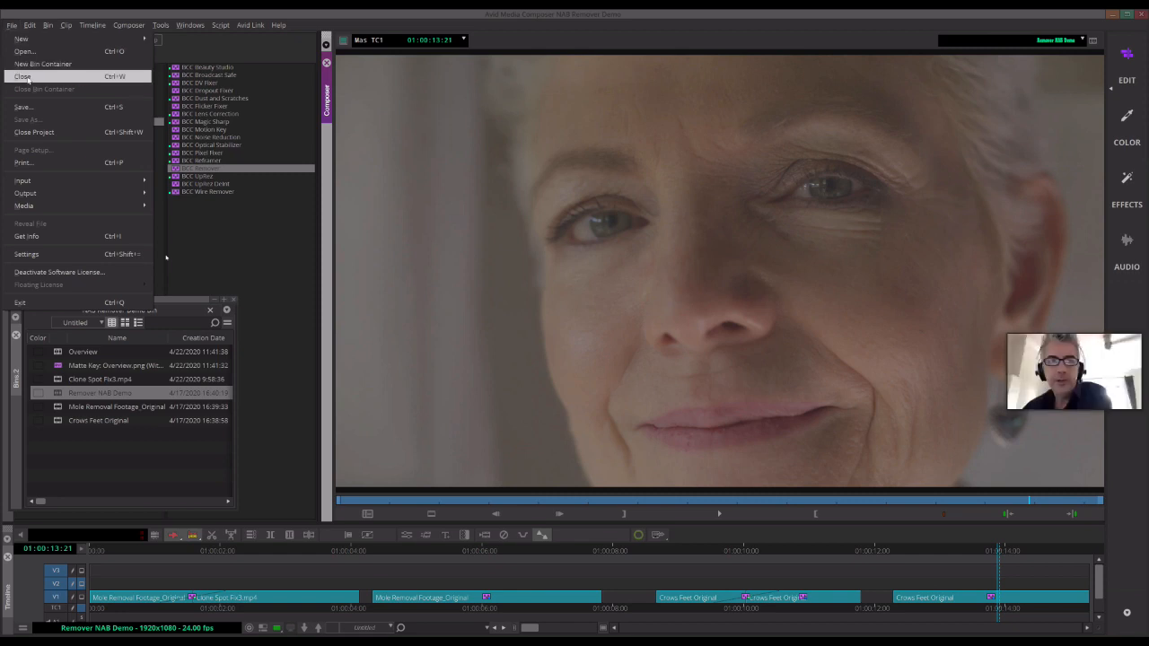
left_click(58, 135)
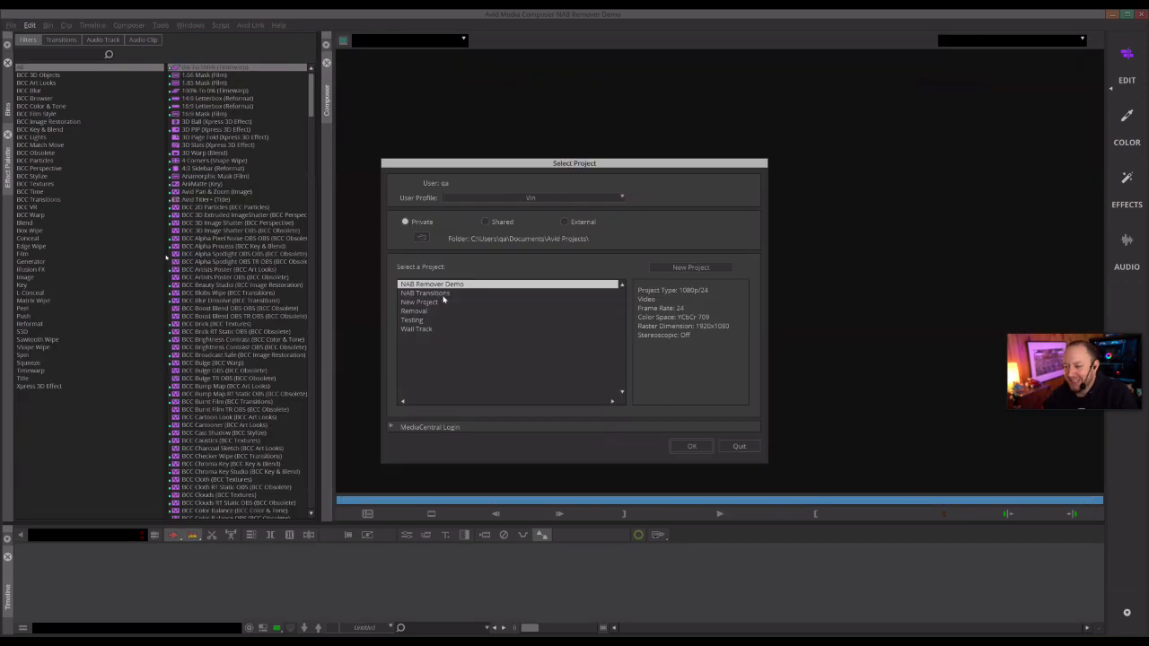
- Open the NAB Transitions project
left_click(442, 294)
double_click(443, 296)
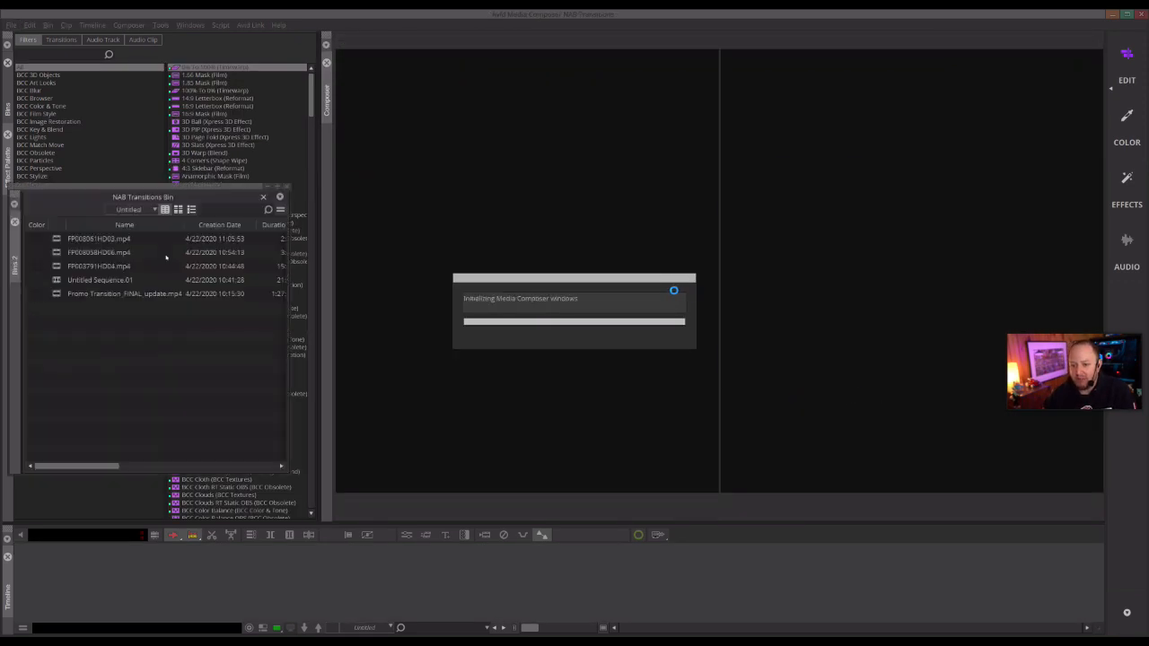
- Switch the composer to a single monitor view
right_click(461, 370)
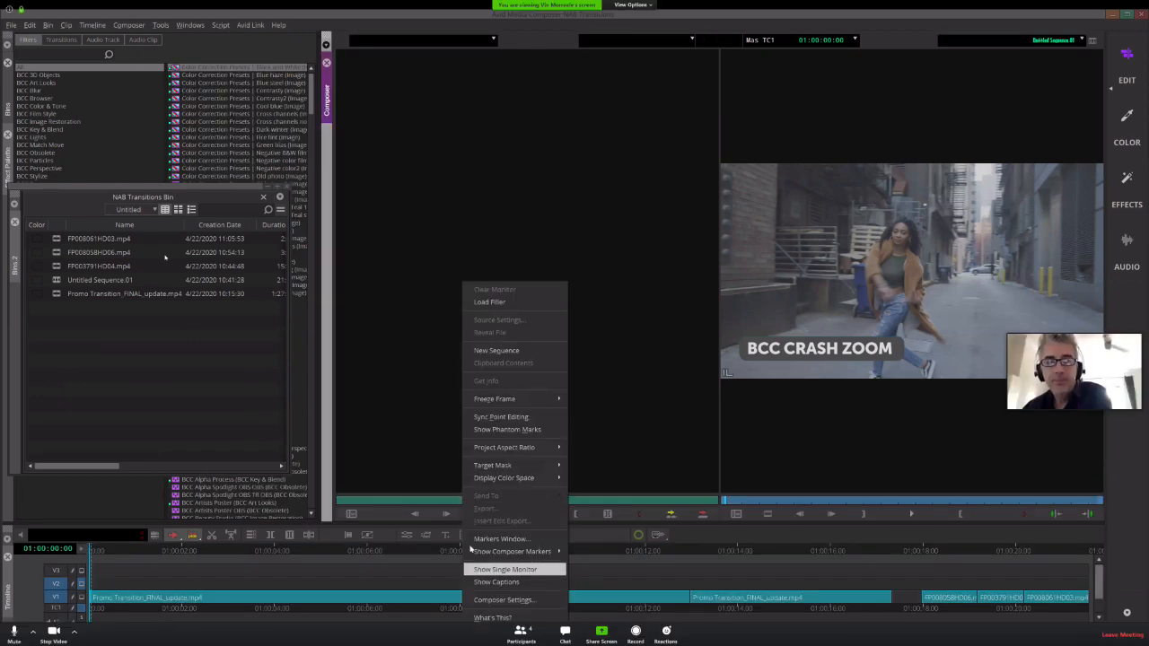
left_click(489, 569)
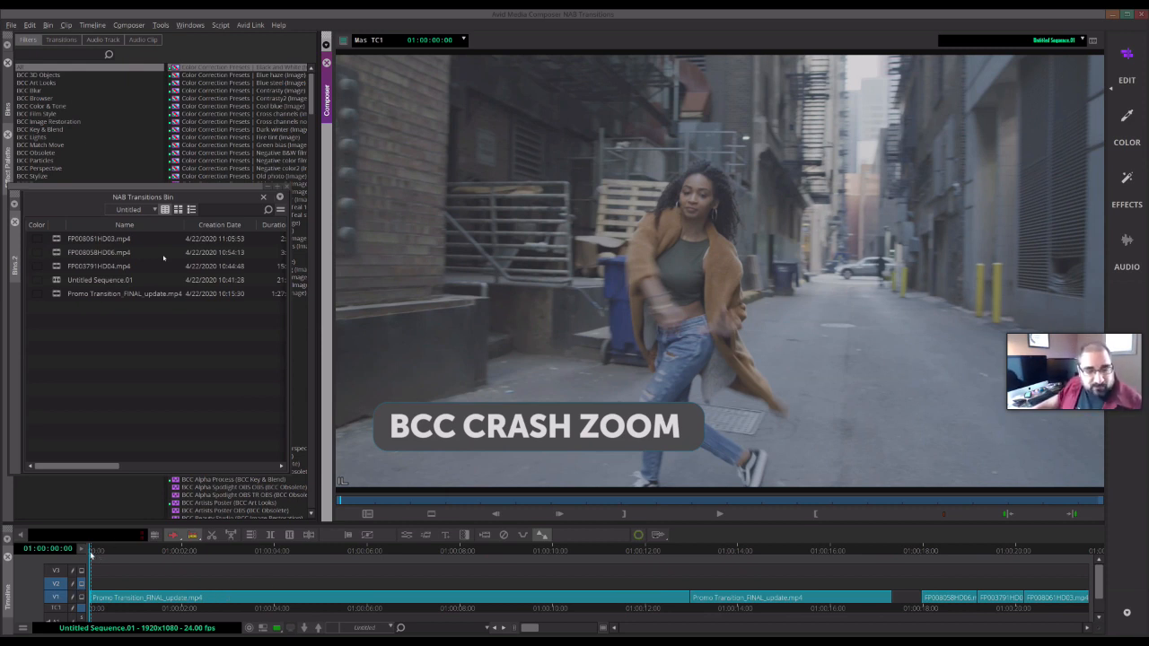
- Play Untitled Sequence.01 from the start and scrub through its transitions
left_click(91, 555)
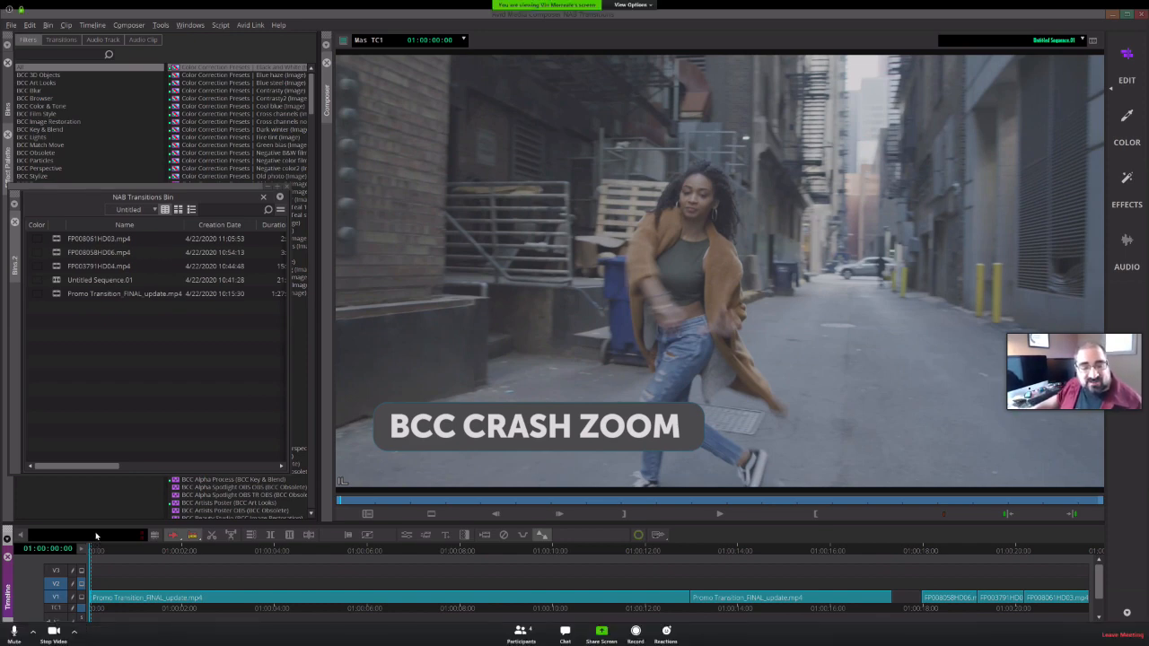
key("space")
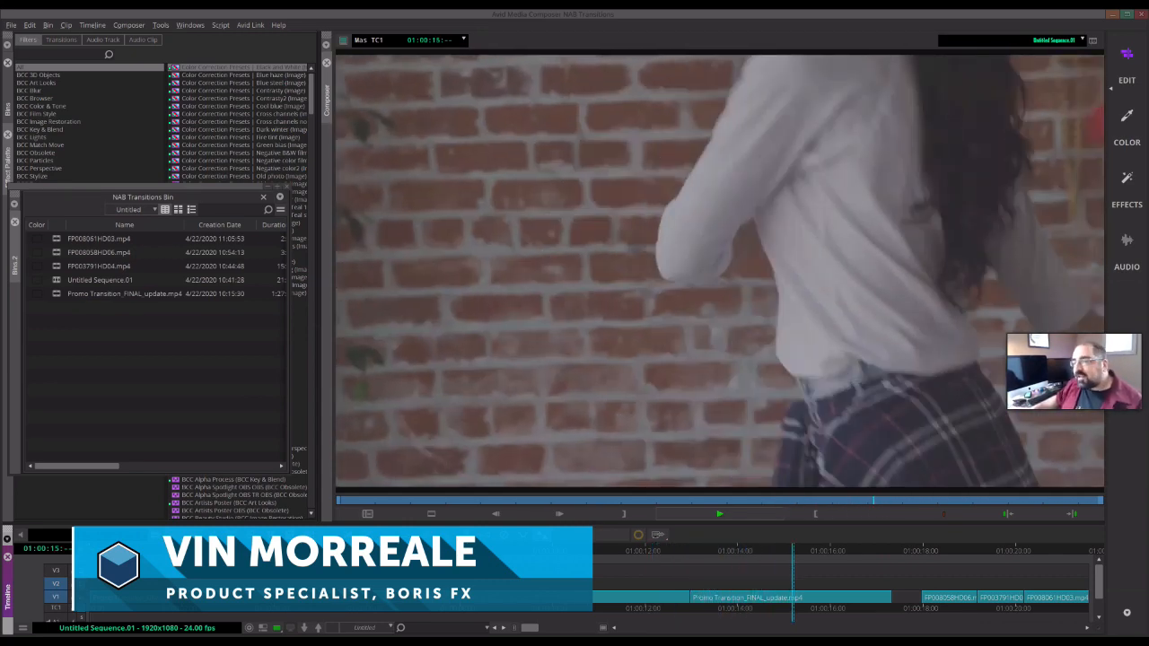
key("space")
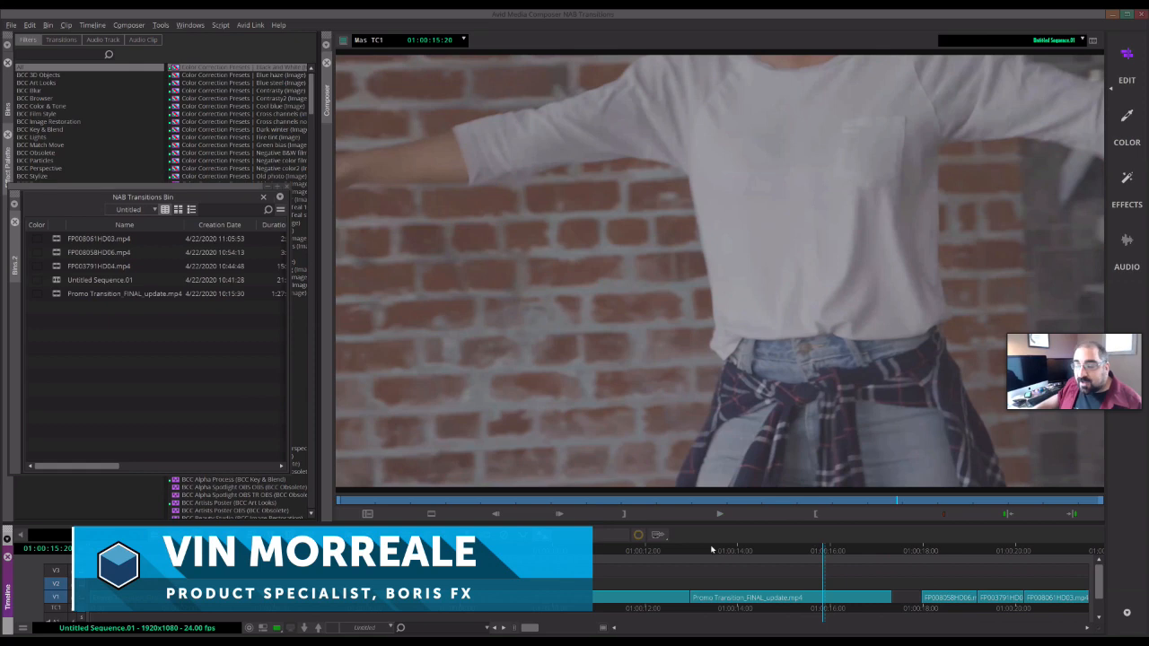
left_click(697, 554)
key("space")
left_click_drag(721, 554, 615, 554)
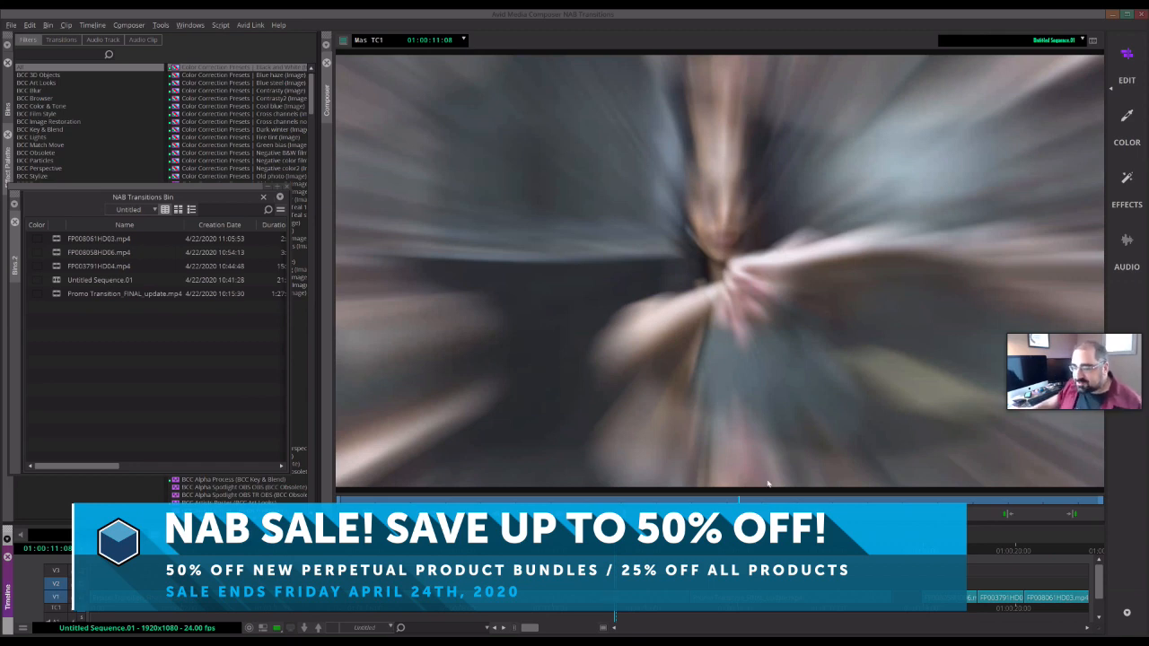
- Finish scrubbing the sequence and close the NAB Transitions Bin to show the BCC Transitions effect list
left_click_drag(615, 554, 965, 582)
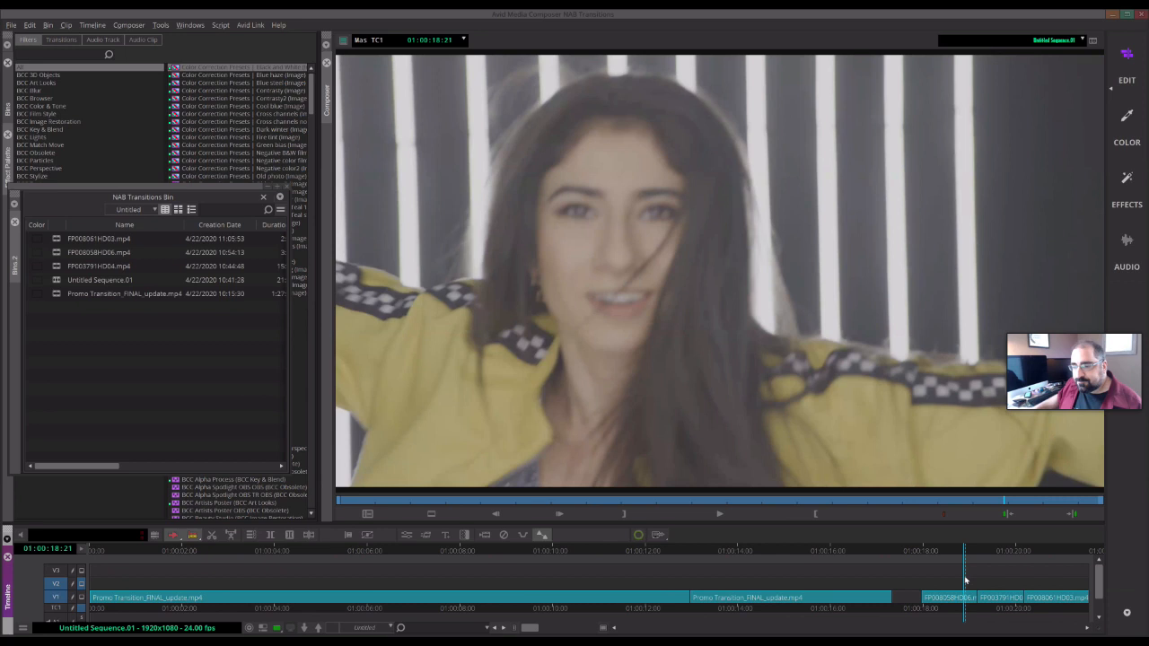
left_click(269, 191)
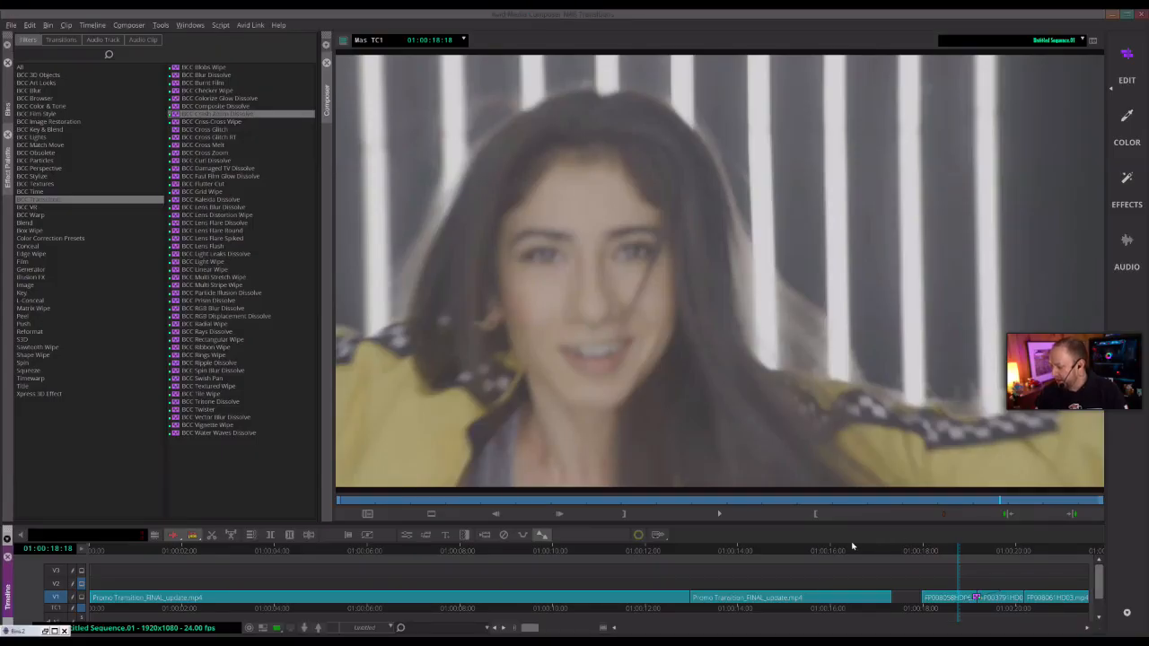
- Scrub through the sequence on the timeline to review the existing cuts and transitions
left_click(818, 551)
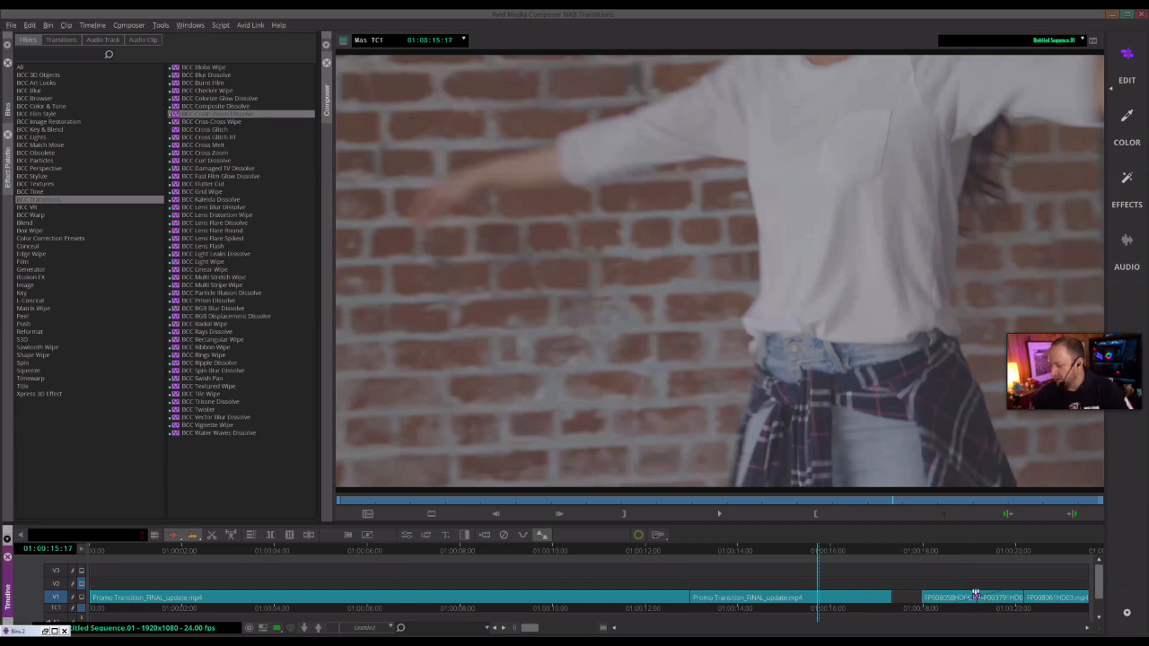
left_click(977, 596)
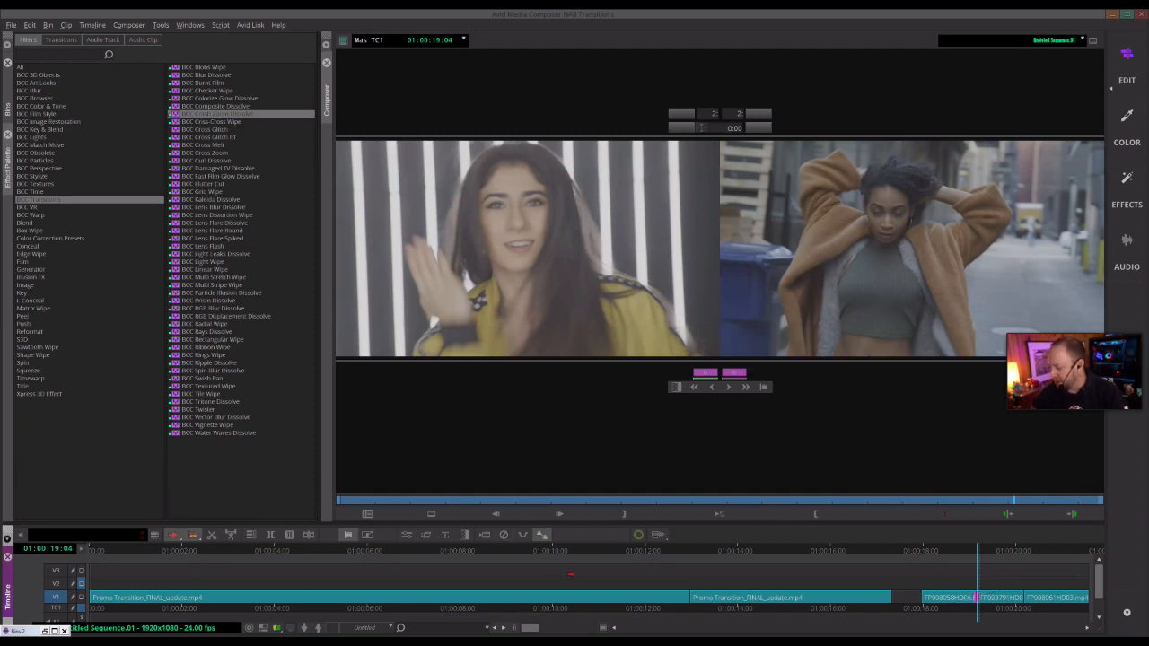
left_click(935, 552)
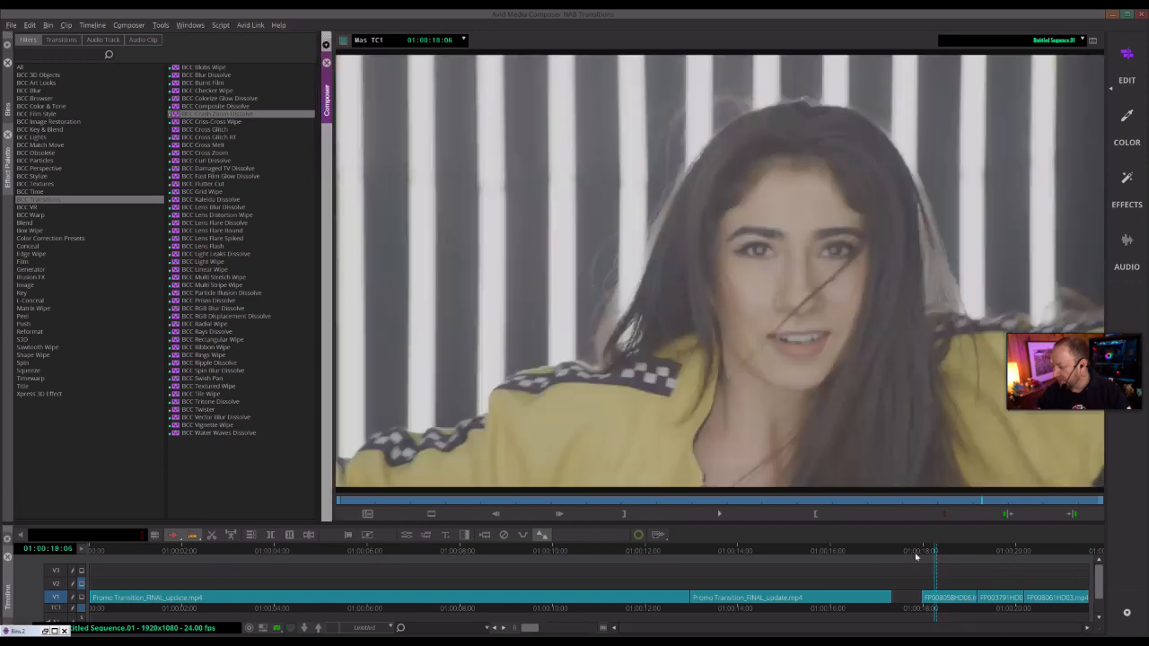
left_click(724, 554)
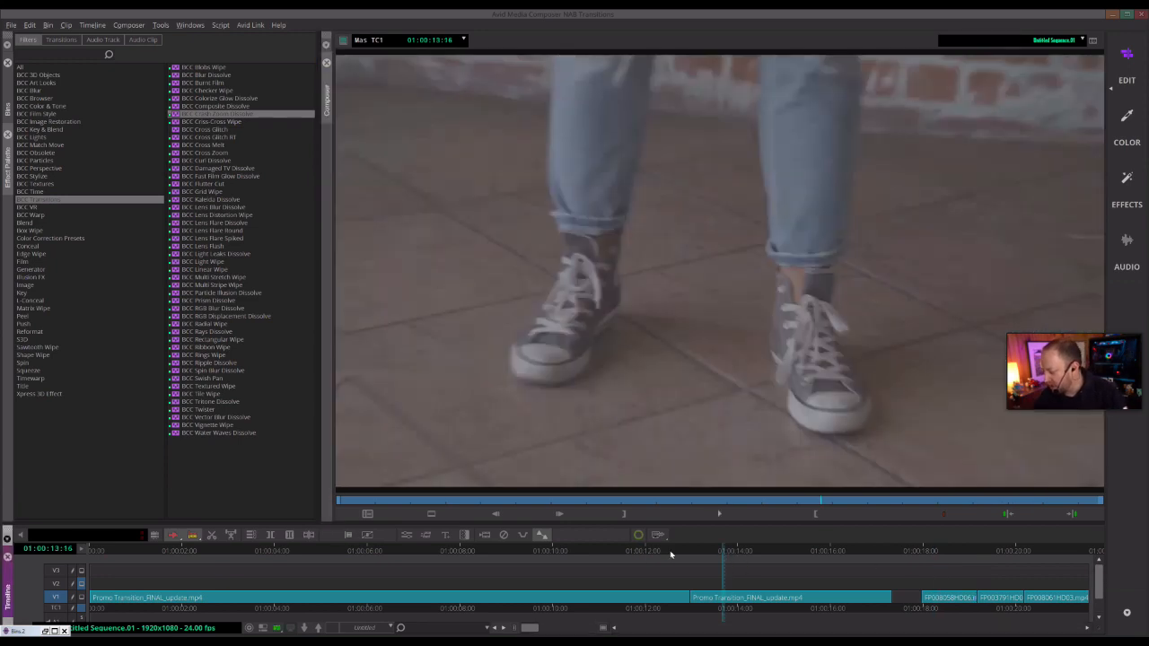
left_click_drag(653, 554, 587, 610)
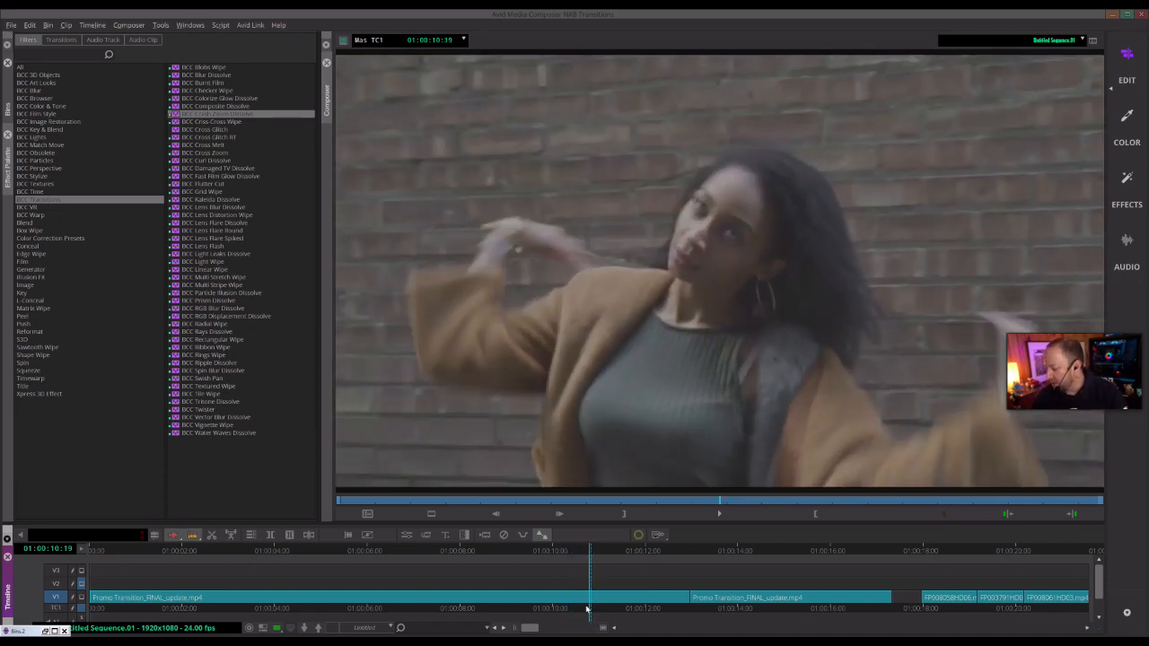
left_click(467, 559)
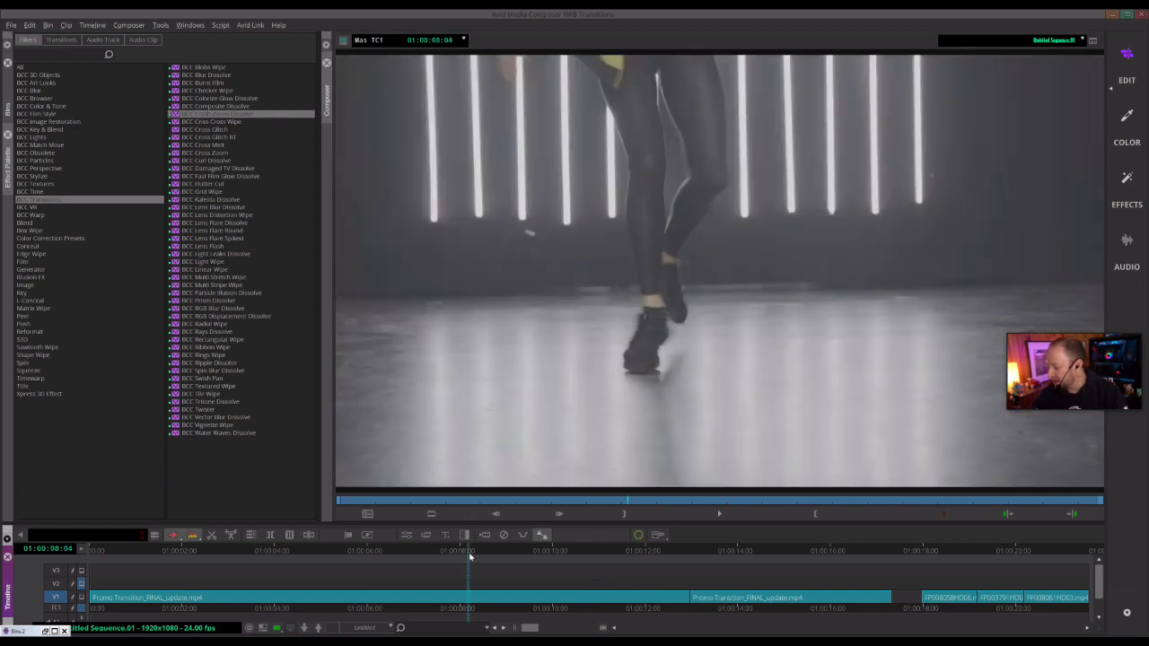
left_click_drag(480, 556, 512, 558)
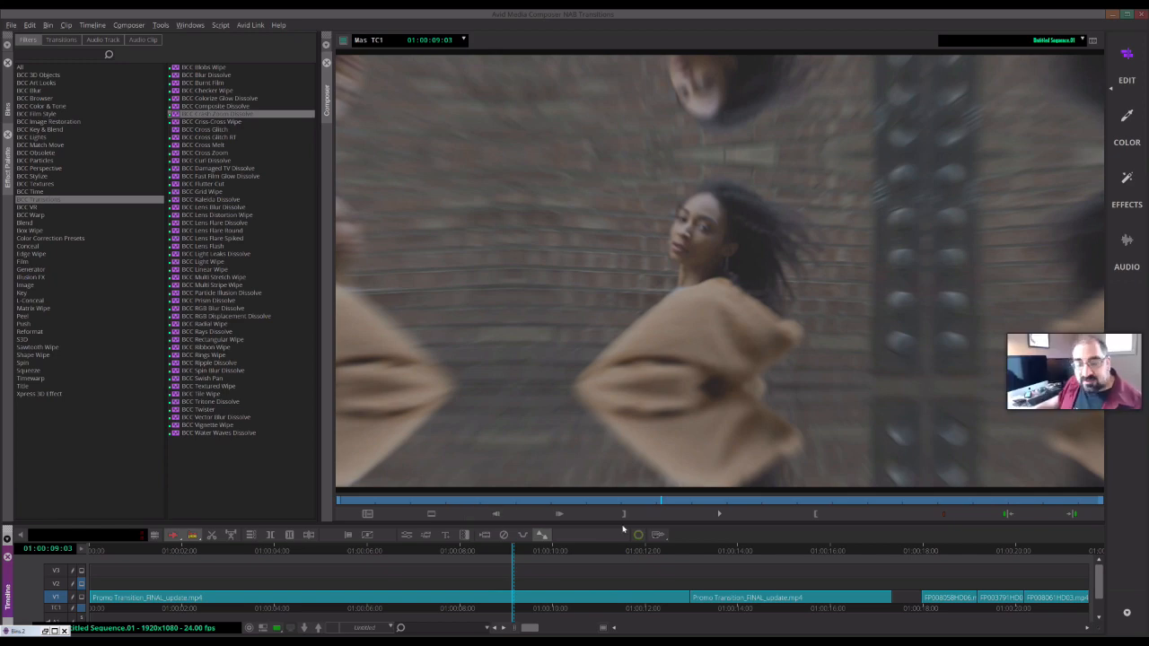
mouse_move(507, 553)
left_mouse_down()
mouse_move(542, 552)
mouse_move(517, 559)
left_mouse_up()
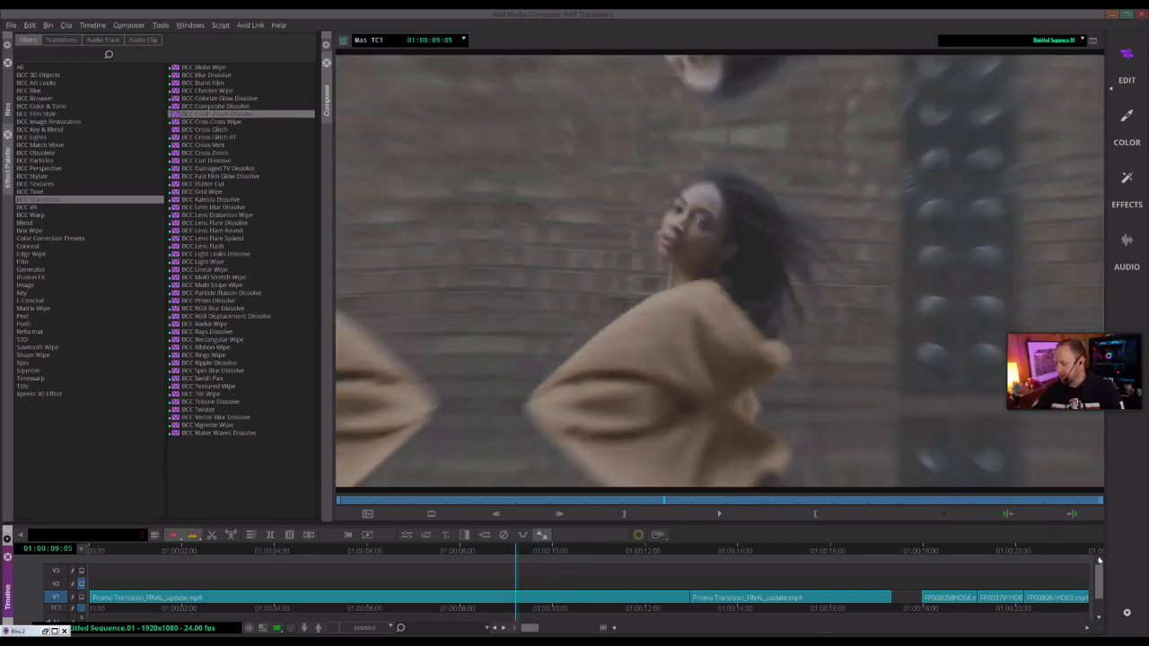
left_click(953, 553)
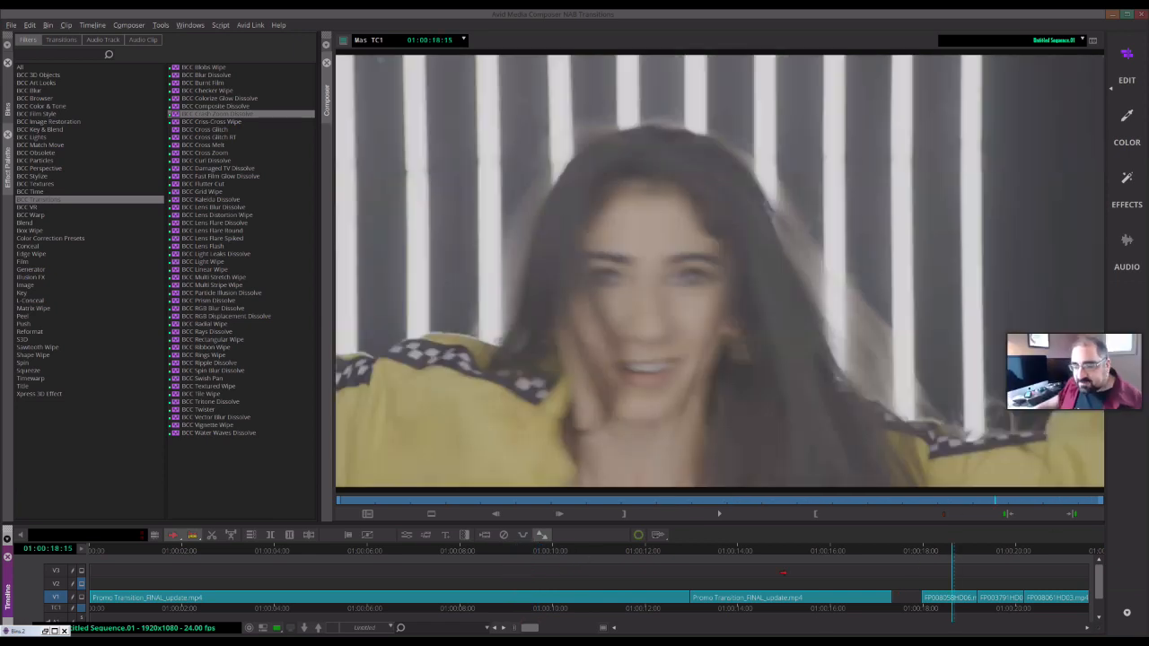
left_click(436, 553)
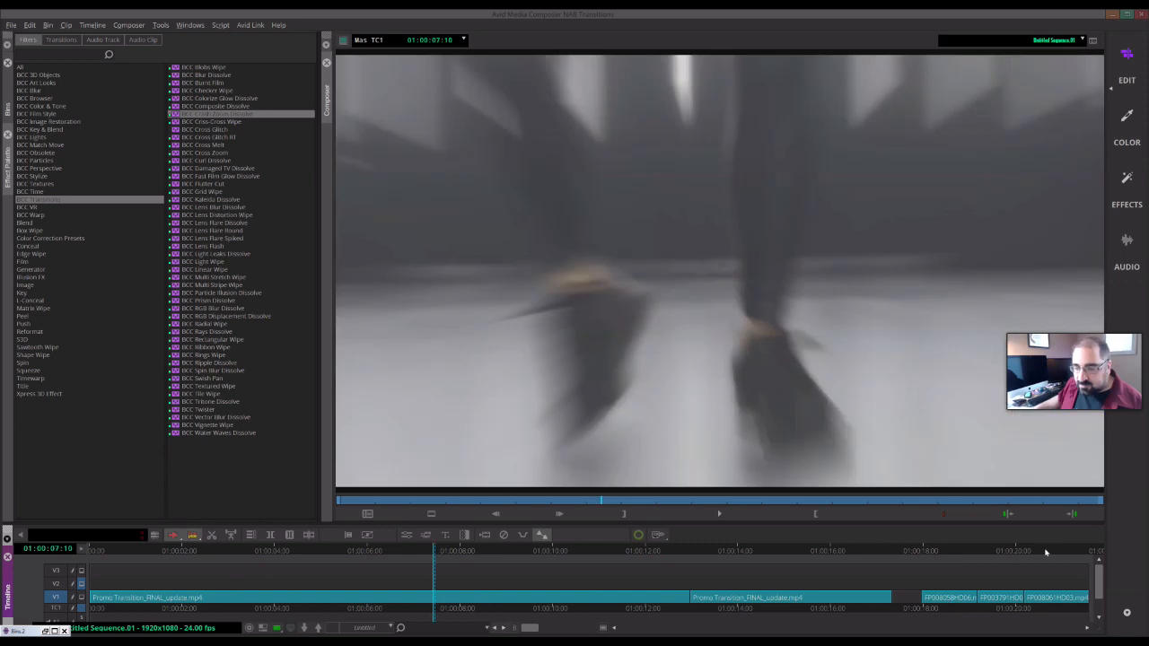
left_click(961, 552)
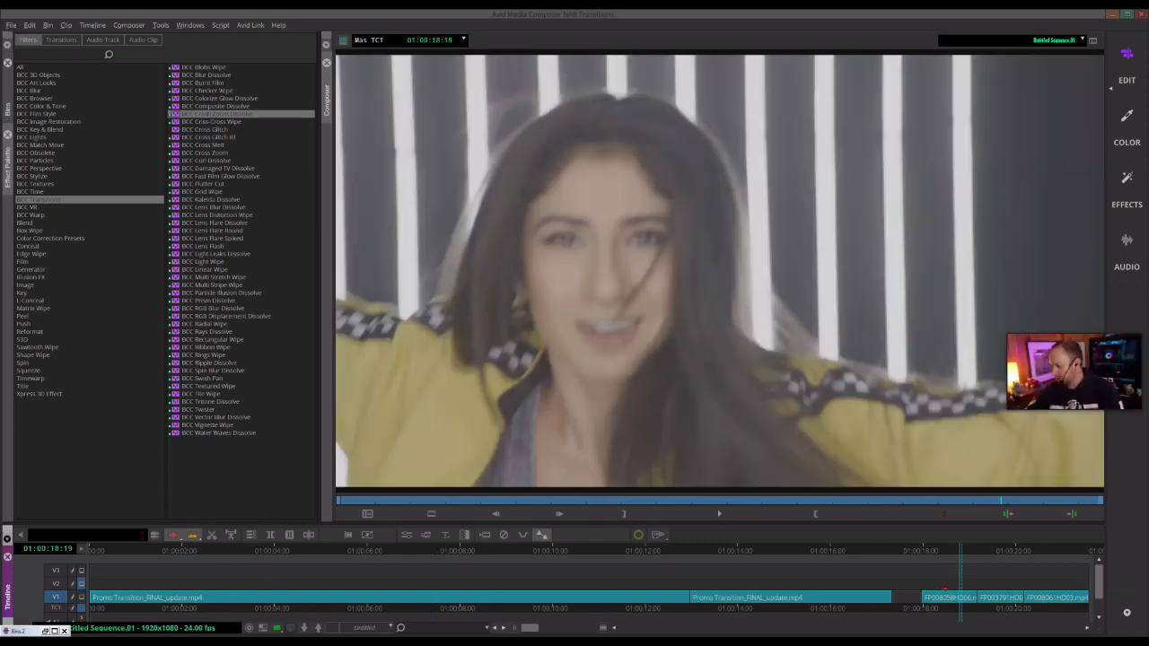
mouse_move(991, 551)
left_mouse_down()
mouse_move(1001, 553)
mouse_move(969, 561)
left_mouse_up()
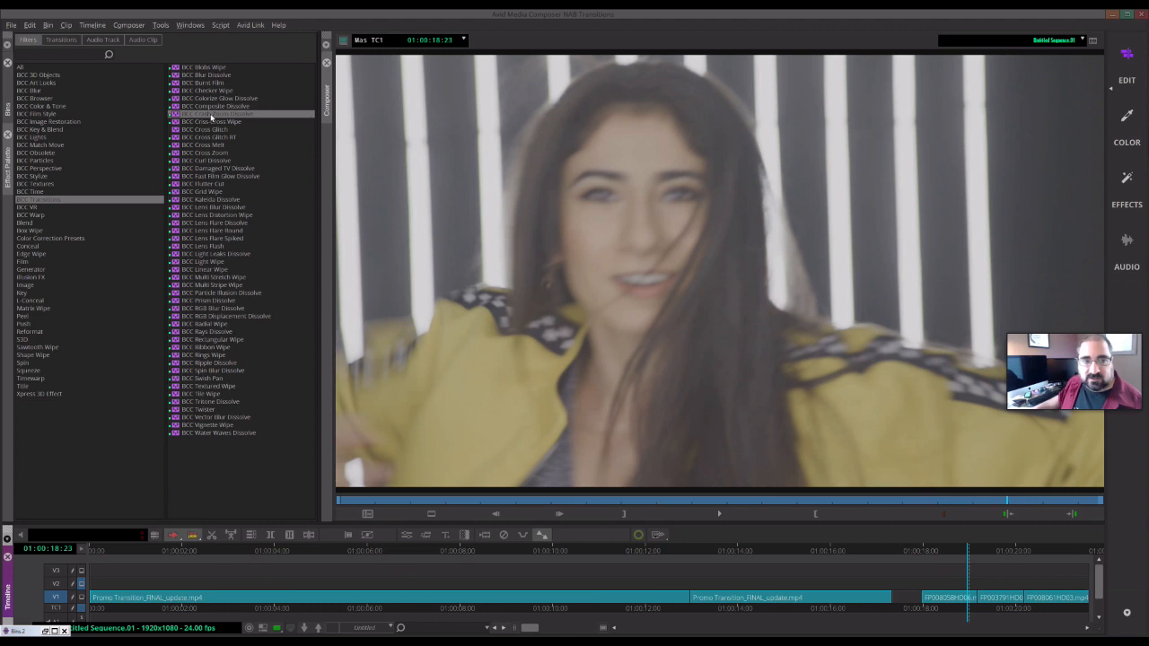
- Apply BCC Crash Zoom Dissolve to the cut between FP008058HD06 and FP003791HD04 and open it in Effect Mode
mouse_move(212, 117)
left_mouse_down()
mouse_move(628, 212)
mouse_move(984, 577)
mouse_move(980, 598)
left_mouse_up()
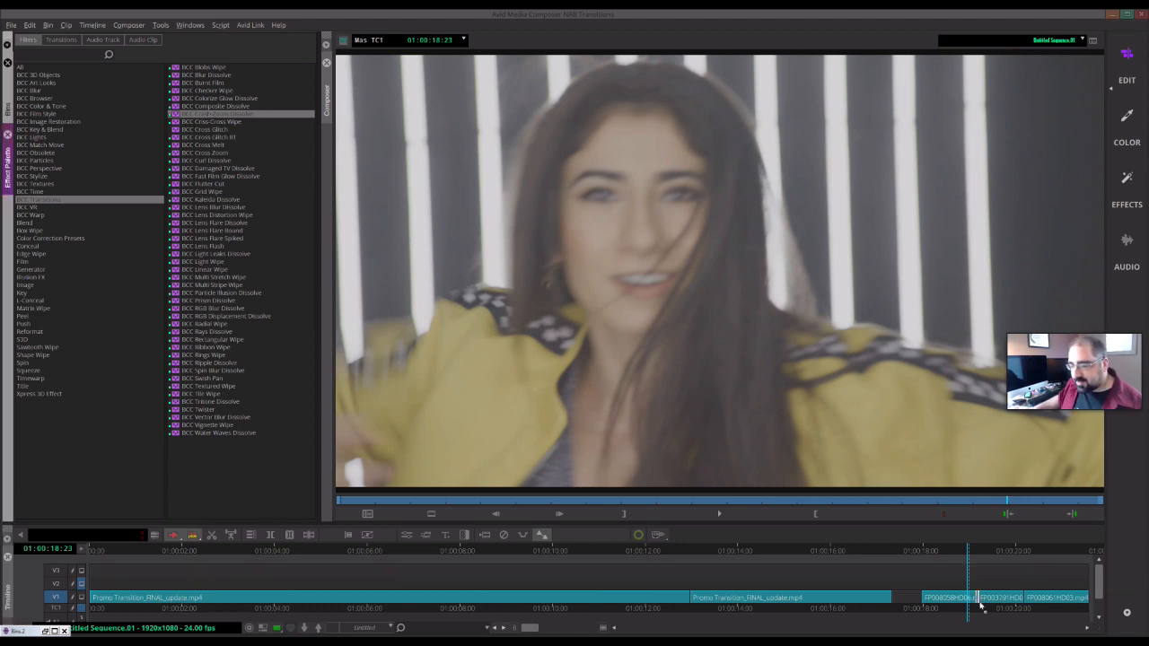
left_click(982, 606)
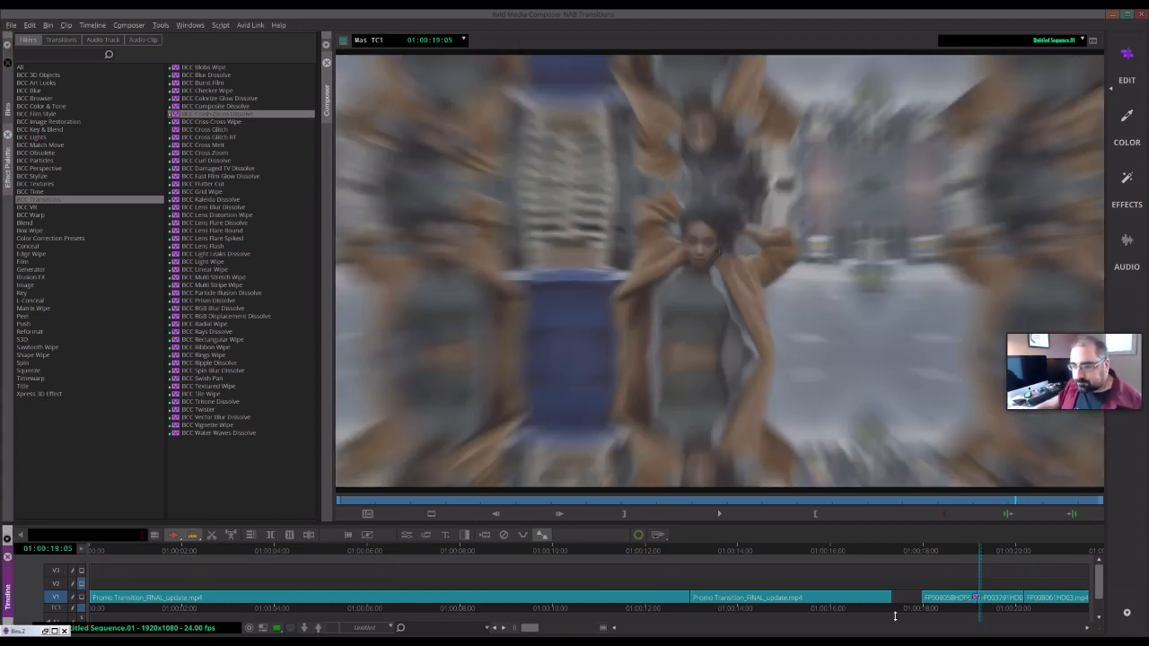
left_click(407, 535)
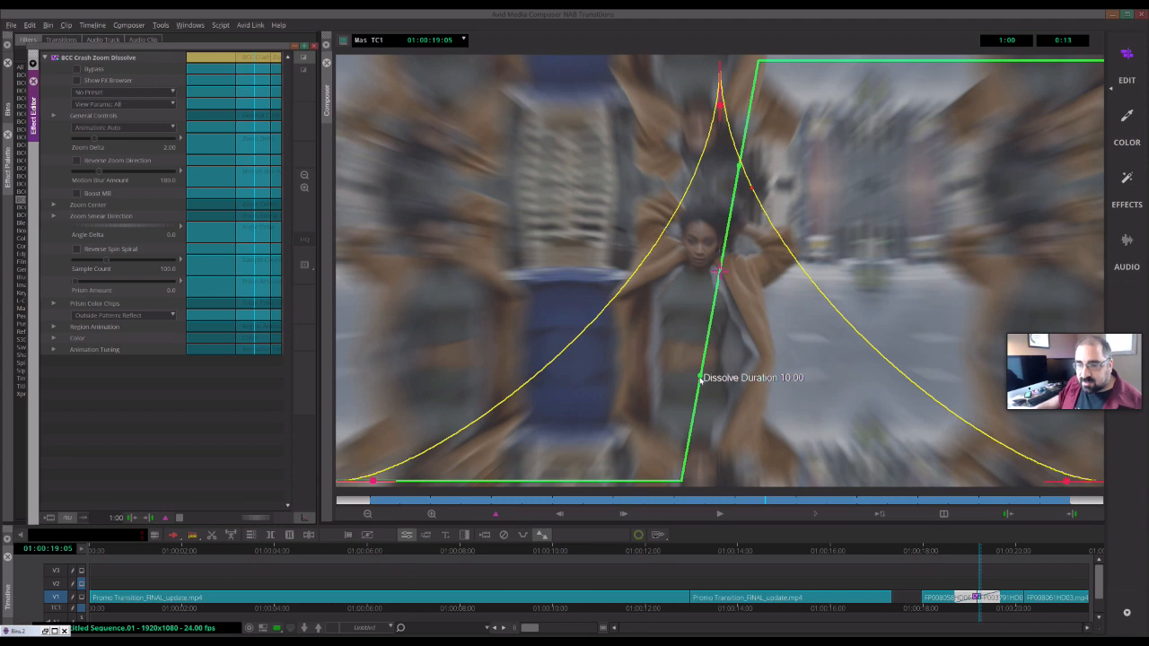
- Reshape the dissolve duration and zoom curves by moving their handles in the viewer overlay
left_click(690, 379)
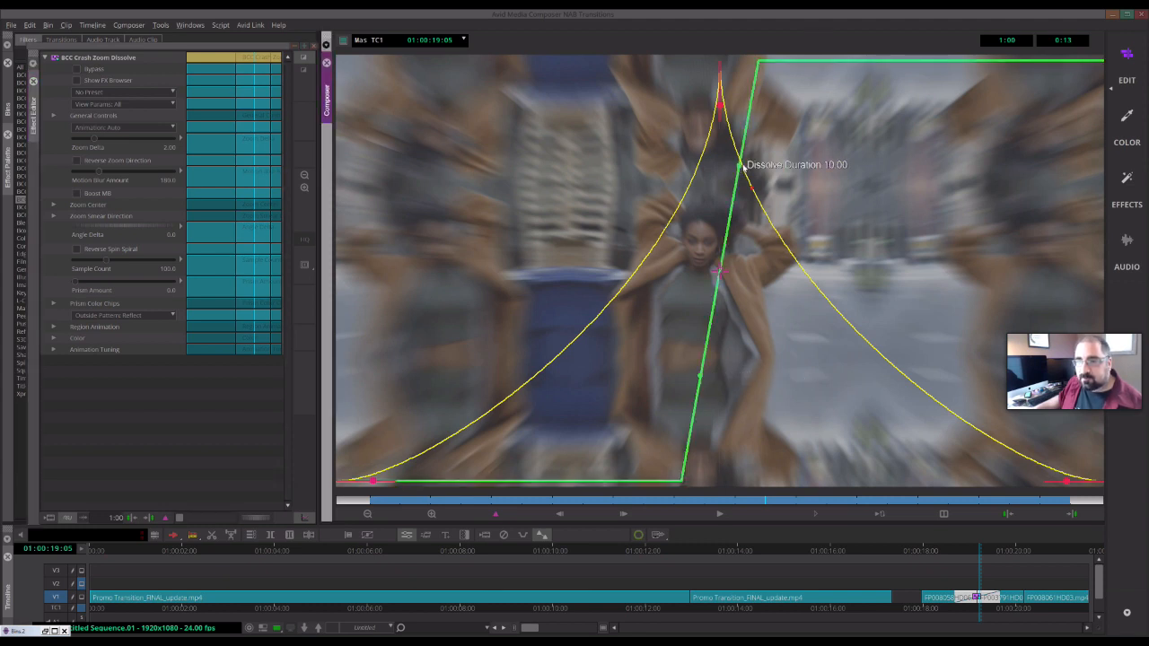
left_click_drag(744, 167, 787, 184)
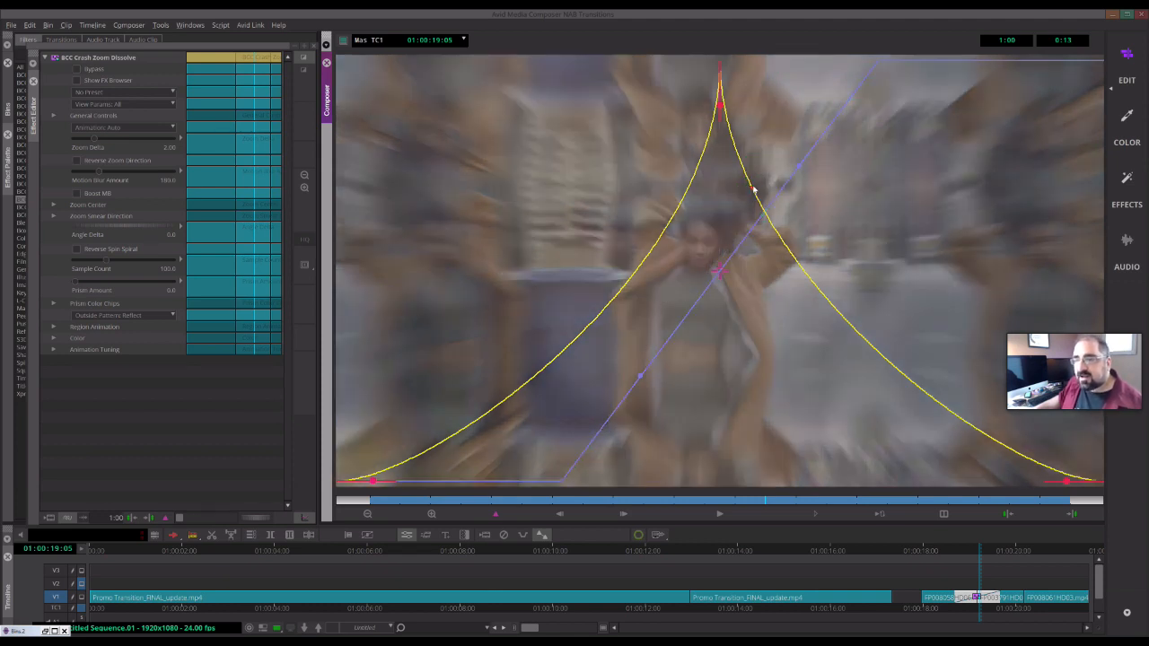
mouse_move(718, 105)
left_mouse_down()
mouse_move(718, 148)
mouse_move(720, 90)
left_mouse_up()
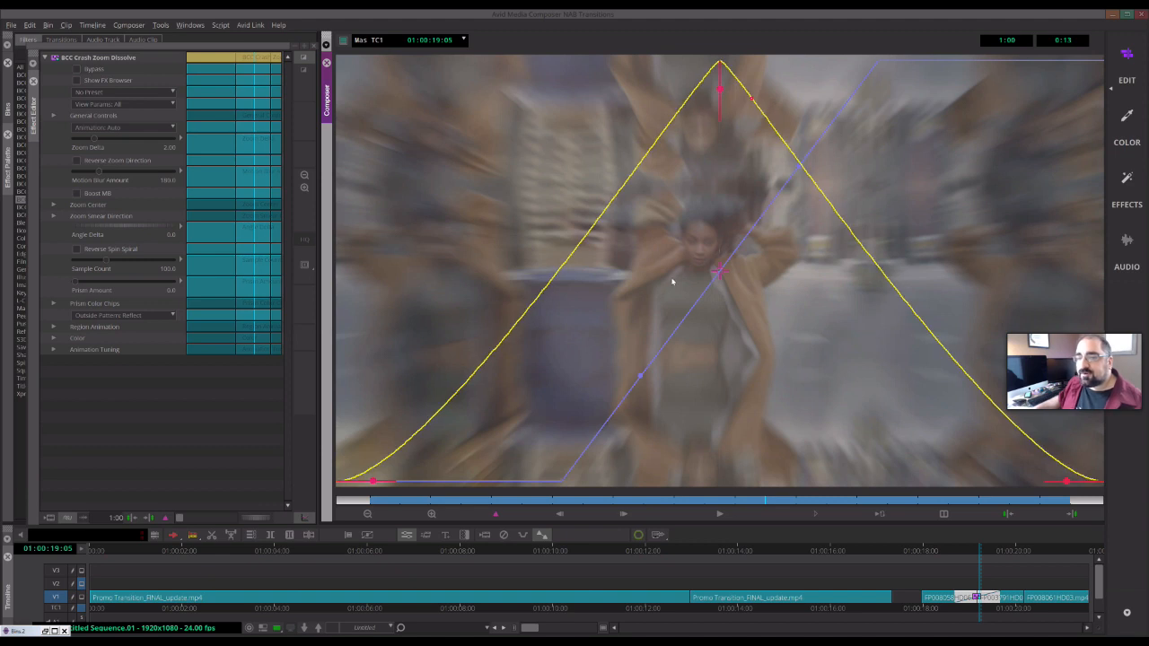
mouse_move(1066, 482)
left_mouse_down()
mouse_move(1006, 491)
mouse_move(1071, 486)
left_mouse_up()
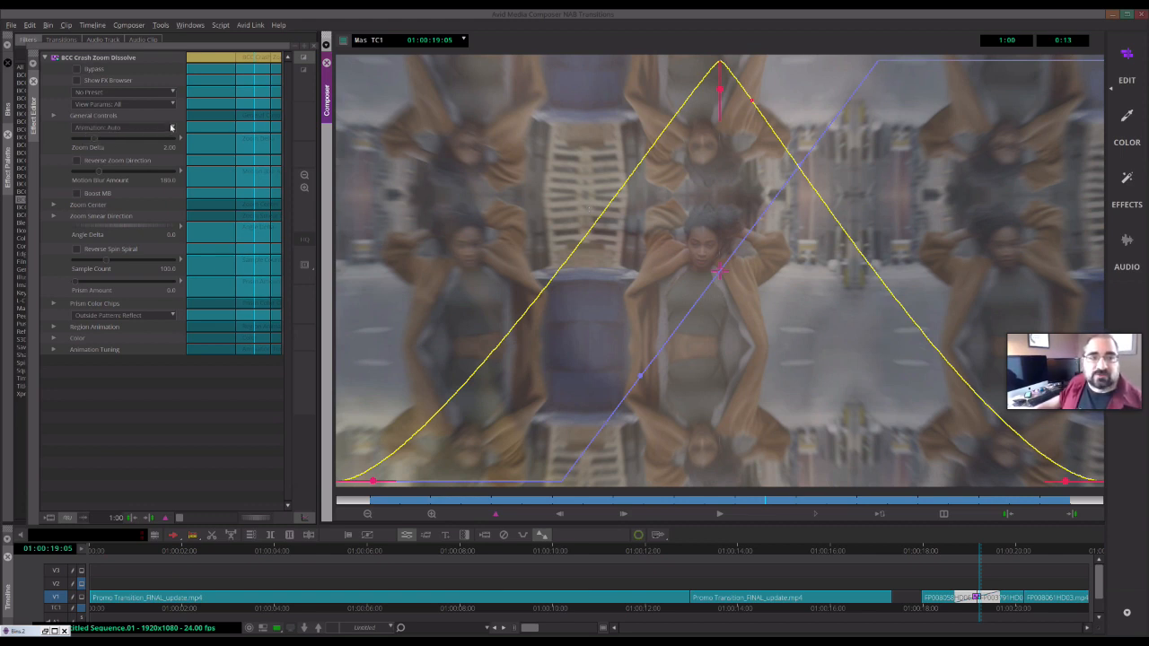
- Switch the animation mode to Pct. Done to preview Percent Done around 87, and revert it to Animation: Auto
left_click(138, 131)
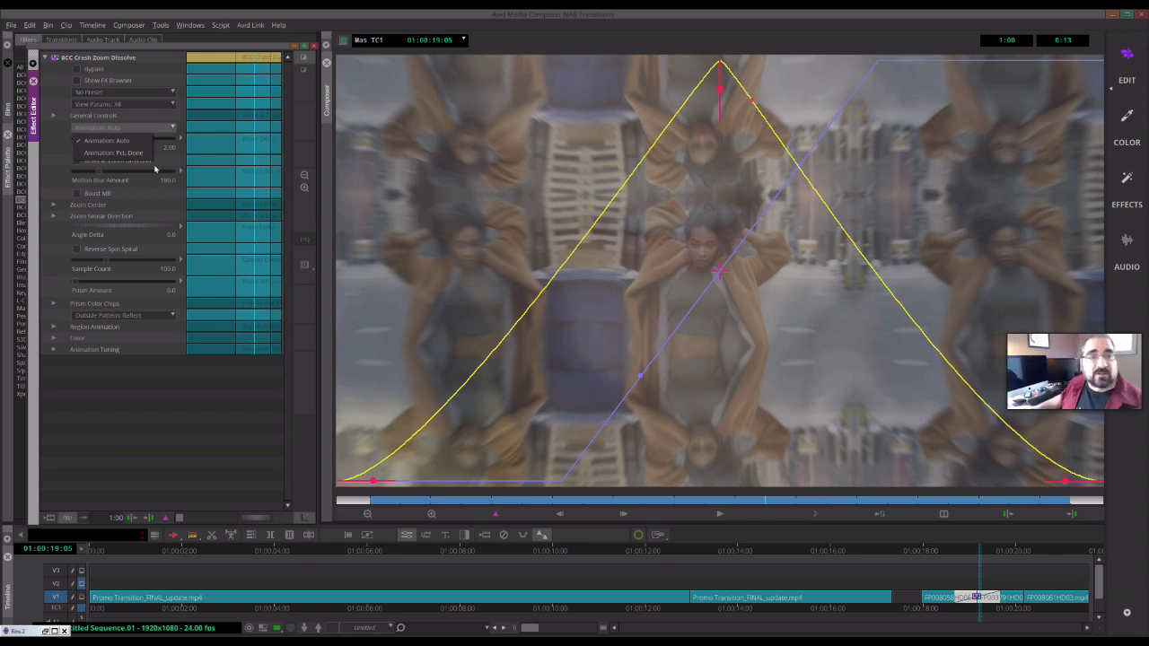
left_click(113, 152)
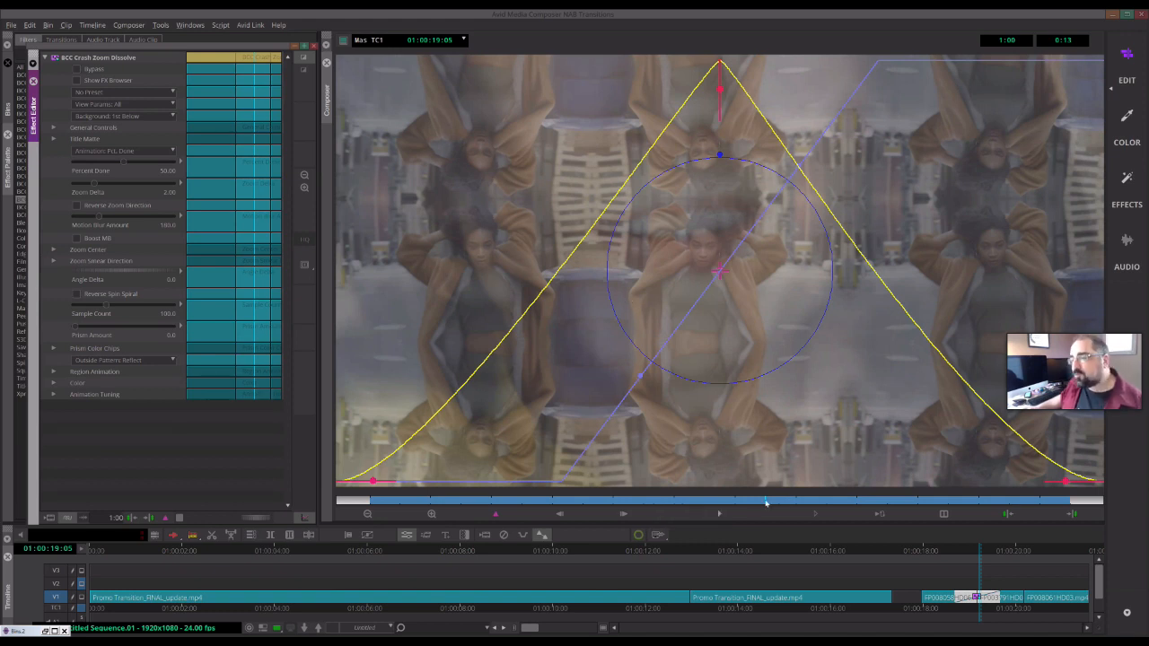
left_click(124, 162)
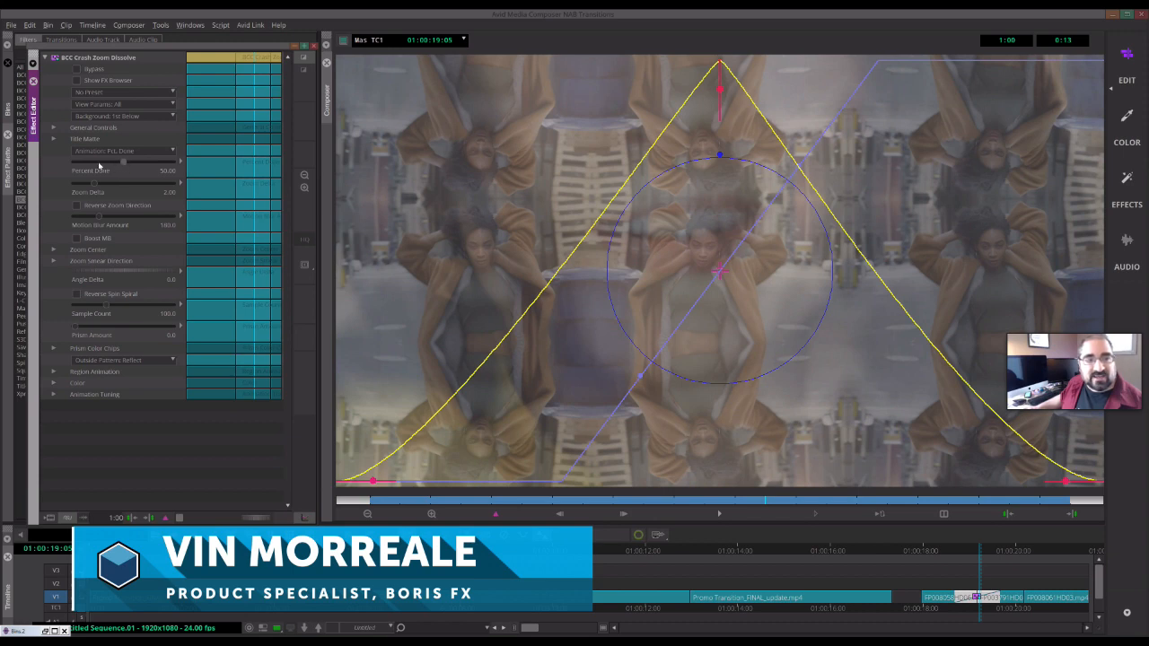
left_click_drag(96, 165, 159, 165)
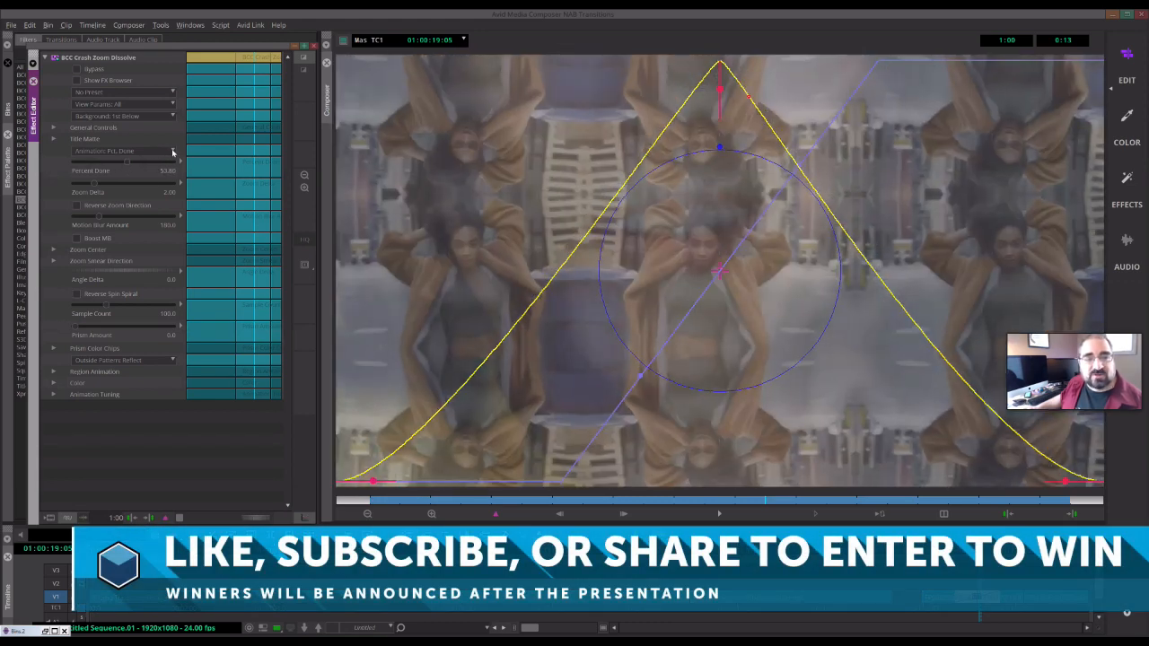
left_click(173, 152)
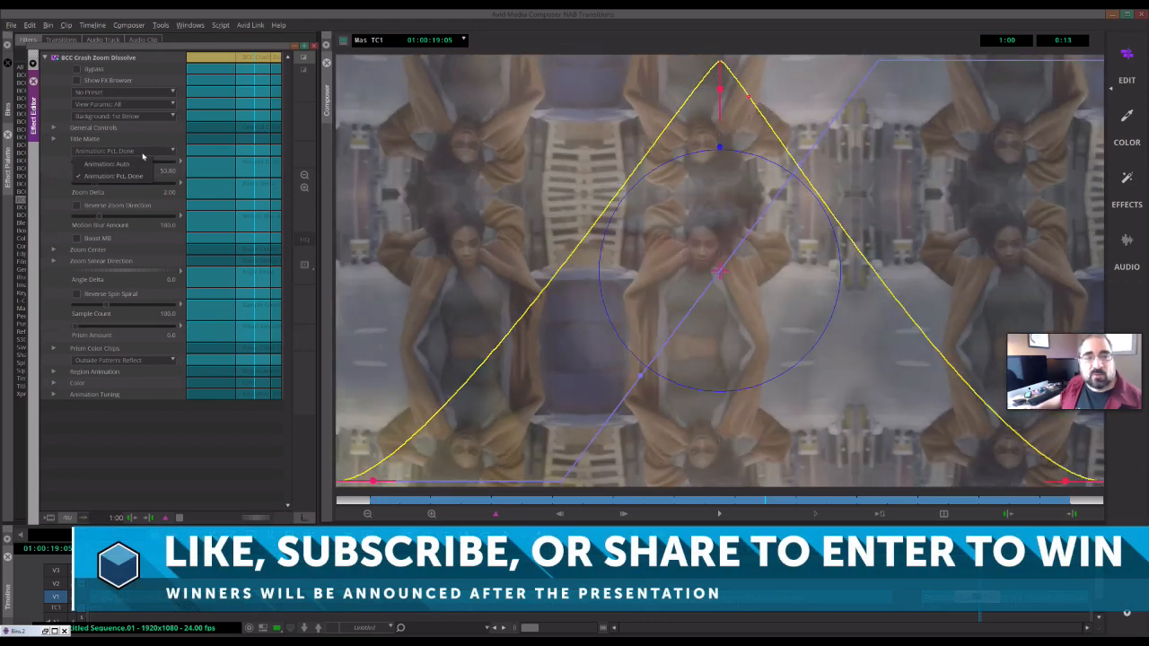
left_click(137, 180)
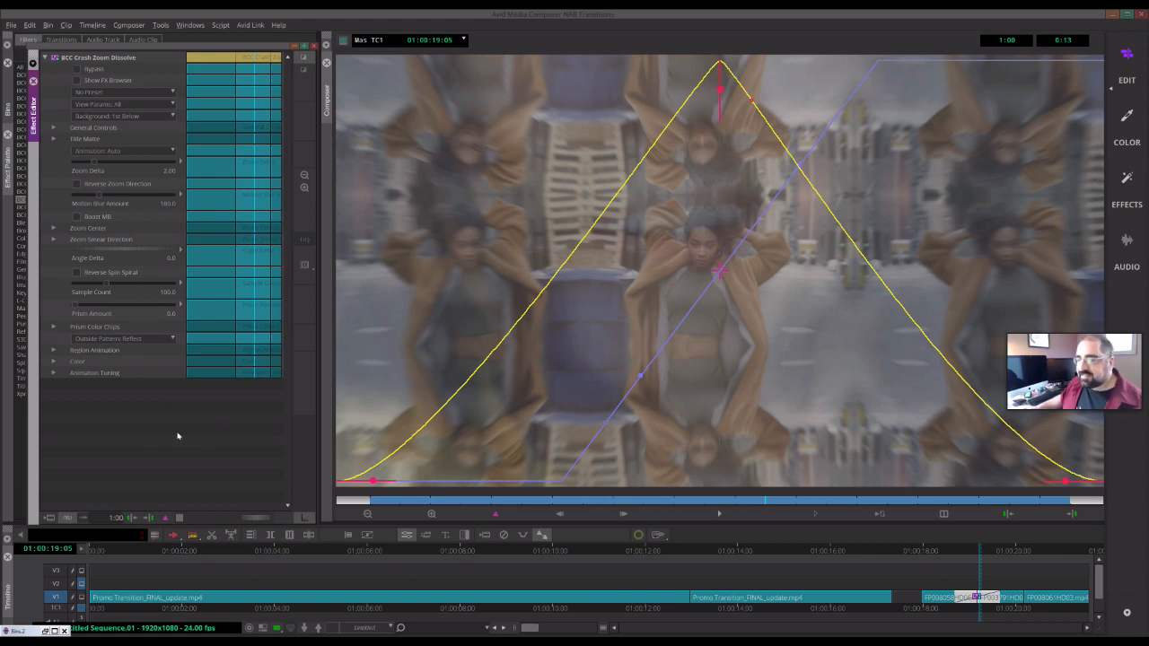
- Expand Region Animation and set its Animation Type to In
left_click(55, 351)
left_click(137, 364)
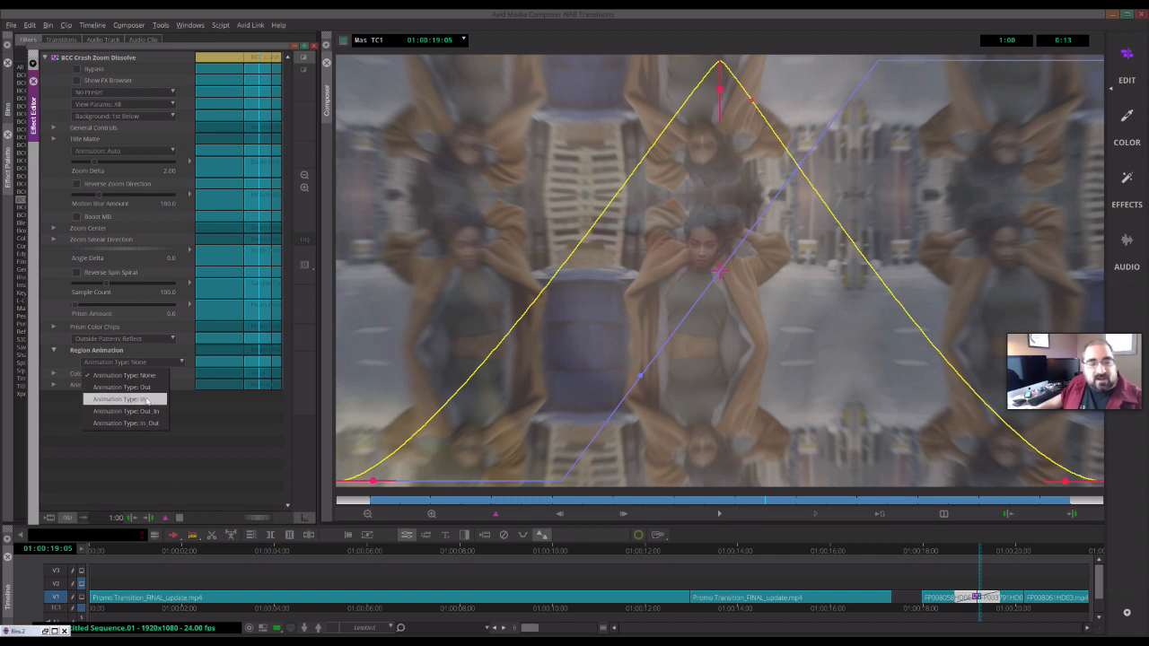
left_click(103, 447)
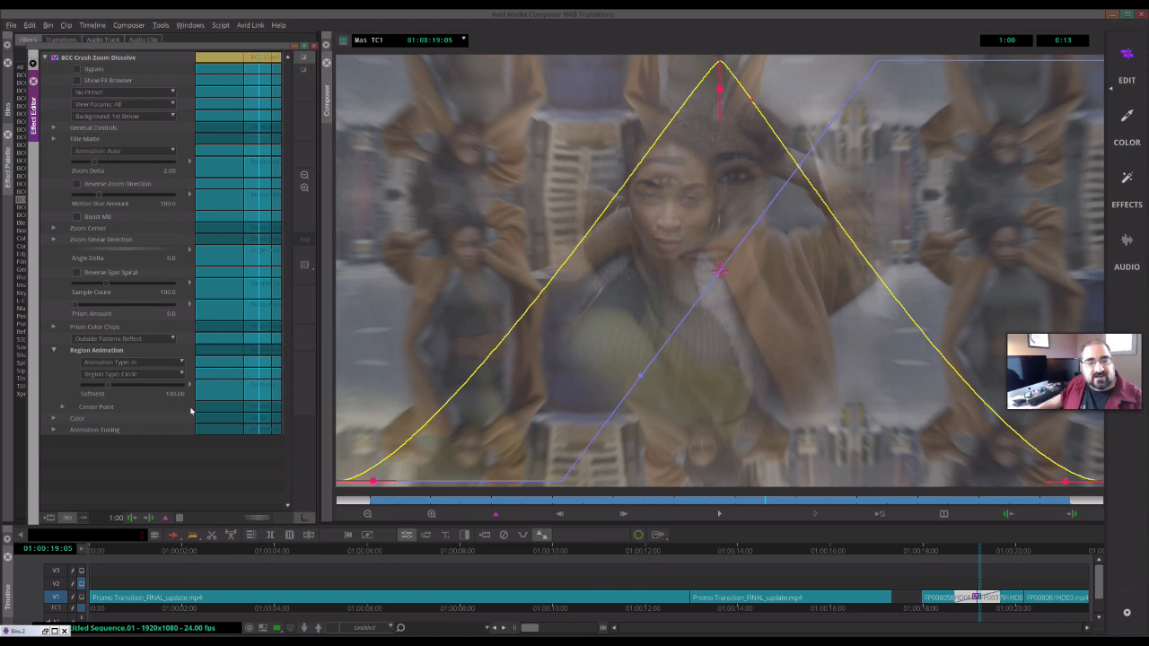
- Set the Region Type to Circle and the region Softness to about 96
left_click(183, 374)
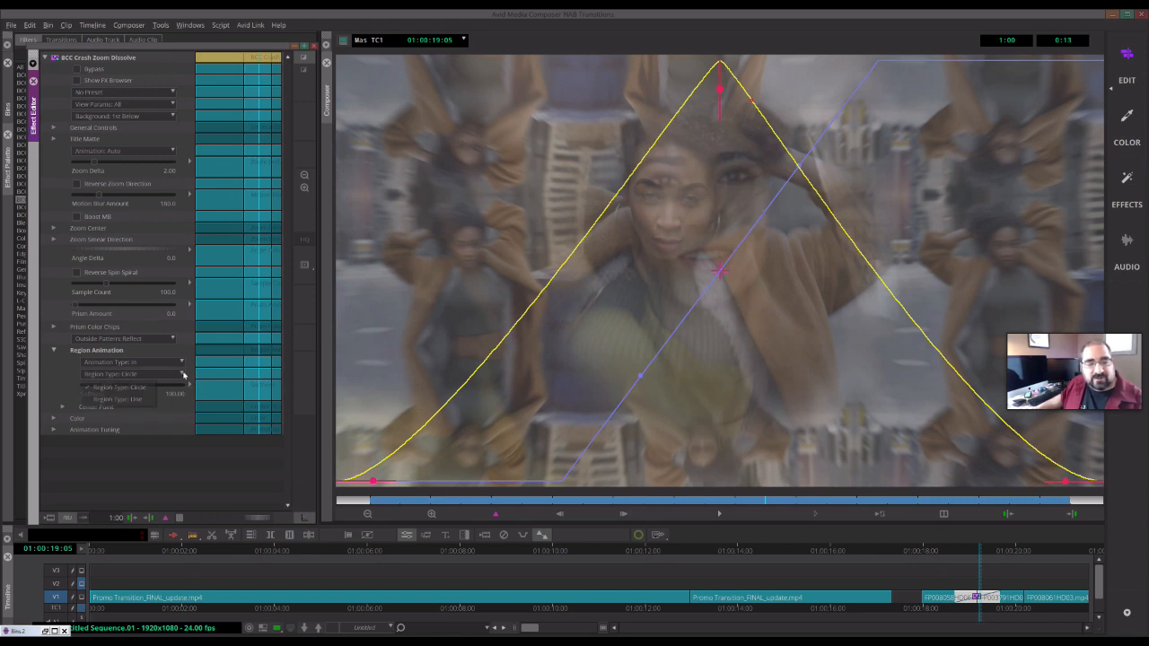
left_click(120, 386)
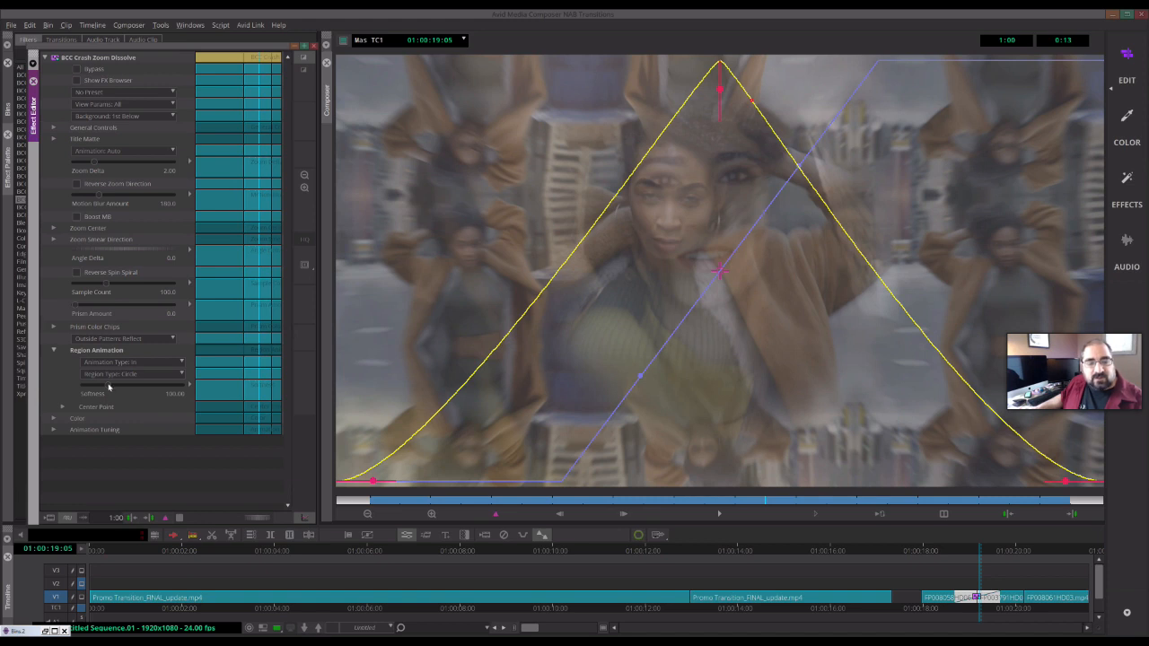
left_click_drag(100, 390, 93, 393)
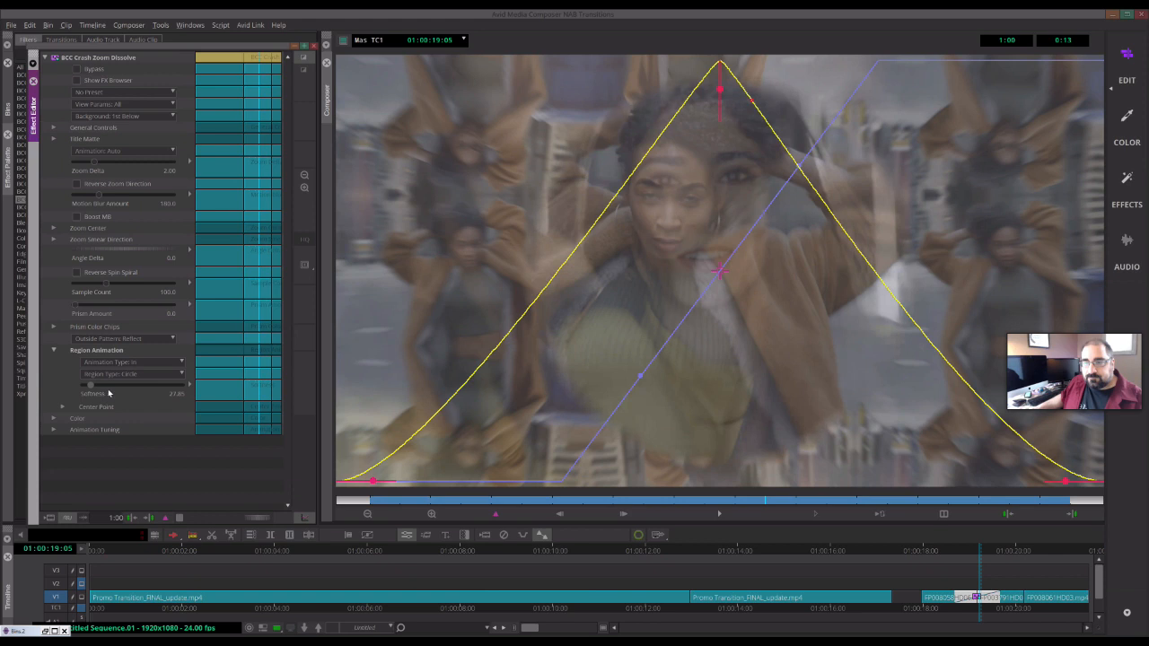
left_click(108, 392)
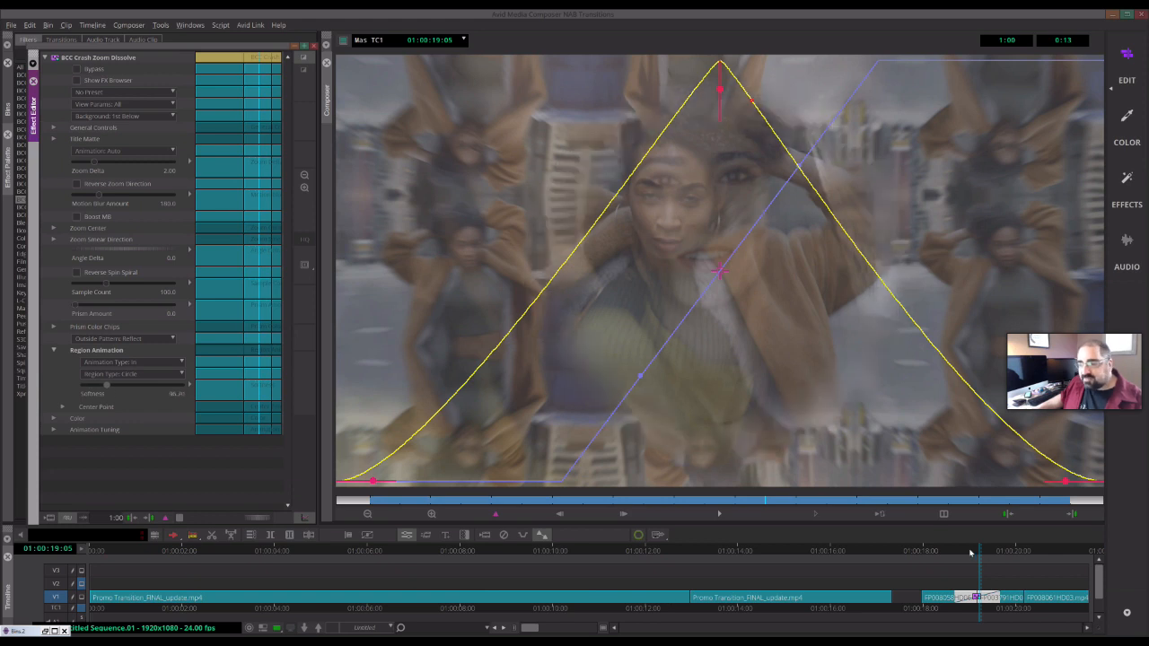
- Play the sequence from just before the Crash Zoom Dissolve to preview it
left_click_drag(971, 553, 957, 553)
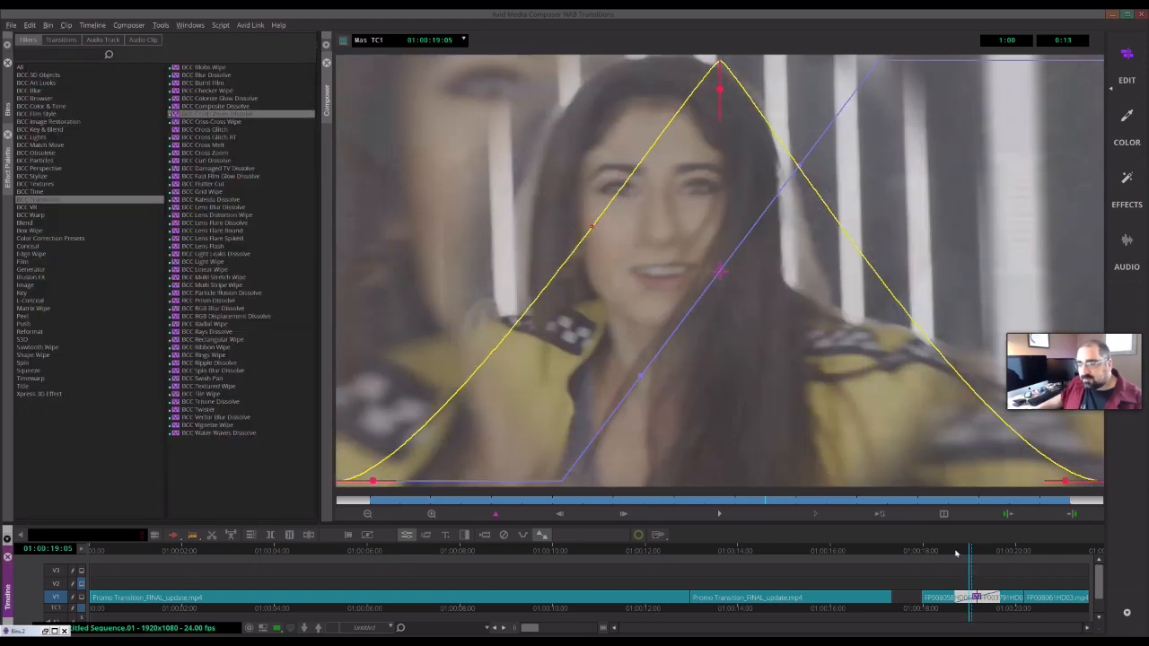
key("space")
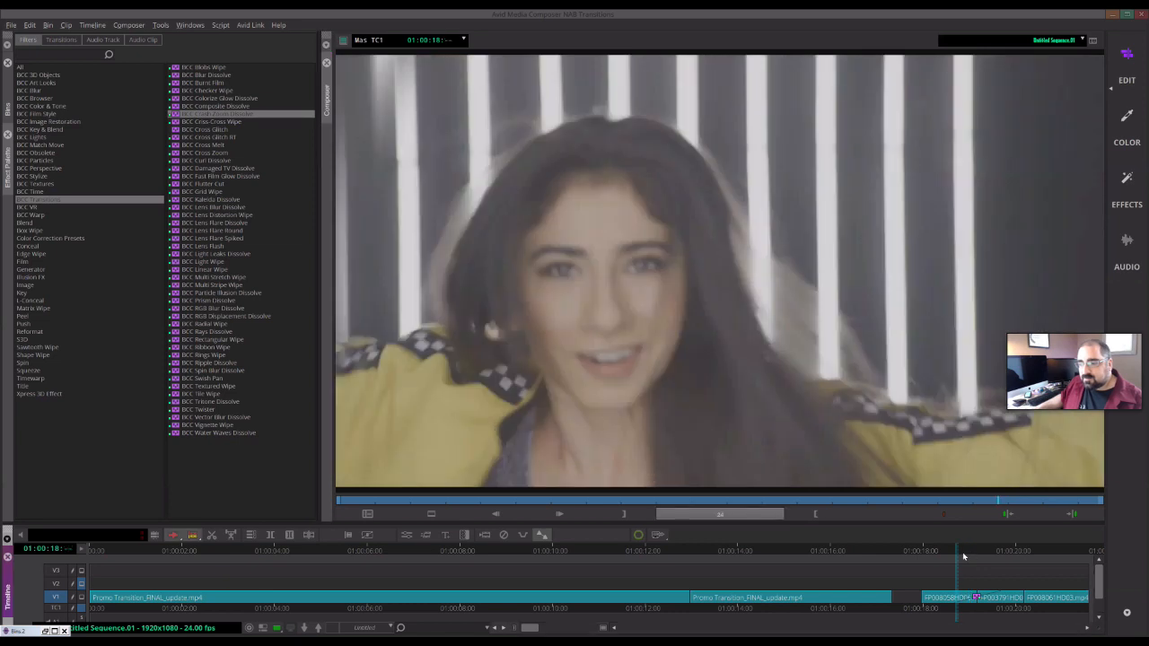
- Play and scrub through the Crash Zoom Dissolve in the sequence to preview the circular region animation
left_click(969, 554)
key("space")
left_click_drag(978, 554, 973, 555)
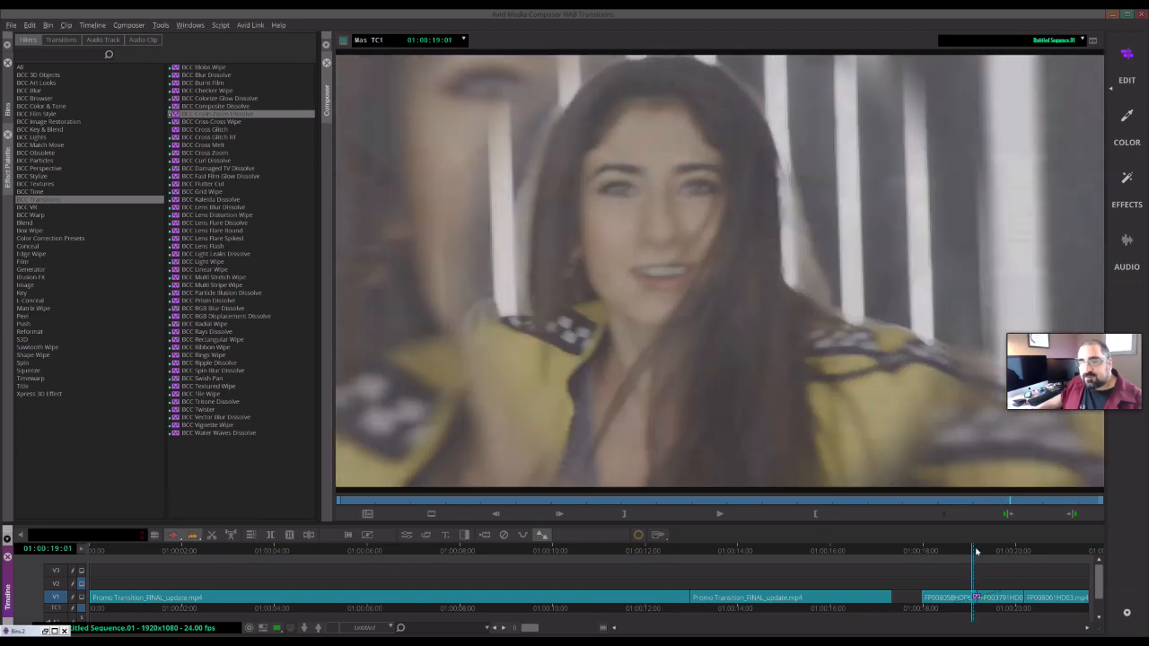
left_click_drag(976, 551, 983, 552)
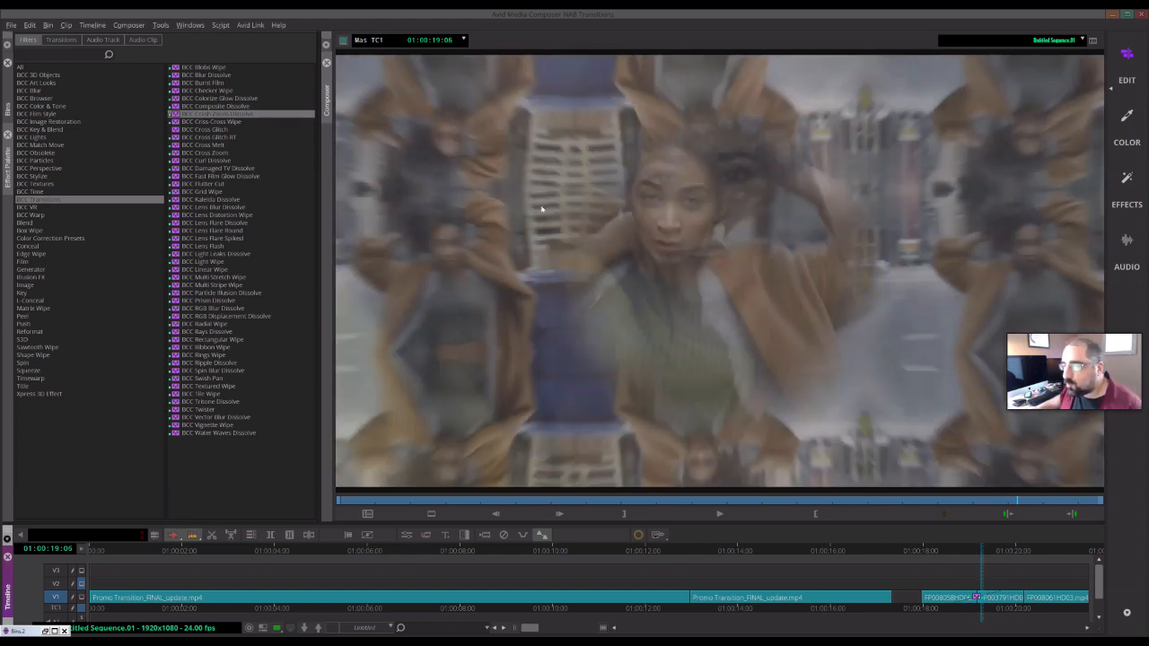
- Open the transition's effect editor and drag the region Softness down to about 33 and back up
left_click(409, 536)
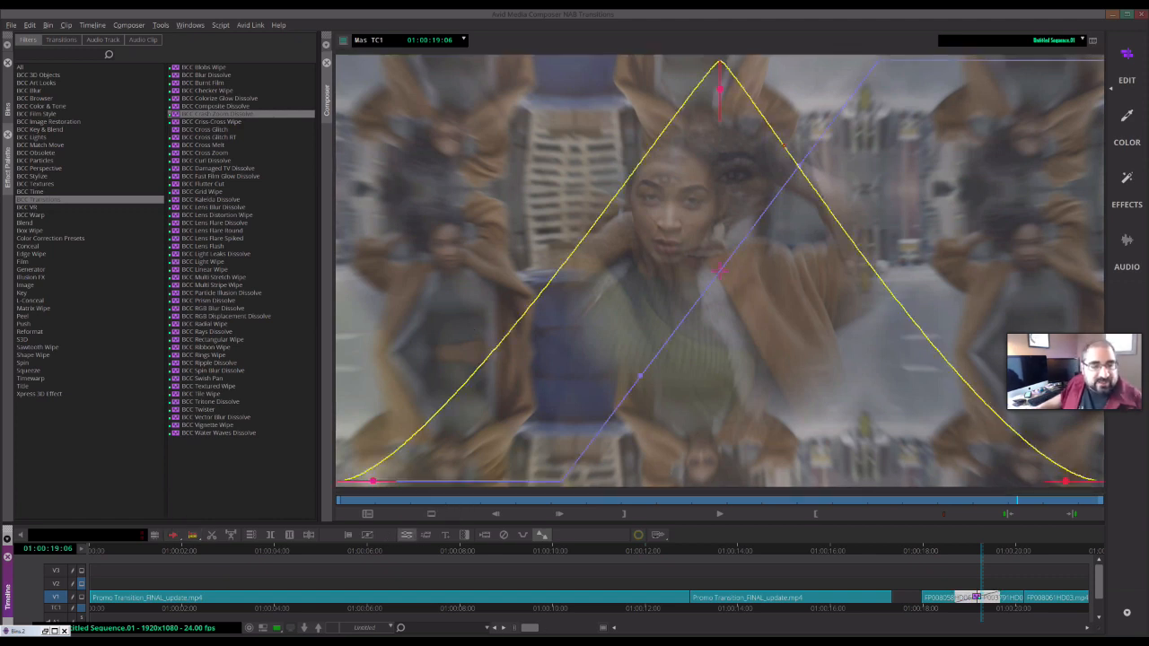
left_click(211, 531)
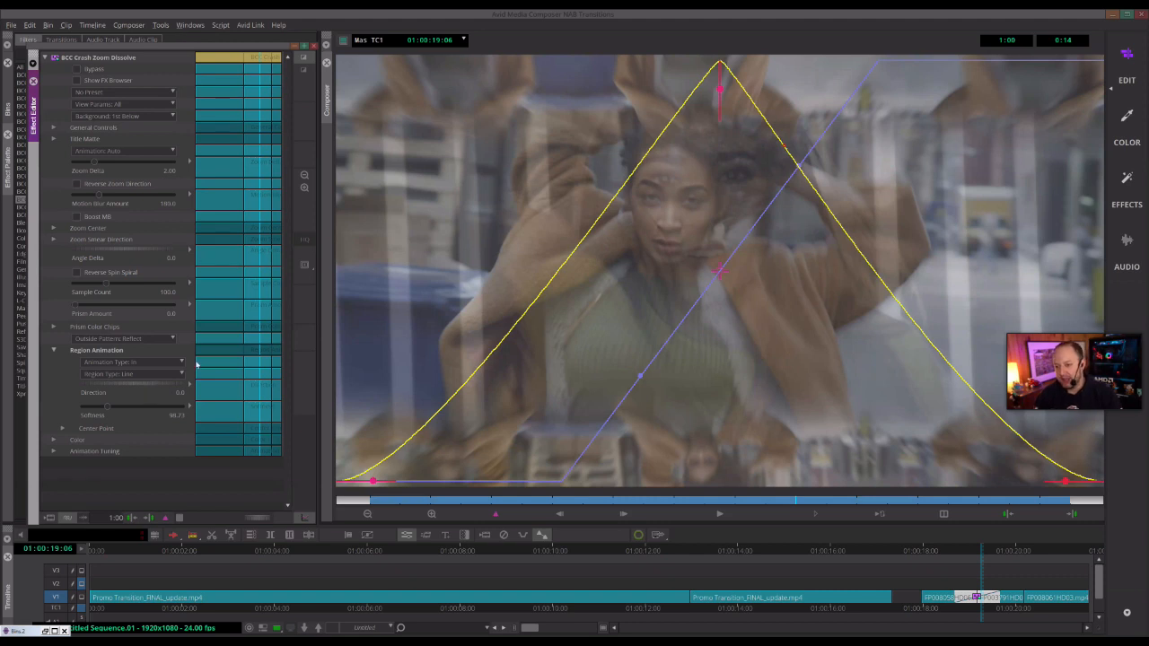
left_click_drag(120, 404, 89, 411)
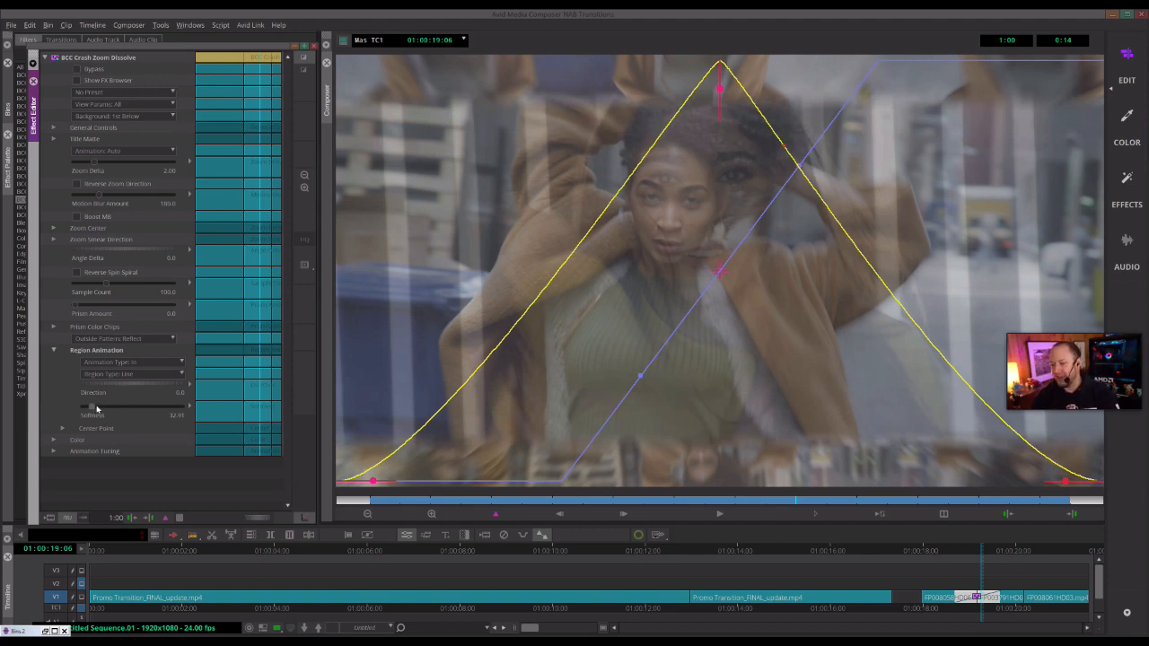
left_click_drag(94, 407, 102, 412)
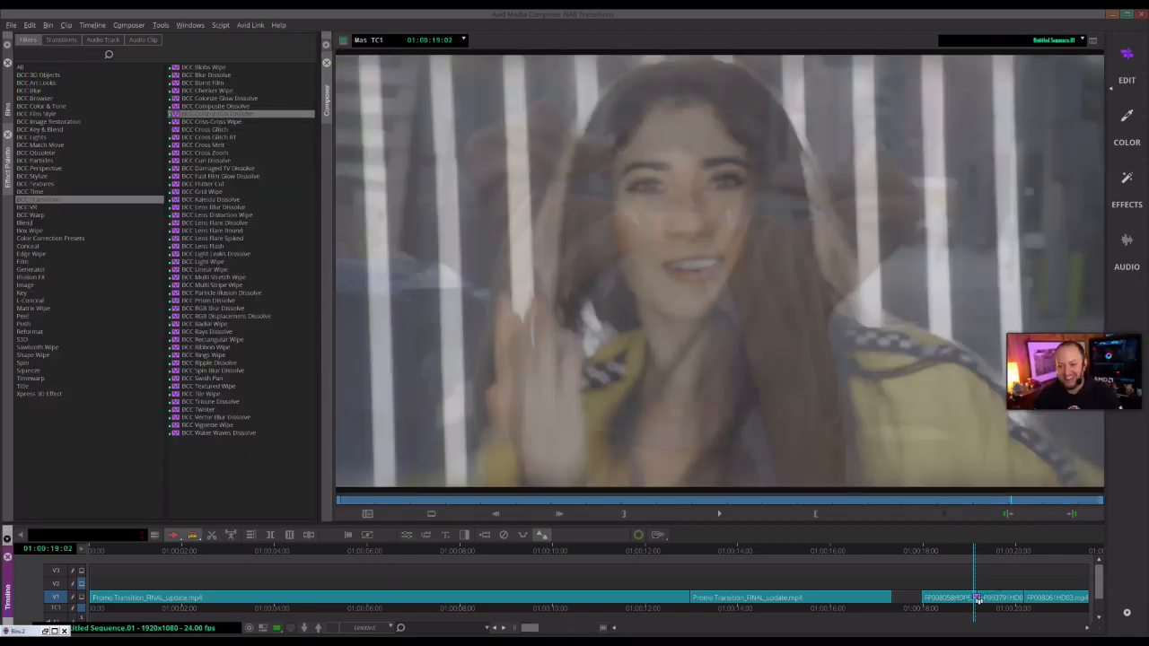
- Open the FX Browser for the transition and reset it to the Factory Installed Preset Folder
left_click(979, 599)
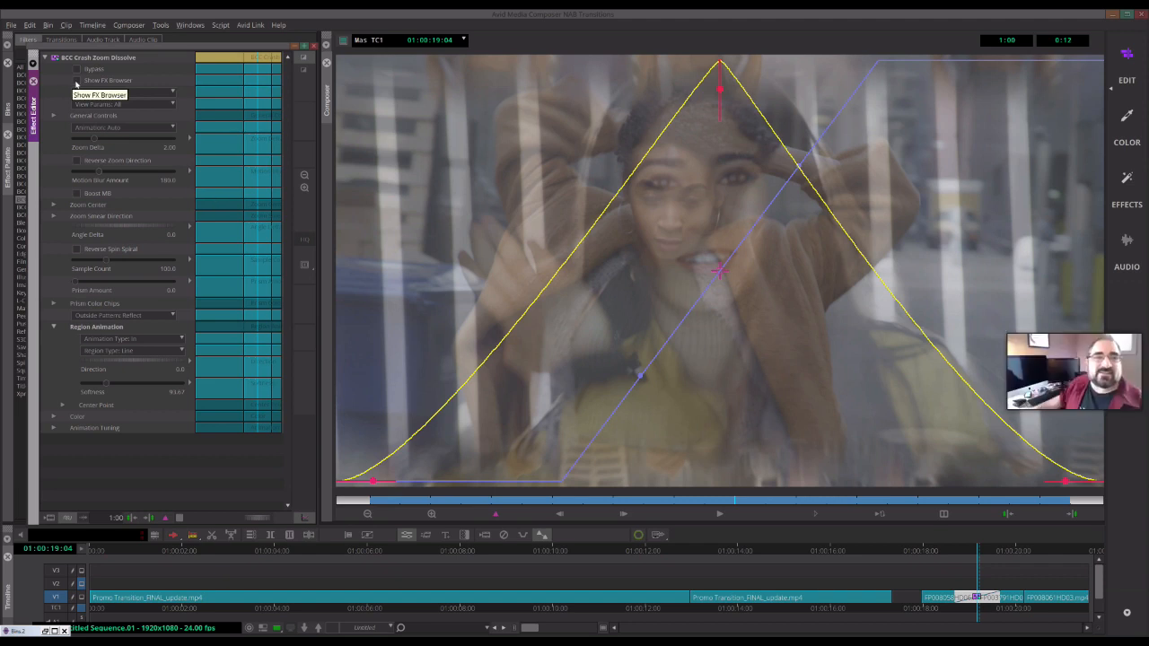
left_click(78, 82)
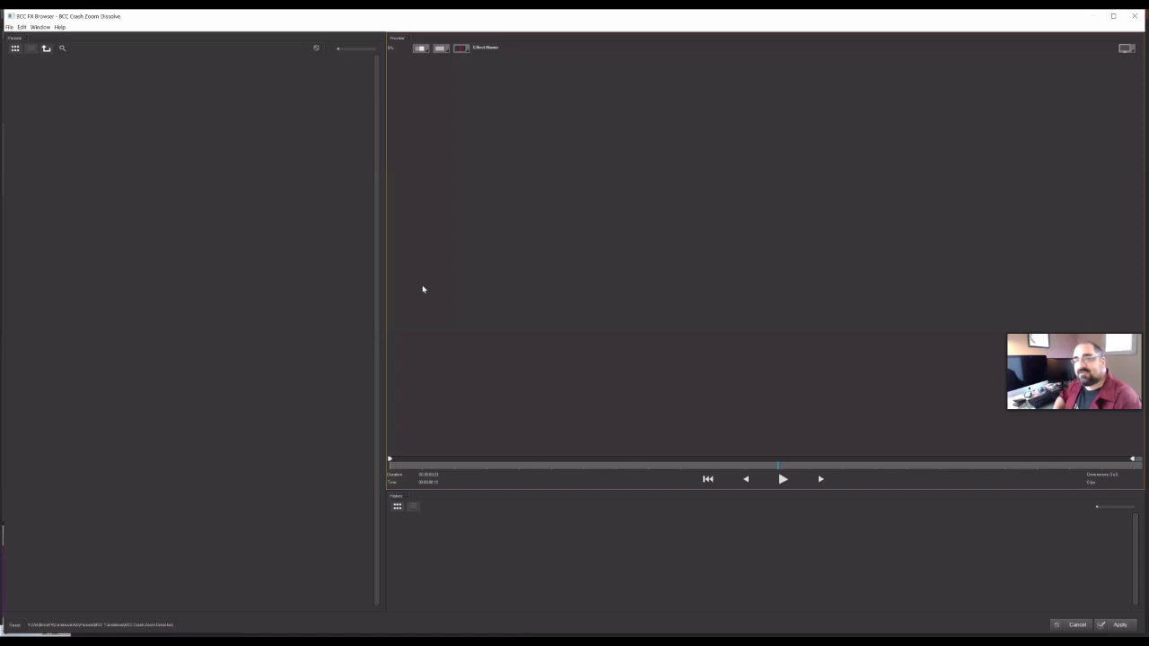
left_click(11, 630)
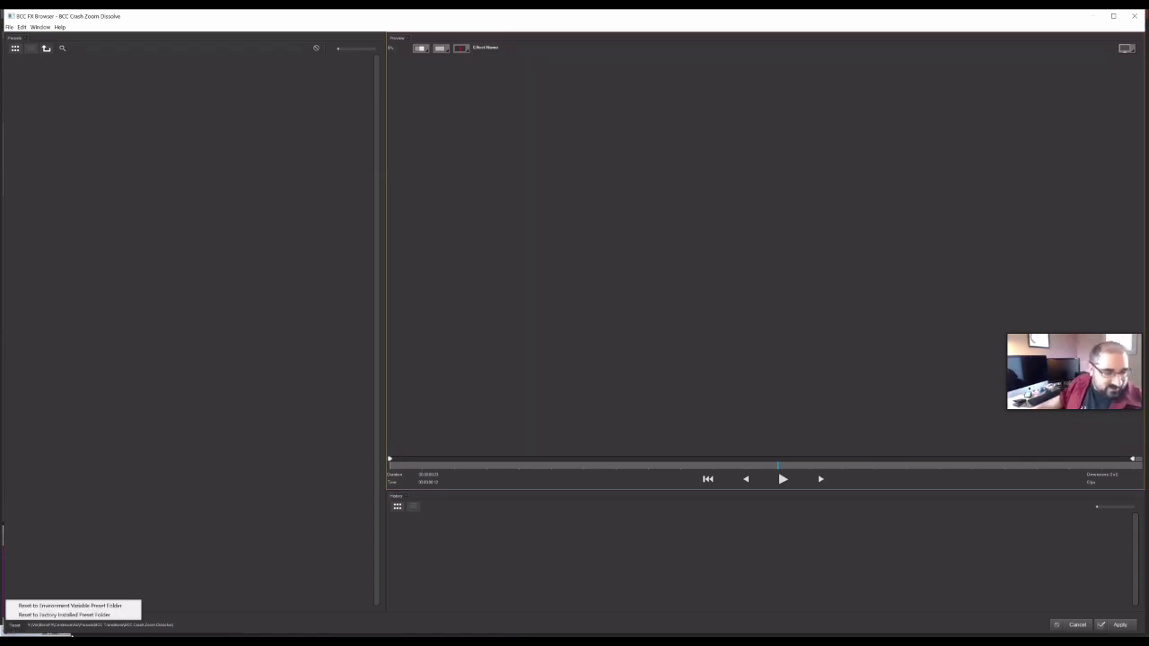
left_click(93, 616)
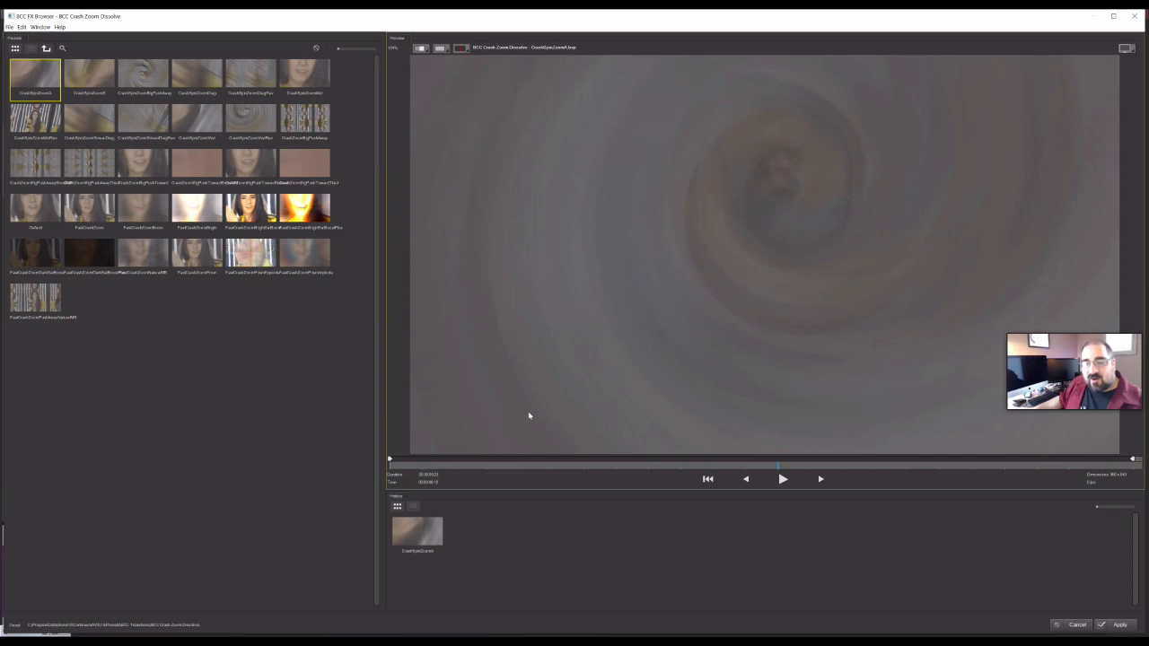
- Play the preview and browse several Crash Zoom presets to compare their looks
left_click(783, 479)
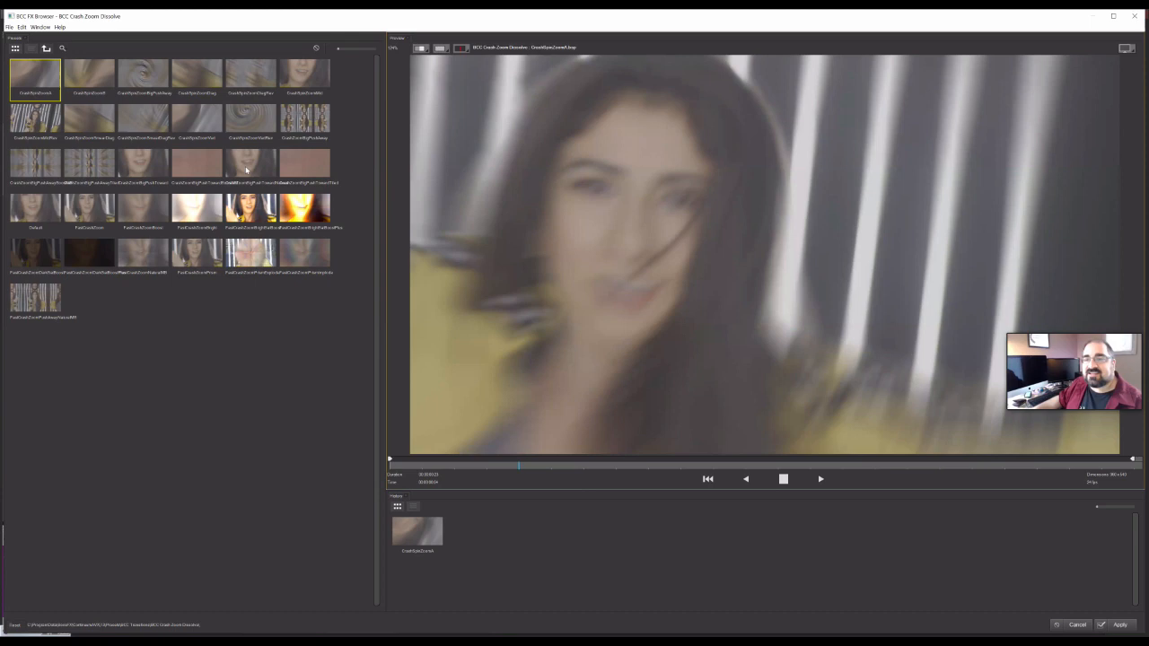
left_click(305, 122)
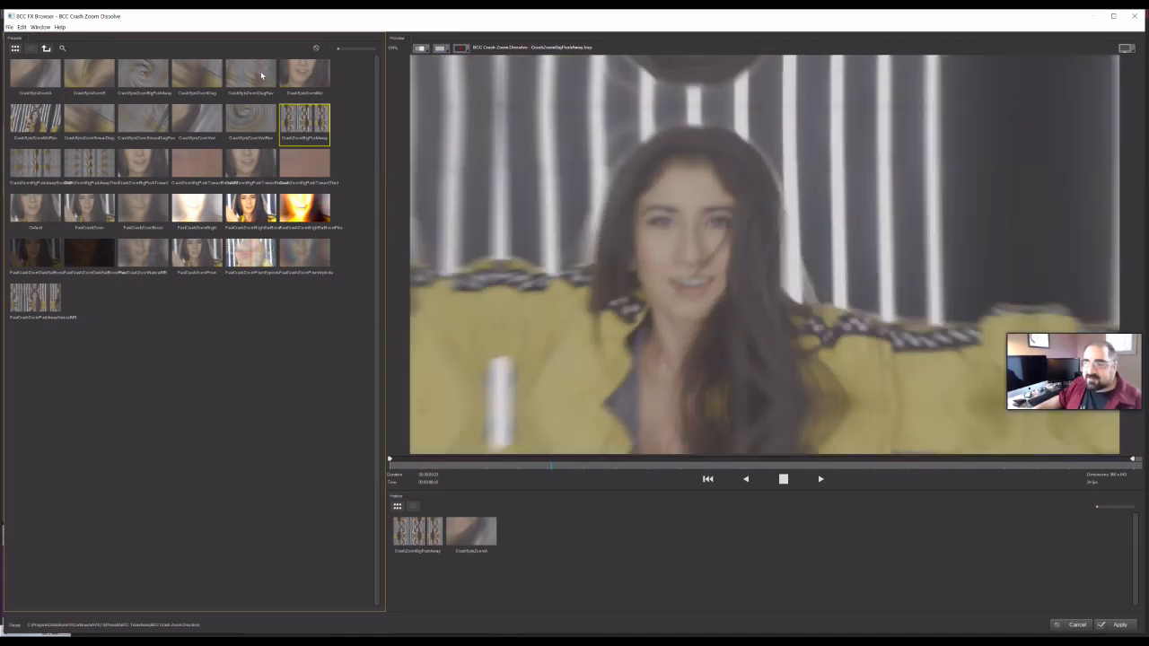
left_click(251, 76)
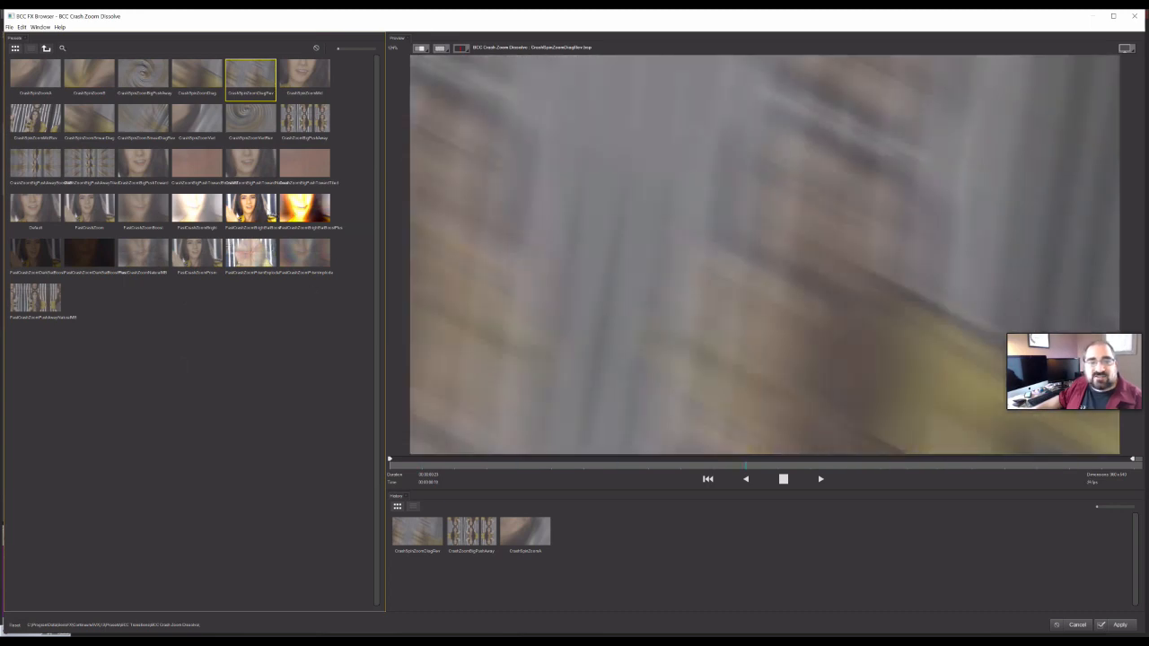
left_click(261, 210)
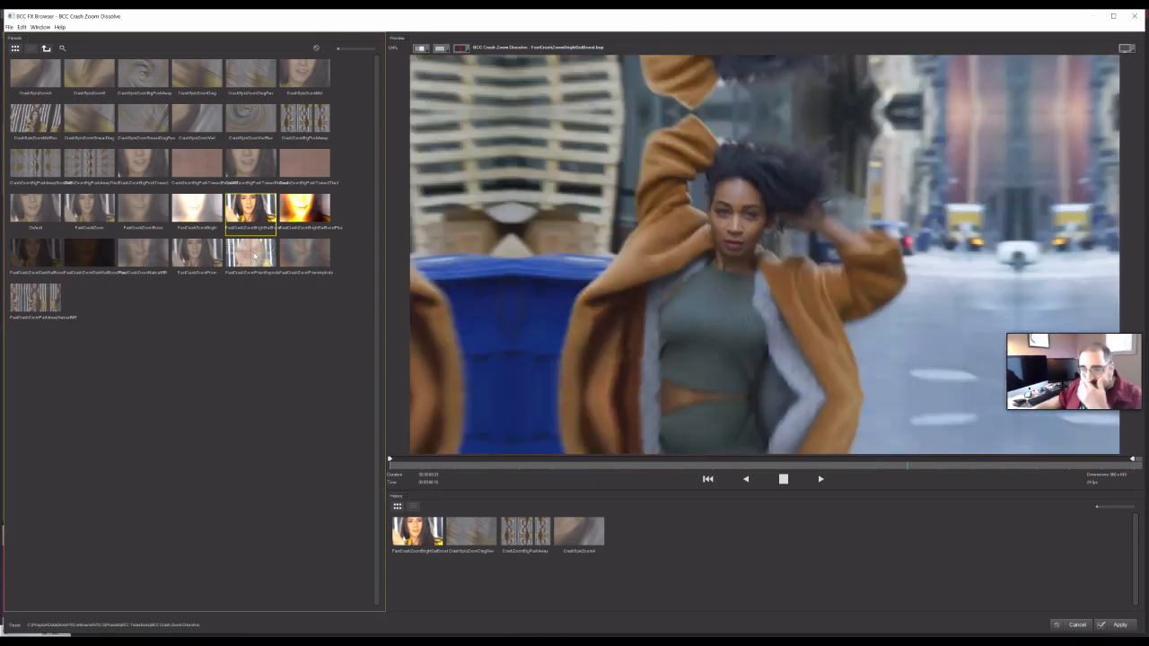
left_click(255, 256)
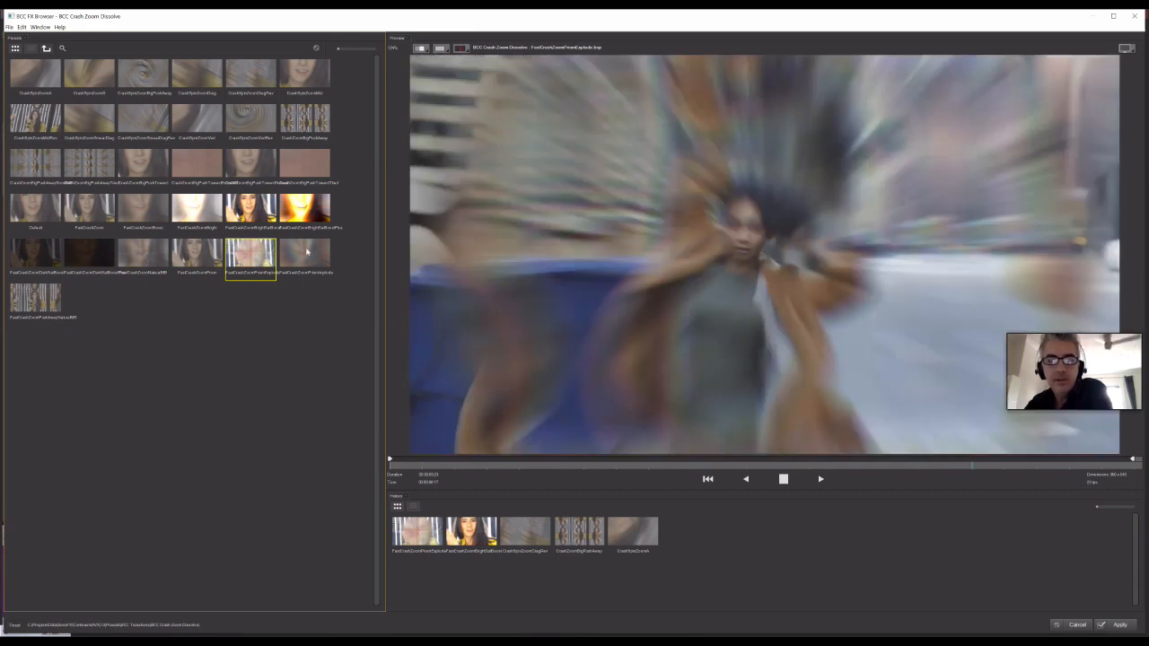
- Pick the Fast Crash Zoom prism preset, preview it, and apply it to the transition
left_click(306, 253)
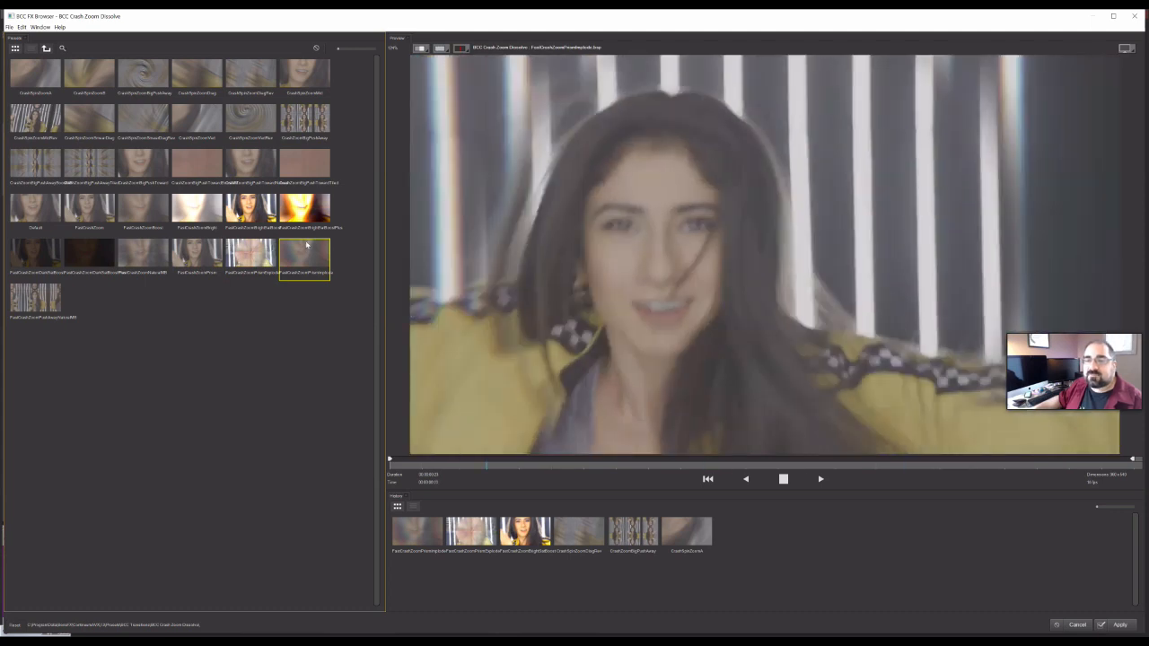
key("space")
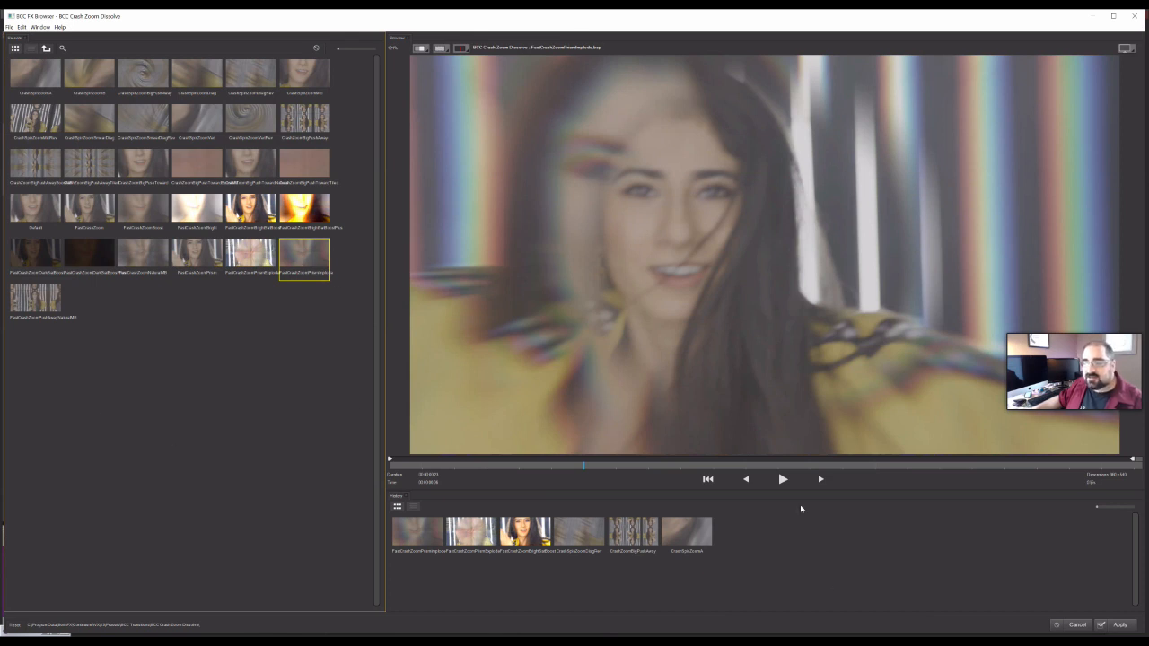
left_click(783, 478)
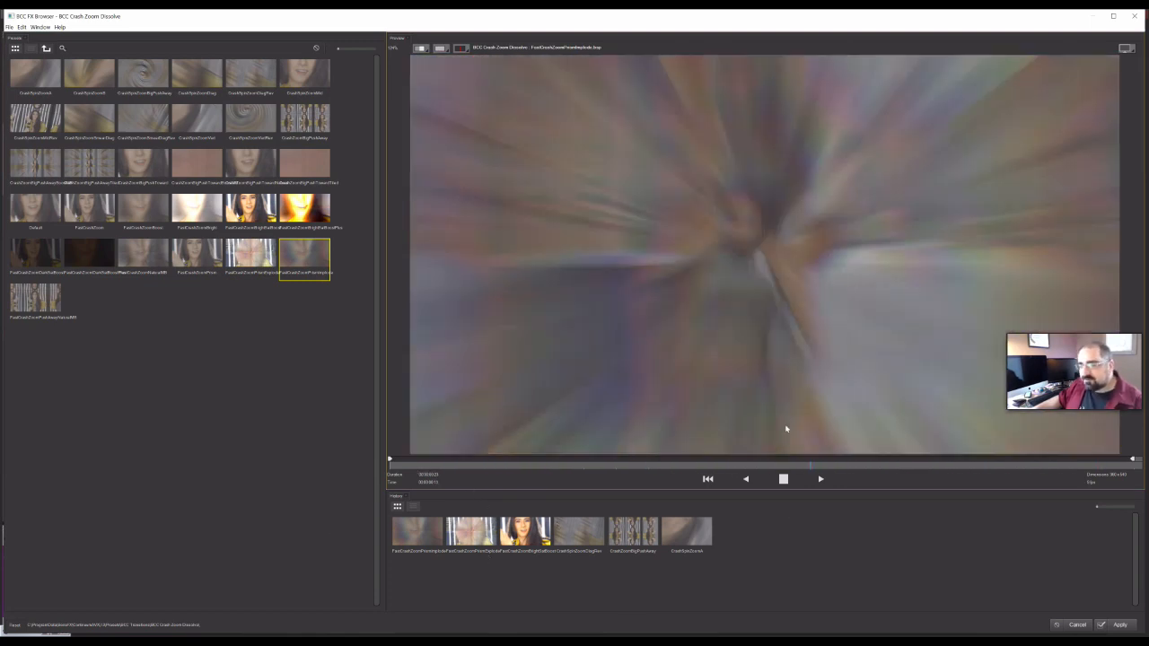
key("space")
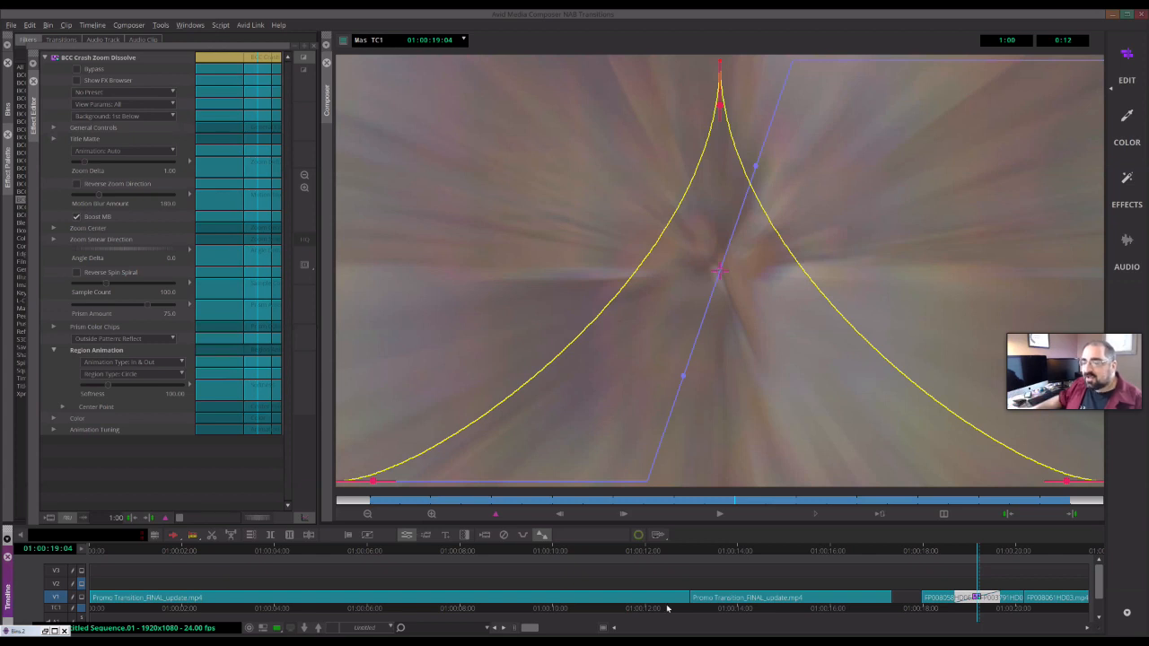
- Reopen the transition's effect editor and set the Prism Amount to 100
left_click(985, 551)
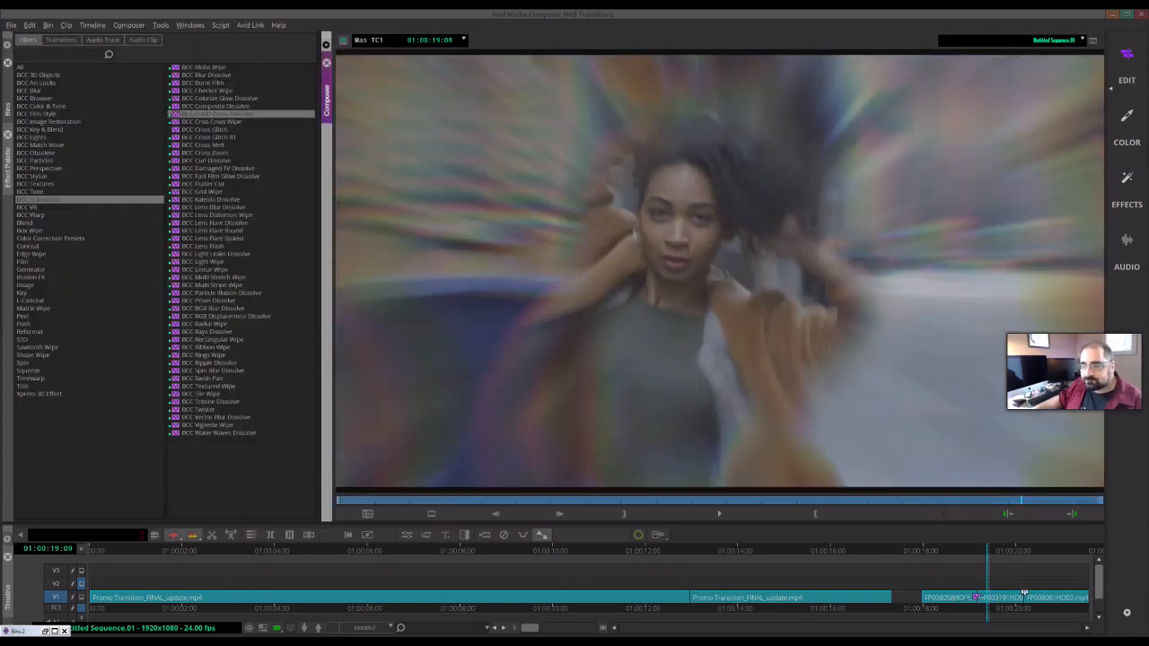
left_click(977, 597)
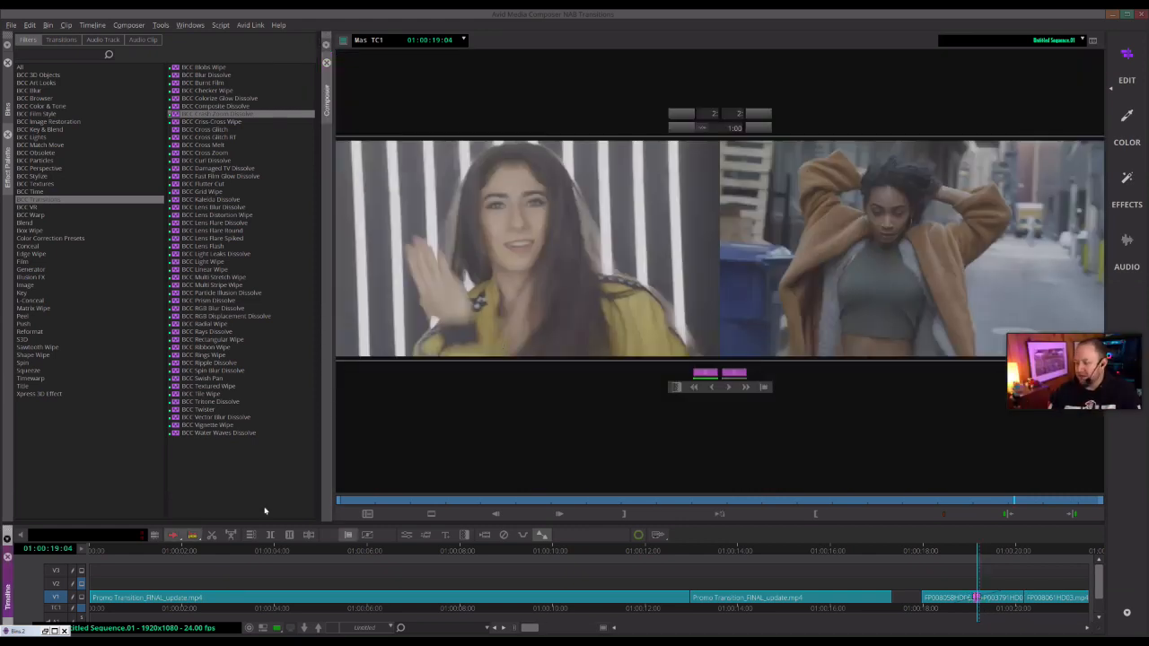
left_click(407, 535)
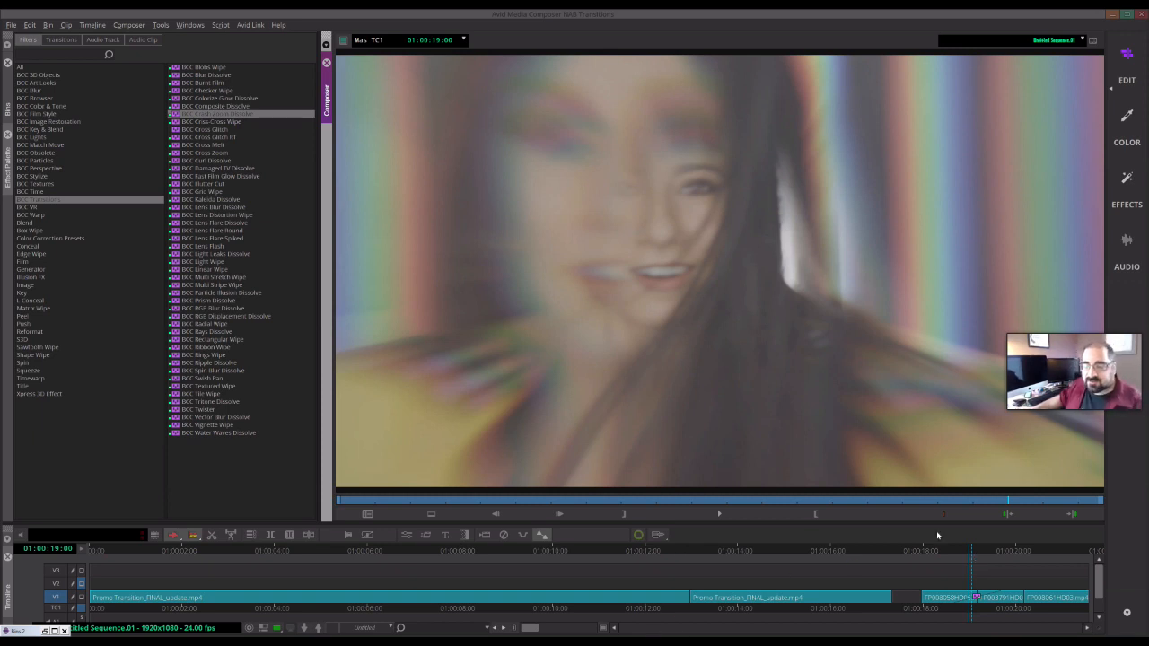
left_click(406, 536)
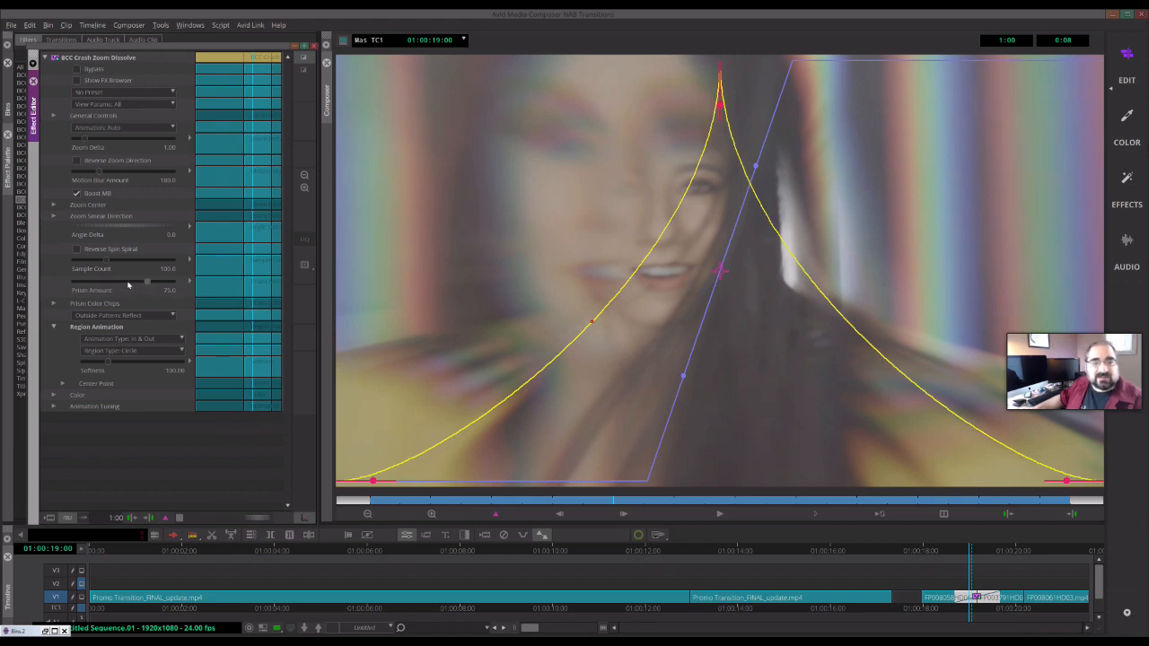
left_click_drag(128, 285, 90, 288)
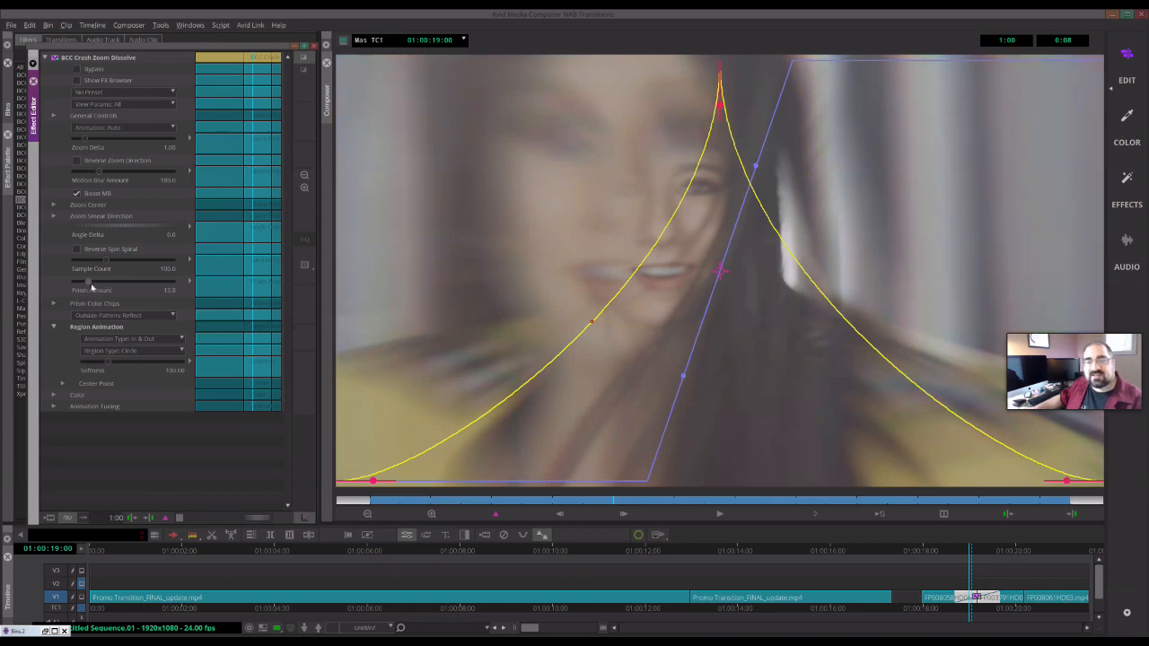
left_click_drag(104, 285, 141, 290)
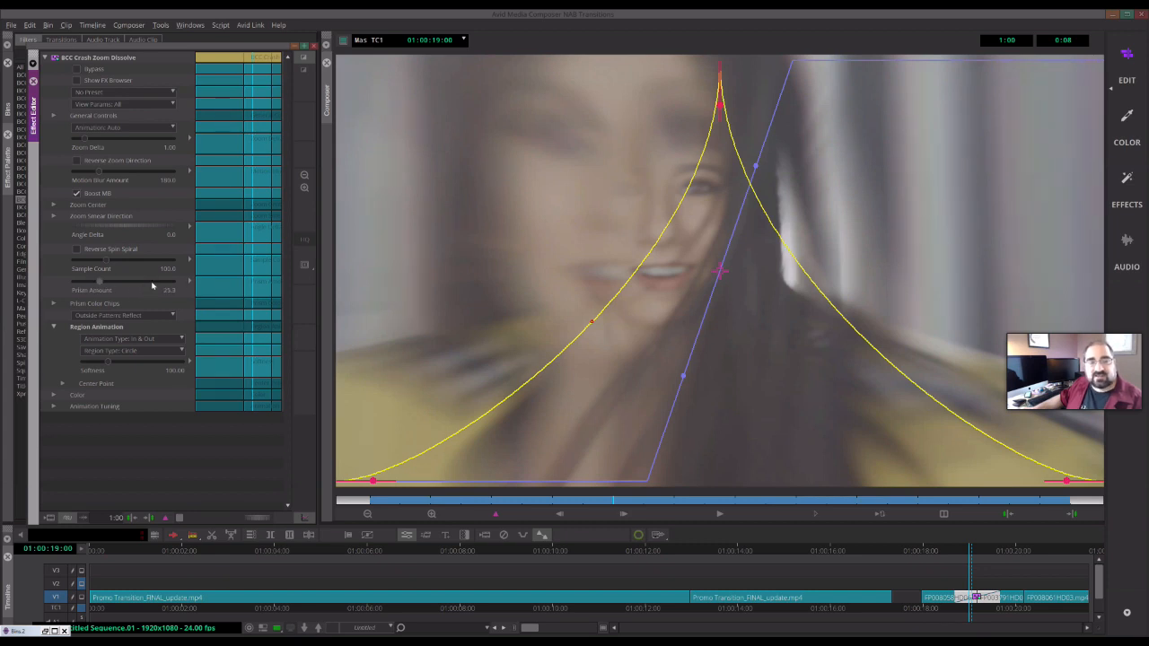
left_click(159, 287)
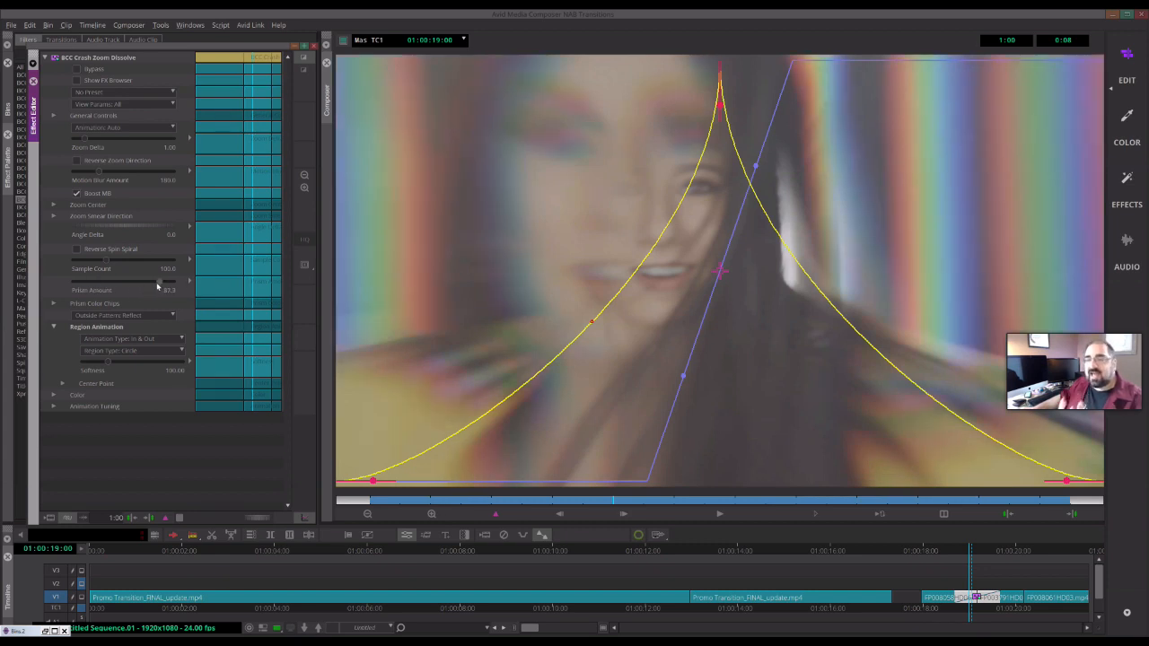
left_click(171, 288)
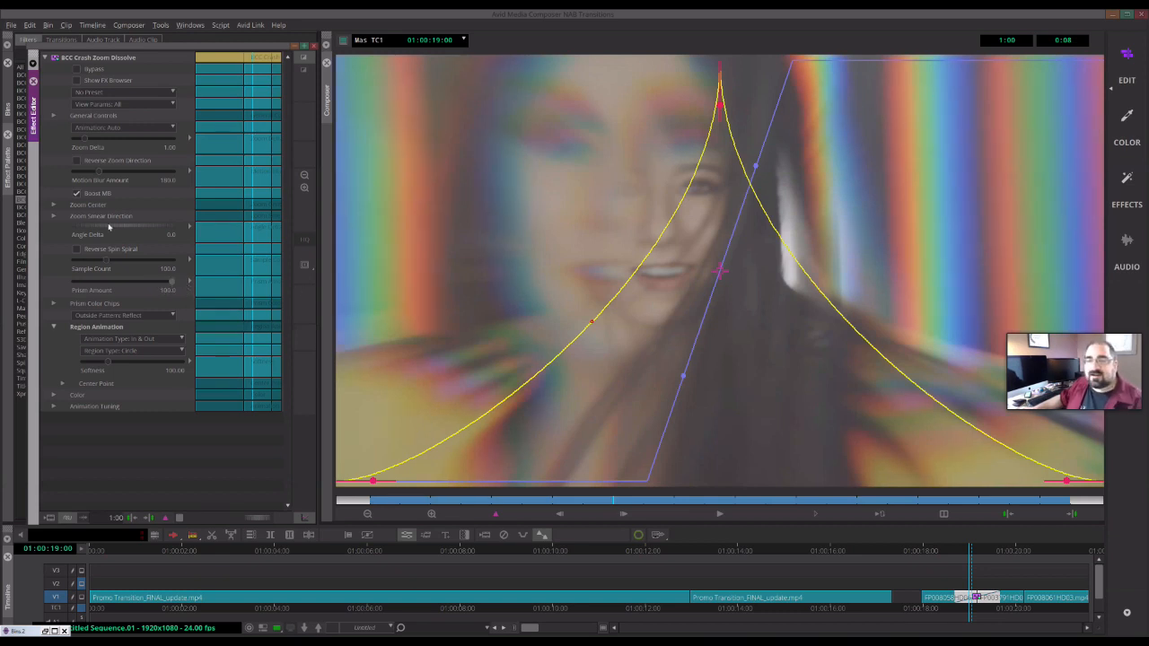
- Set the Sample Count to 145
left_click_drag(107, 262, 168, 260)
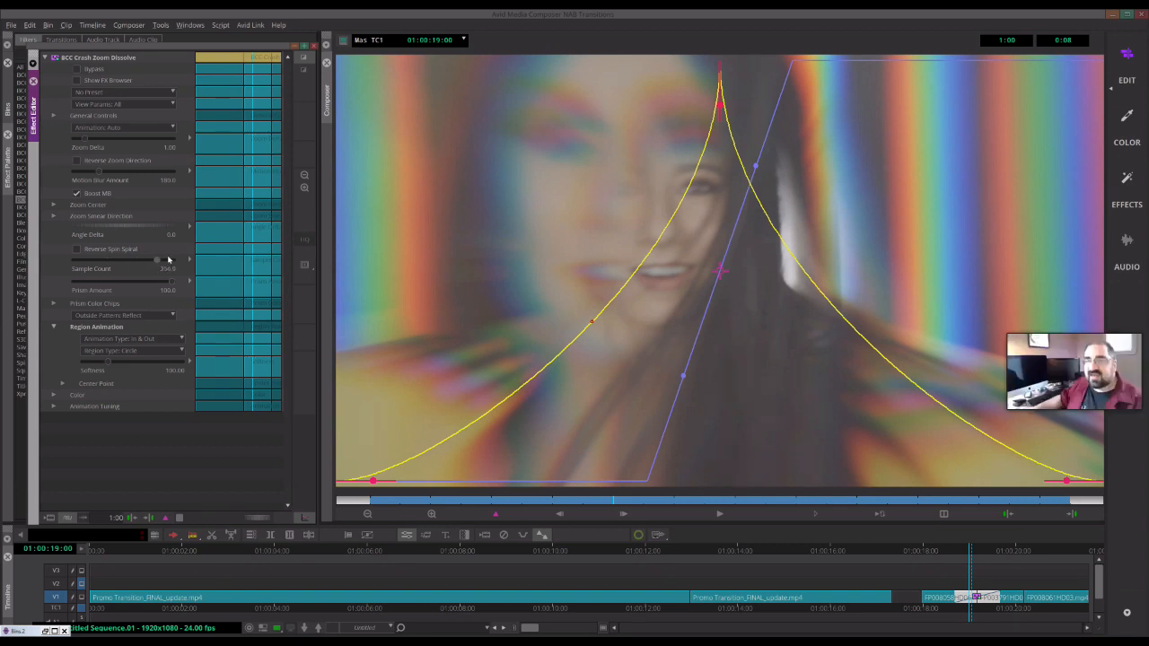
left_click(75, 263)
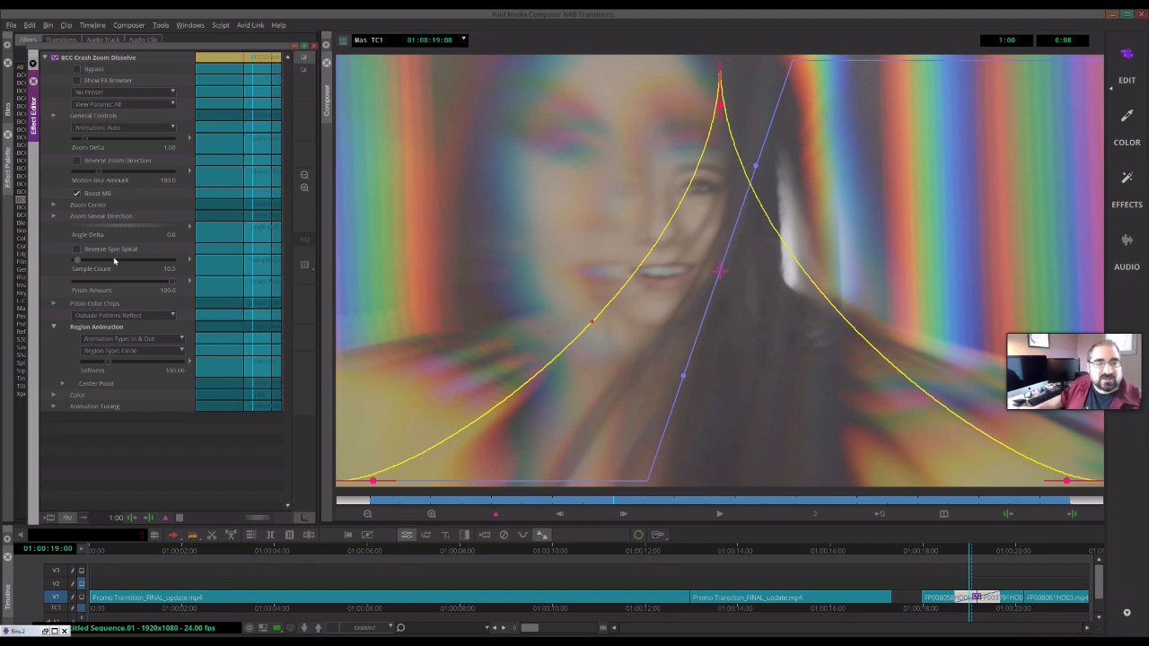
left_click(120, 261)
left_click(79, 251)
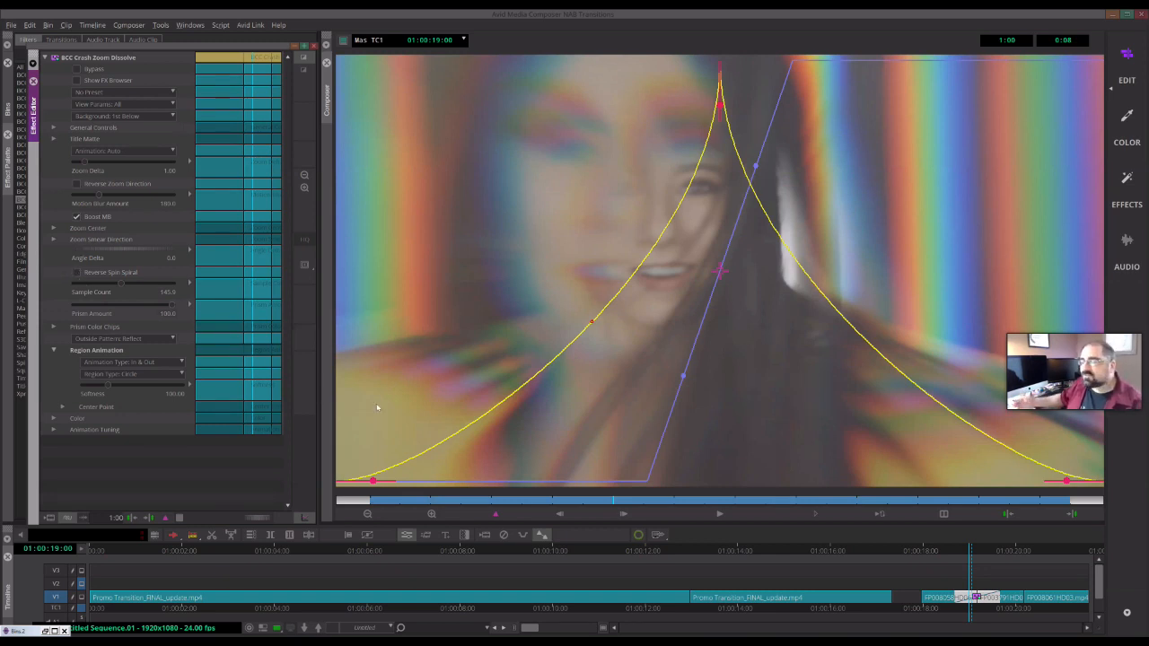
- Try Reverse Zoom Direction on and off, and set the Zoom Delta to 0.25
left_click(77, 184)
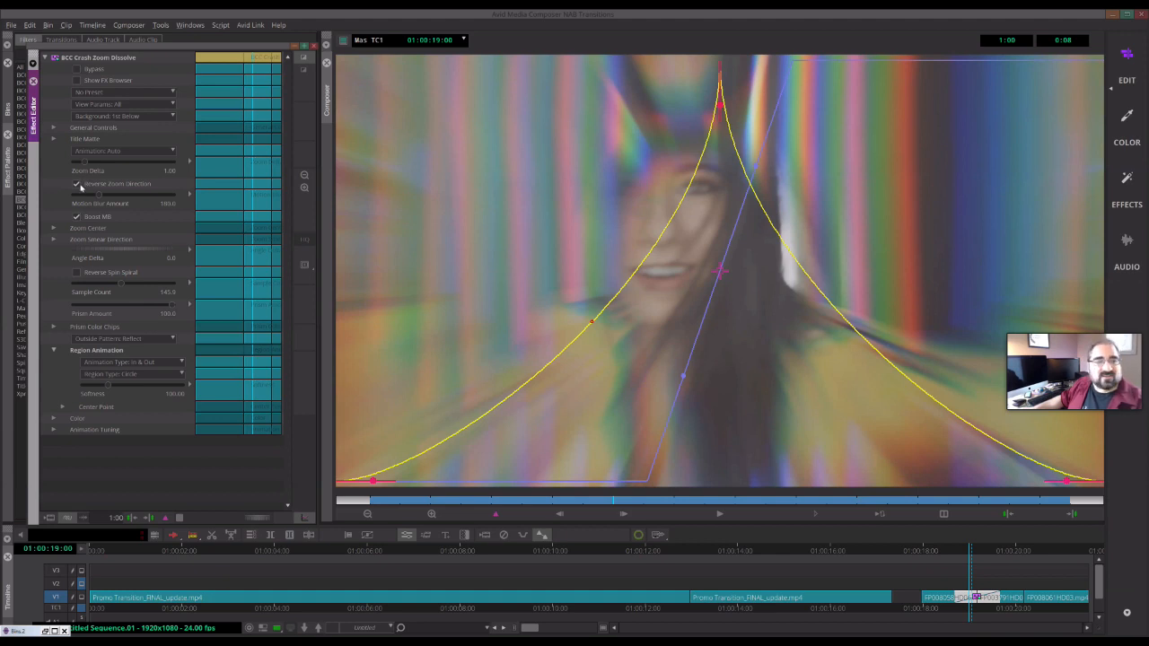
left_click(79, 185)
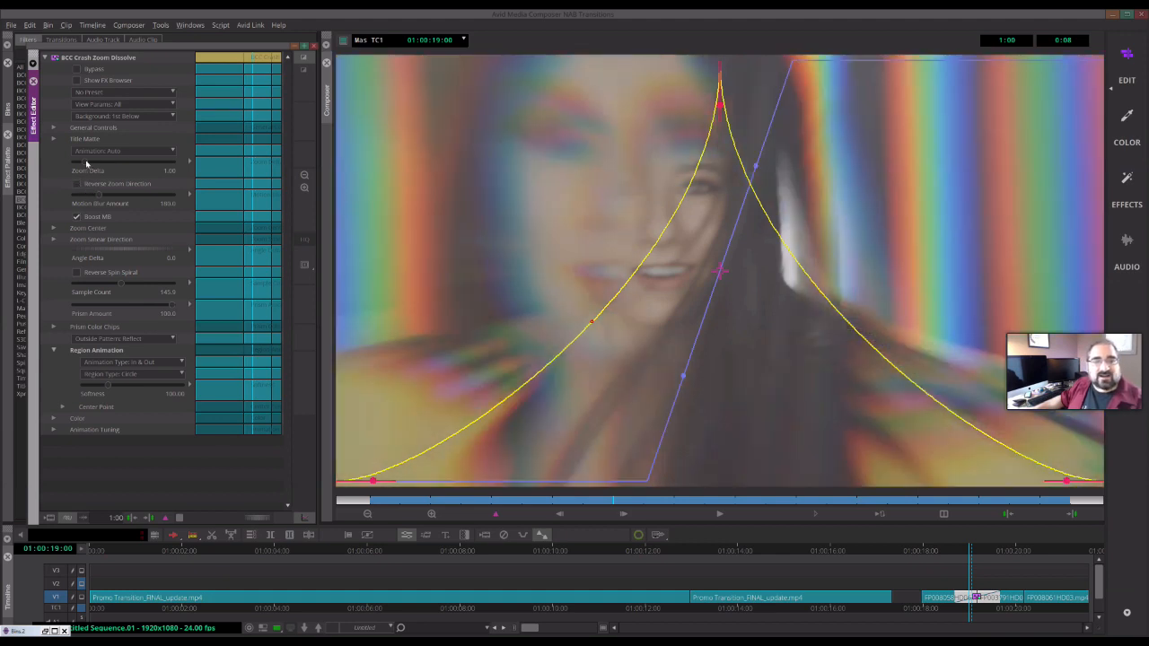
mouse_move(94, 166)
left_mouse_down()
mouse_move(107, 166)
mouse_move(79, 176)
left_mouse_up()
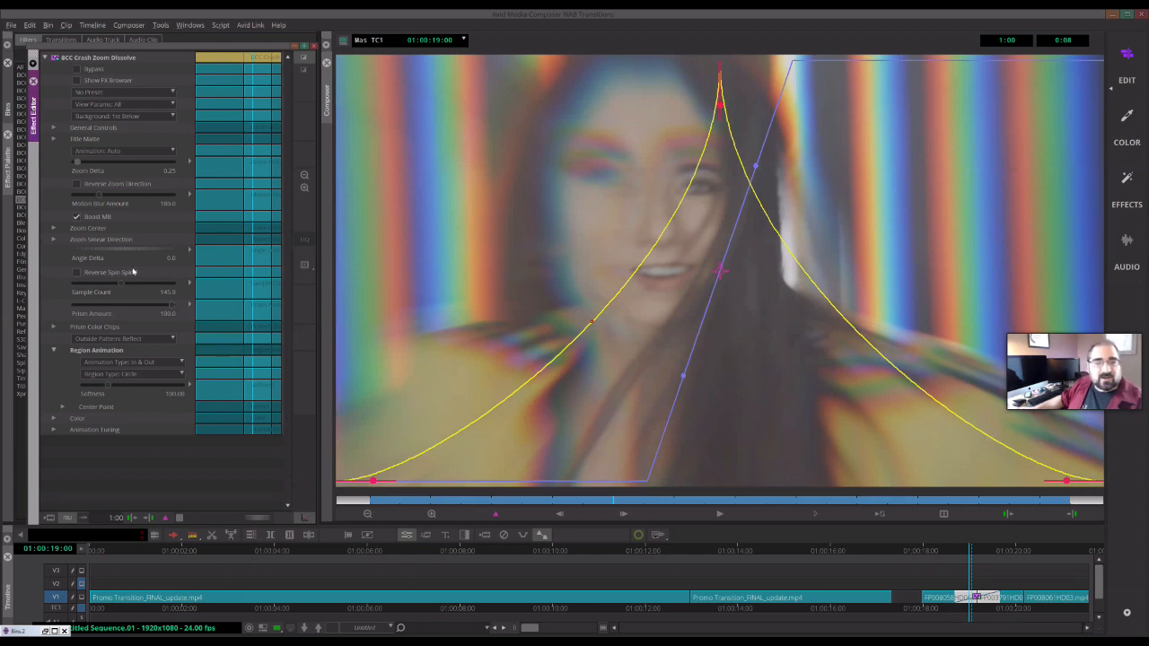
- Expand Zoom Center and move the X Point to about 657.6
left_click(53, 229)
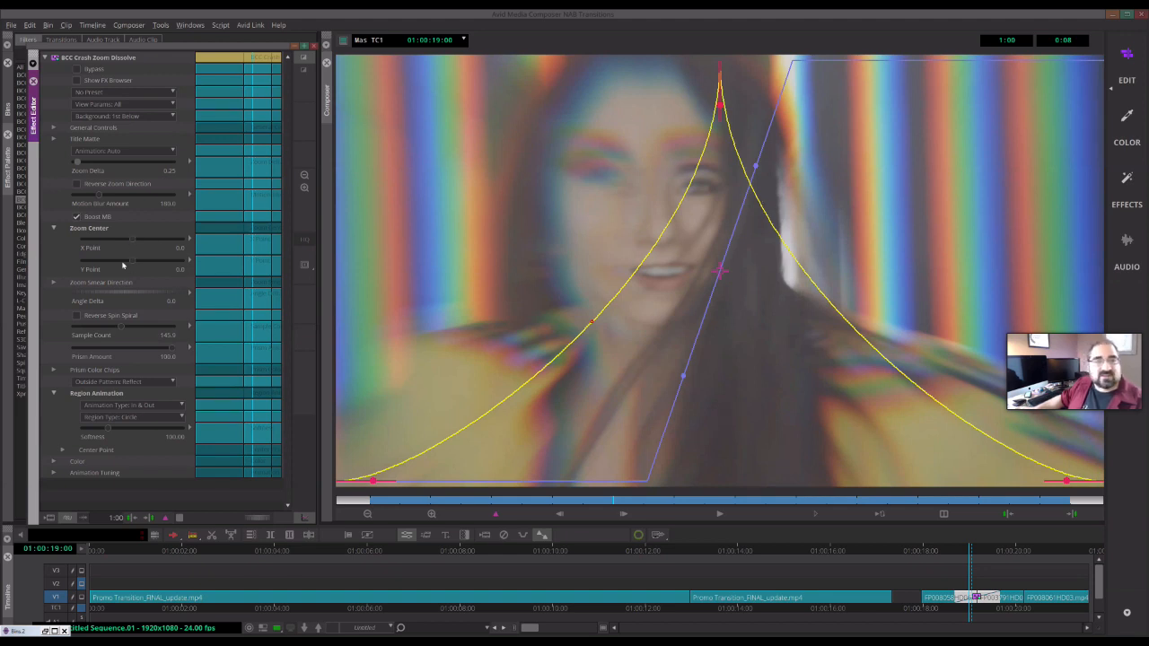
left_click_drag(130, 241, 101, 243)
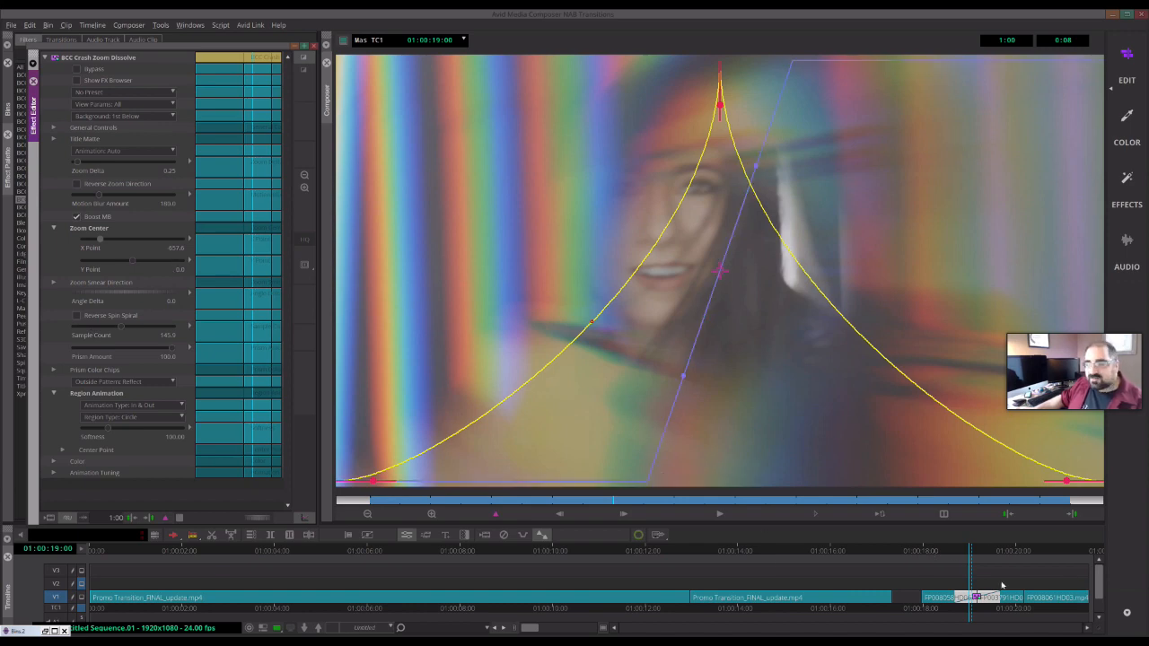
- Scrub through the transition on the timeline to review the current effect
mouse_move(937, 551)
left_mouse_down()
mouse_move(1007, 552)
mouse_move(949, 565)
left_mouse_up()
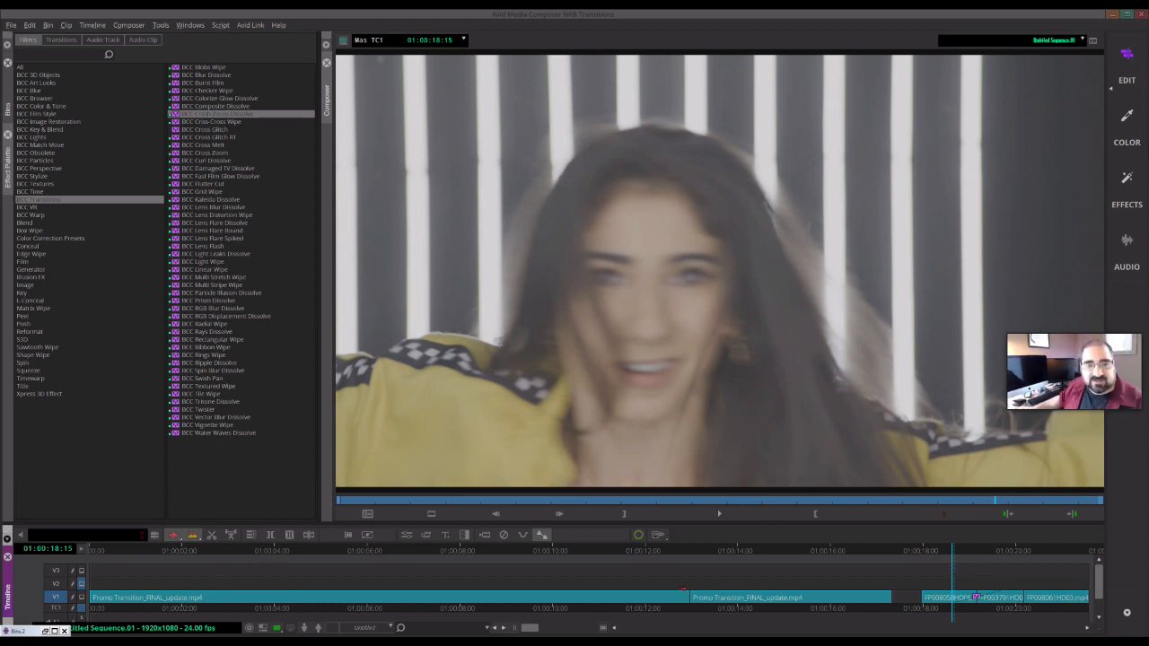
left_click(976, 555)
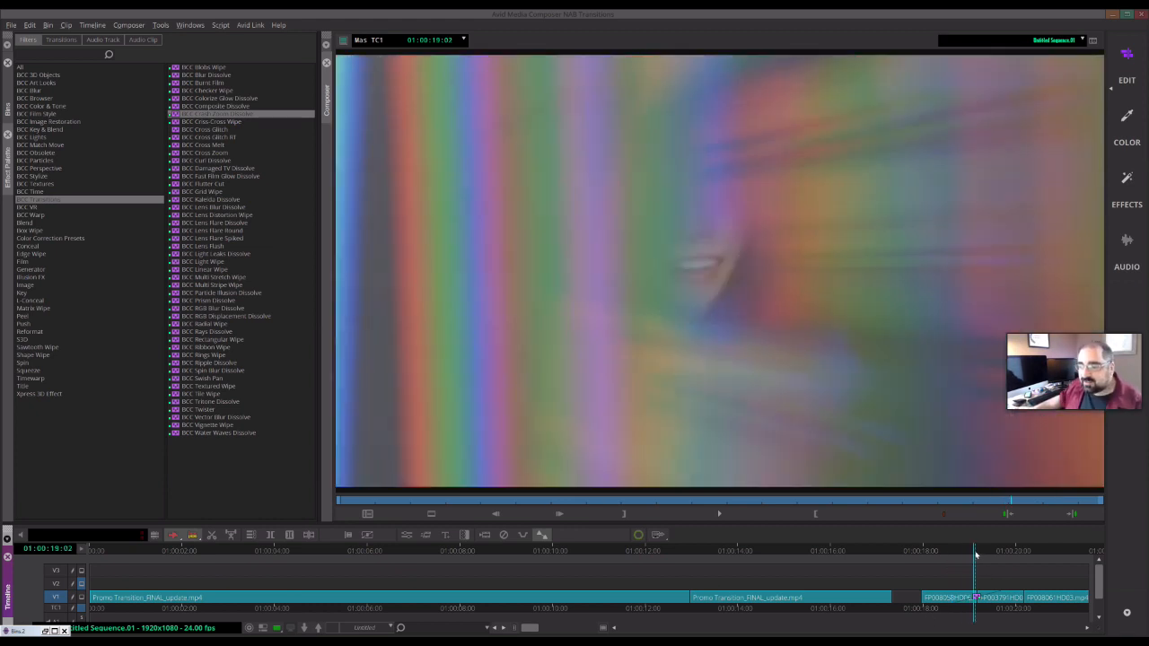
left_click(973, 557)
left_click(970, 558)
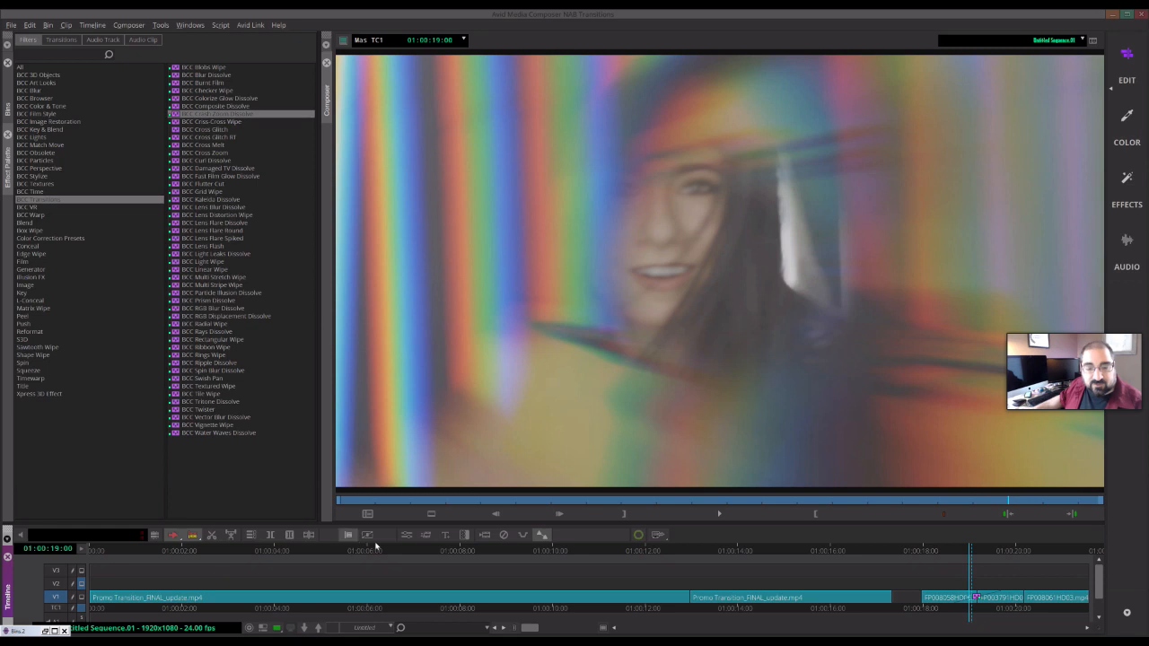
- Open the FX Browser, preview the CrashZoomBigPushAway preset and apply it to the transition
left_click(406, 536)
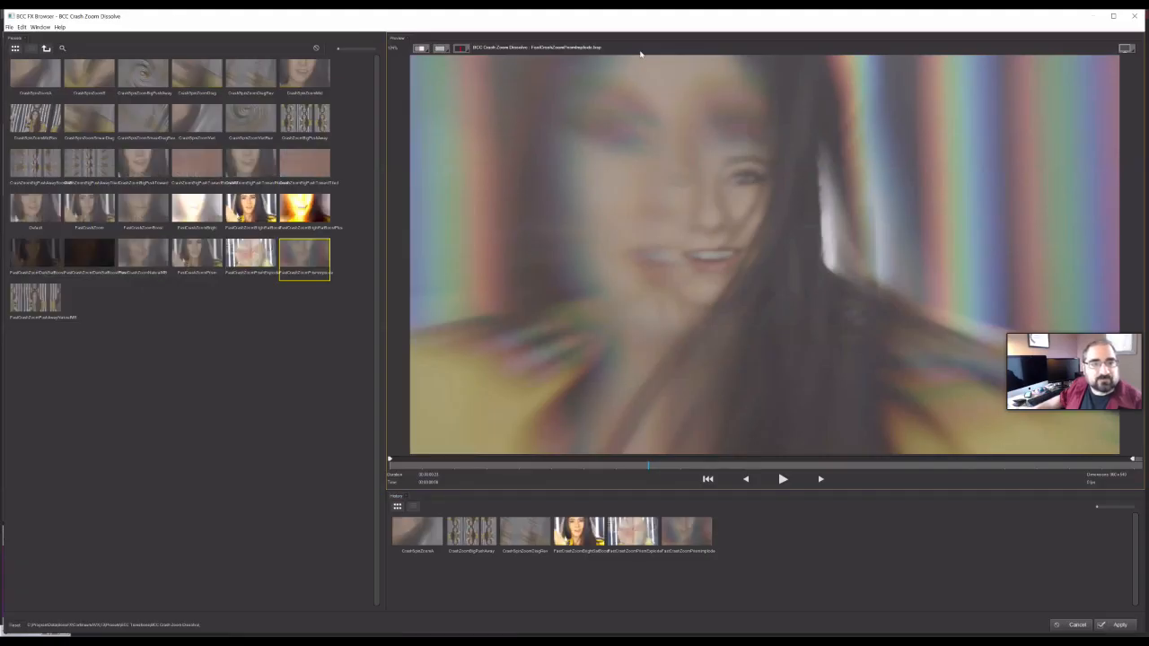
left_click(472, 532)
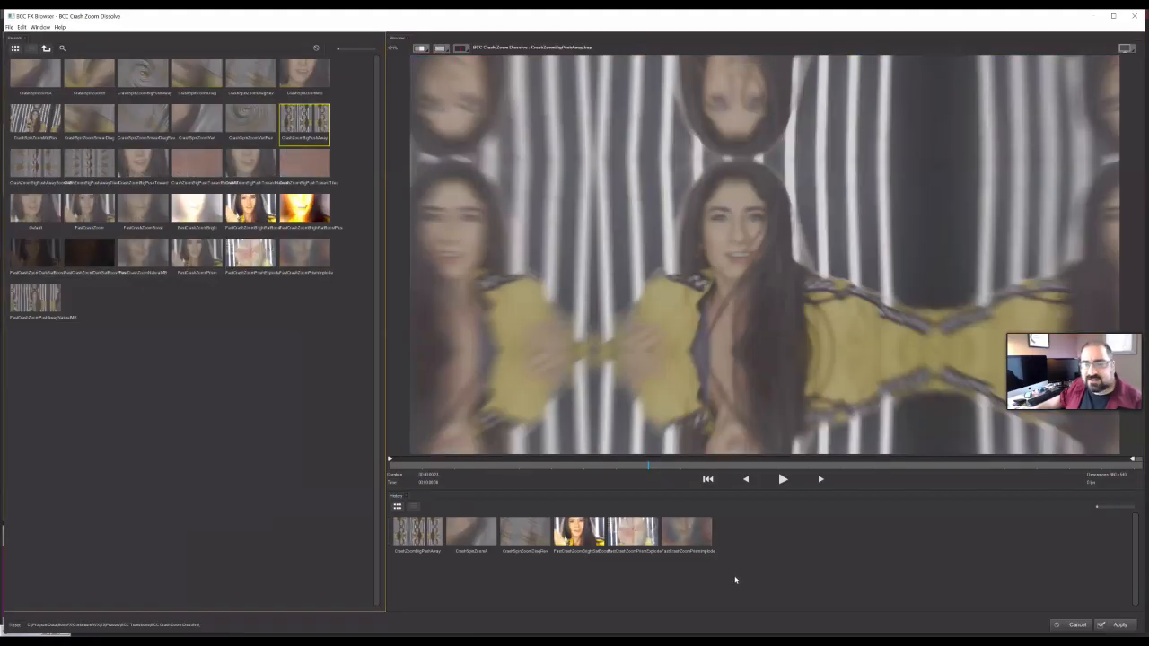
left_click(785, 480)
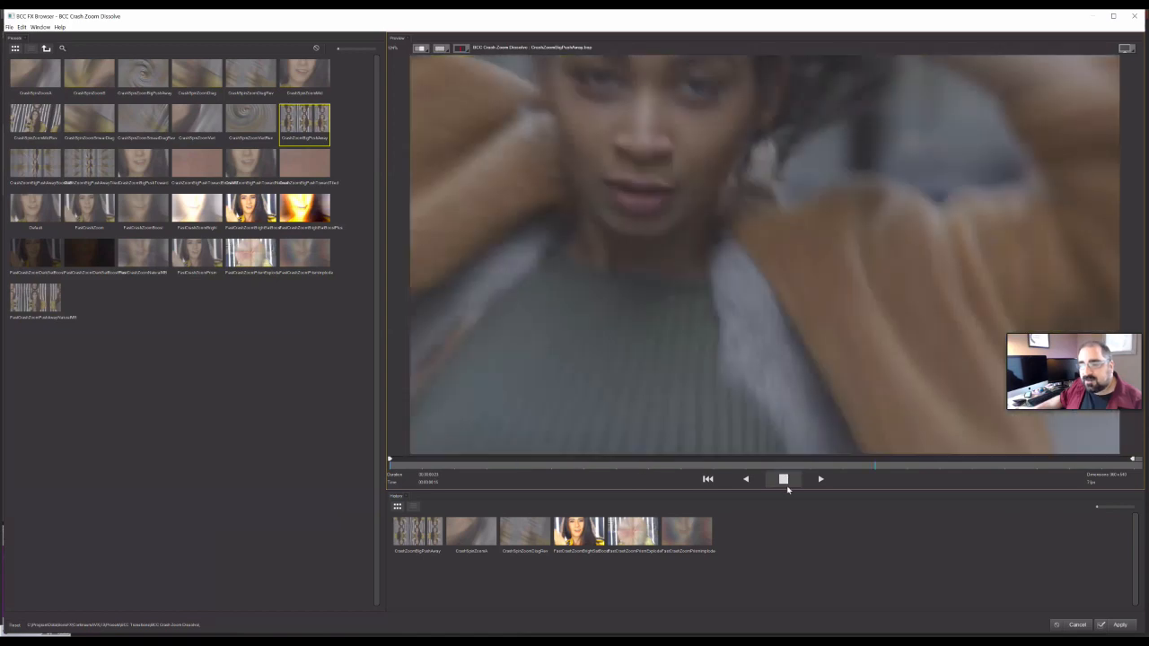
left_click(784, 481)
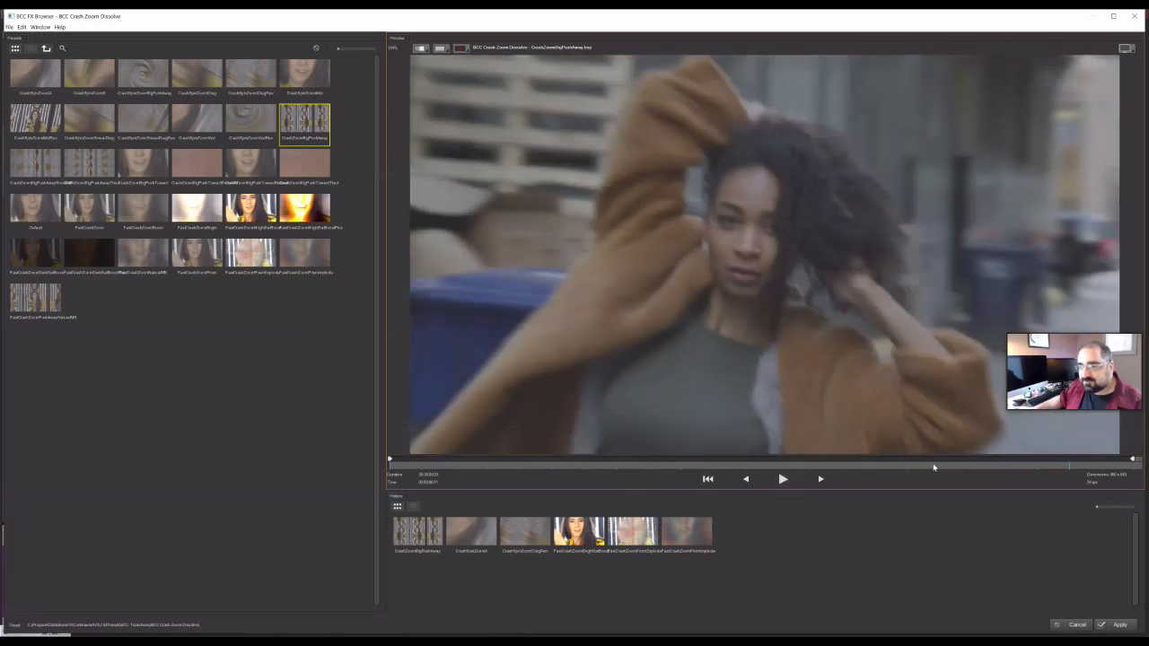
left_click_drag(934, 468, 736, 467)
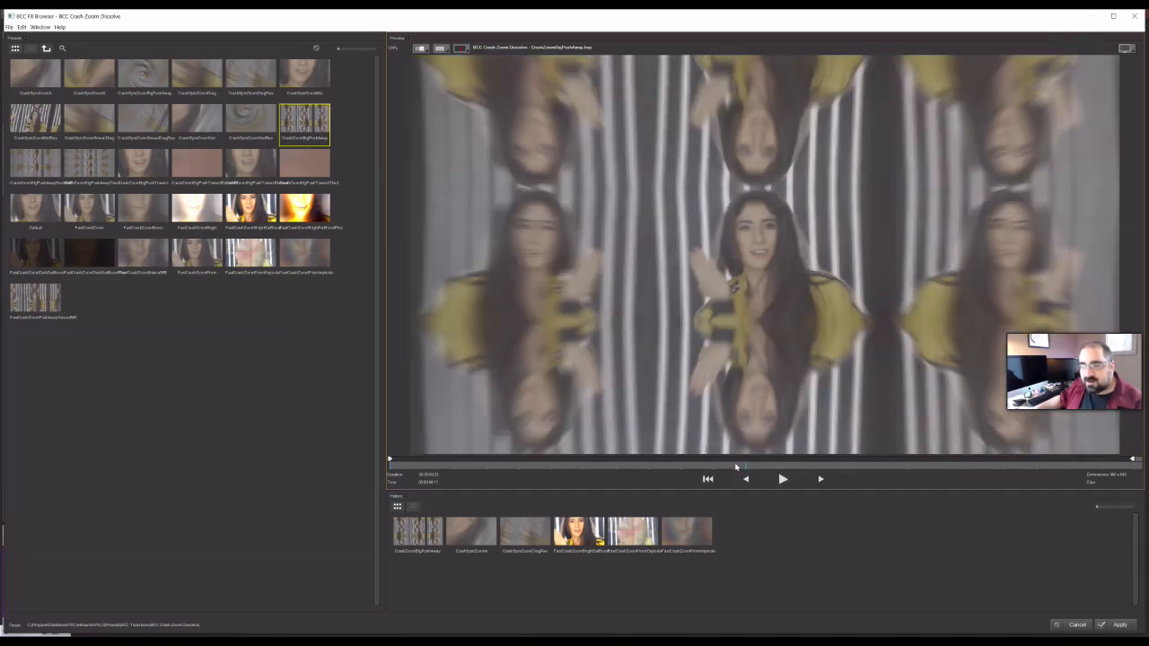
left_click(1120, 626)
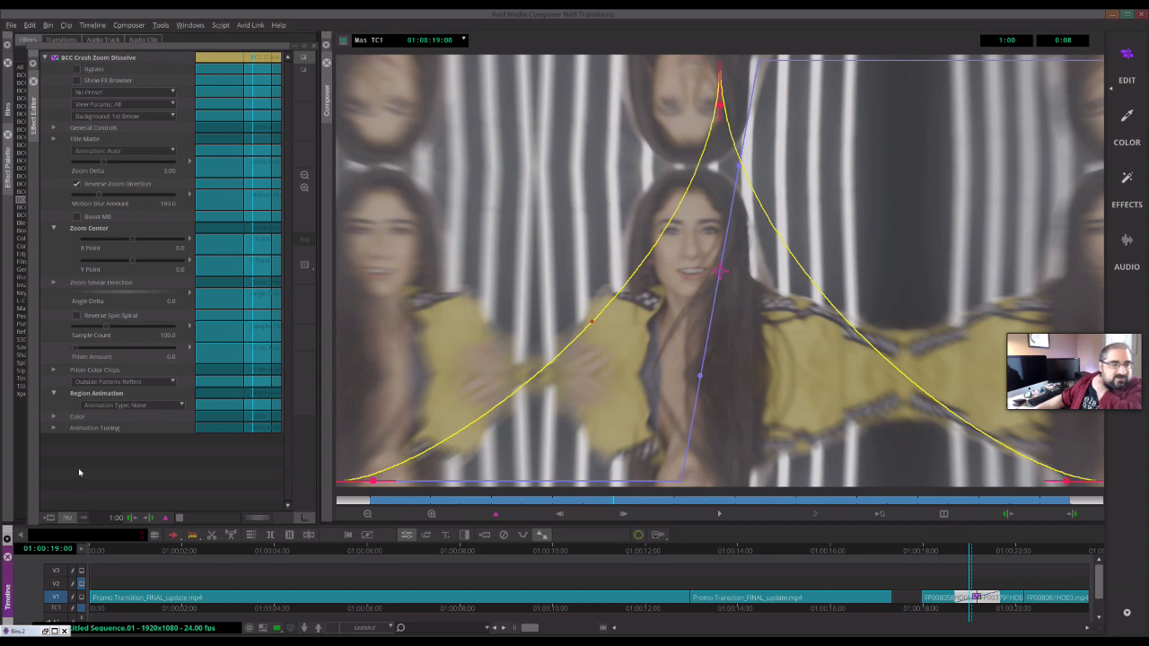
- Expand the Prism Color Chips group in the transition's effect editor
left_click(54, 429)
left_click(54, 428)
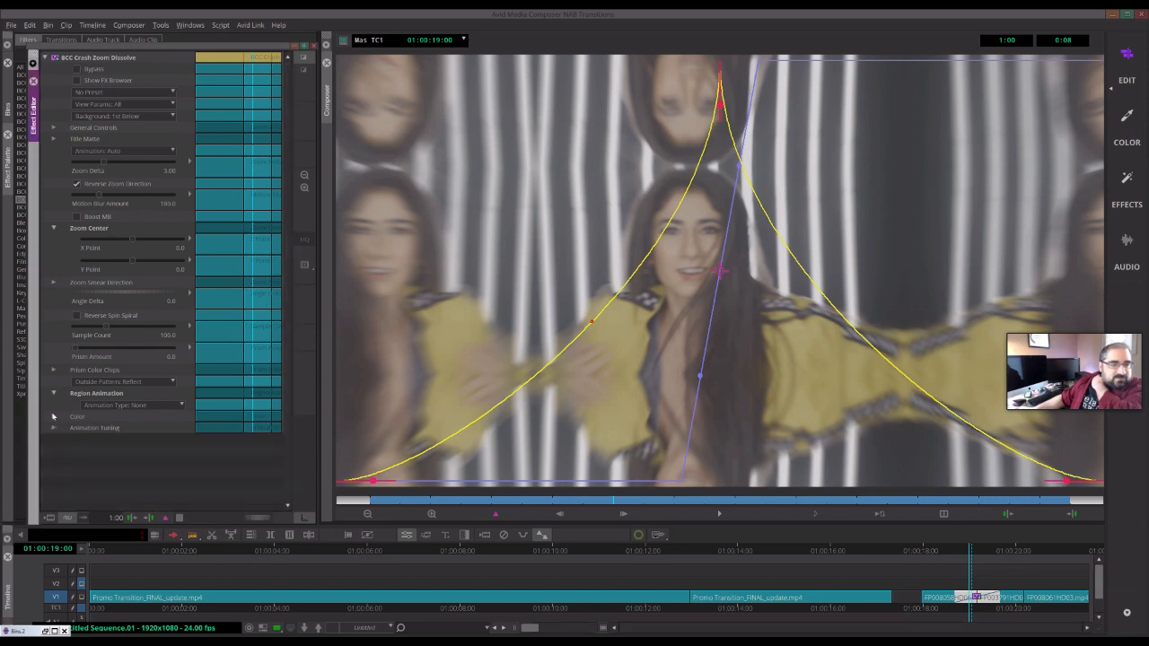
left_click(53, 417)
left_click(53, 417)
left_click(54, 371)
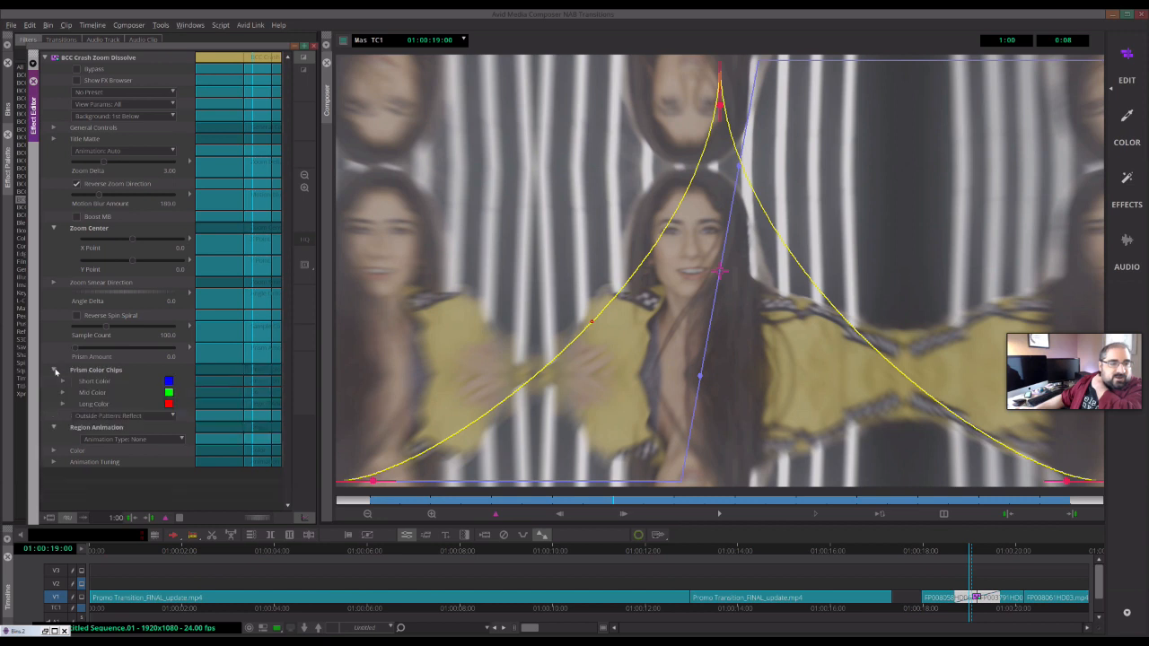
left_click(55, 372)
left_click(55, 372)
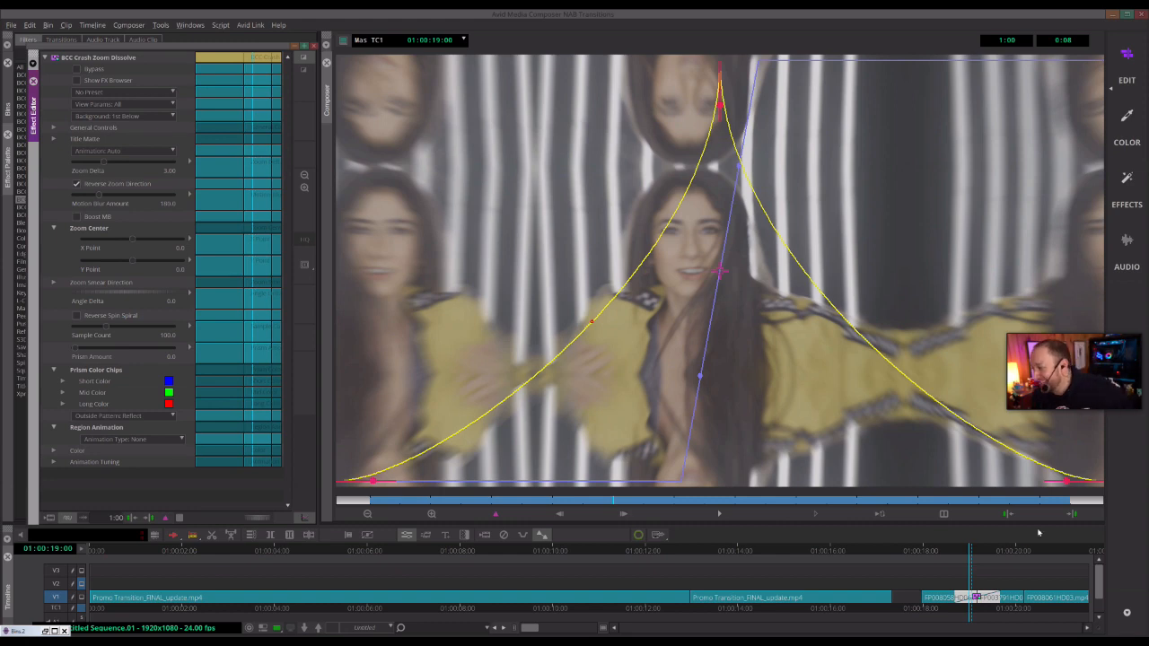
- Reopen the effect editor and try the Outside Pattern options Tile, No, Reflect and Tile
left_click_drag(978, 554, 974, 560)
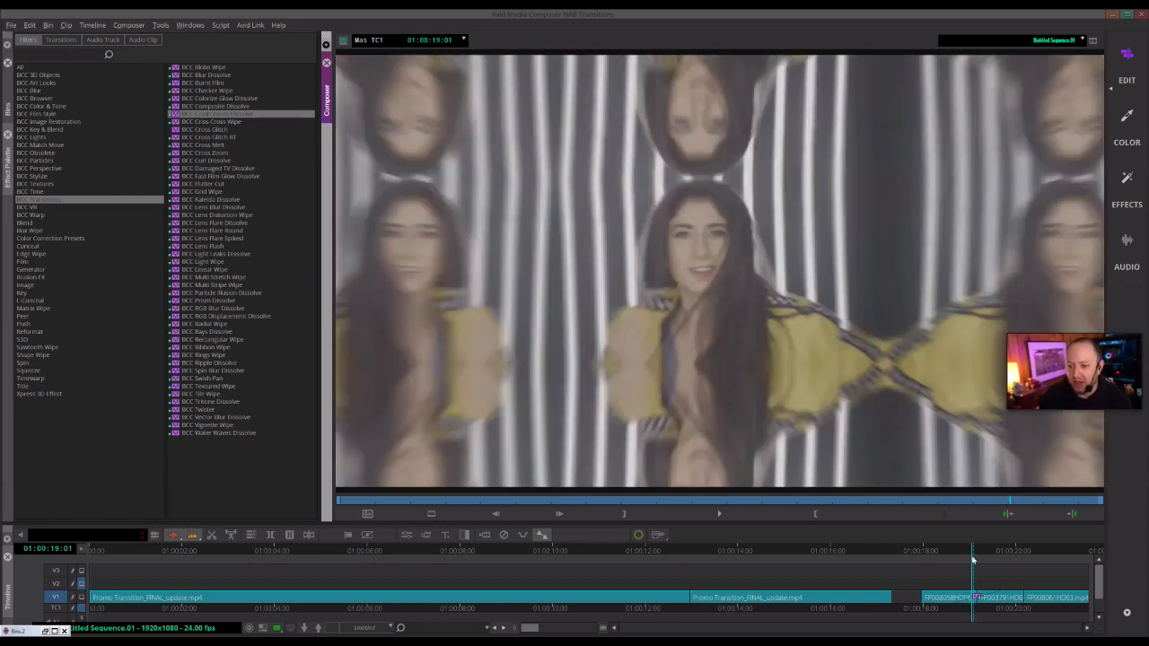
left_click(406, 536)
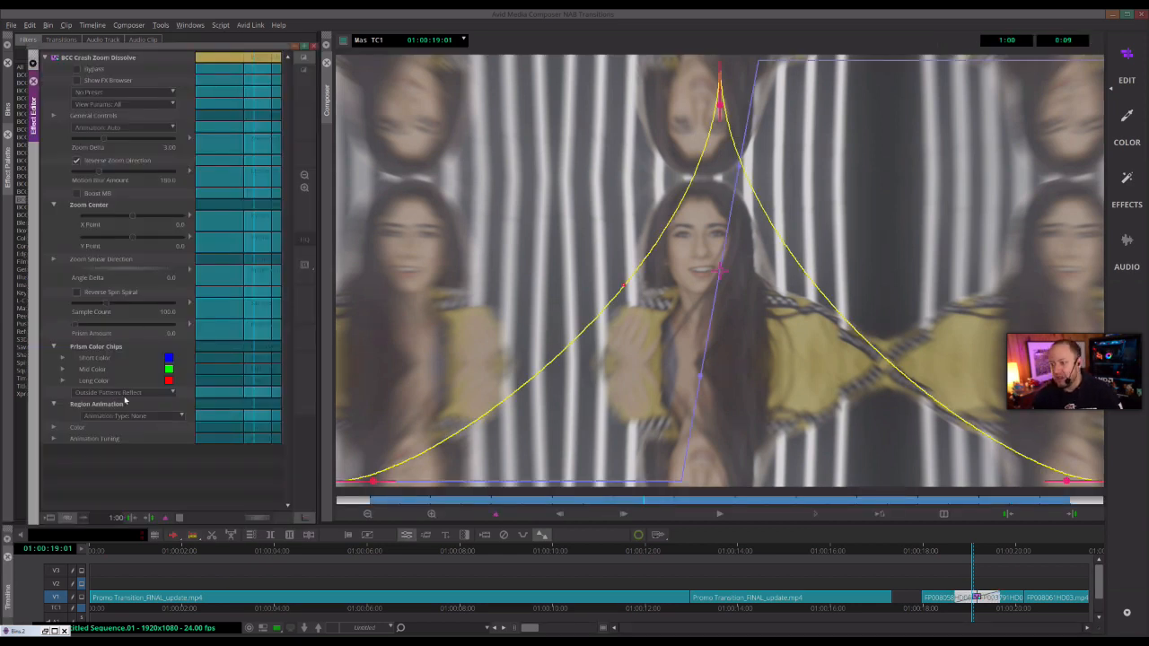
left_click(126, 392)
left_click(141, 425)
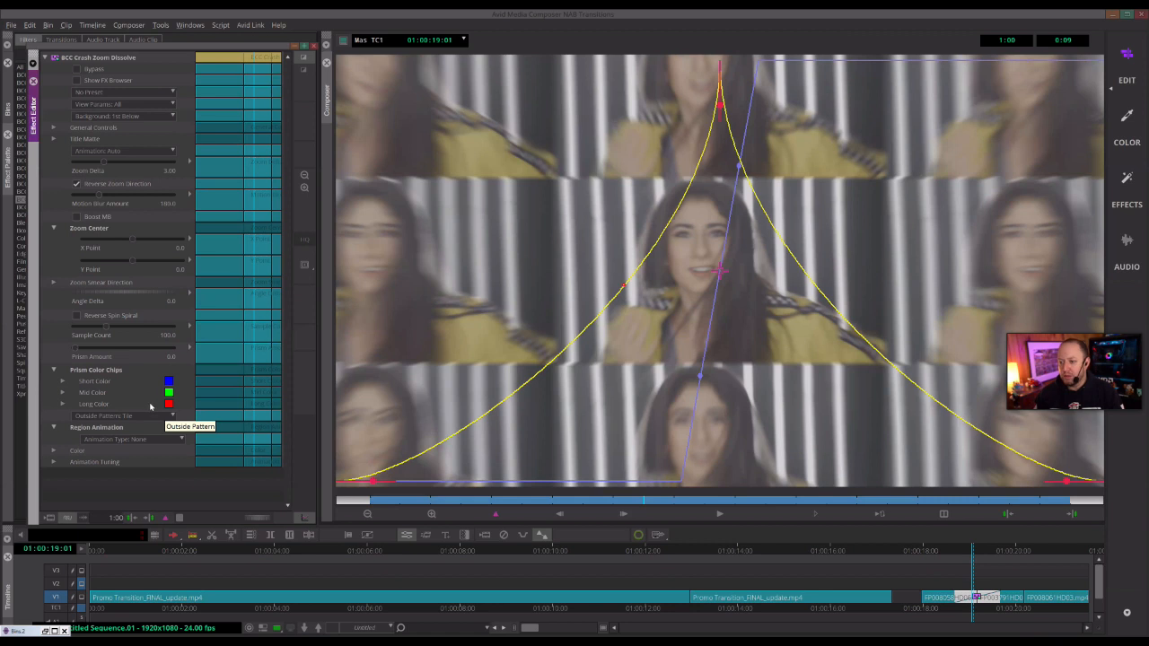
left_click(151, 418)
left_click(137, 428)
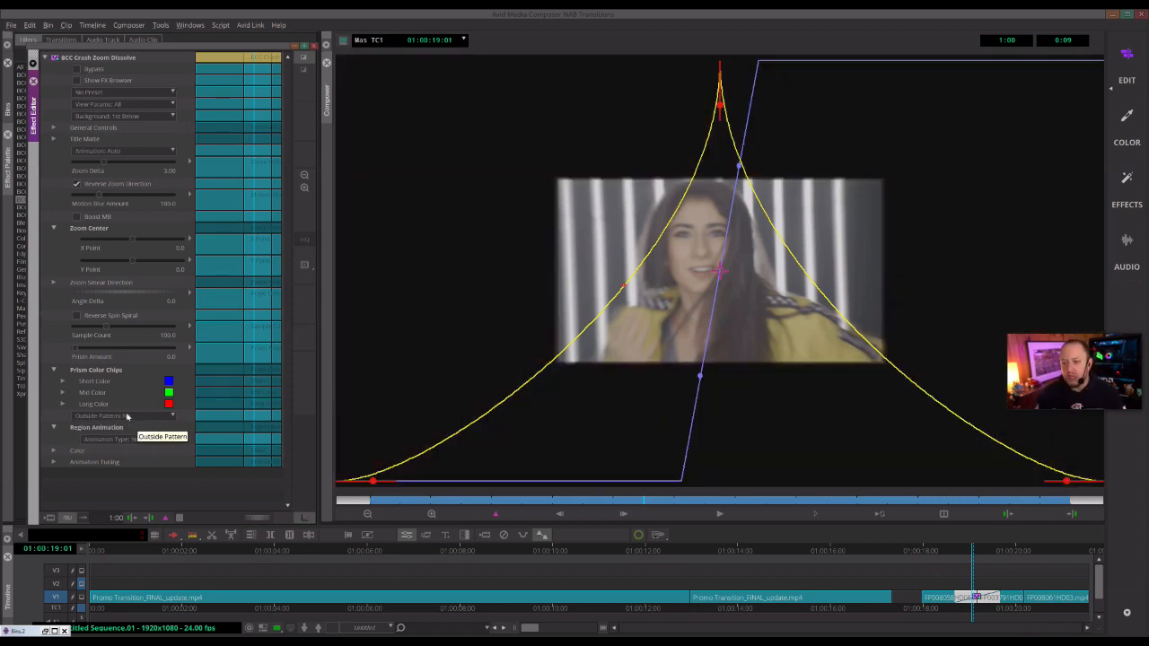
left_click(130, 417)
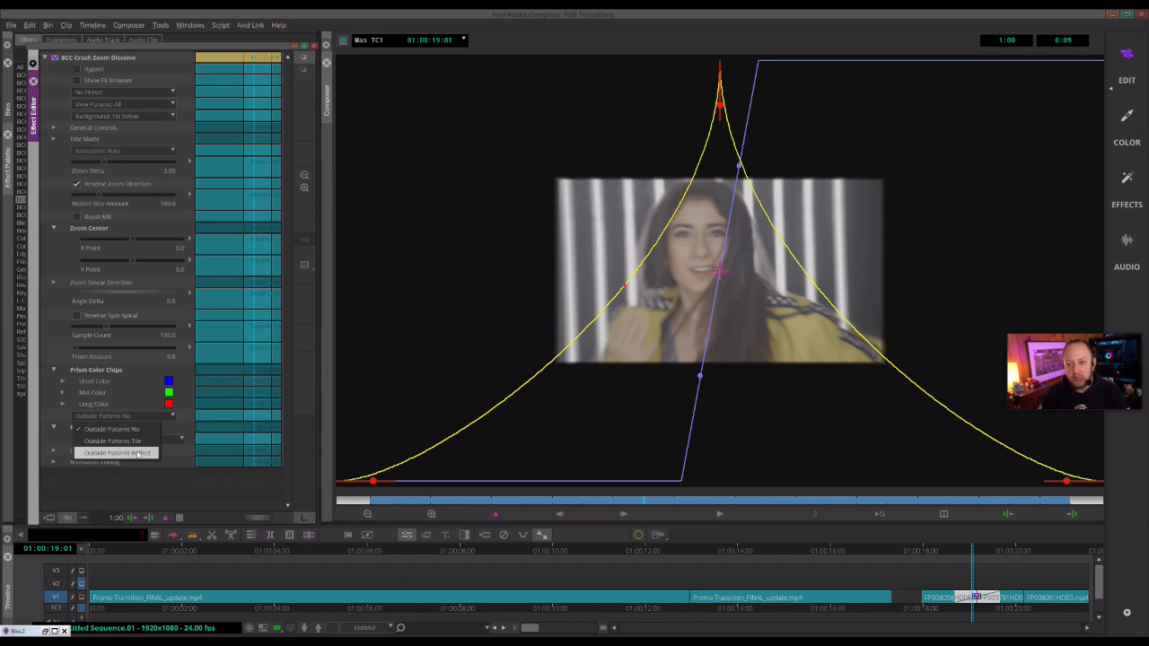
left_click(138, 454)
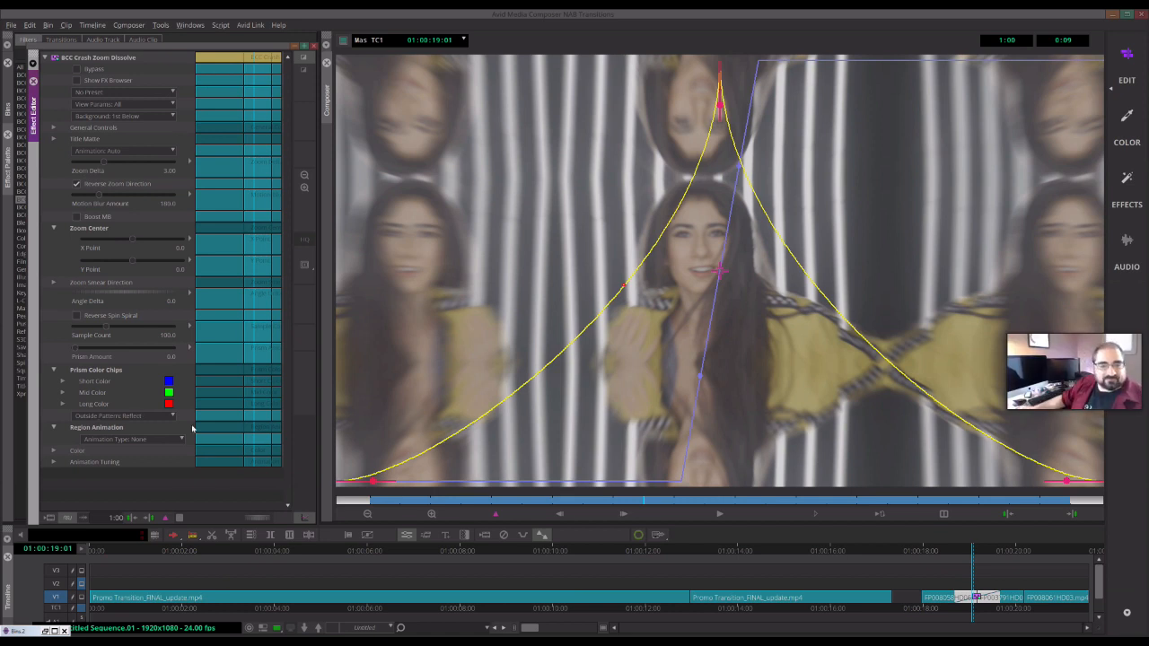
left_click(170, 416)
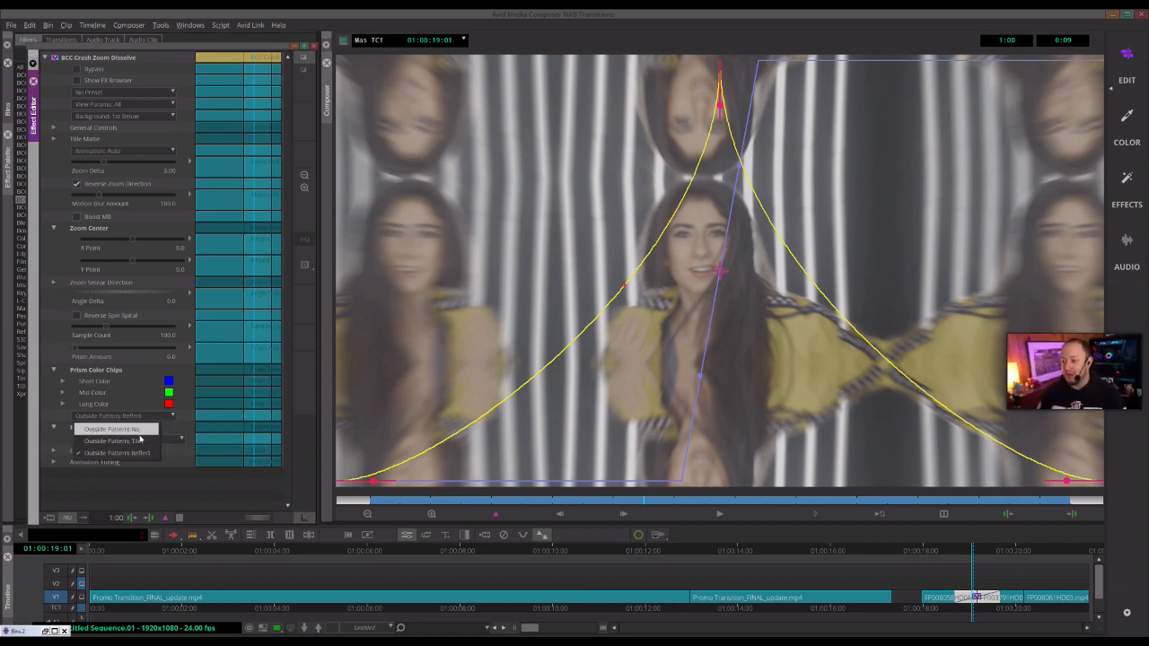
left_click(140, 442)
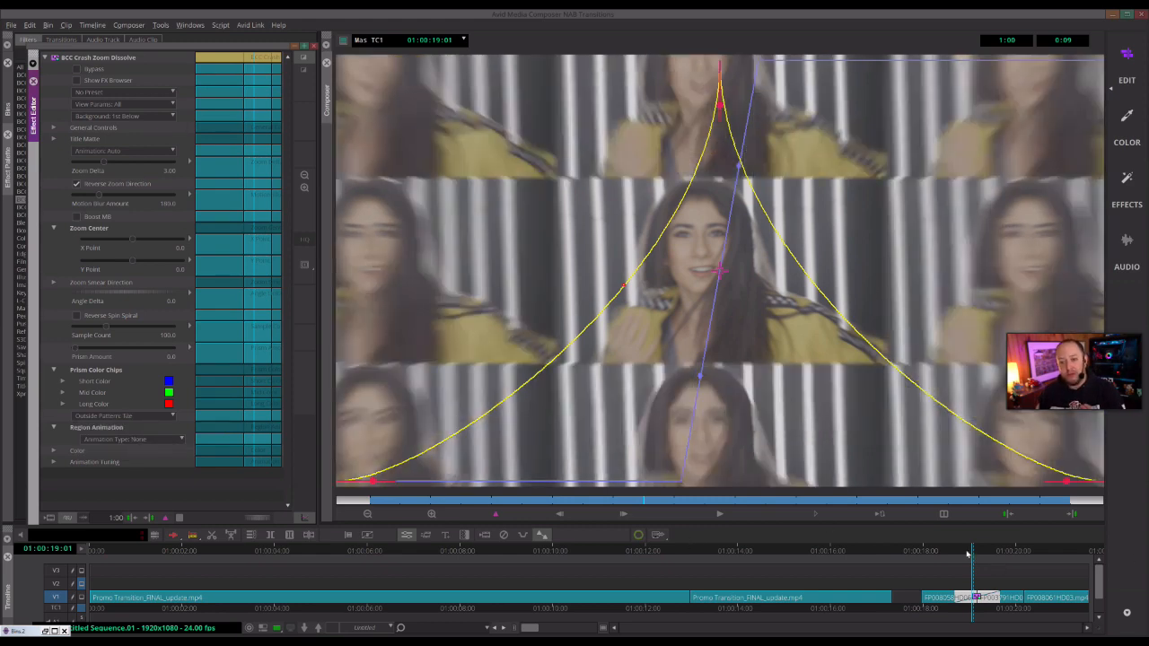
- Reopen the effect editor and cycle the Outside Pattern through No and Tile, ending on Reflect
left_click_drag(972, 552, 972, 554)
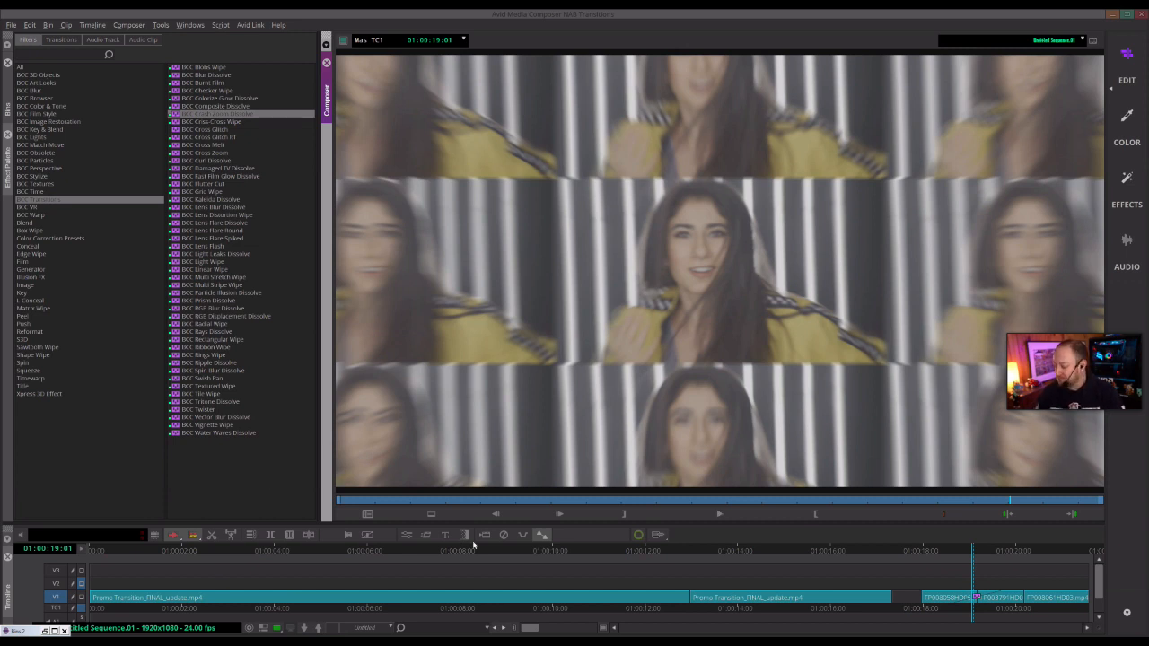
left_click(407, 537)
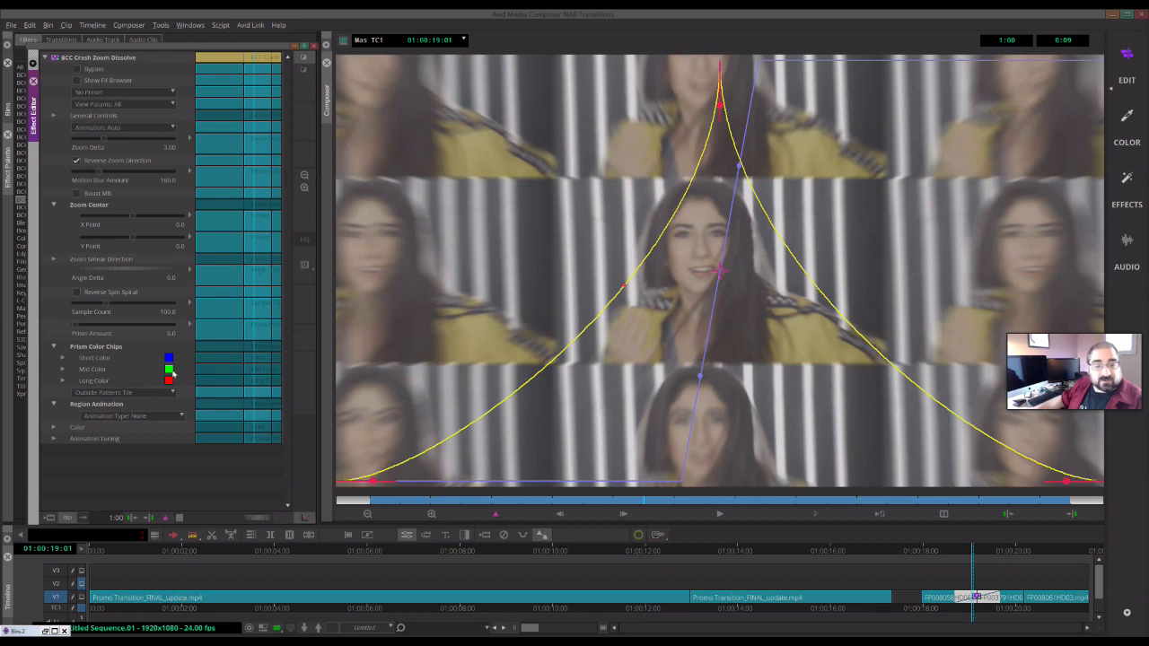
left_click(136, 394)
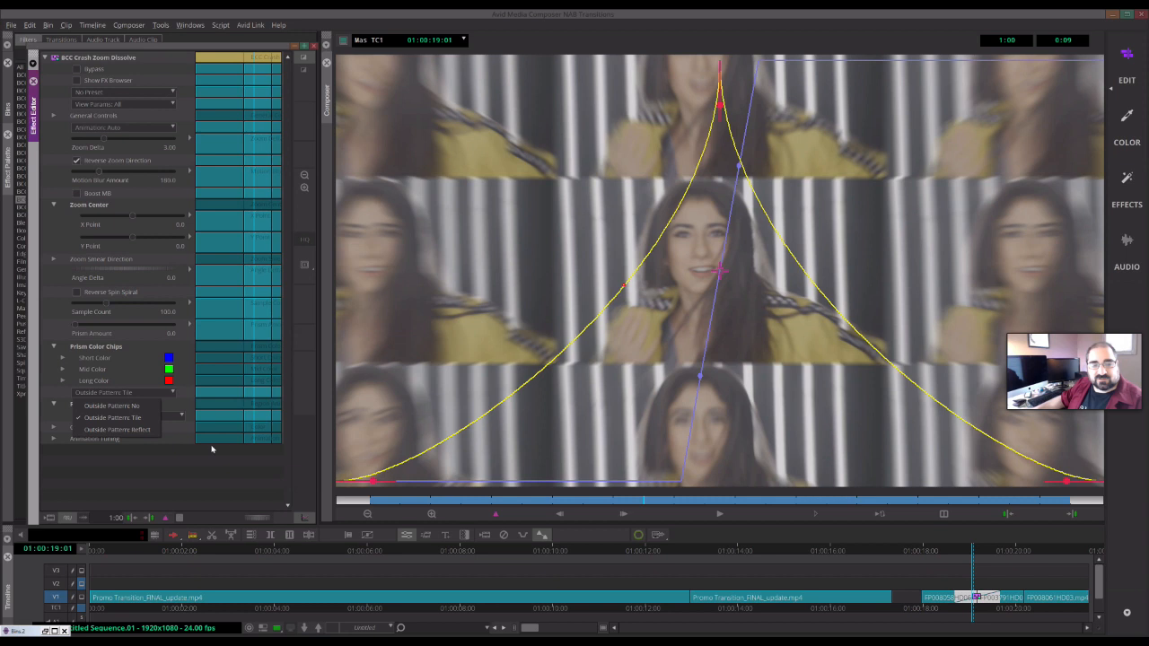
left_click(125, 405)
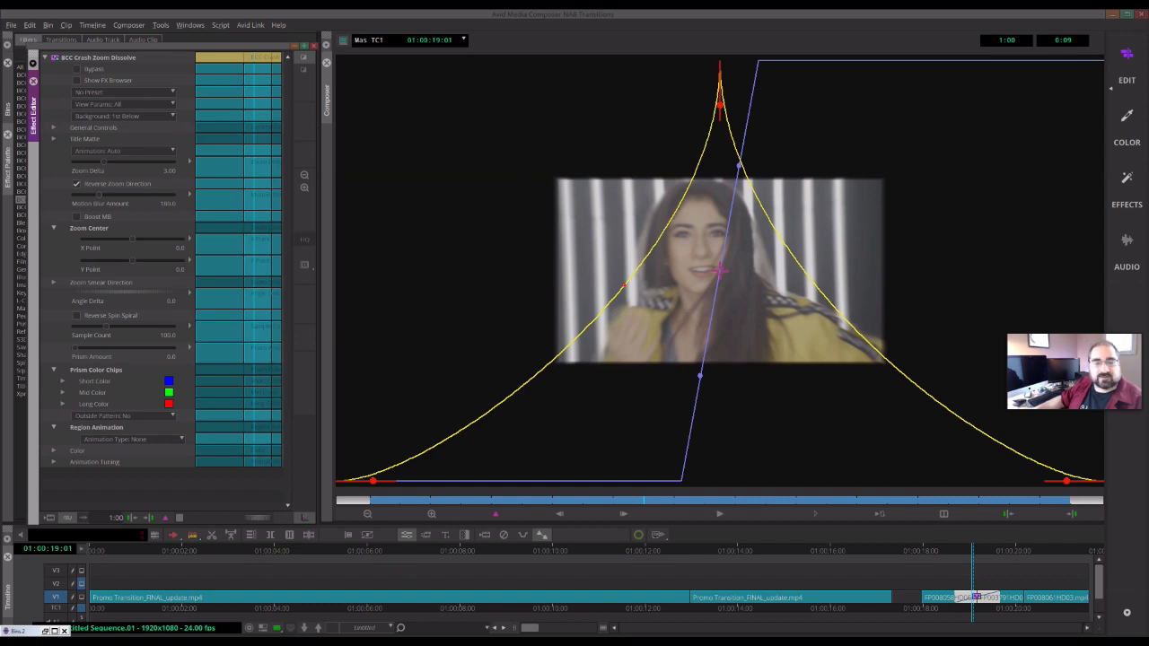
left_click(146, 416)
left_click(139, 445)
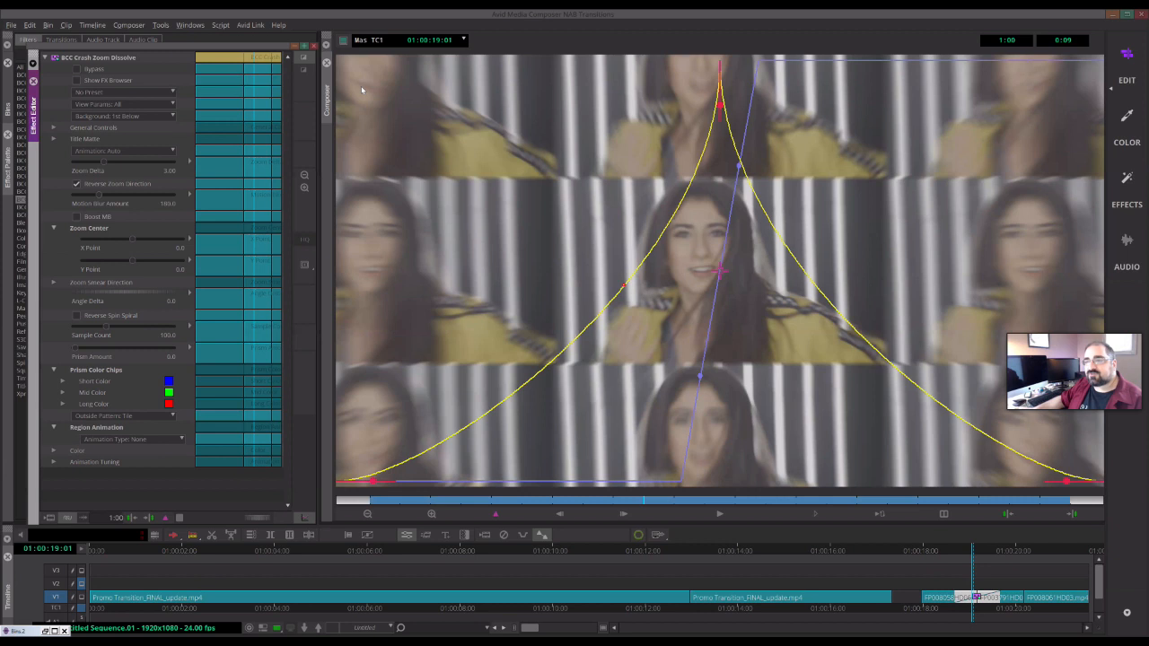
left_click(133, 418)
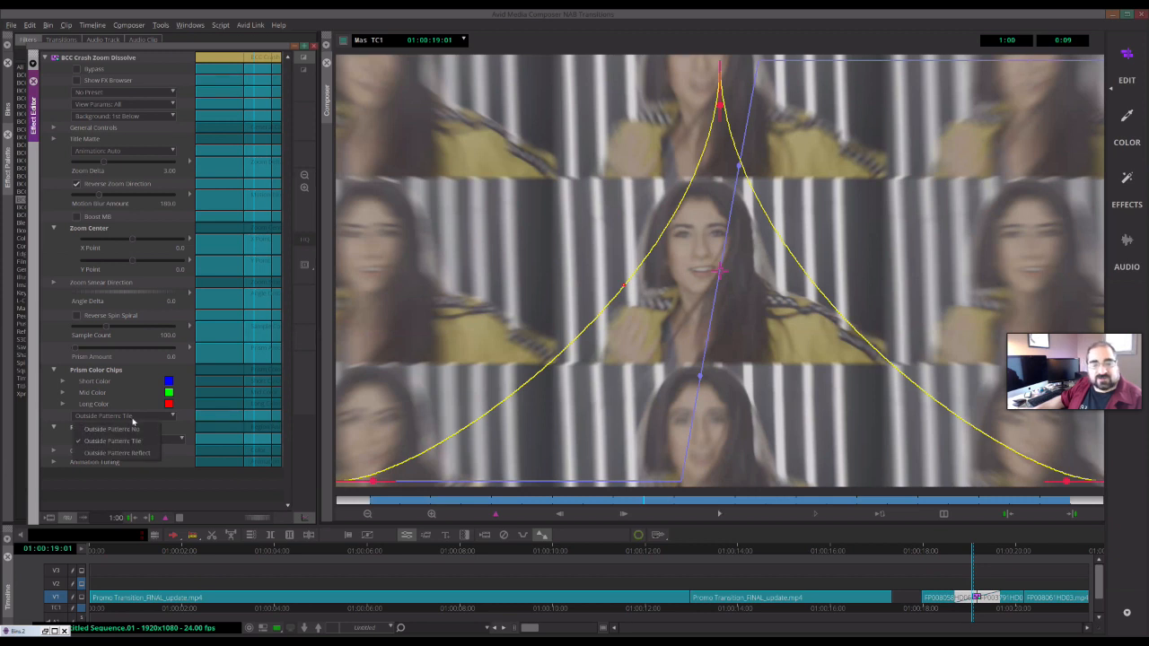
left_click(144, 453)
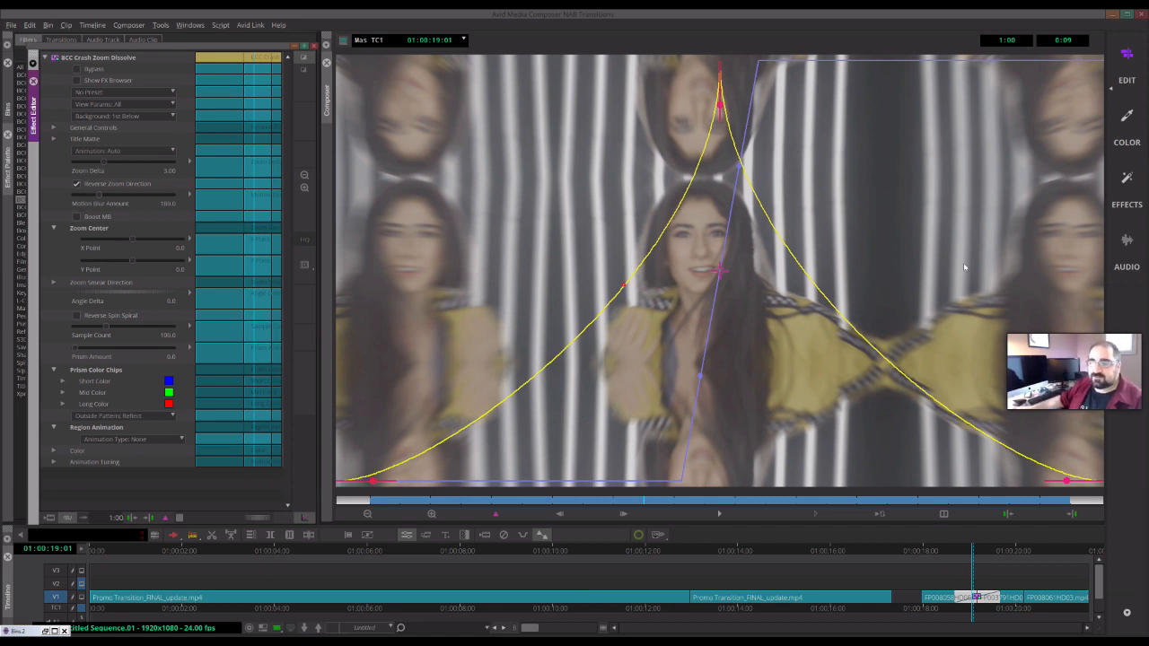
- Scrub back and forth across the transition to preview the result
left_click(980, 551)
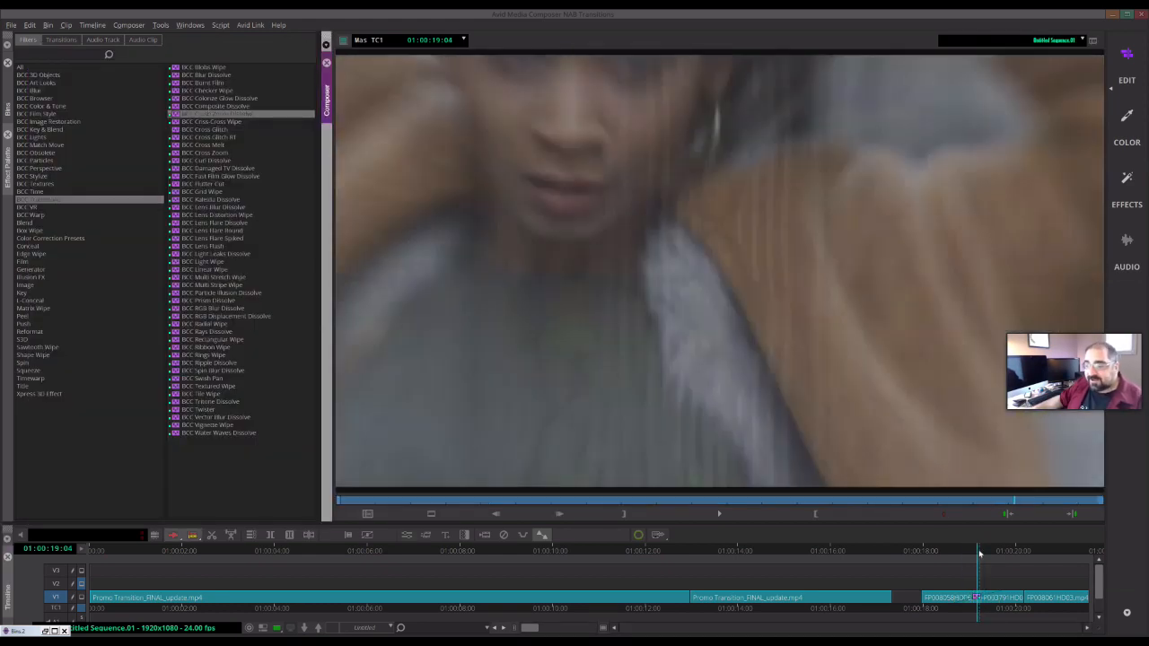
left_click_drag(980, 551, 985, 551)
left_click(975, 551)
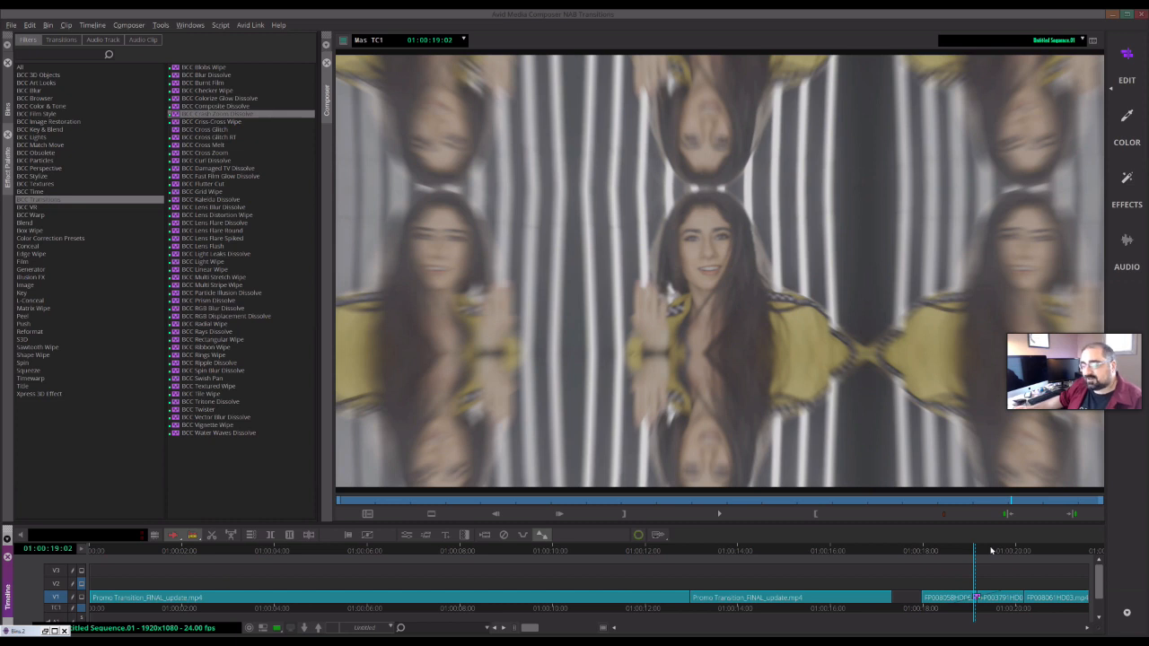
left_click(991, 550)
left_click(959, 550)
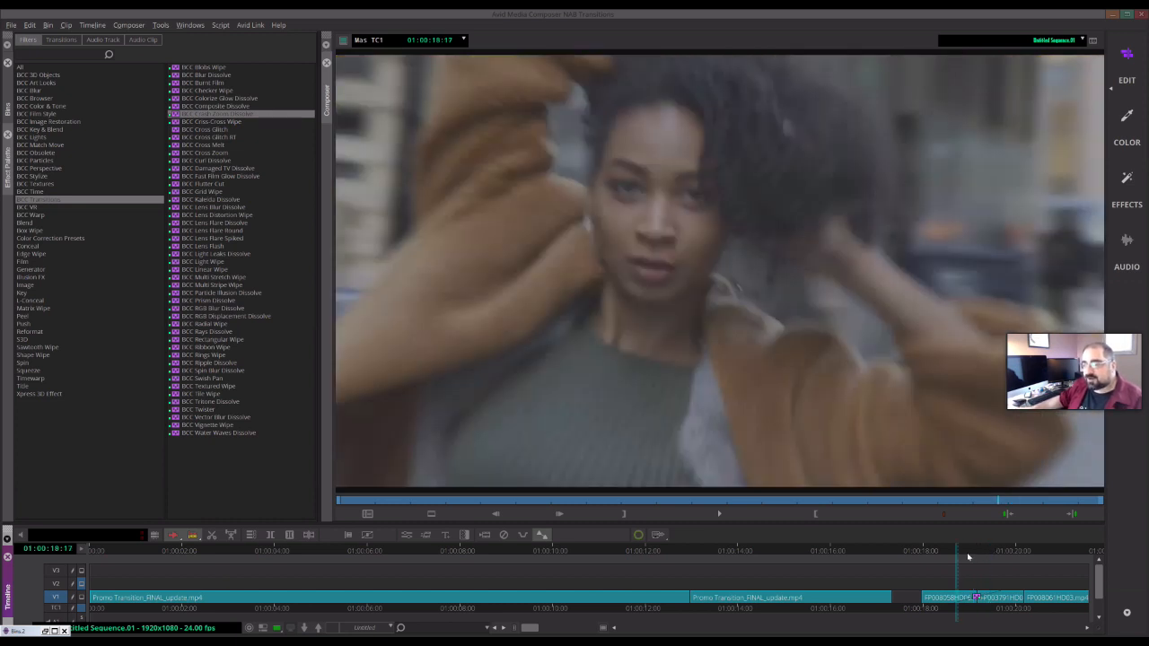
left_click(979, 550)
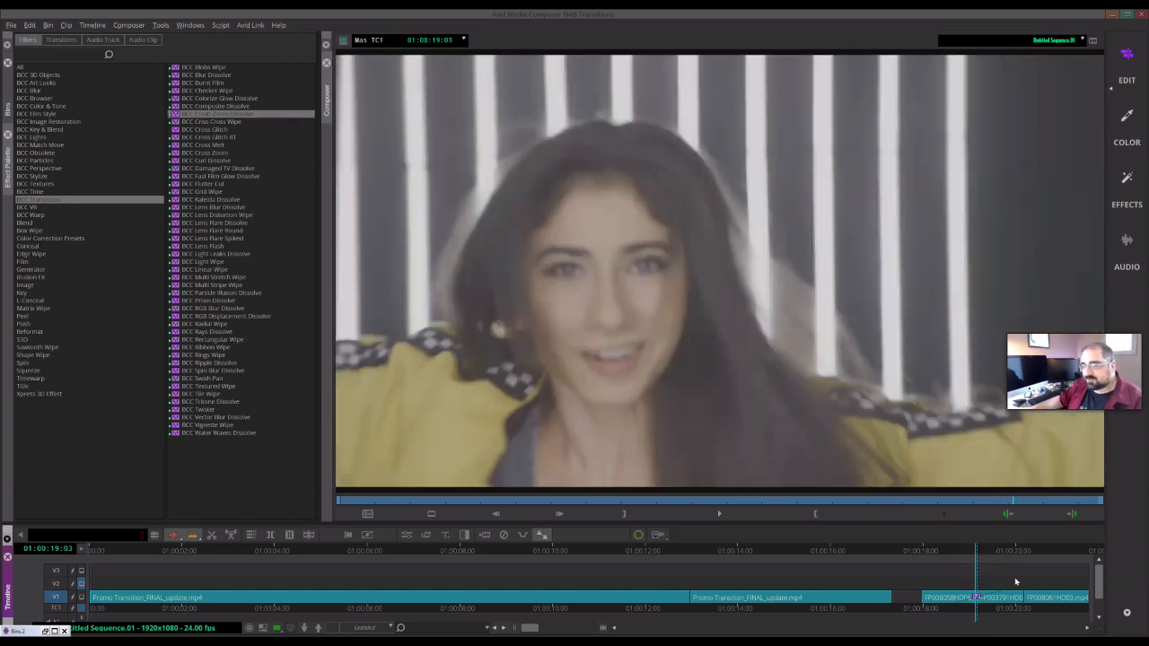
left_click(1018, 550)
left_click_drag(1020, 554, 1017, 584)
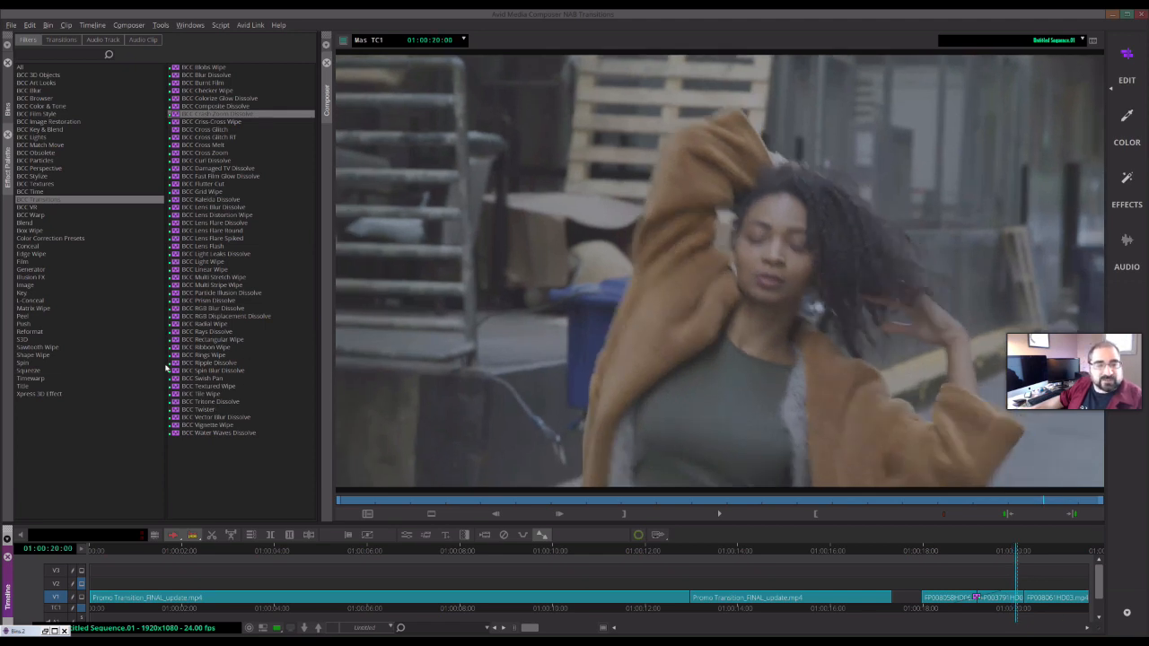
- Apply BCC Spin Blur Dissolve to the following cut in the sequence
left_click(206, 371)
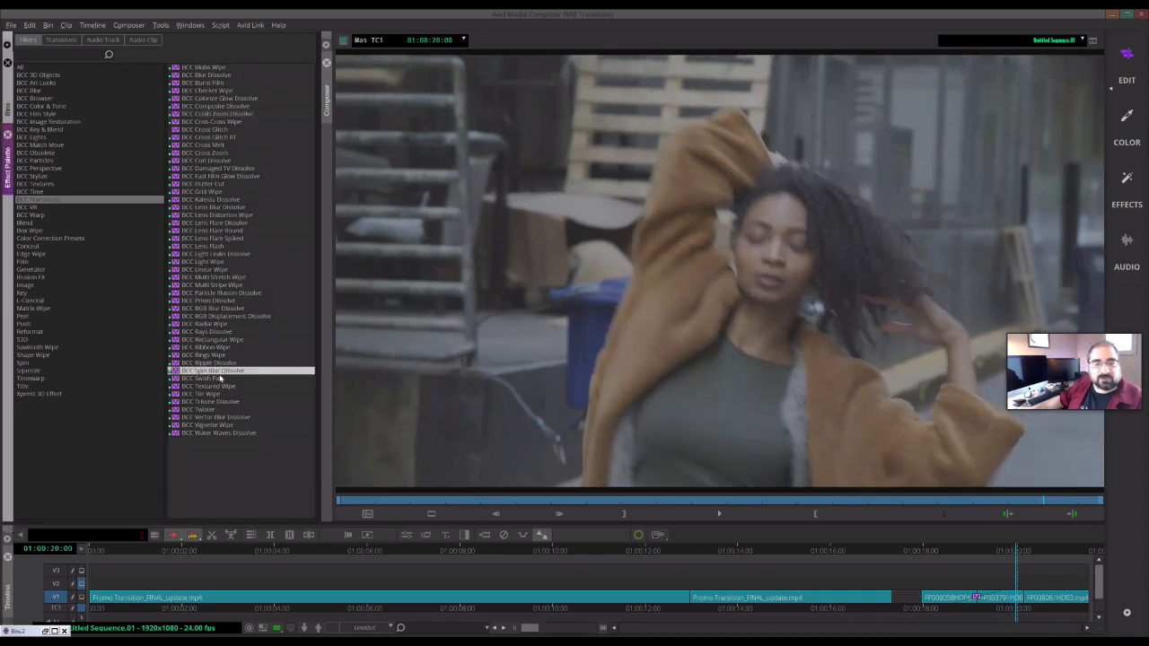
left_click_drag(213, 371, 1023, 611)
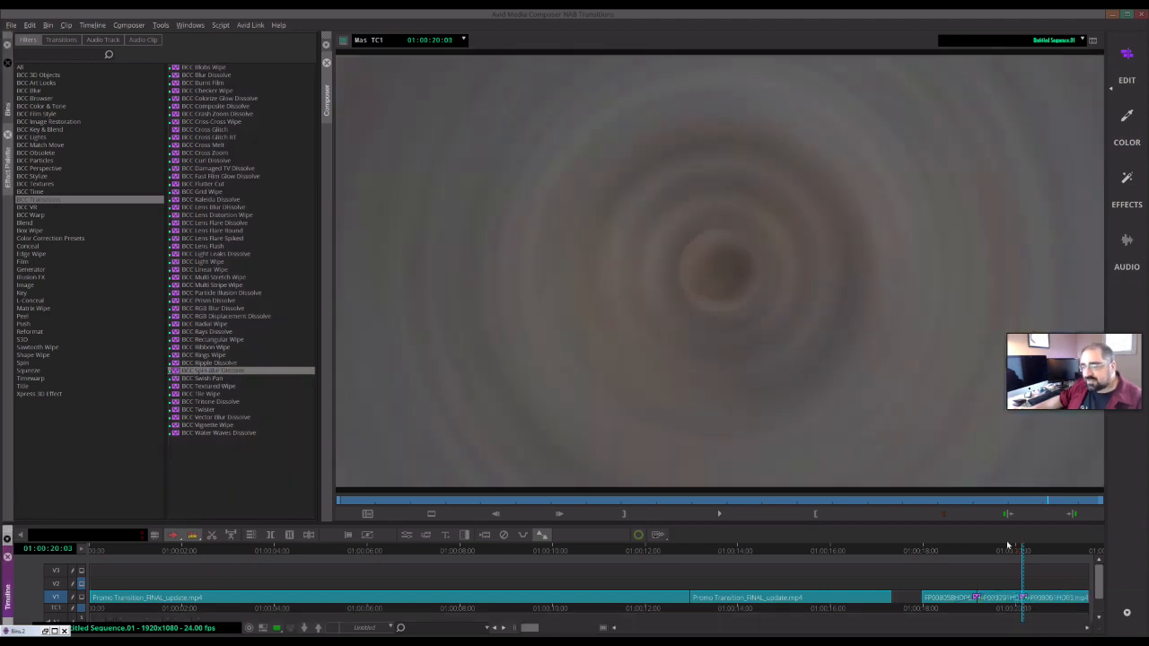
left_click(1014, 551)
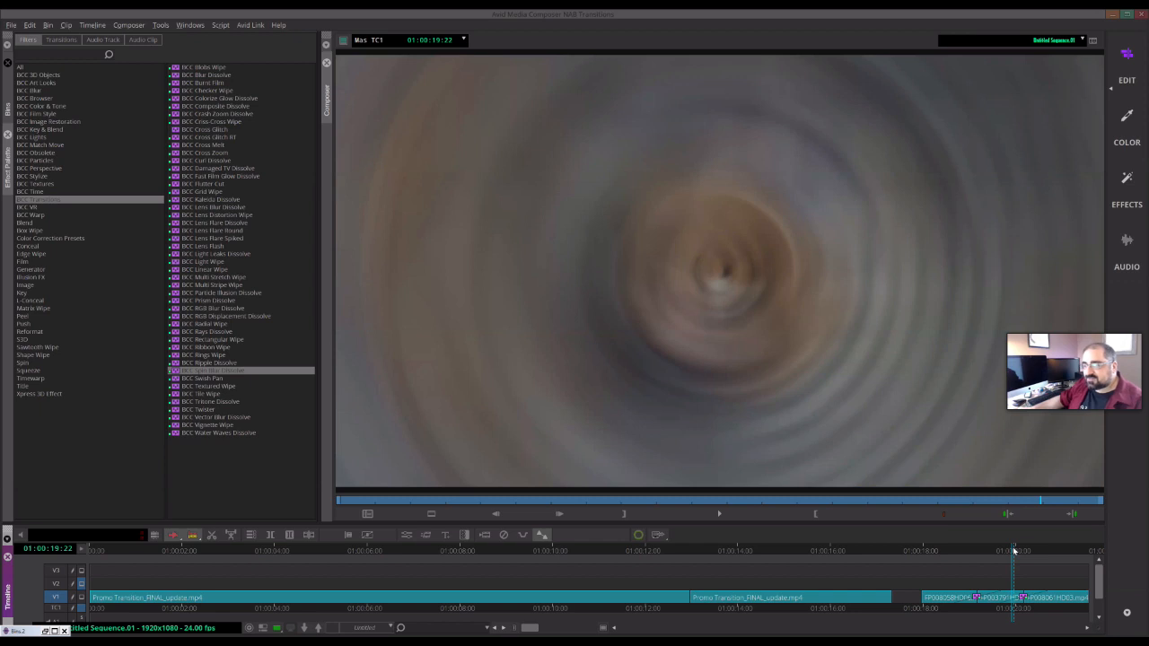
- Scrub and play across the new Spin Blur Dissolve to preview it
left_click_drag(1013, 554, 1010, 556)
key("space")
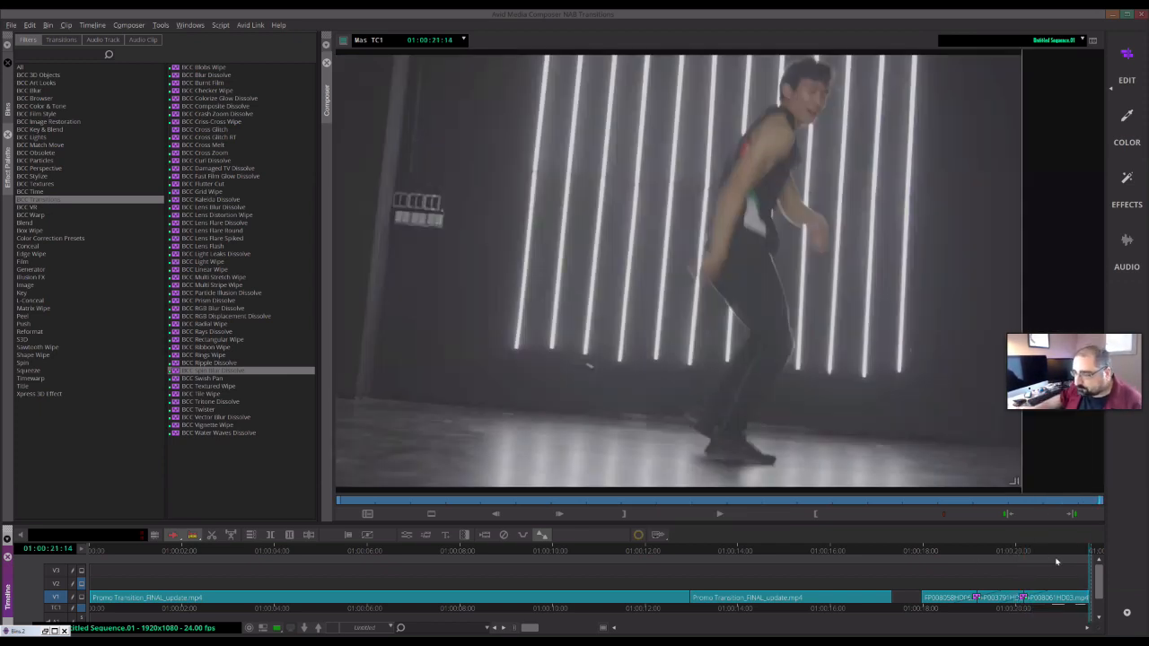
left_click(1048, 553)
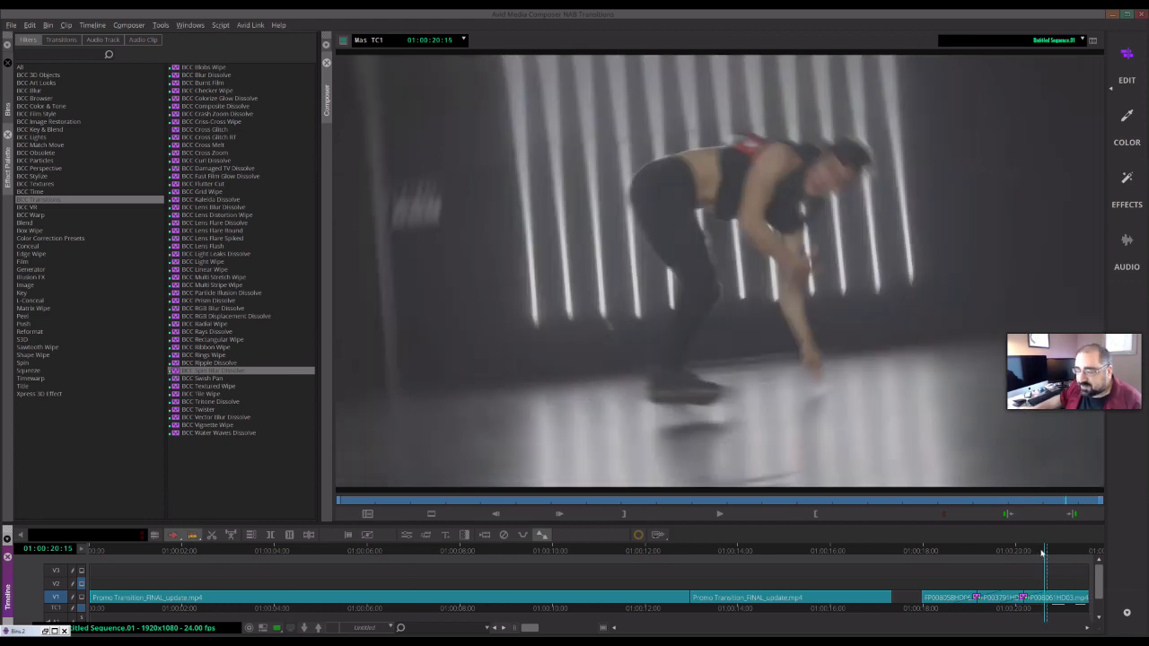
left_click(1032, 561)
left_click_drag(1032, 560, 1041, 560)
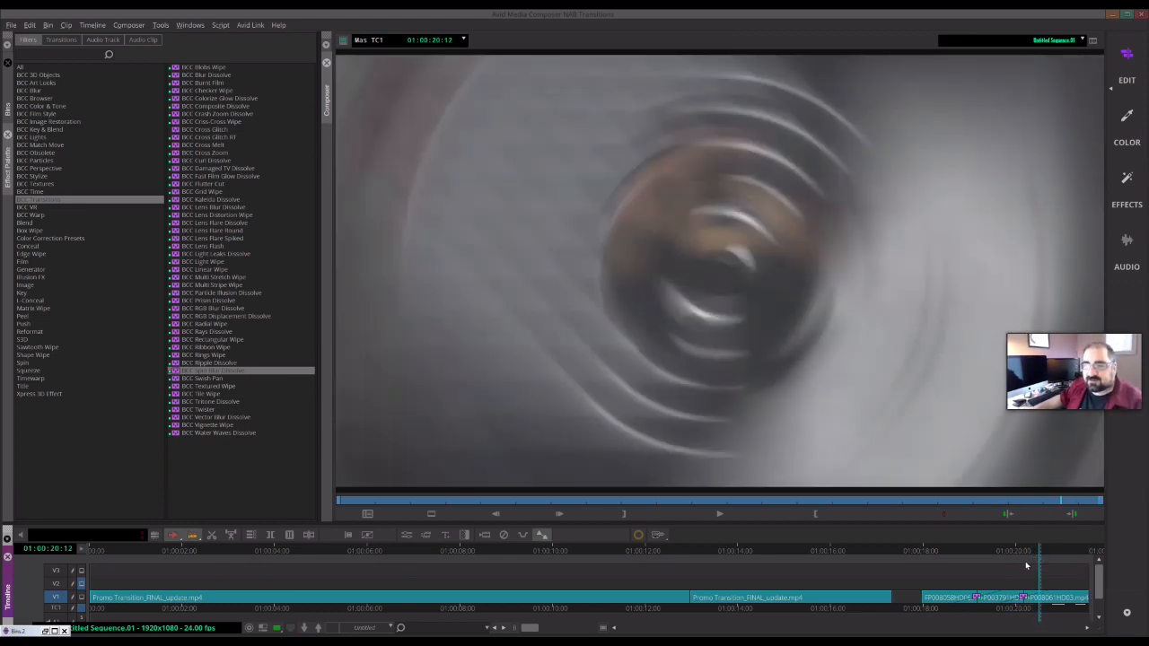
- Open the FX Browser from the effect editor, preview several Spin Blur presets and apply SpiralPreview
left_click(408, 536)
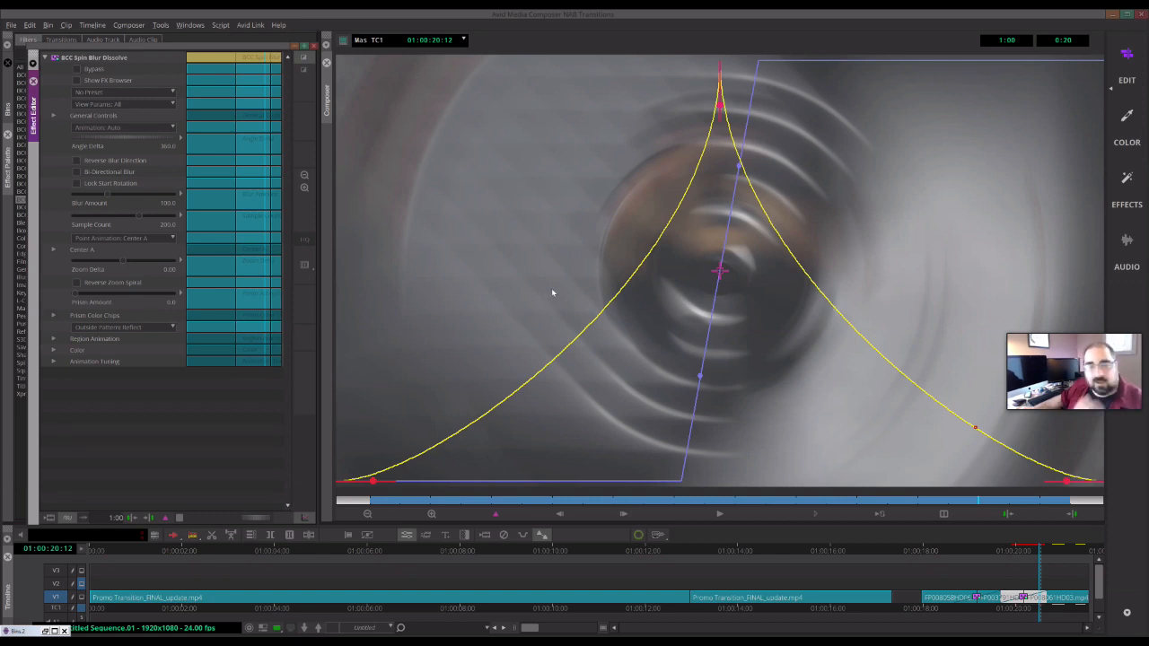
left_click(83, 82)
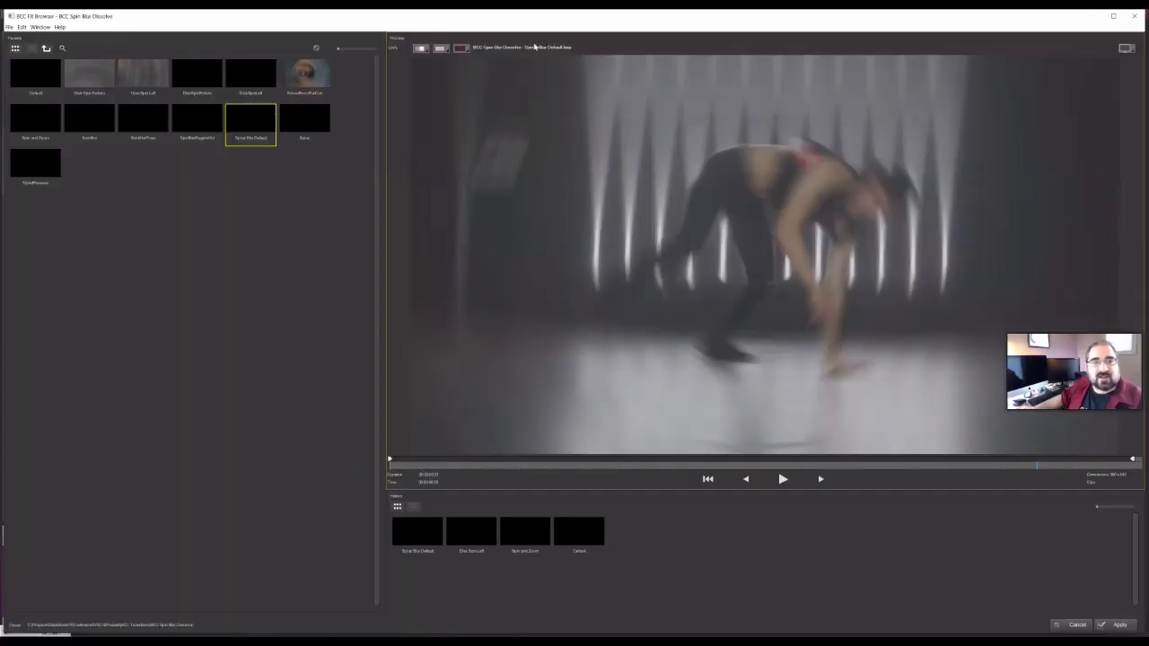
left_click(304, 77)
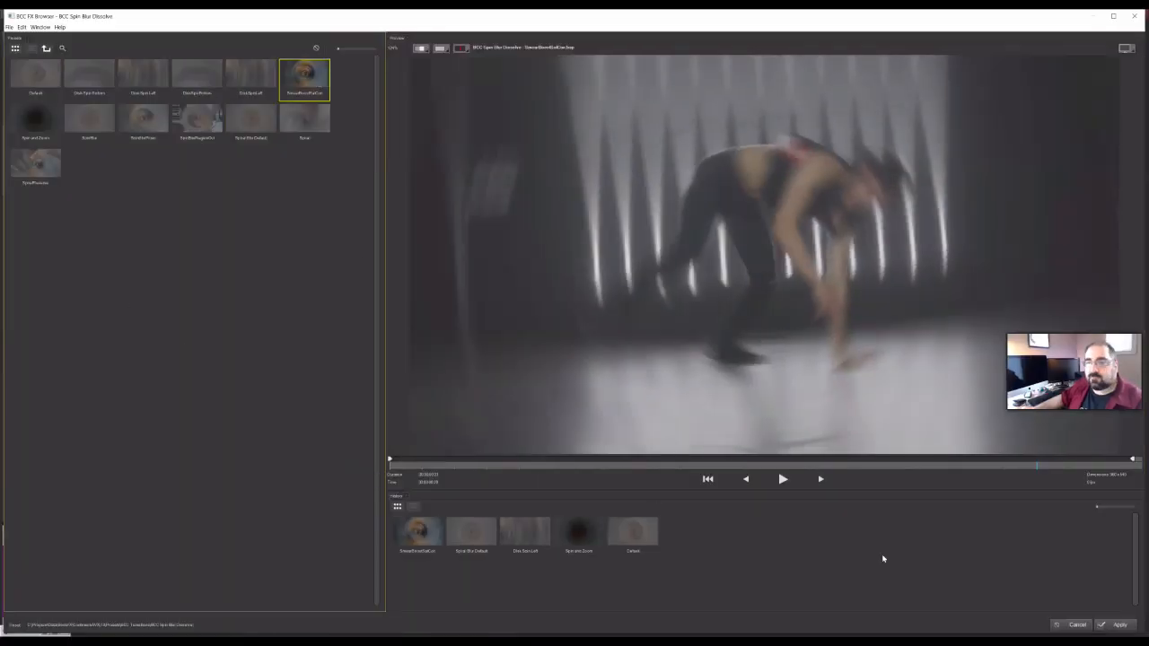
left_click(770, 481)
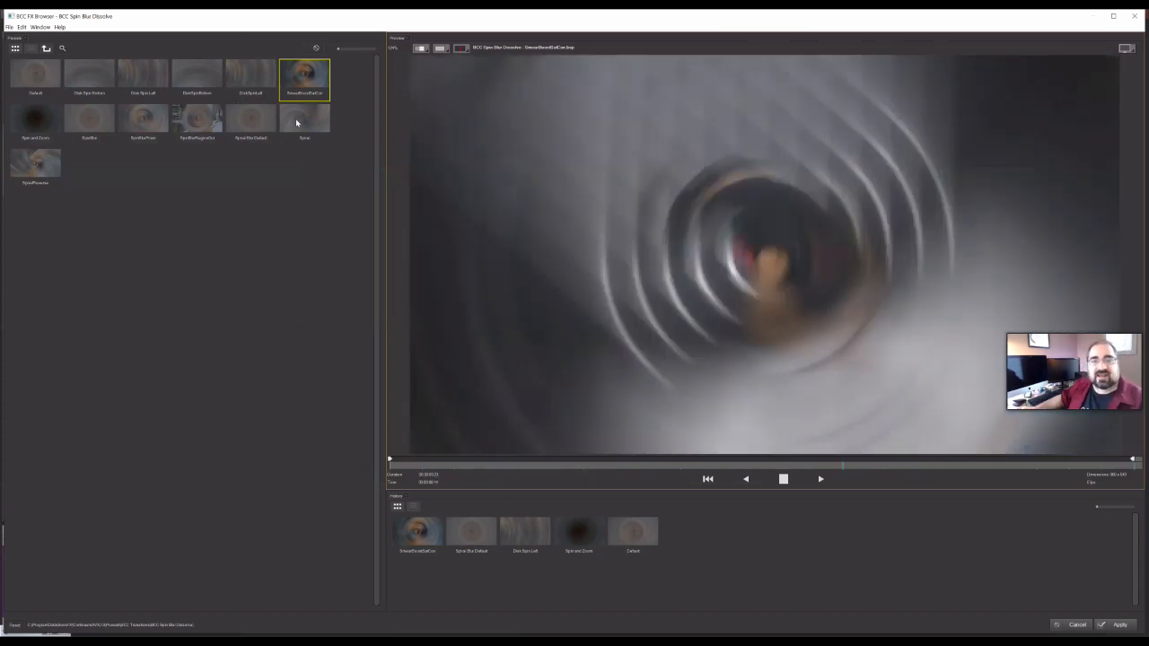
left_click(297, 122)
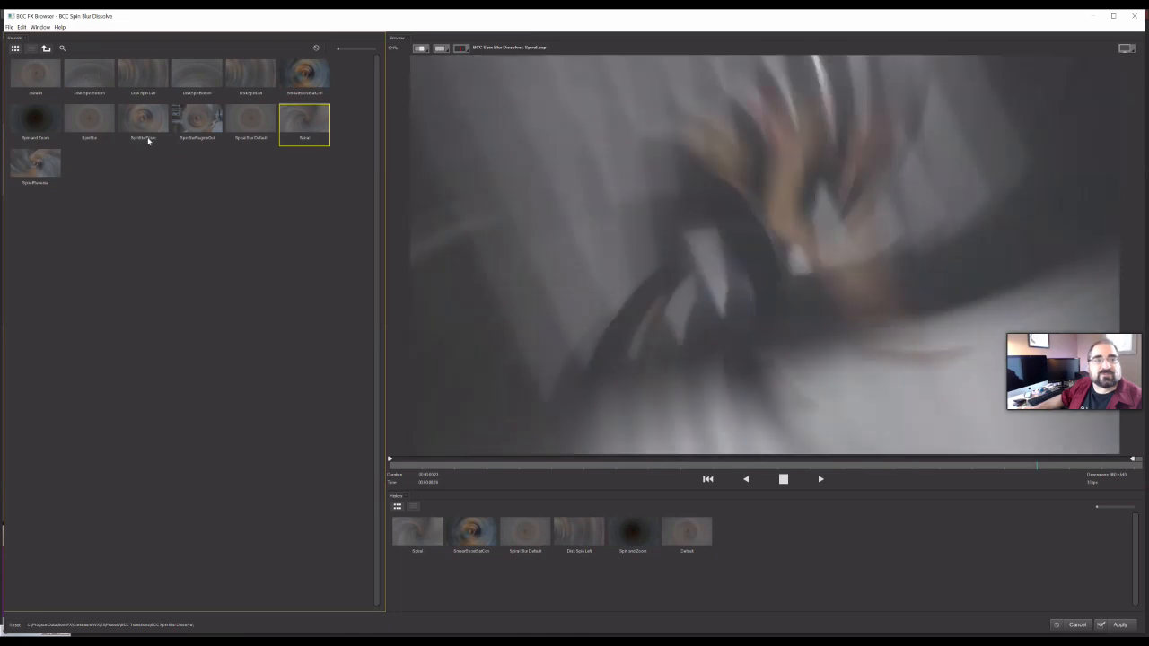
left_click(147, 133)
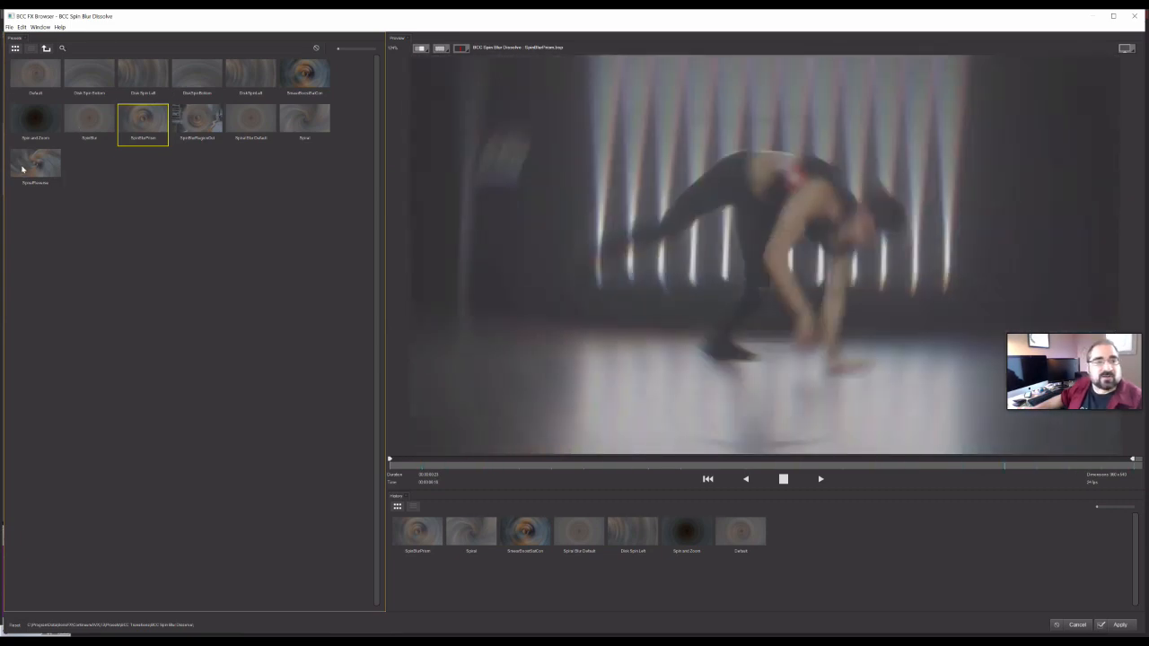
left_click(25, 169)
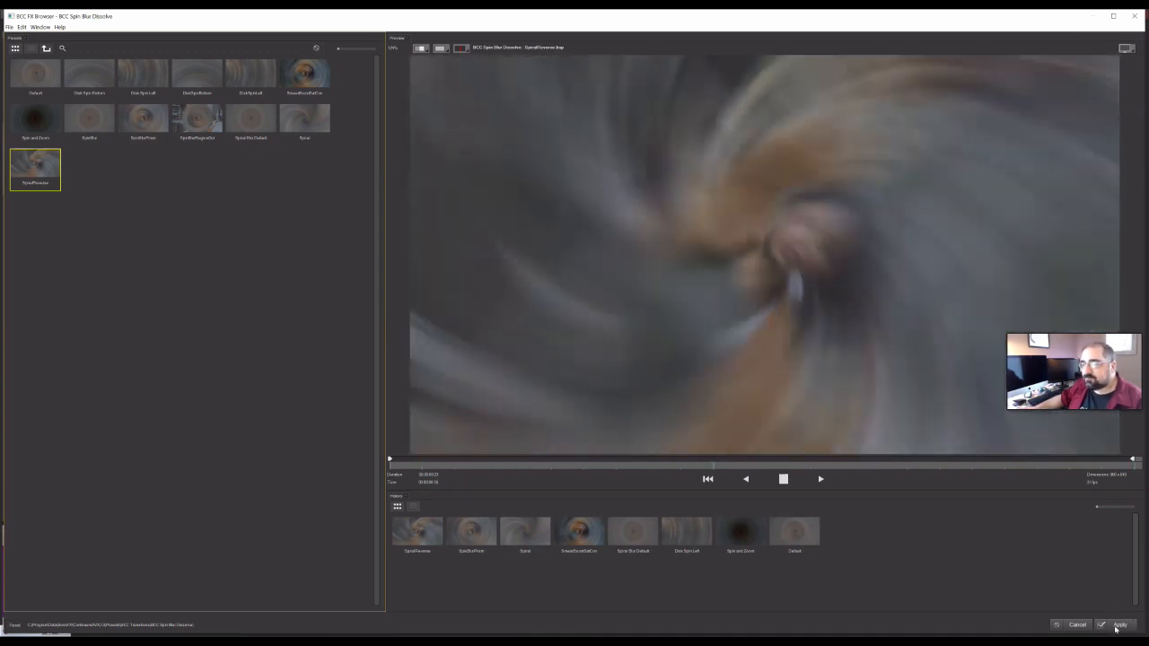
left_click(1116, 625)
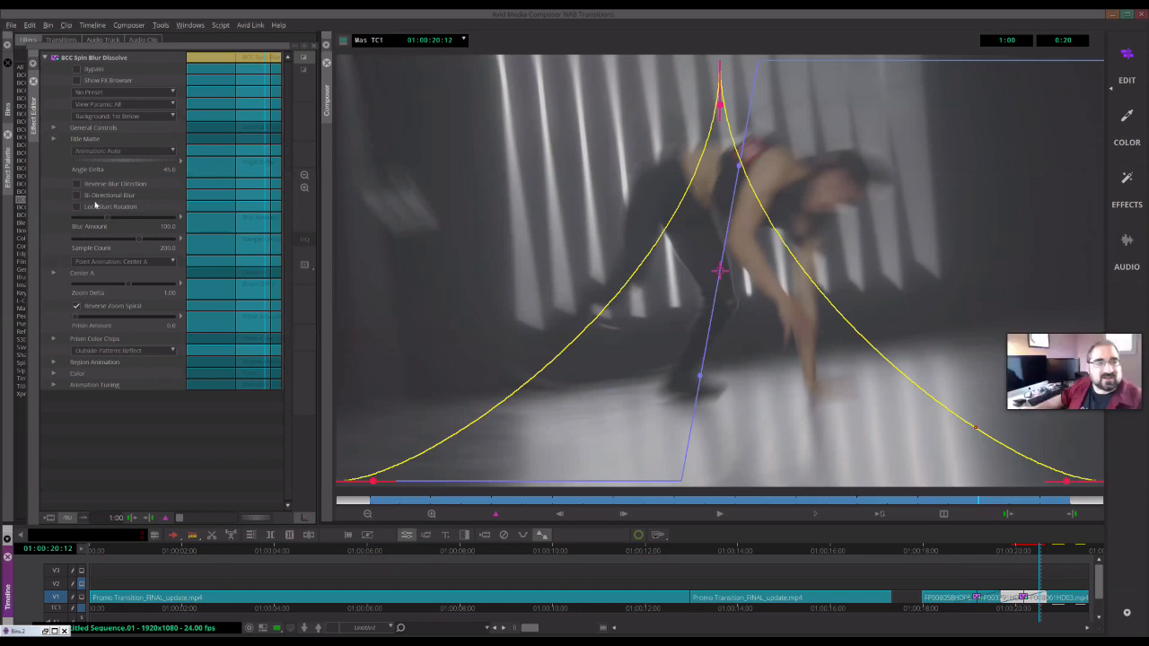
- Raise Blur Amount to about 182.3 and enable Reverse Blur Direction
left_click_drag(104, 220, 136, 225)
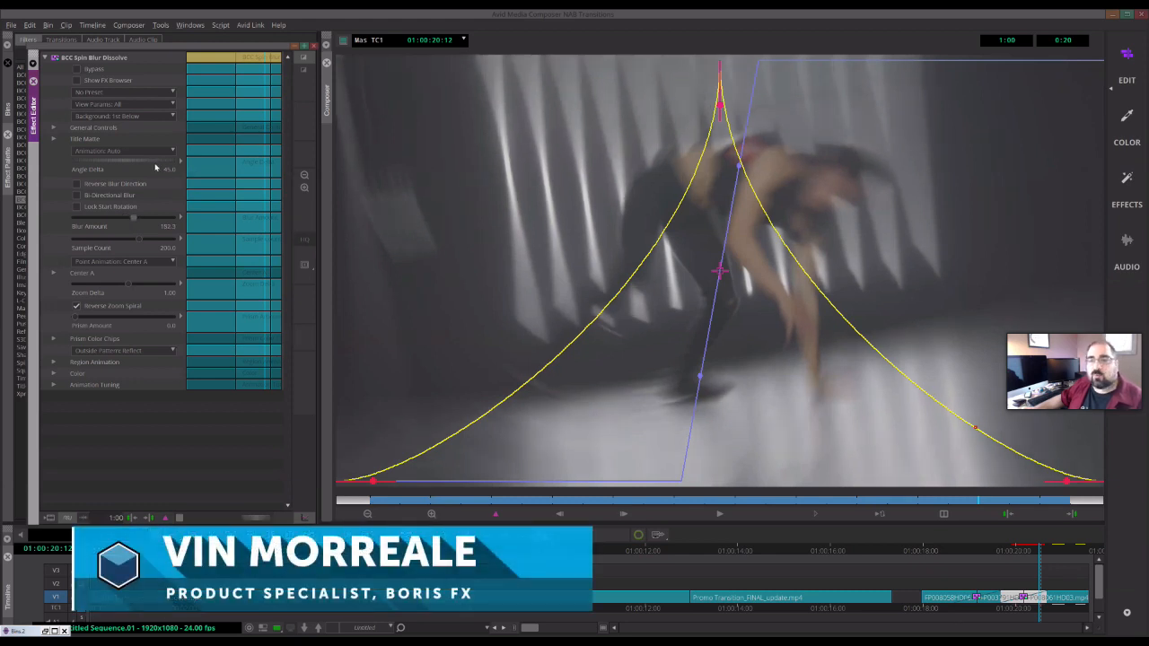
left_click(78, 183)
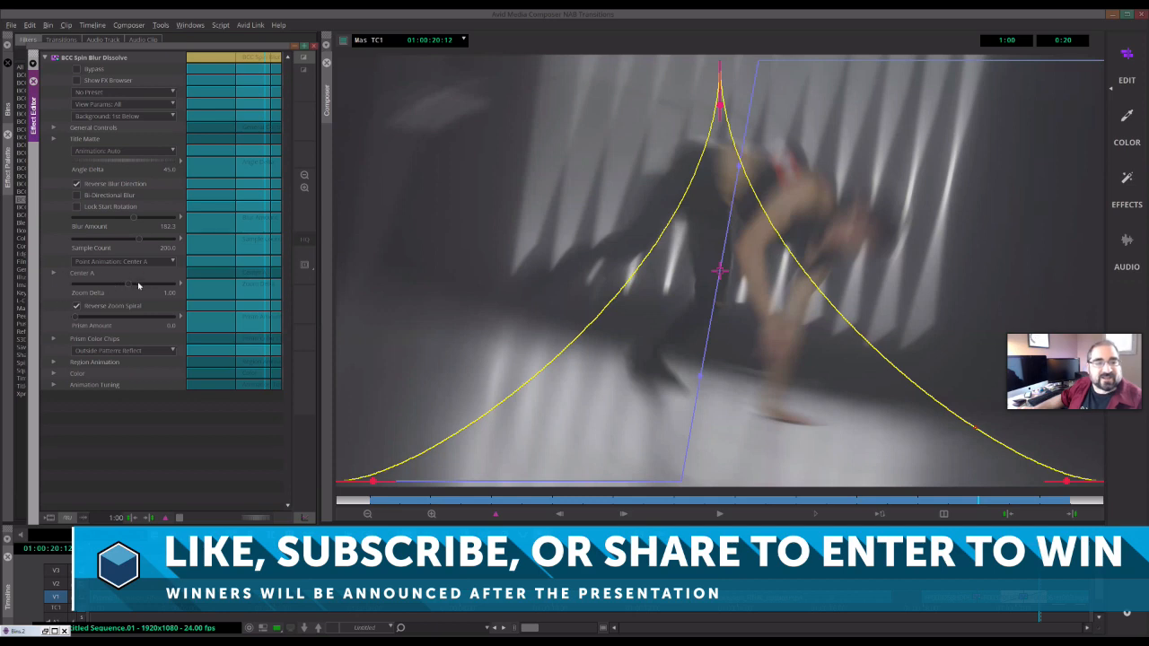
- Expand Center A, move the spin center toward the frame's upper left, and scrub the transition to check it
left_click(54, 273)
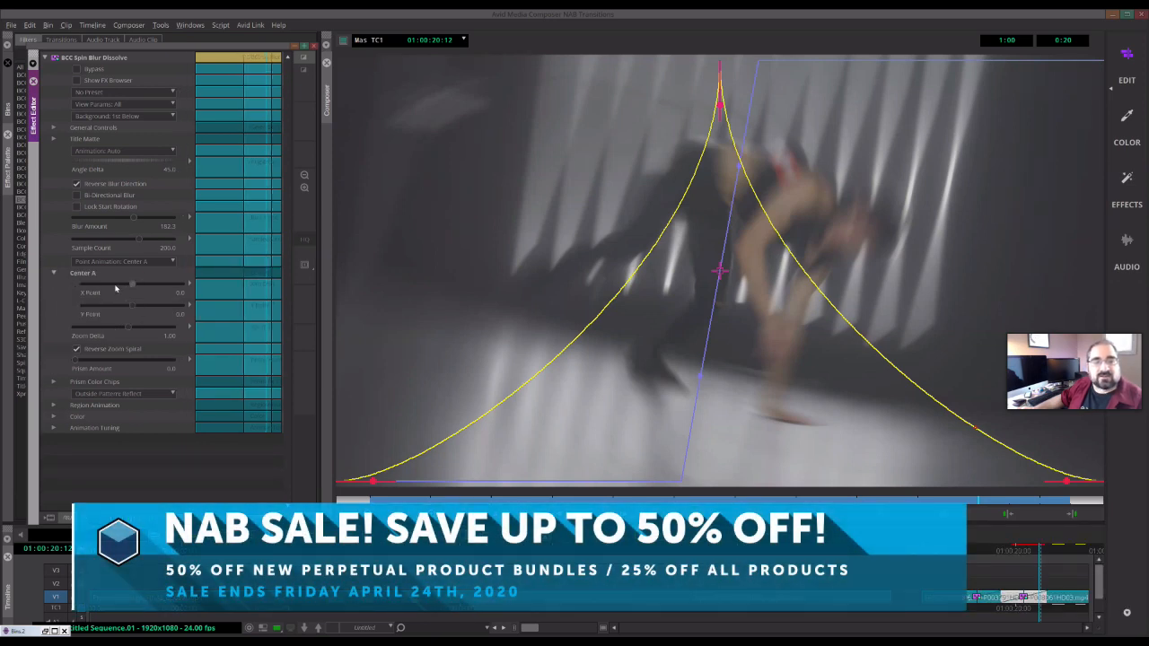
left_click(113, 285)
left_click(124, 284)
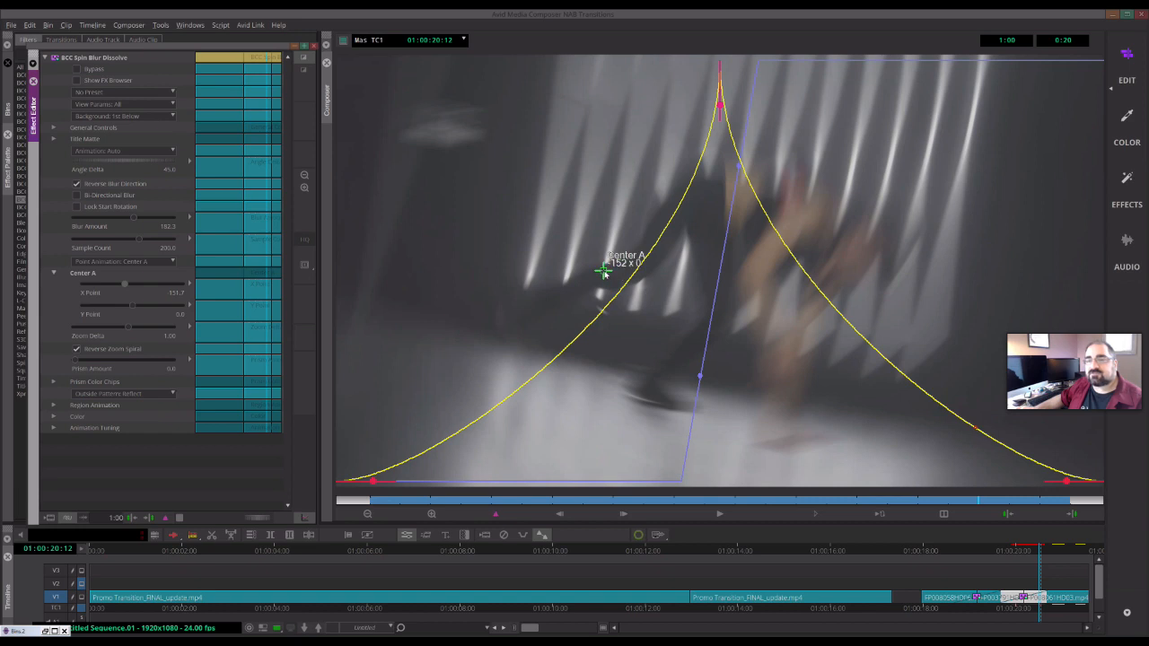
left_click(533, 234)
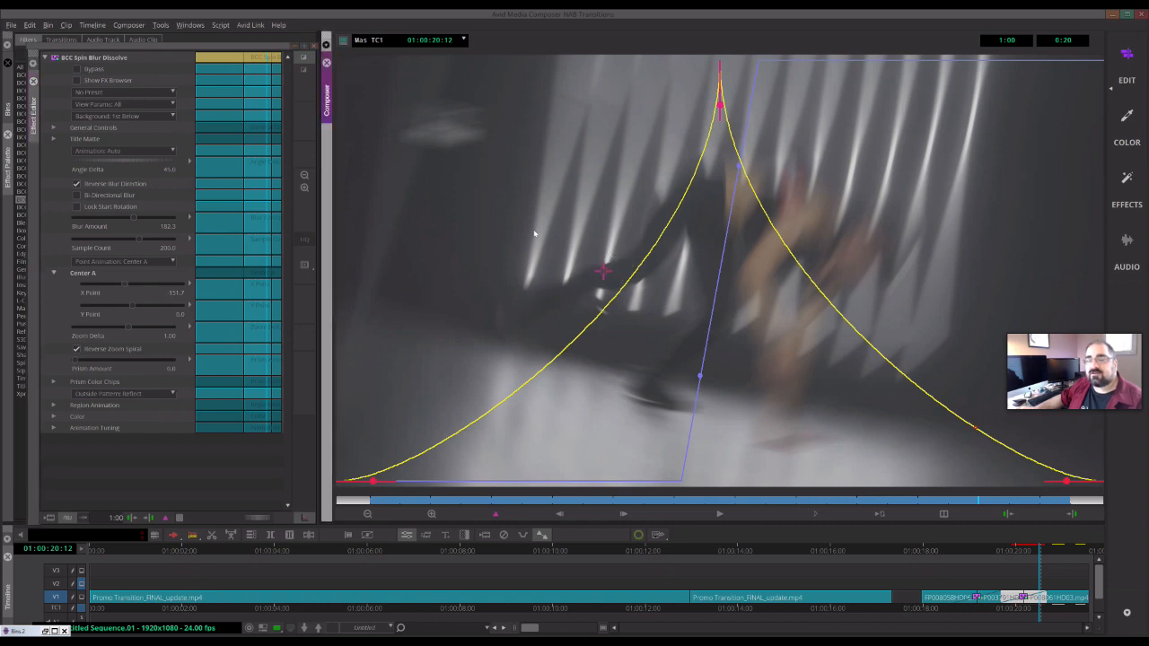
left_click_drag(605, 273, 535, 228)
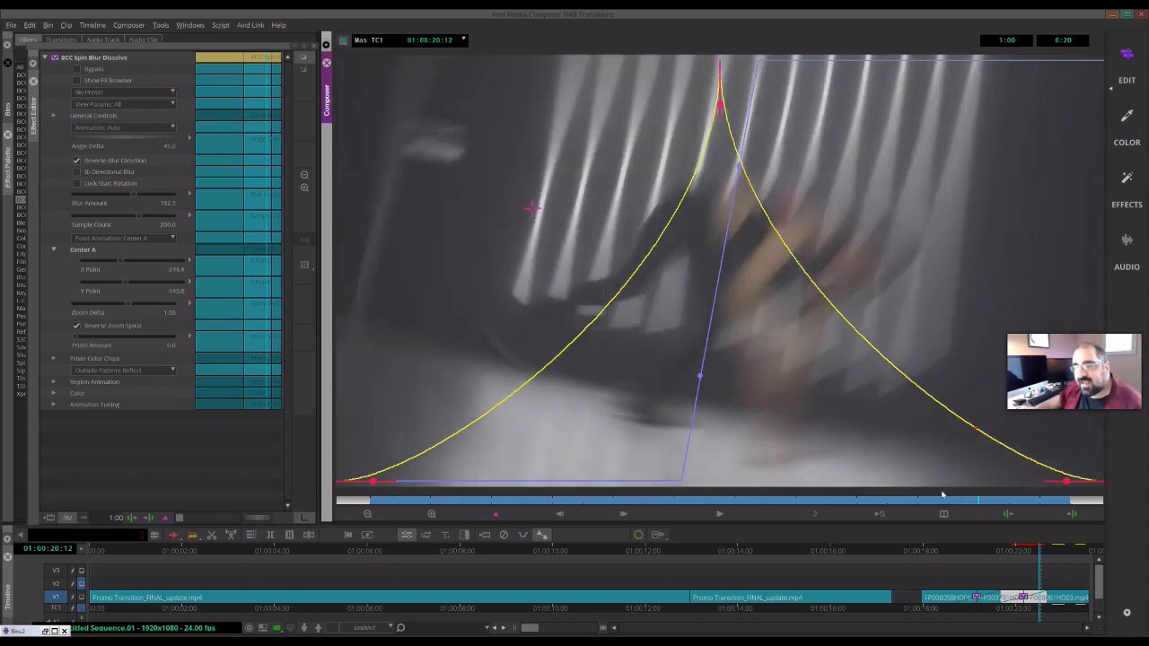
left_click(1047, 550)
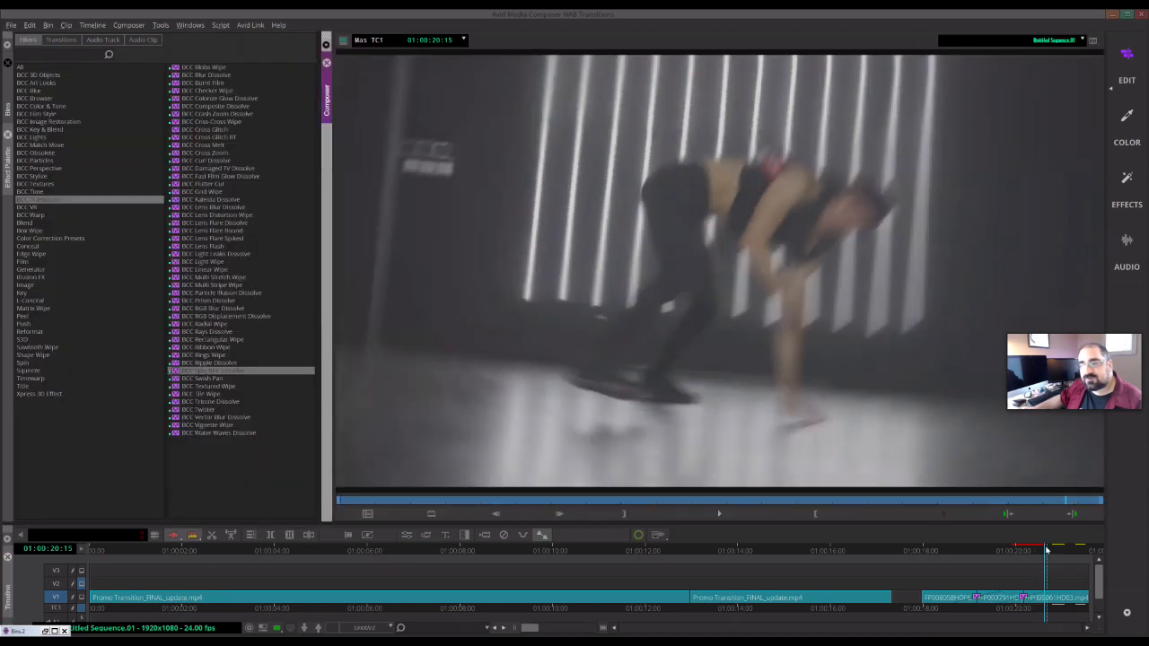
mouse_move(1047, 550)
left_mouse_down()
mouse_move(1016, 554)
mouse_move(1046, 548)
left_mouse_up()
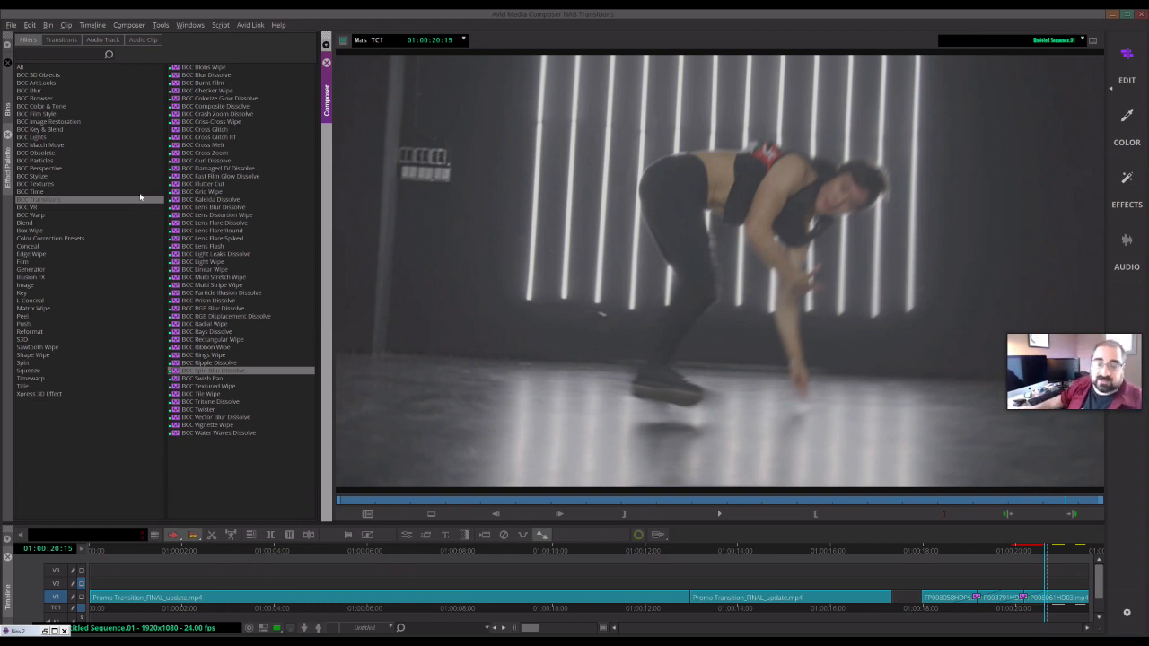
- Reopen the FX Browser and apply the blurred-edge Spin Blur preset after previewing it
left_click(407, 539)
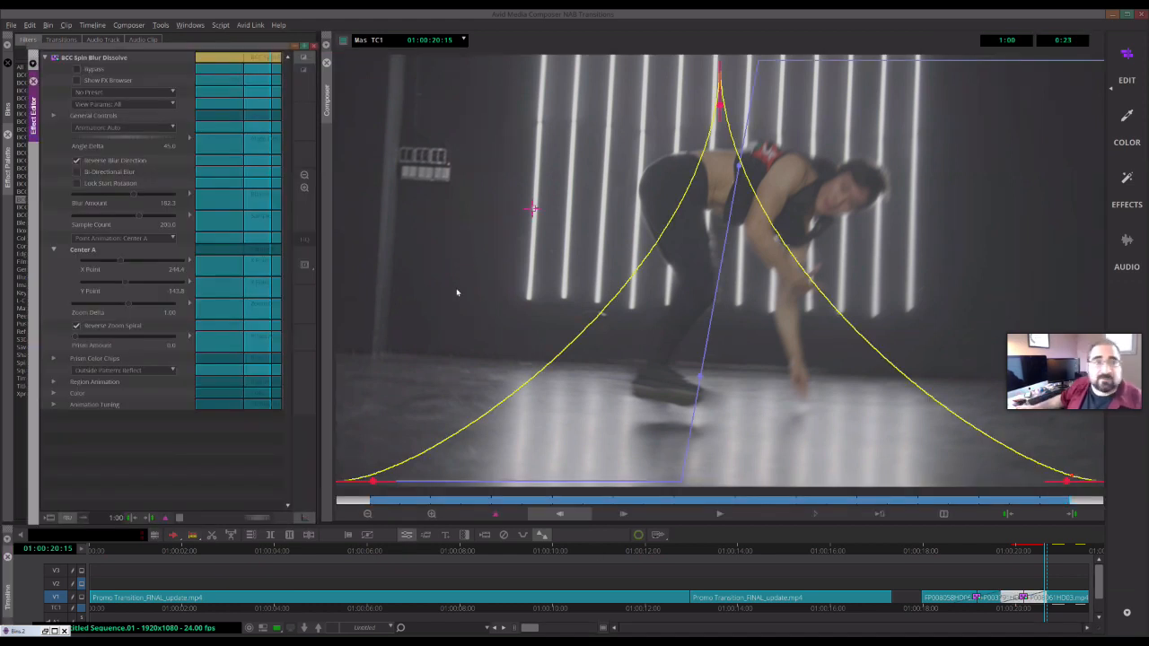
left_click(101, 81)
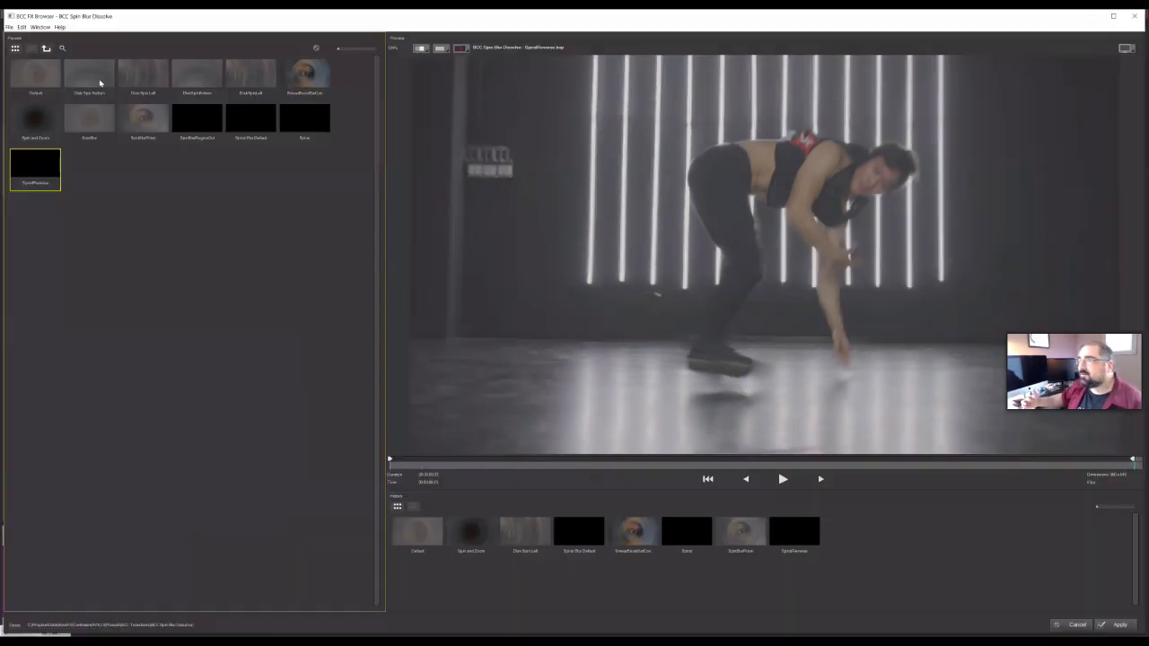
left_click(305, 77)
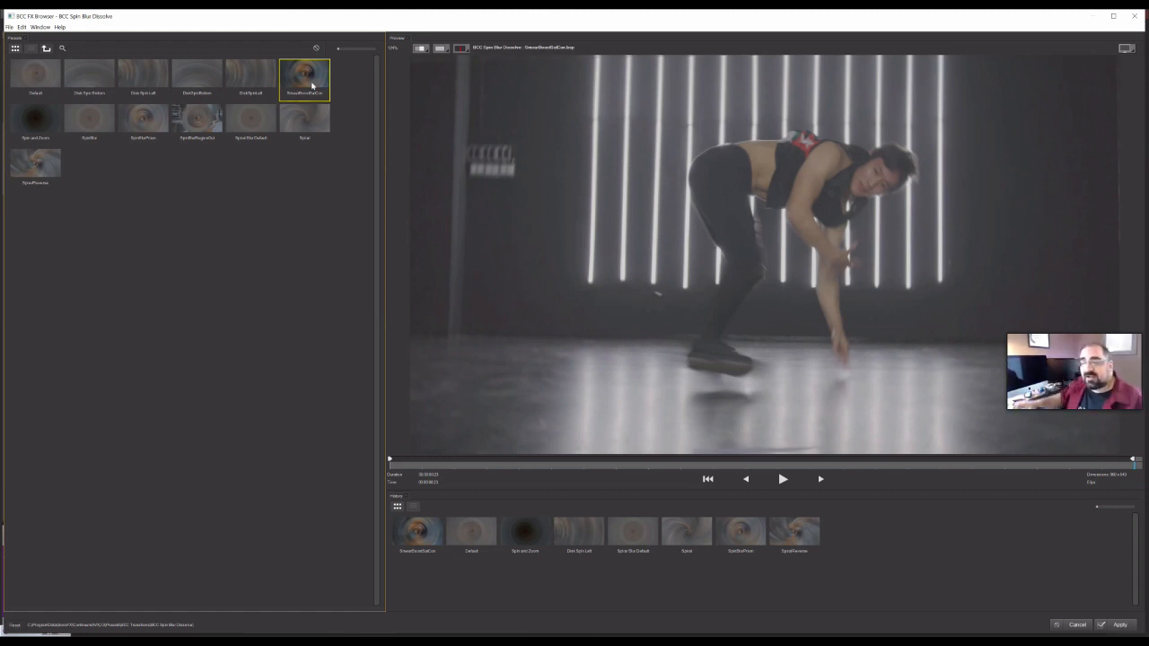
left_click(783, 480)
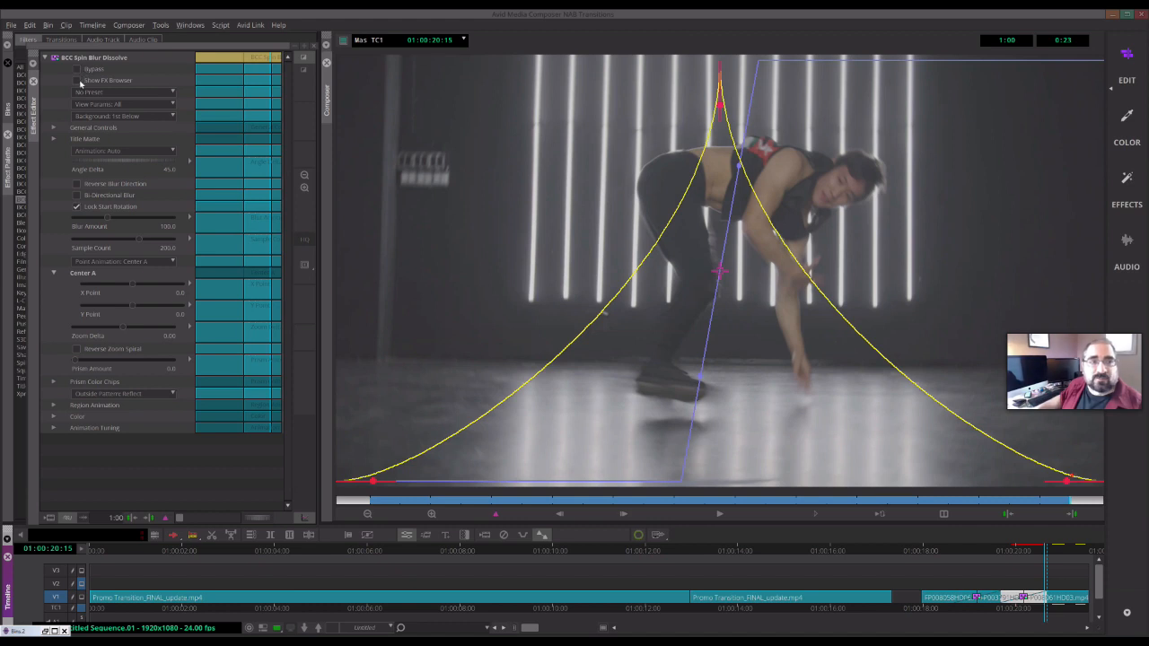
- Reopen the FX Browser and preview the Spiral and SpiralPreview presets
left_click(79, 81)
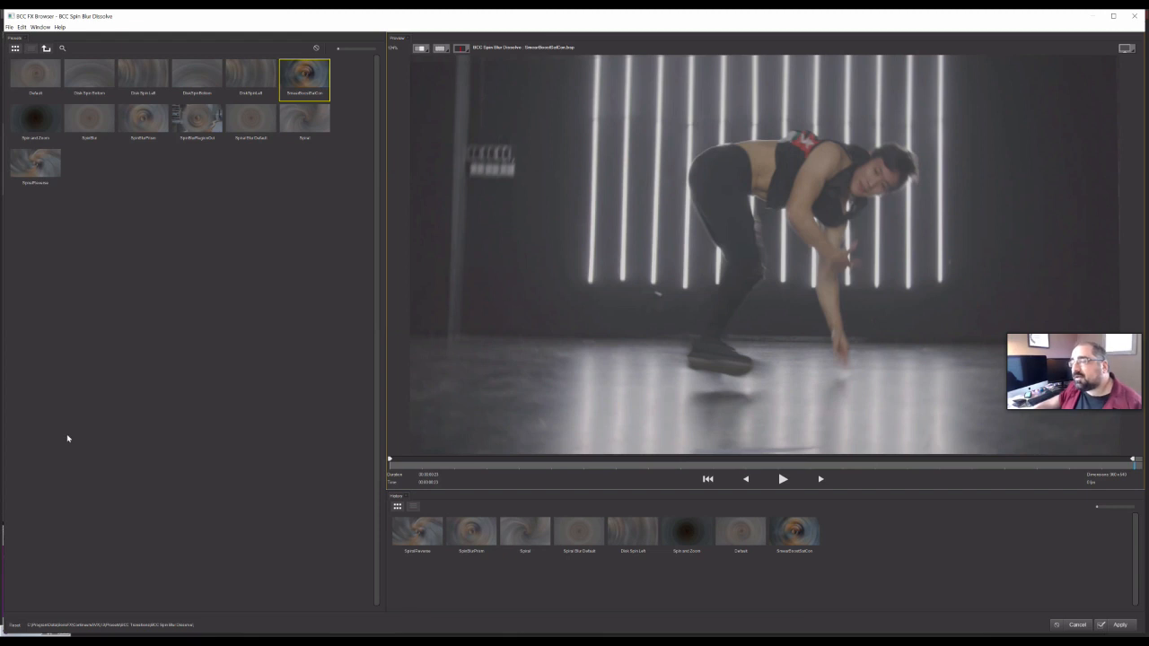
key("Down")
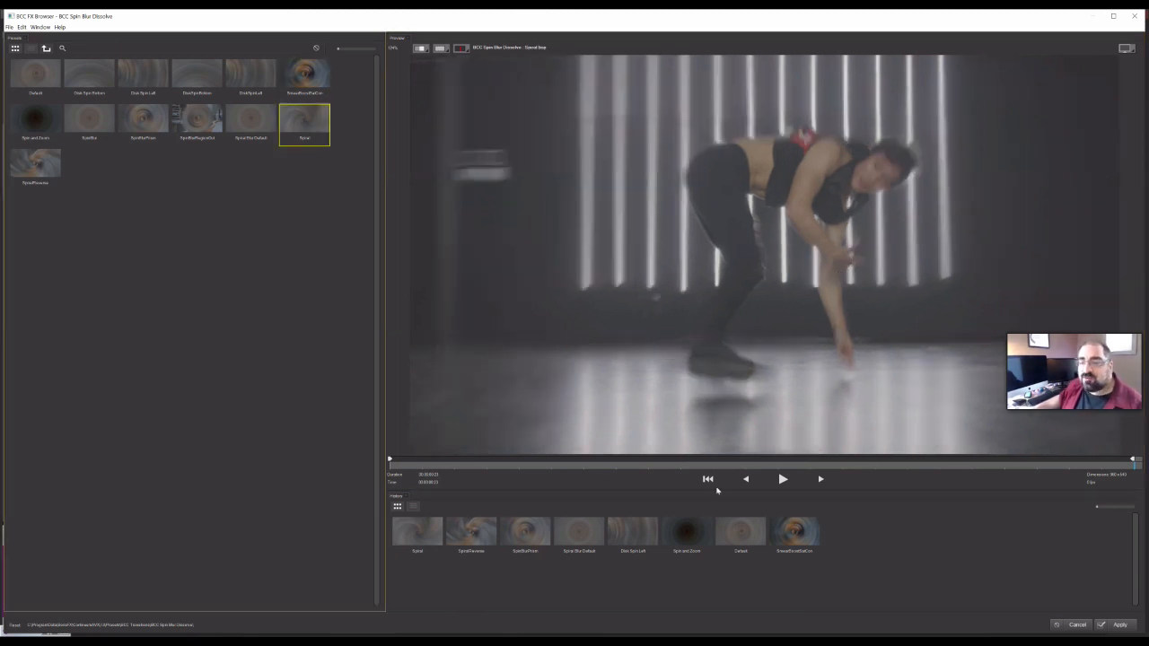
left_click(781, 481)
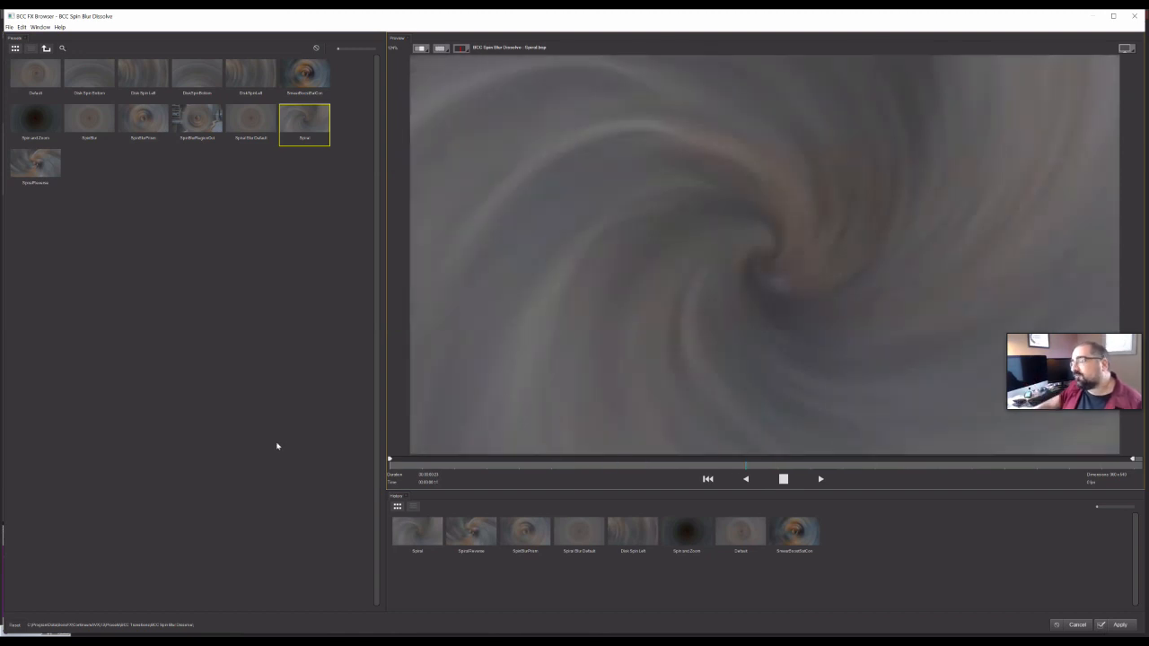
left_click(788, 481)
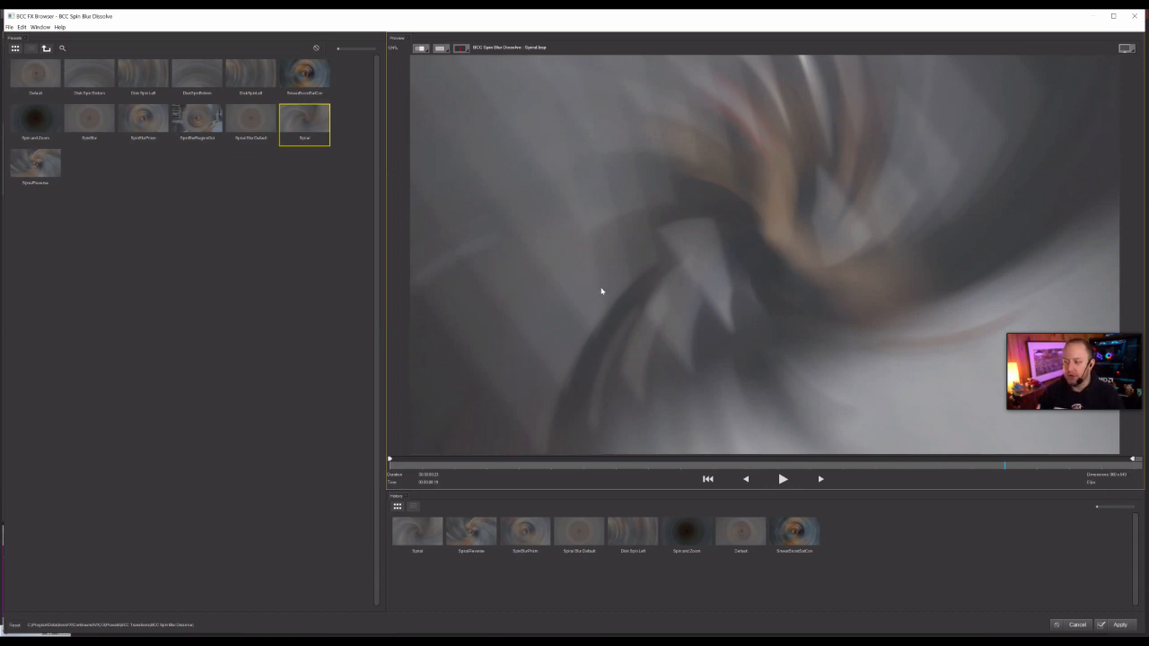
left_click(33, 172)
left_click(788, 488)
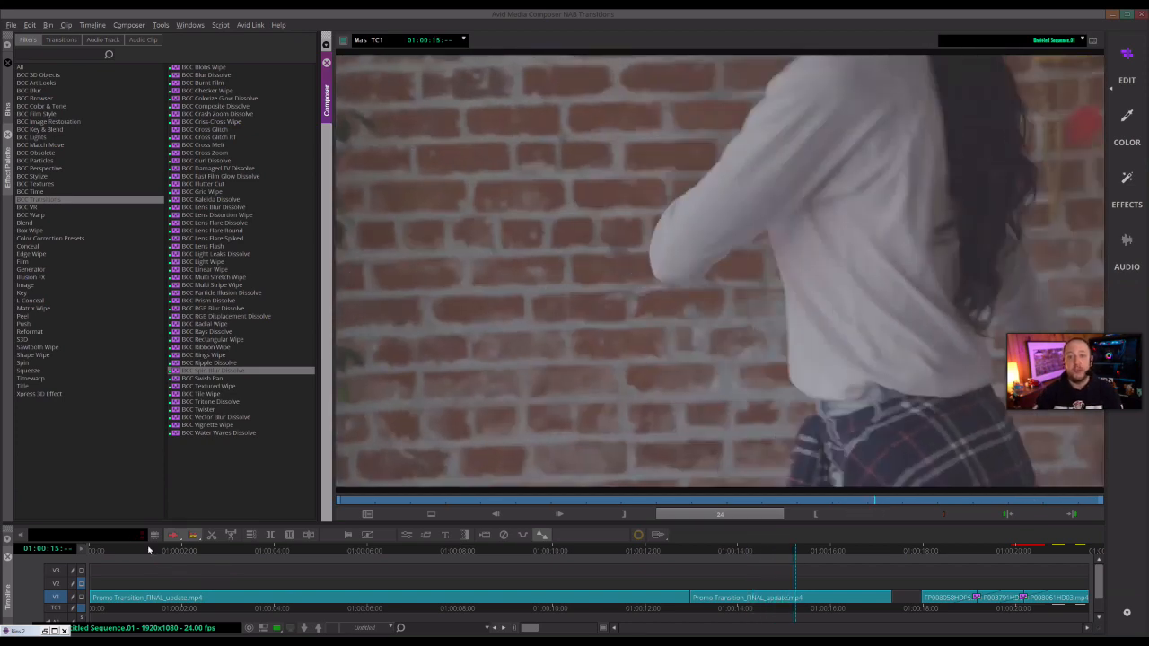
- Play the sequence from the start to review the transitions
left_click(149, 549)
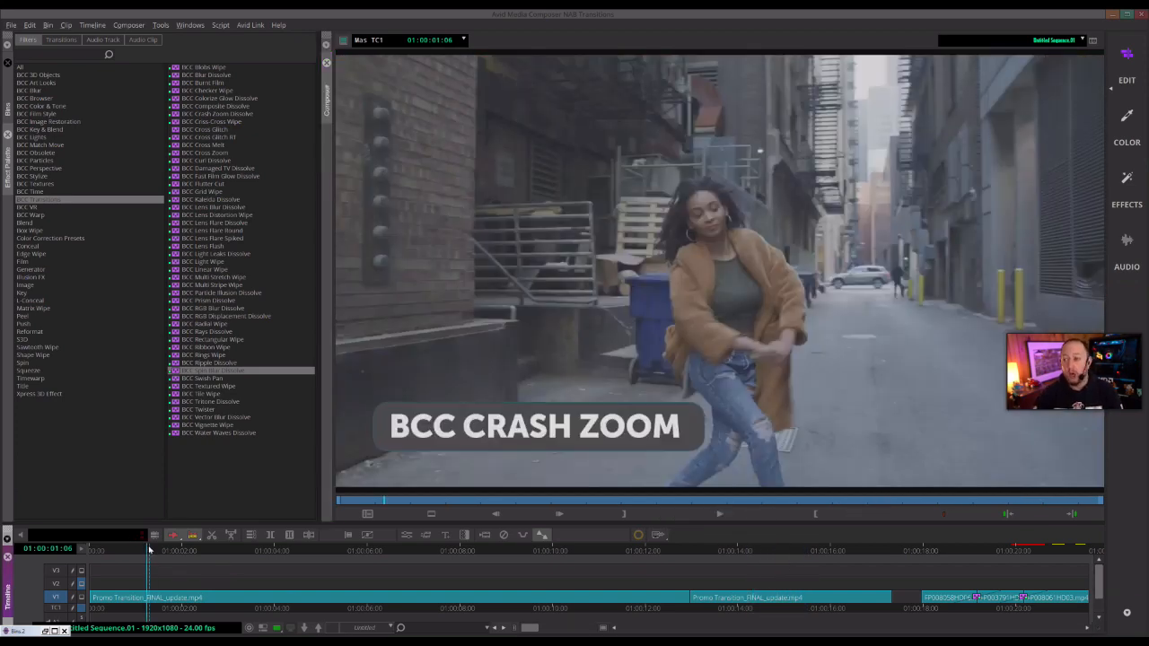
key("space")
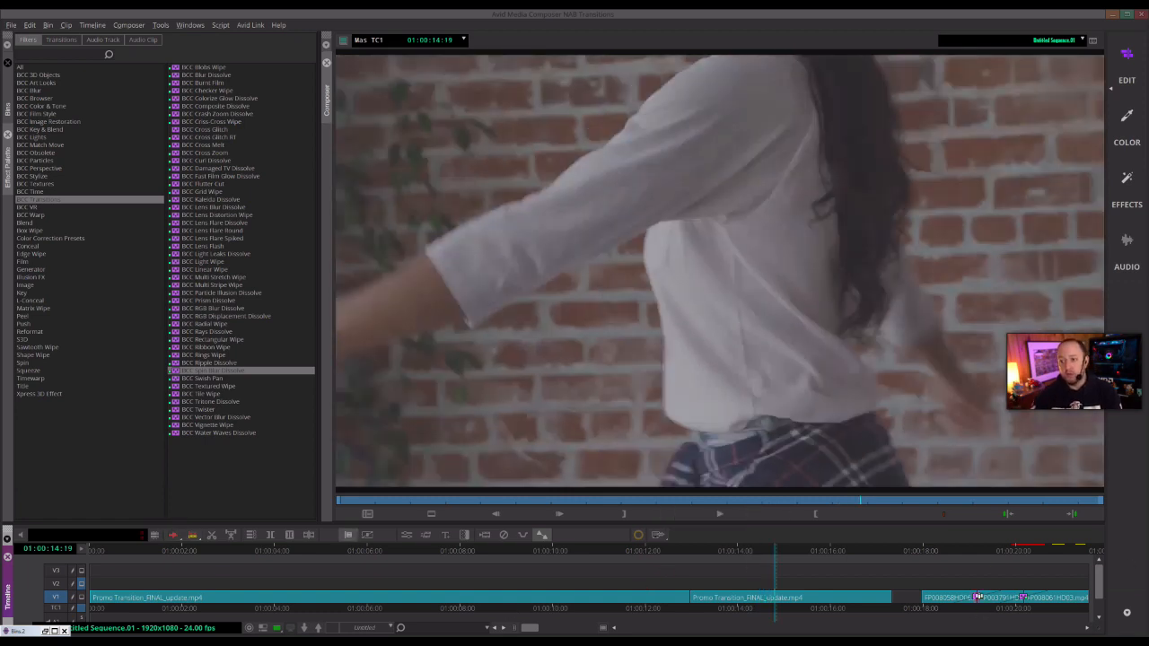
- Select the Crash Zoom Dissolve transition, open its FX Browser and preview a Crash Zoom preset
left_click(978, 598)
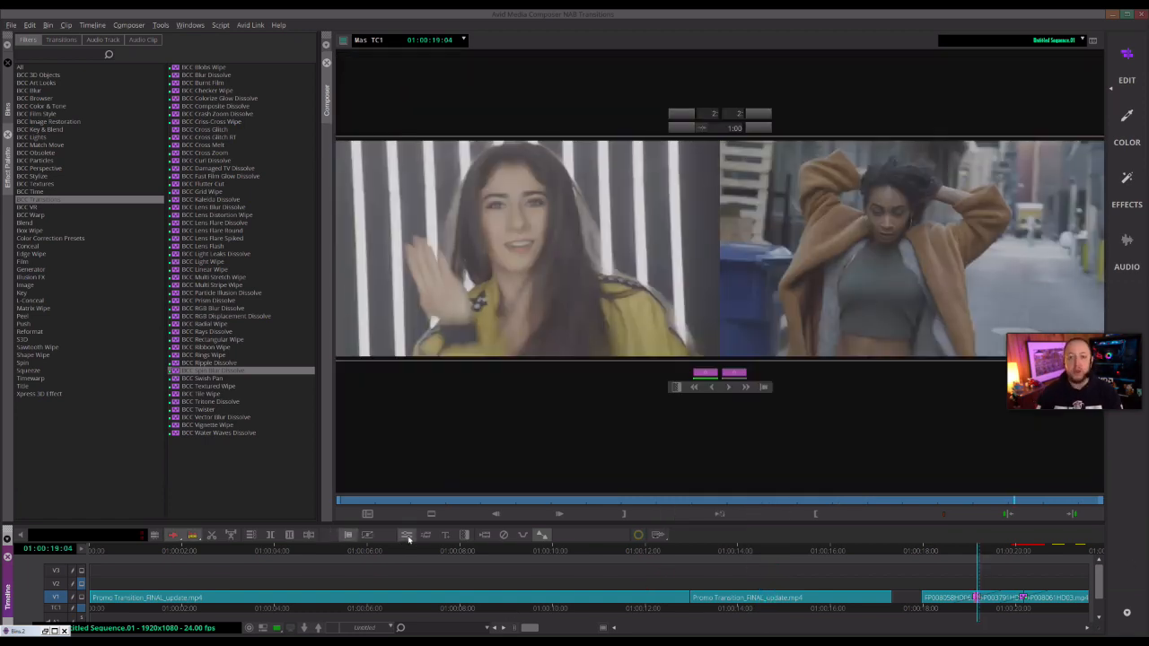
left_click(409, 535)
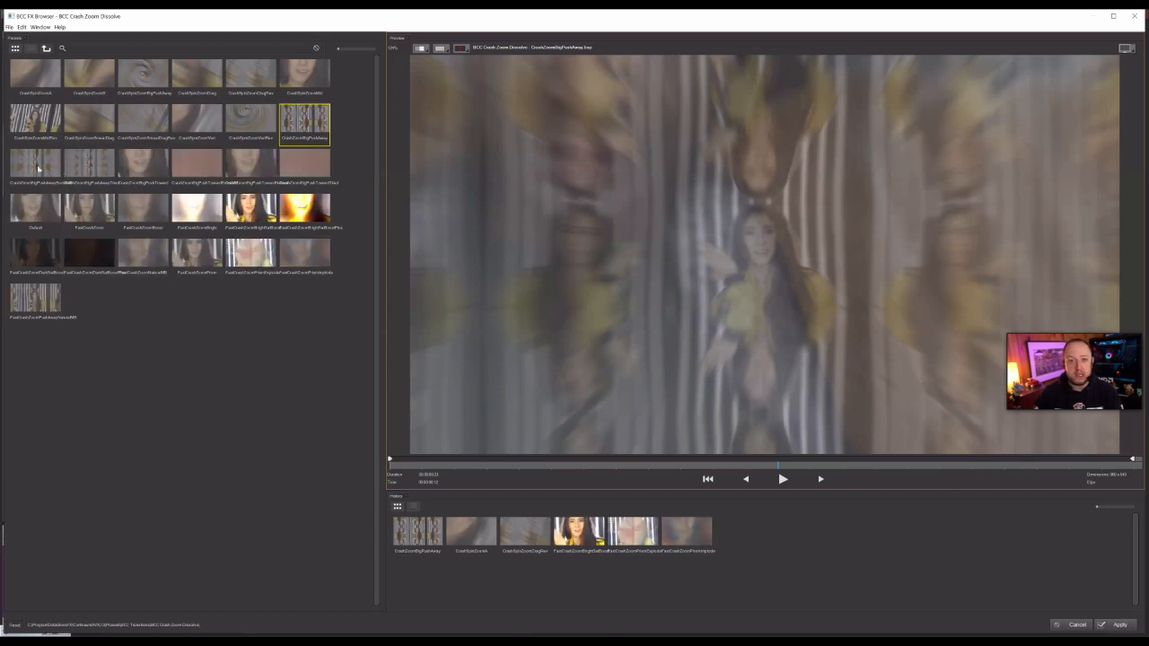
left_click(35, 169)
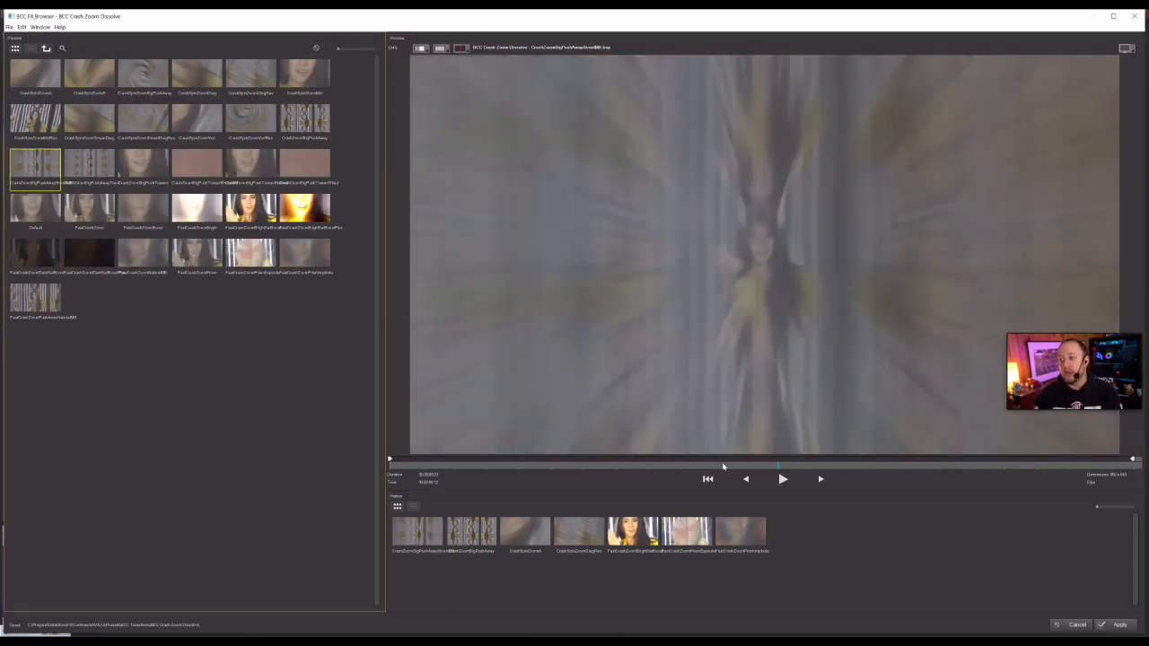
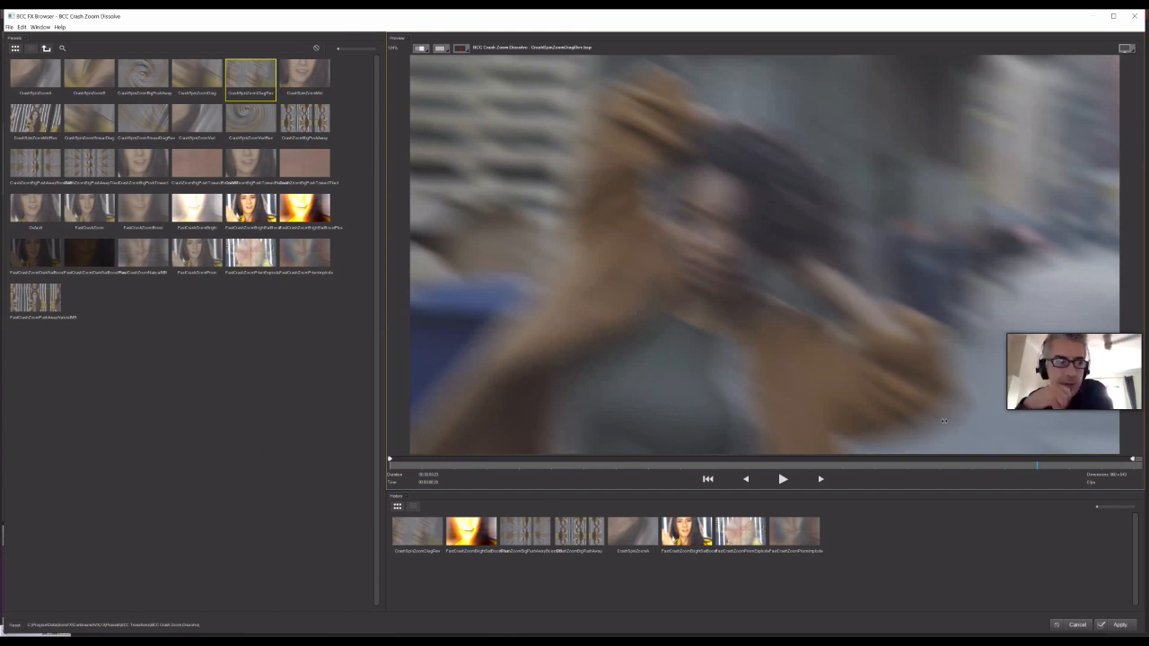
- Scrub through the Crash Zoom preset preview and close the FX Browser without applying it
left_click_drag(1084, 468, 1062, 479)
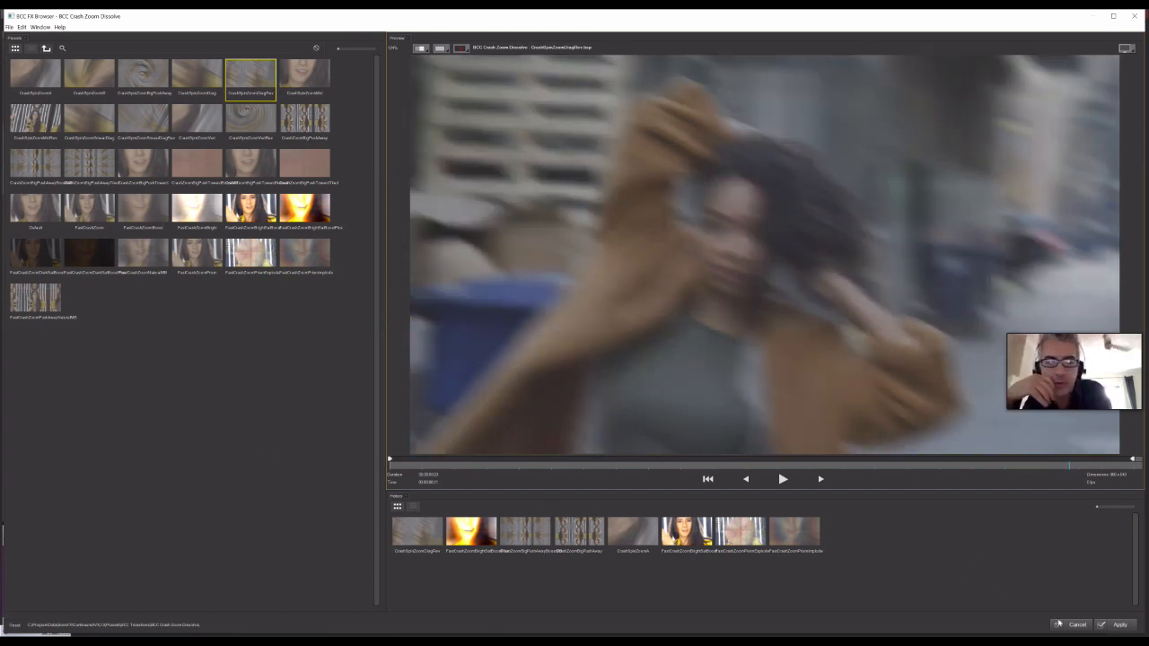
left_click(1118, 626)
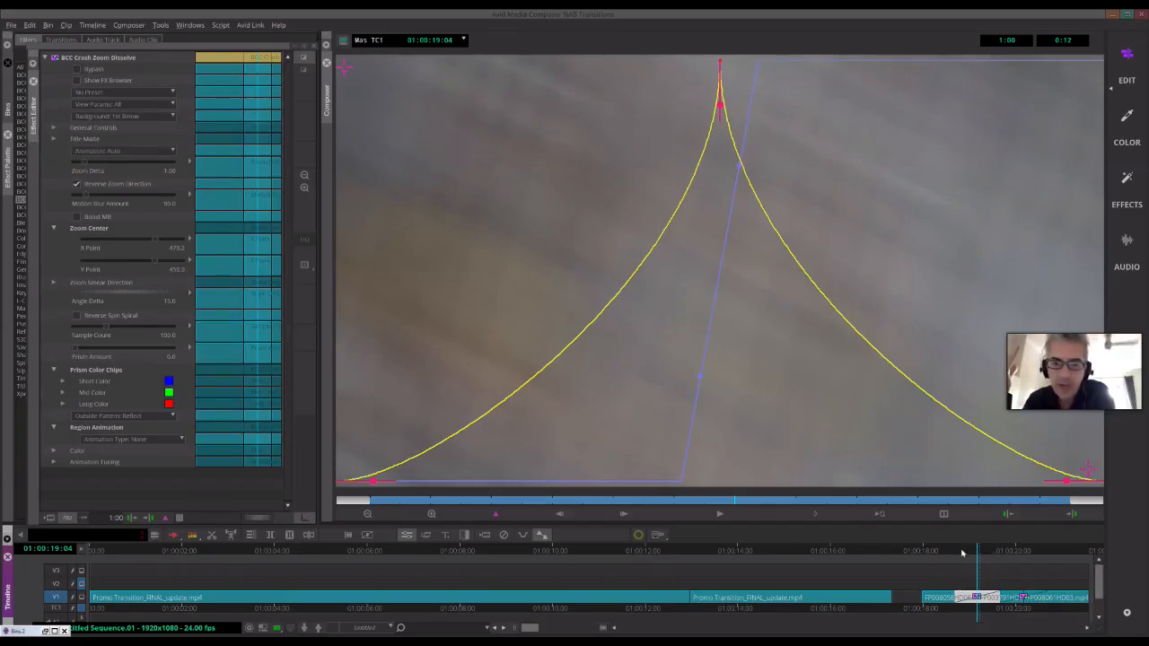
- Scrub the timeline across the final cut to review the Spin Blur Dissolve transition
left_click(962, 552)
left_click(941, 550)
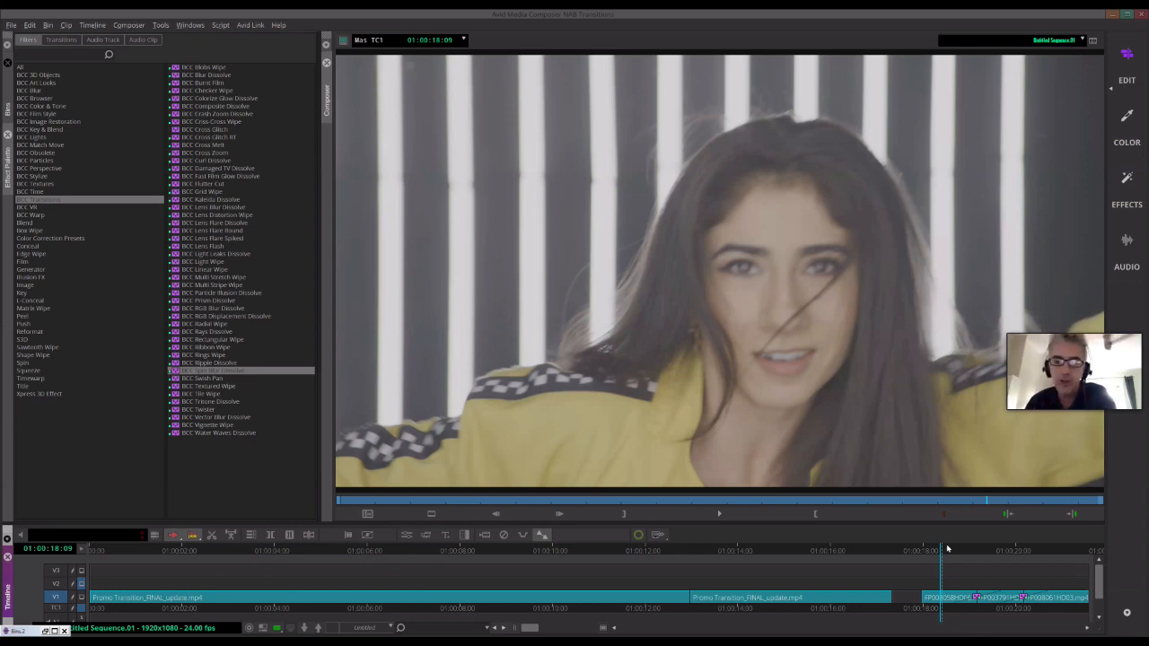
left_click(947, 549)
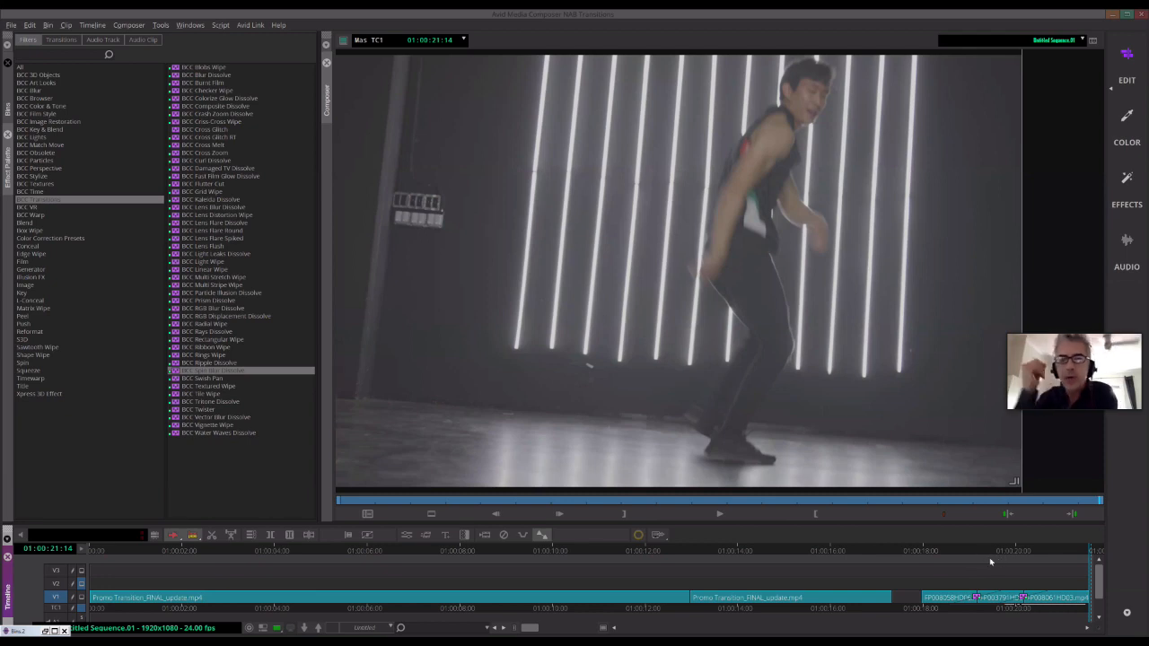
left_click_drag(986, 548, 1003, 569)
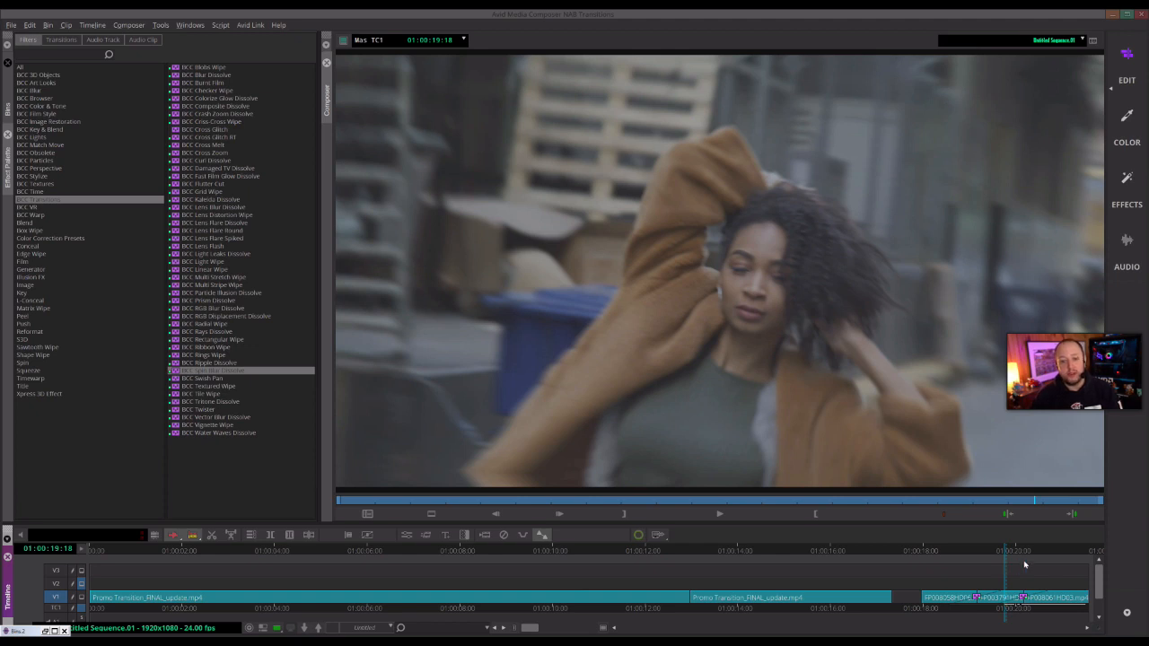
left_click(1026, 551)
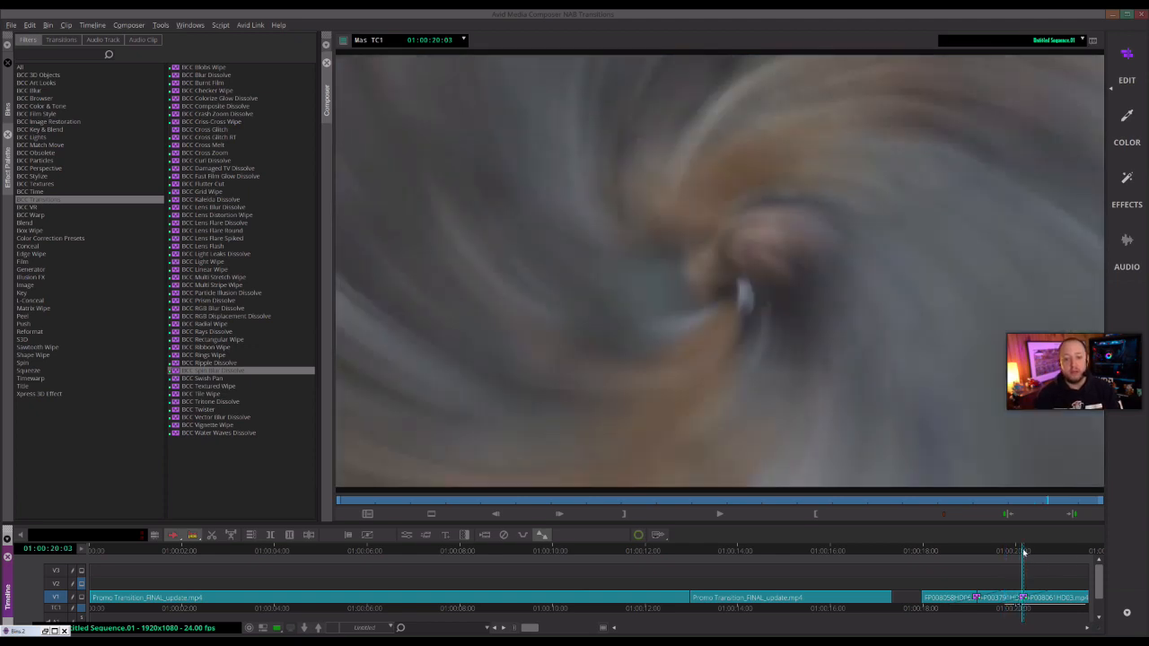
left_click_drag(1032, 557, 1054, 562)
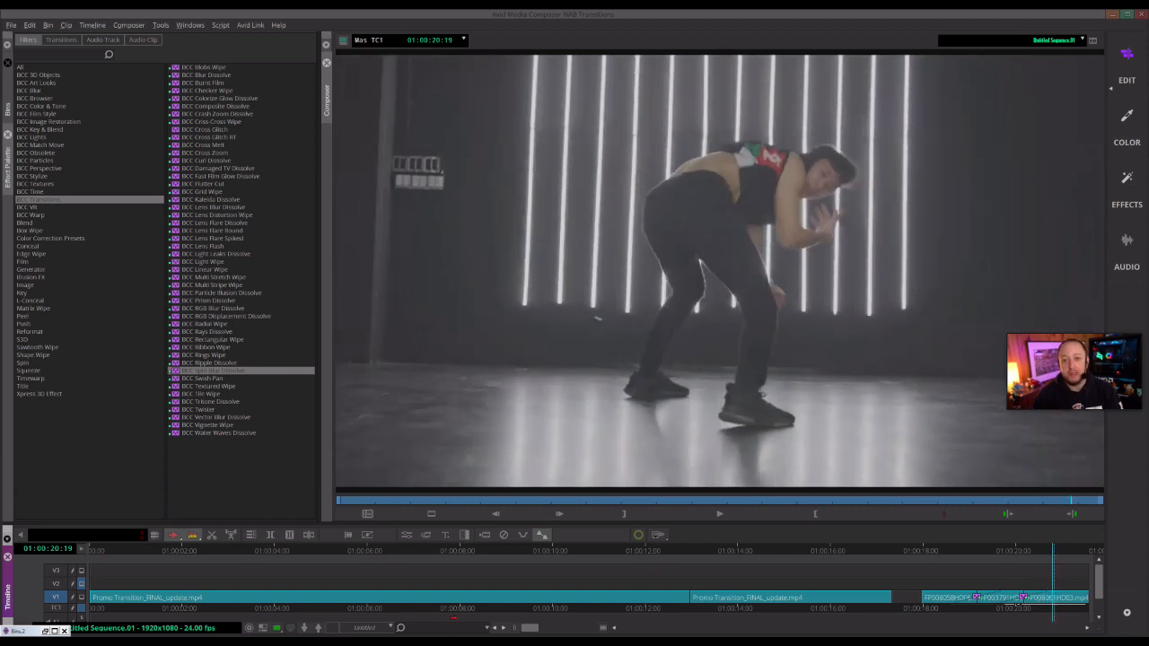
- Scrub the timeline across the earlier cuts to review the Crash Zoom Dissolve transitions
left_click(392, 553)
left_click_drag(435, 550, 516, 611)
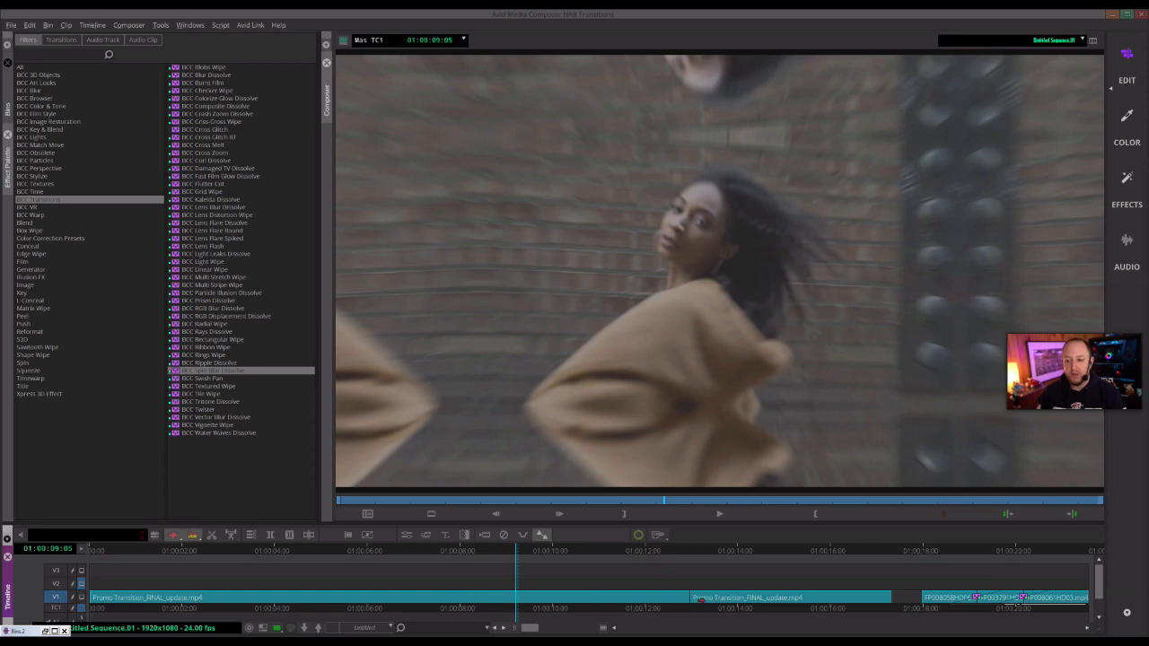
left_click_drag(652, 551, 763, 551)
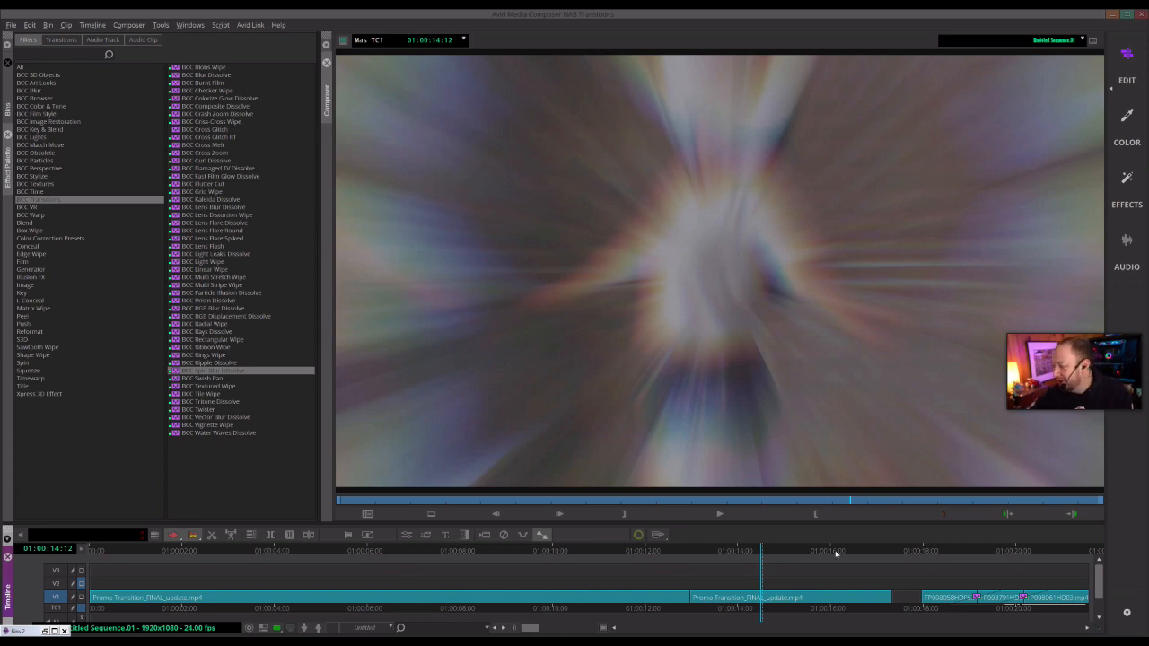
left_click(833, 551)
left_click_drag(812, 560, 770, 557)
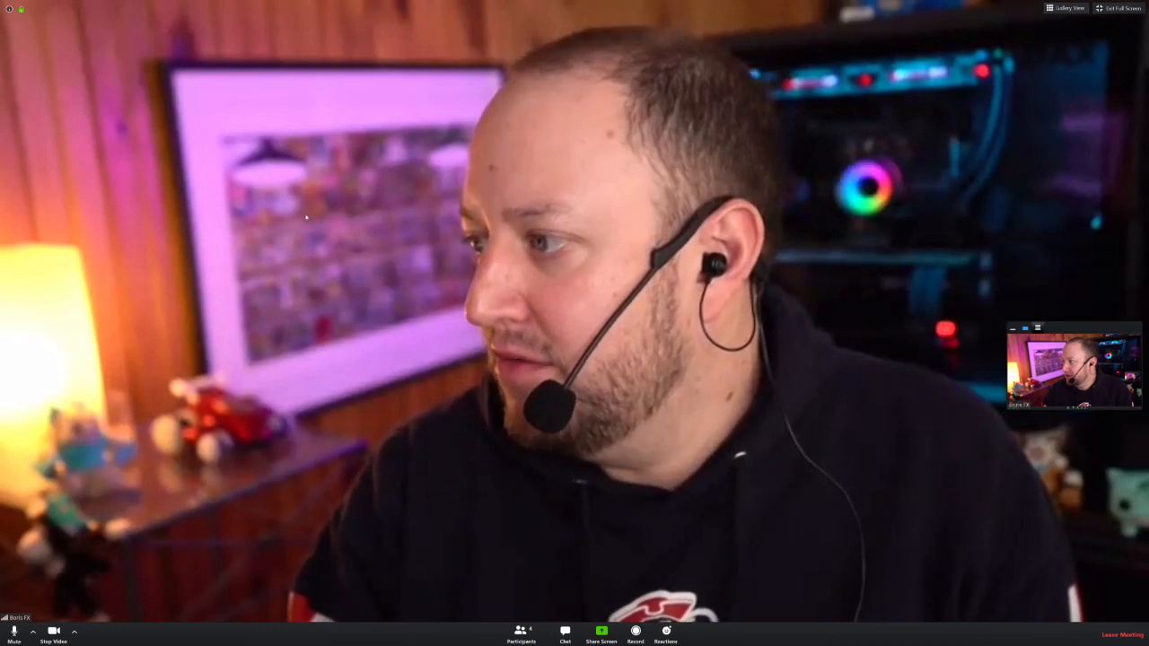
- Switch the video meeting to gallery view
left_click(1069, 8)
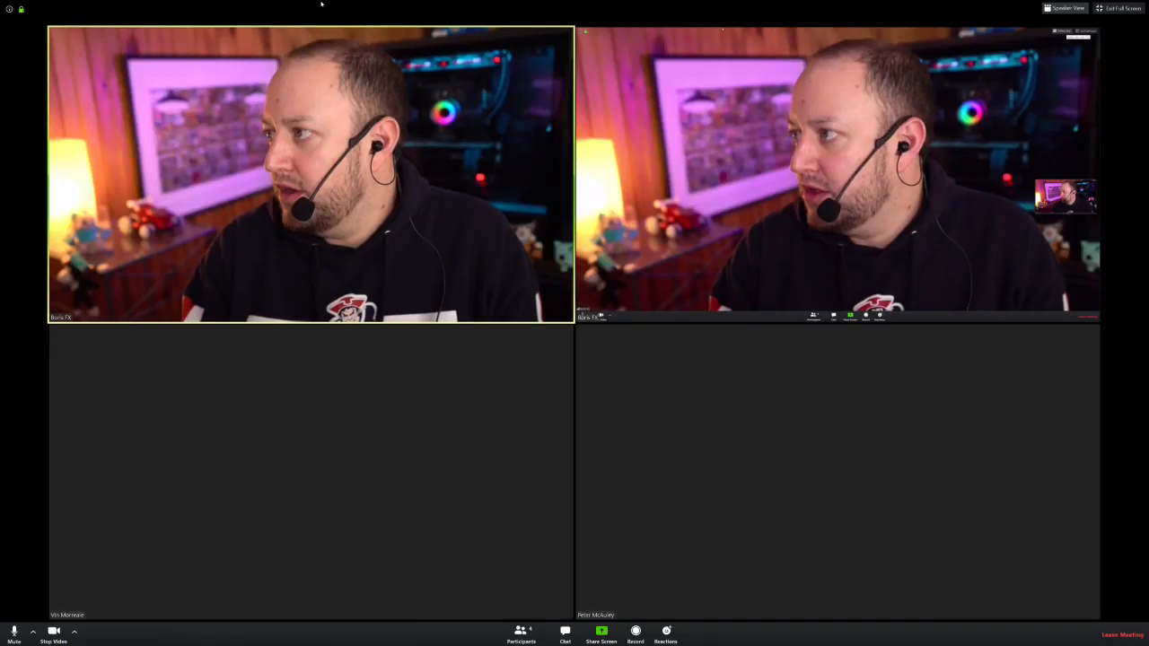